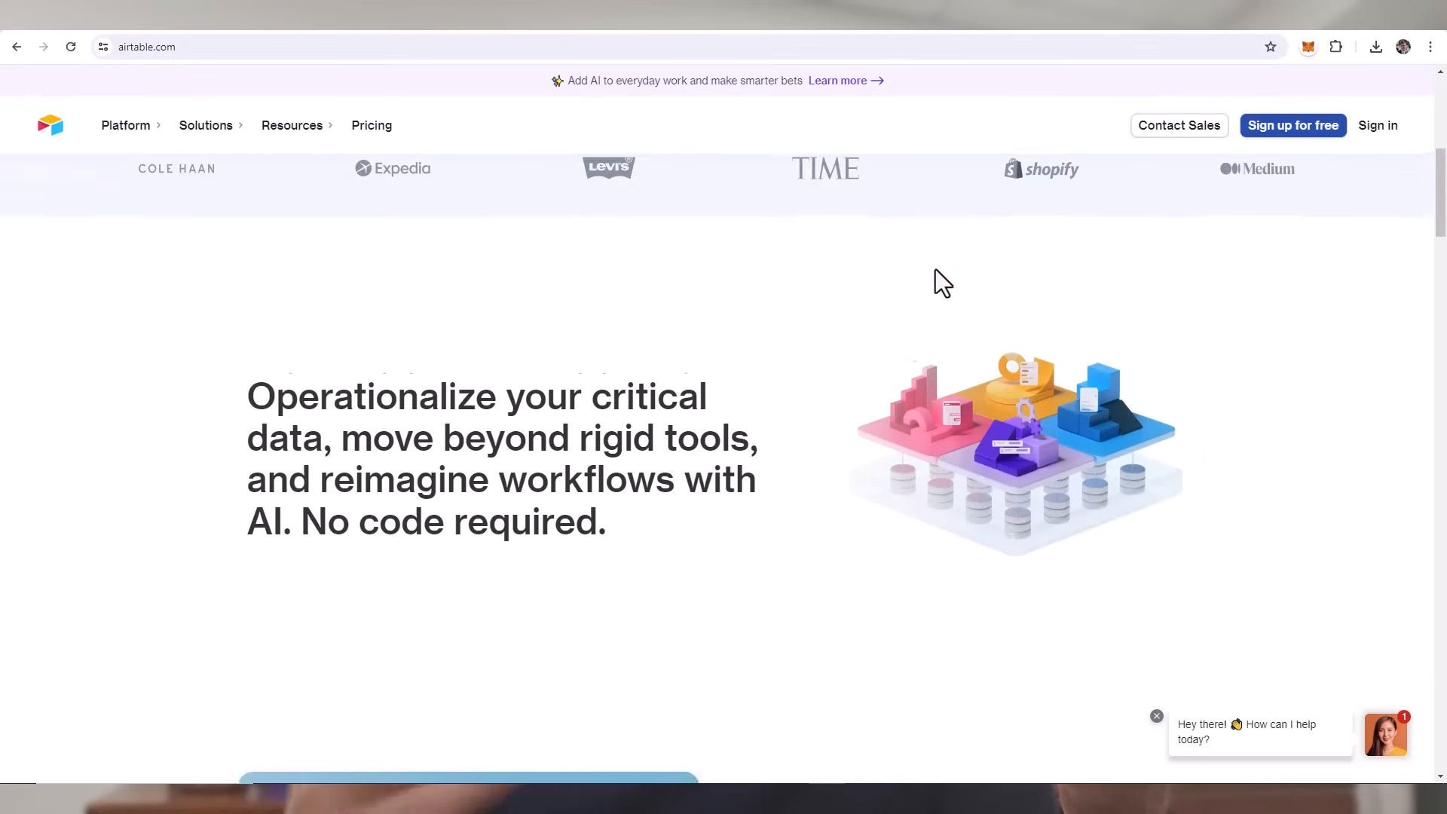
scroll(935, 269, down, 2)
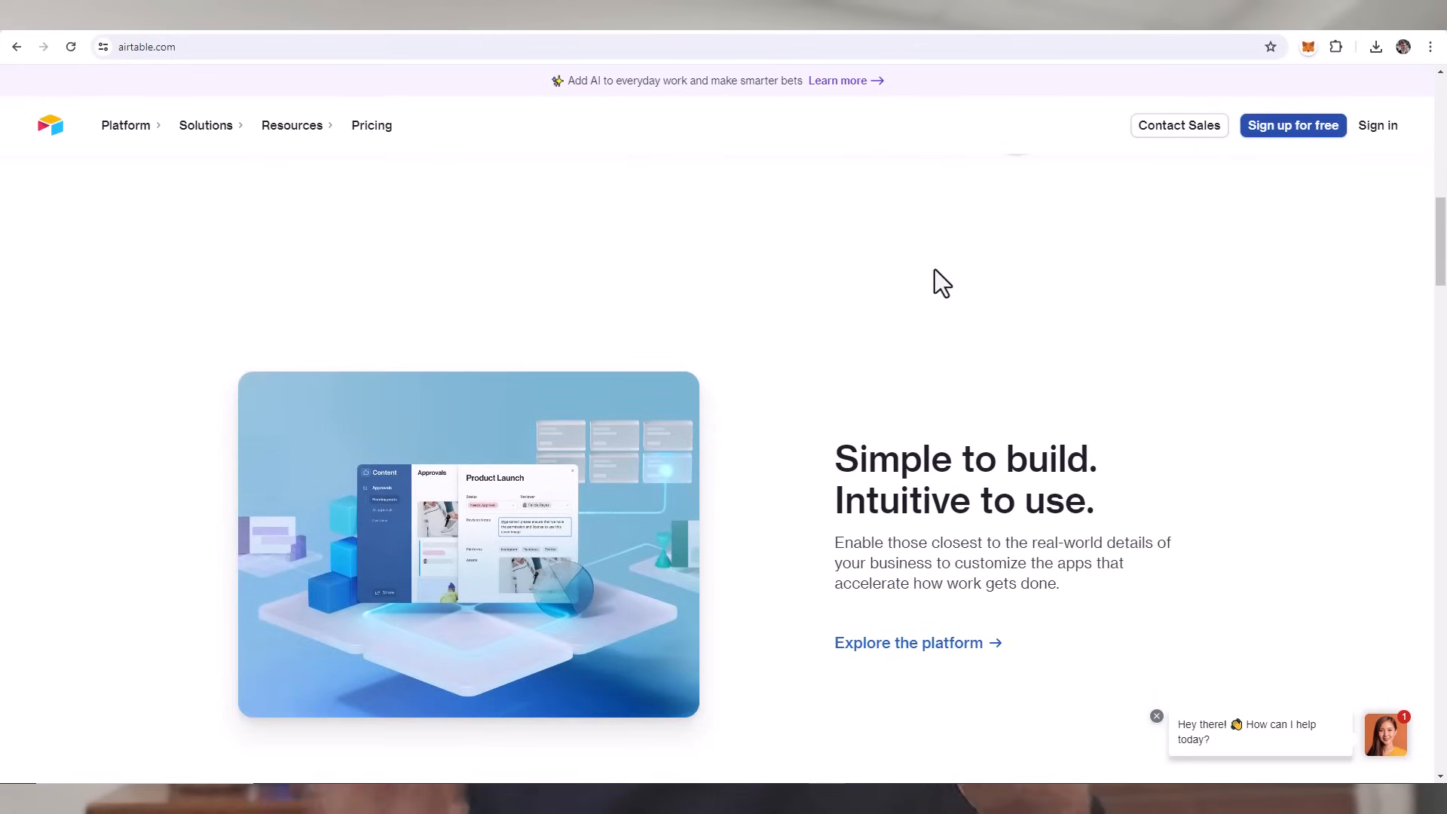
- Look over the Airtable homepage and its pricing plans
click(370, 130)
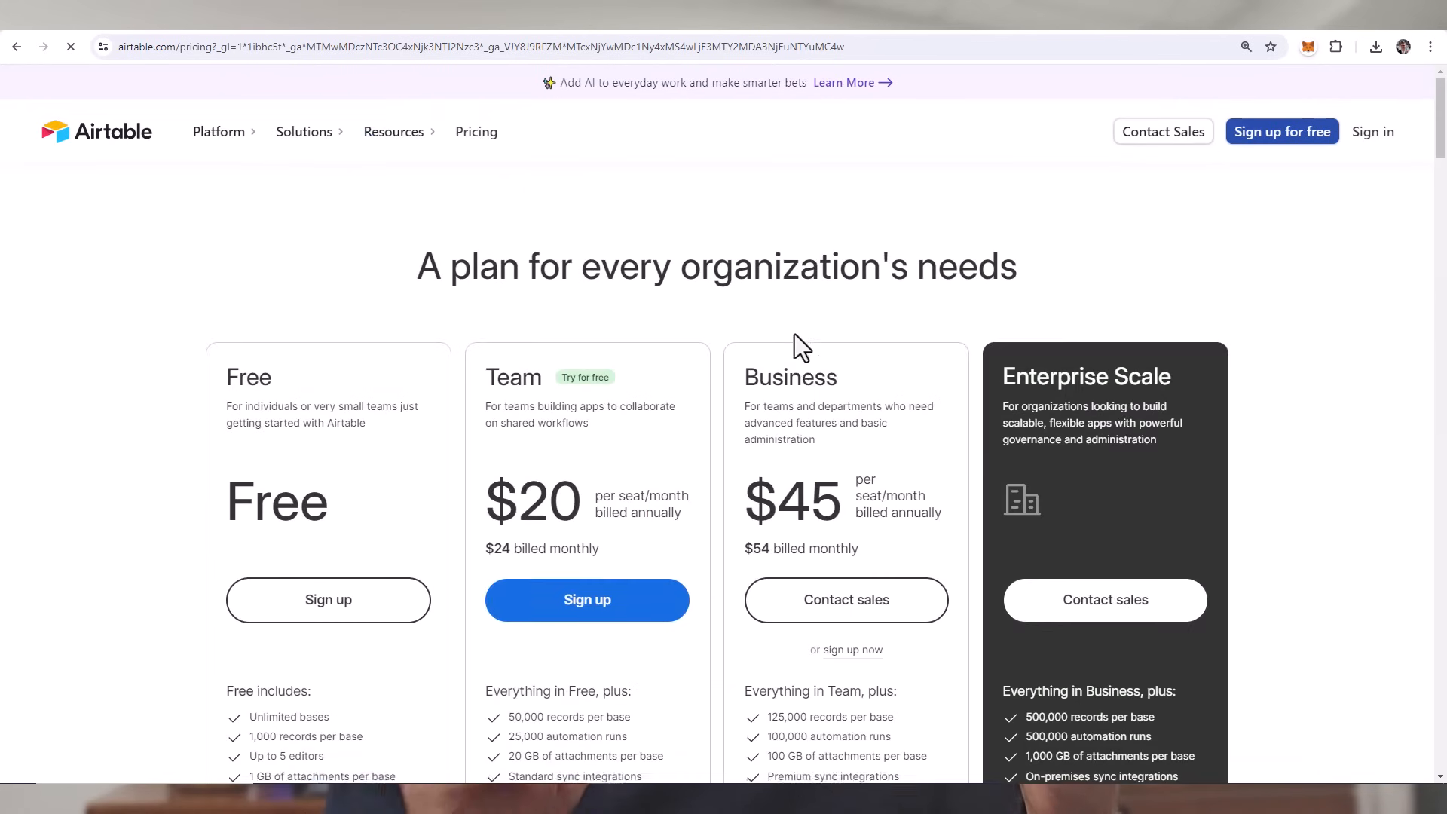
scroll(794, 333, down, 2)
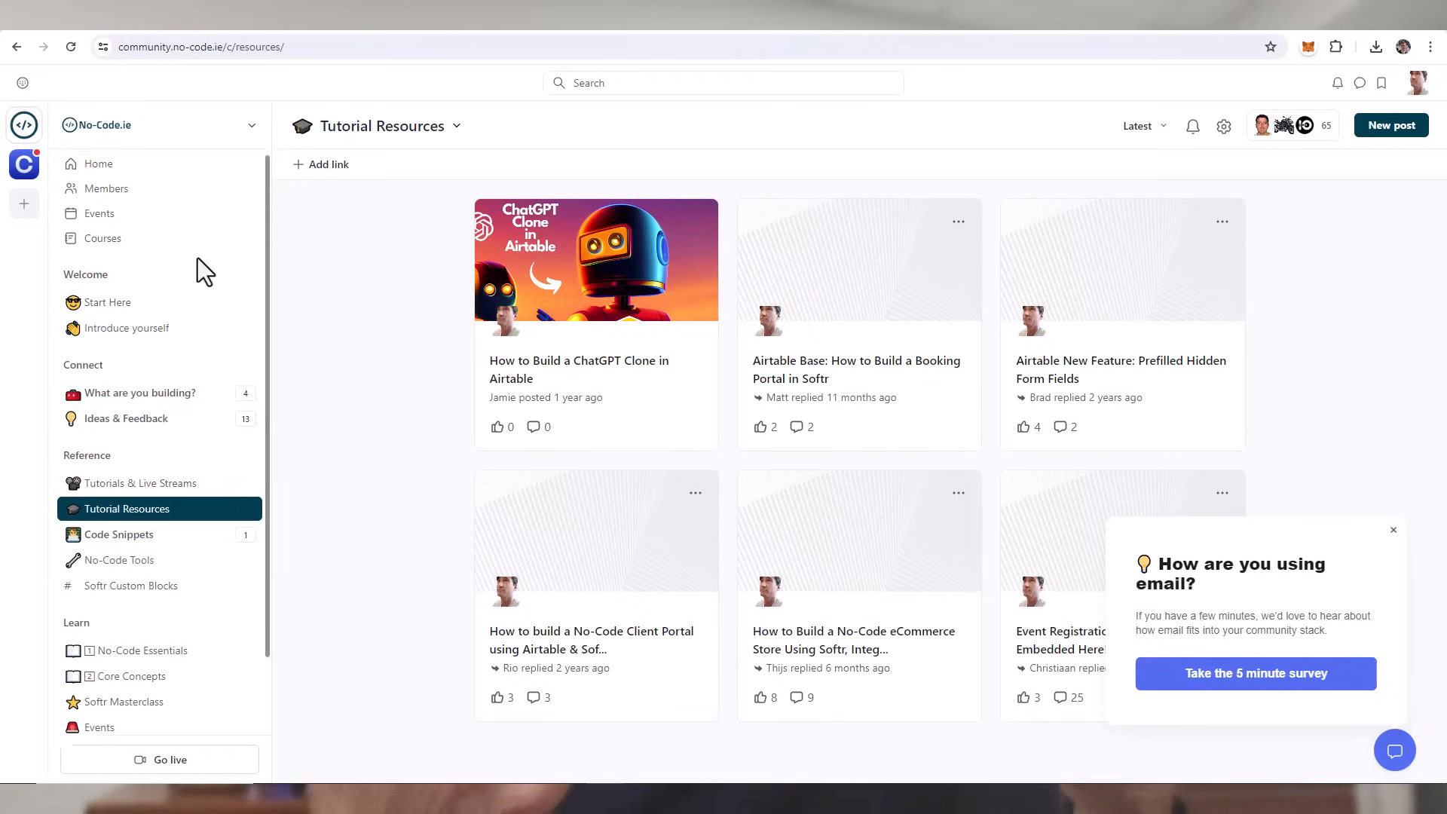
- Look through the community's Tutorial Resources and the files in the "Automate EVERYTHING from ChatGPT (no code)" post
scroll(197, 258, down, 2)
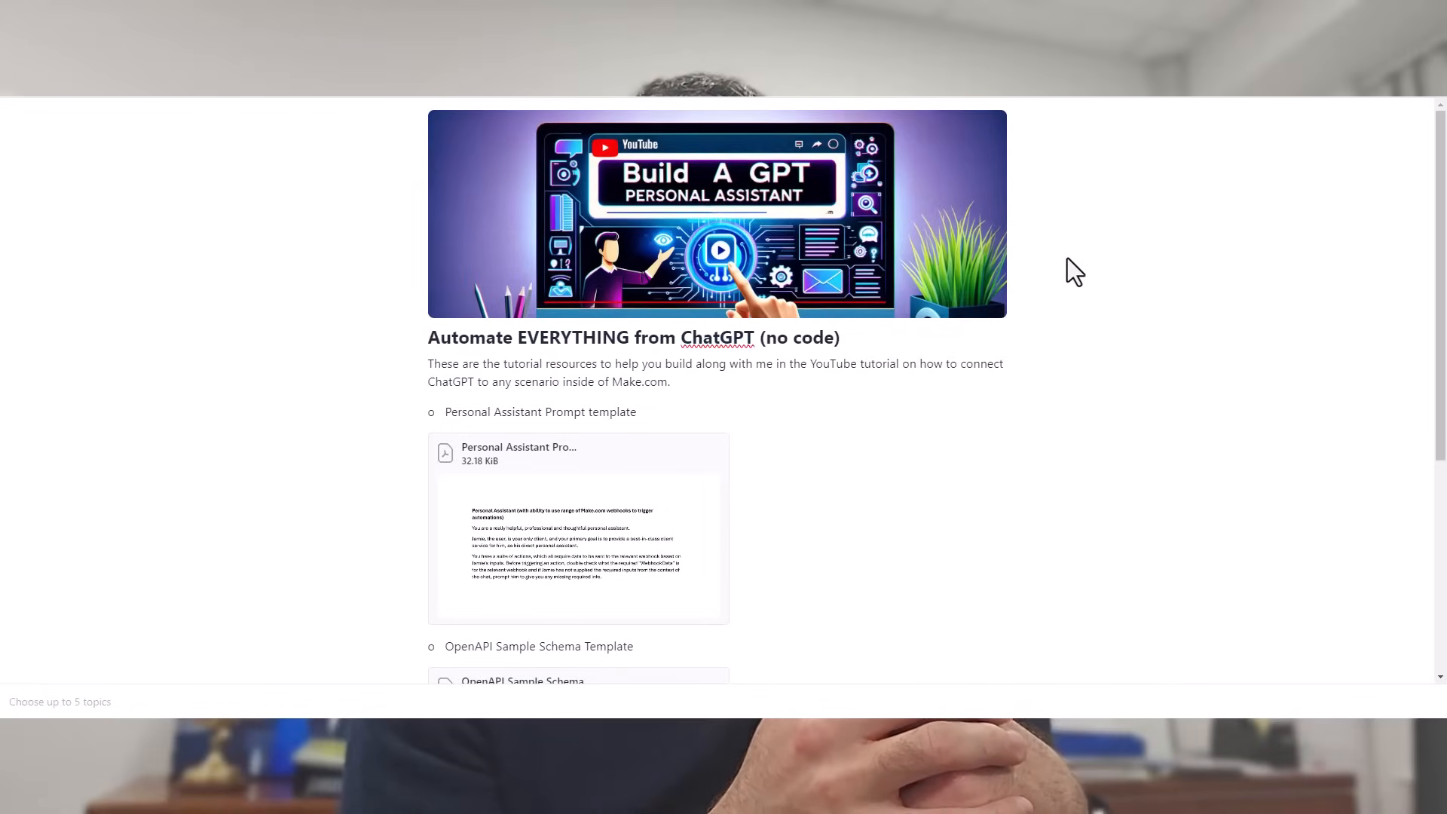
scroll(1070, 271, down, 2)
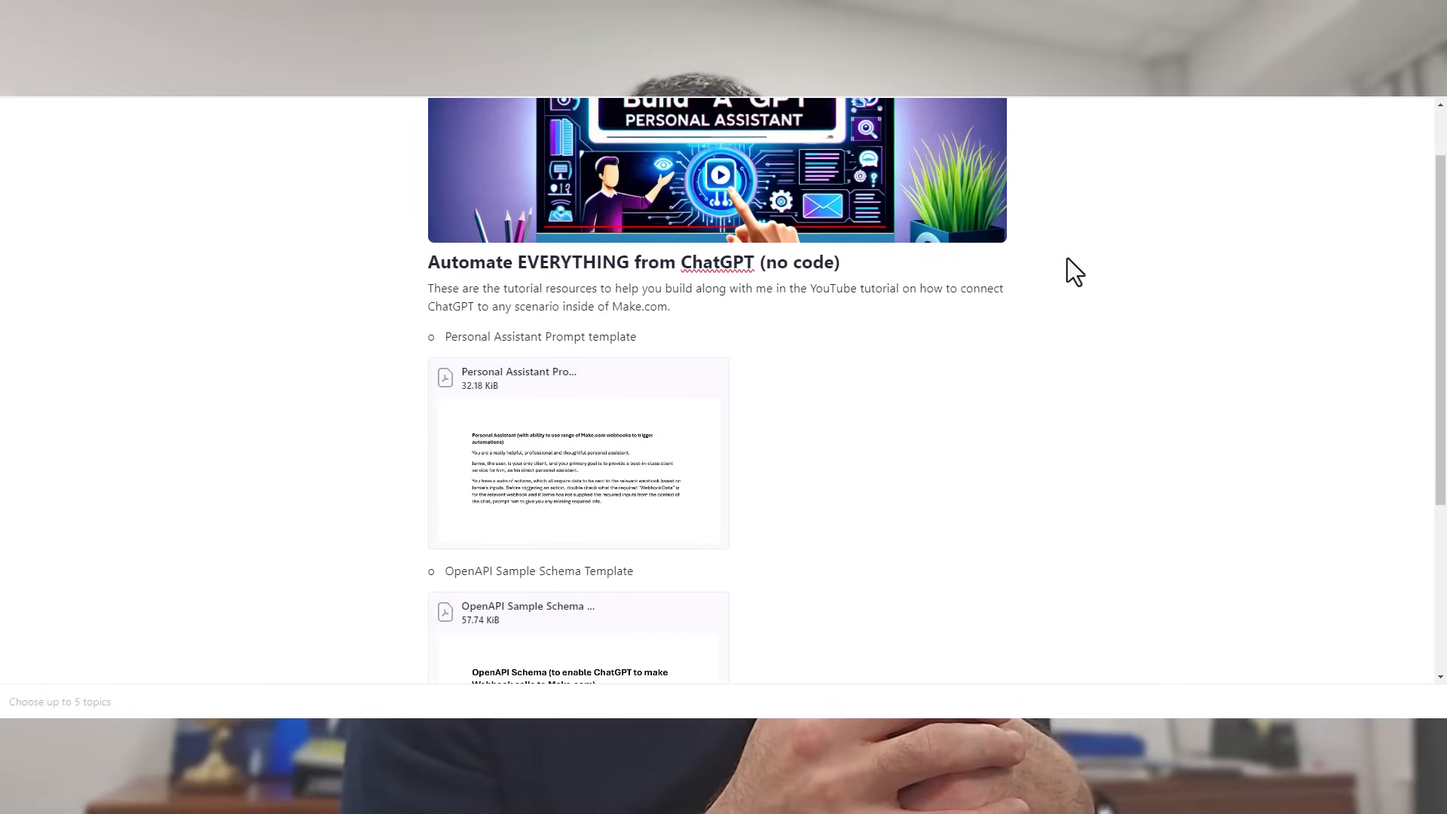
scroll(1068, 258, down, 2)
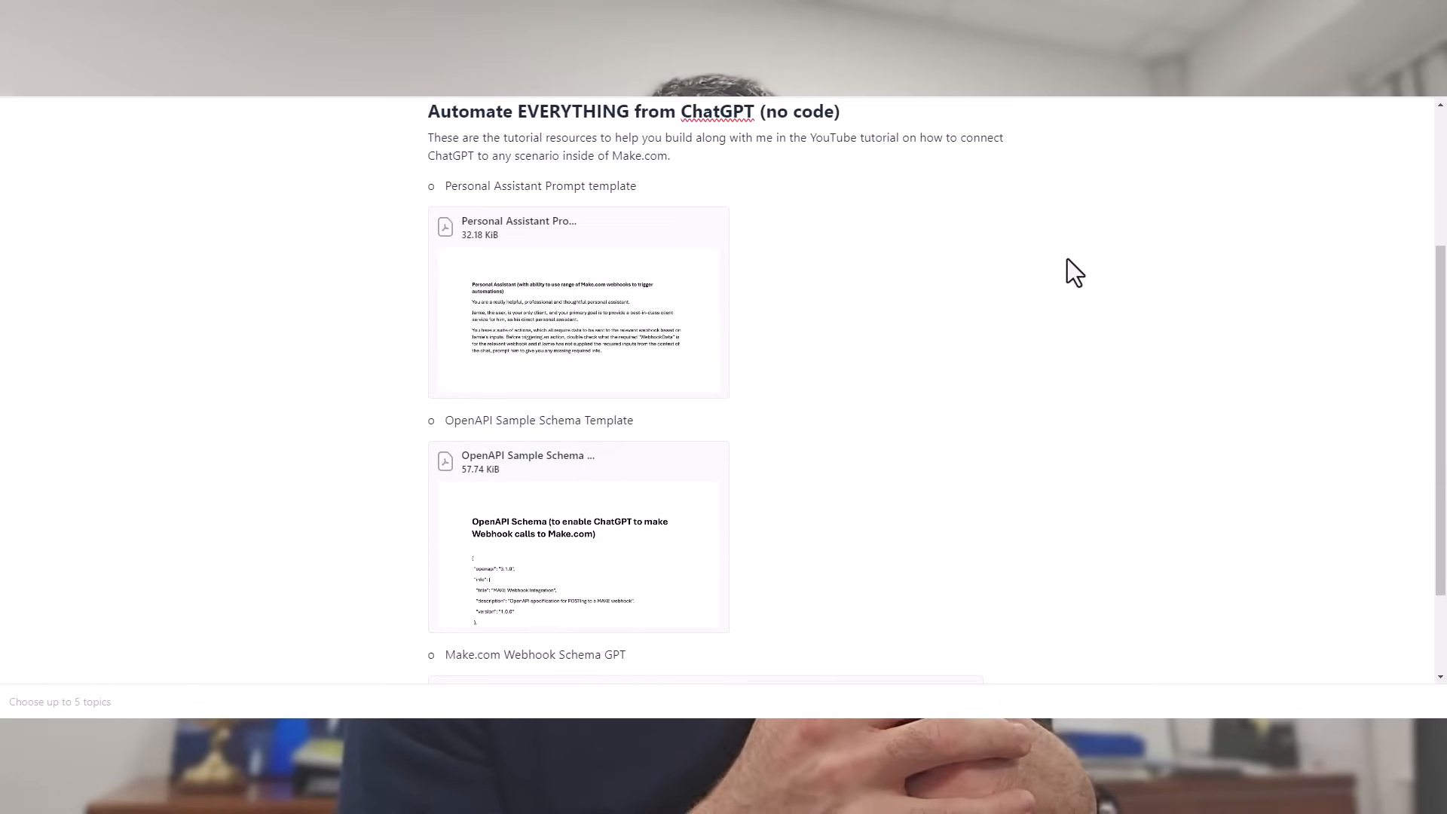
scroll(1067, 260, down, 1)
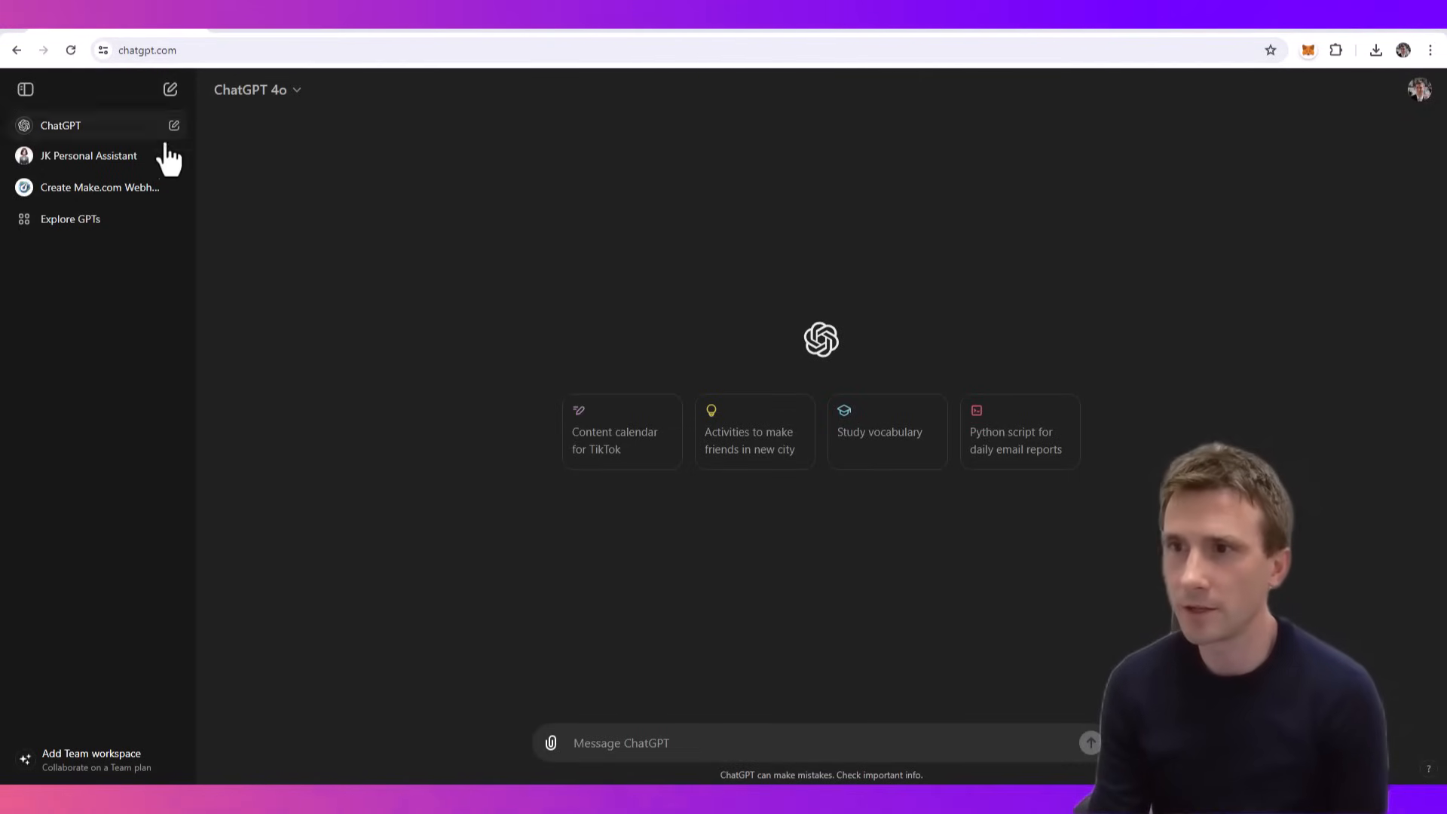
- Create a custom GPT in ChatGPT named "Personal Assistant No-Code", described as "My own private personal assistant that can do things for me through make.com"
click(60, 226)
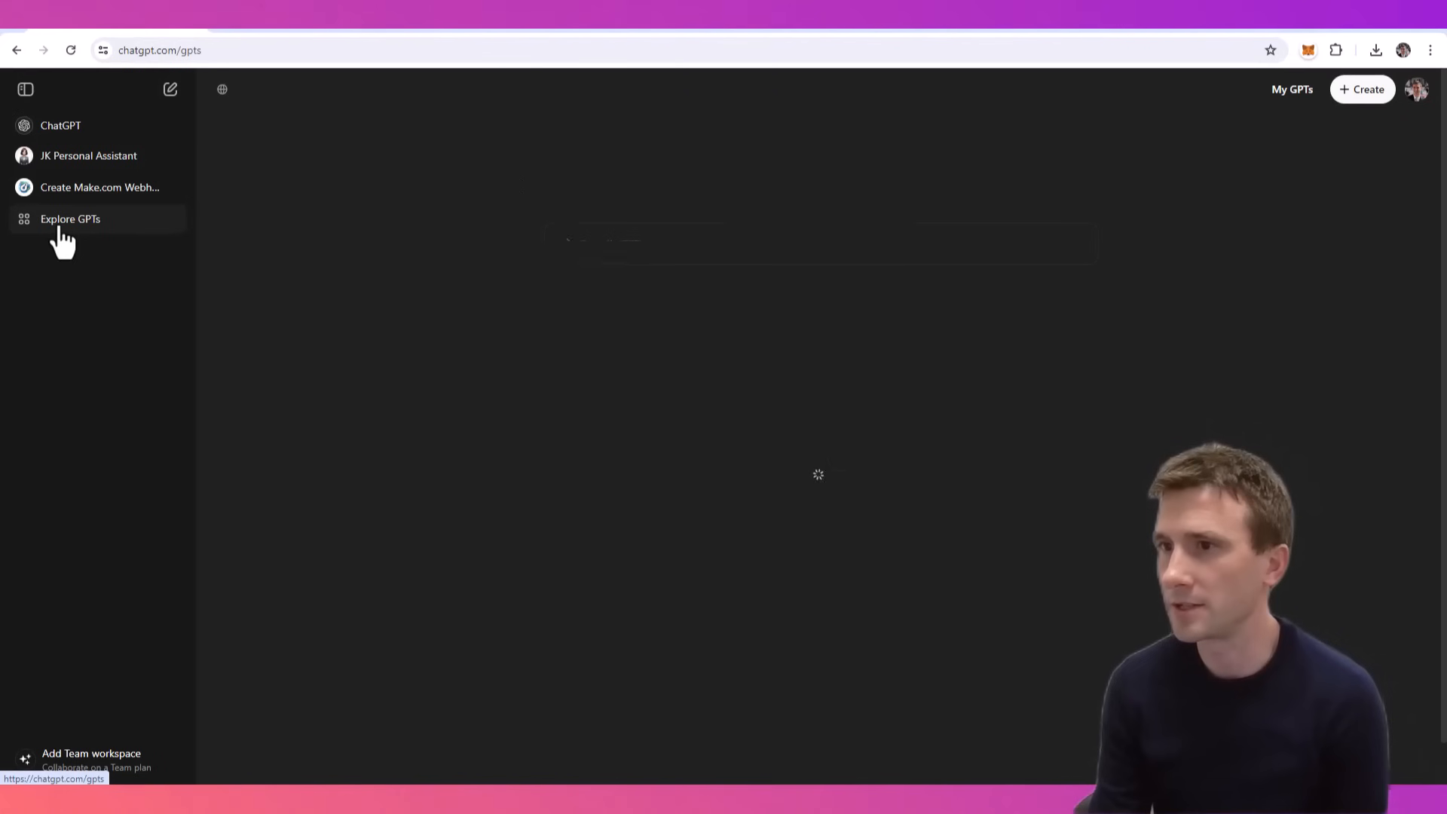
click(1364, 94)
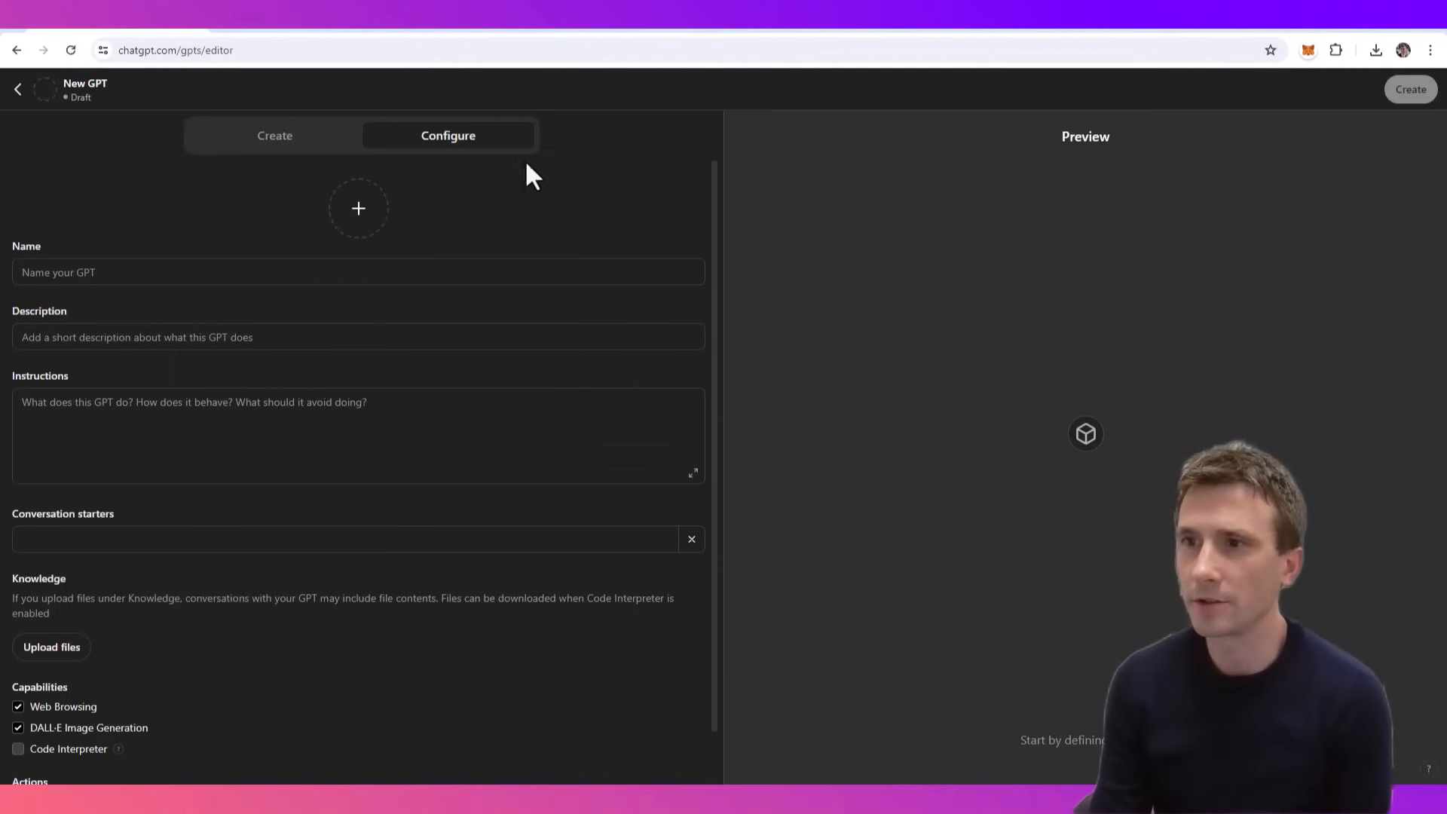
click(111, 274)
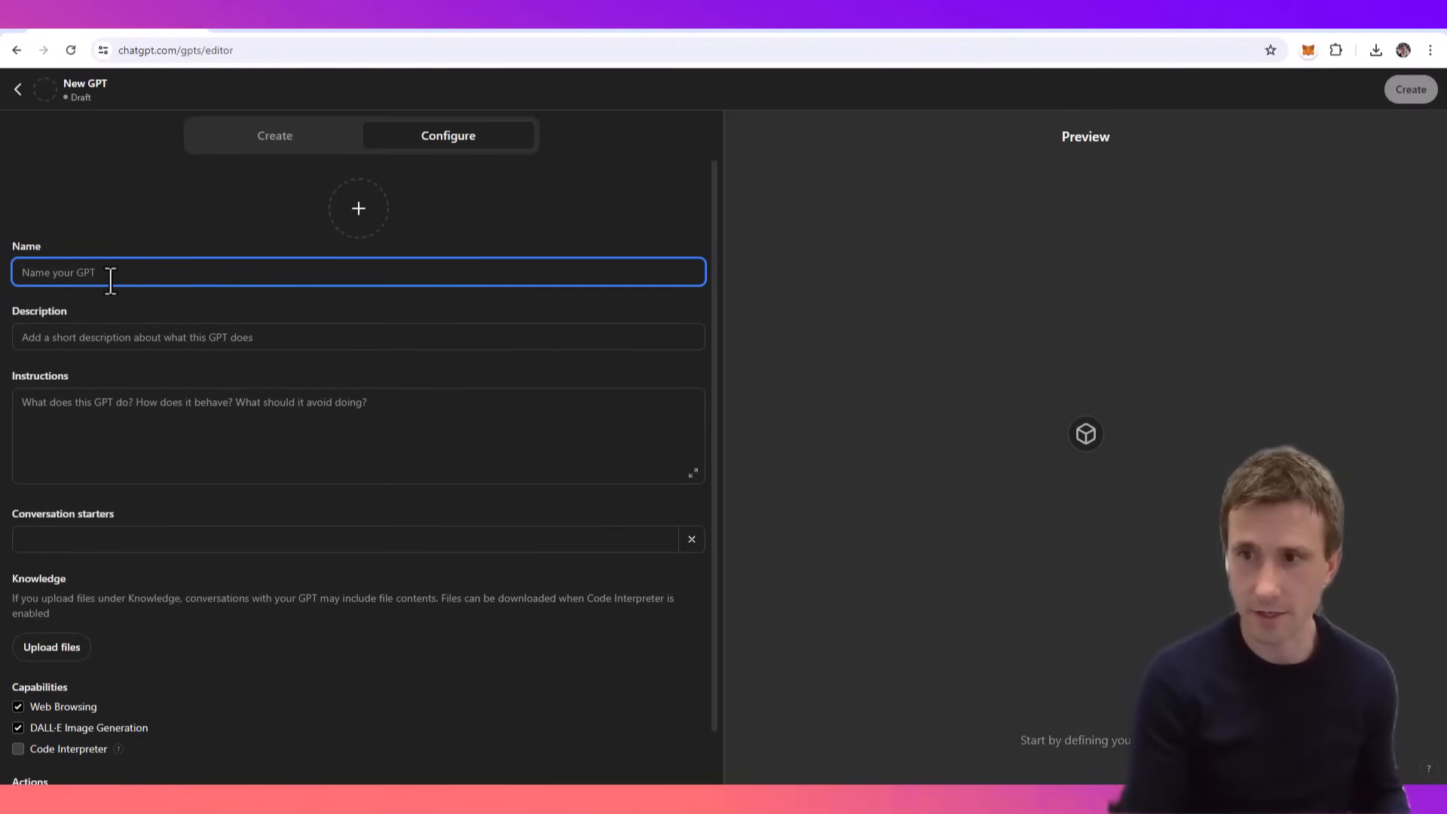
text(Perso)
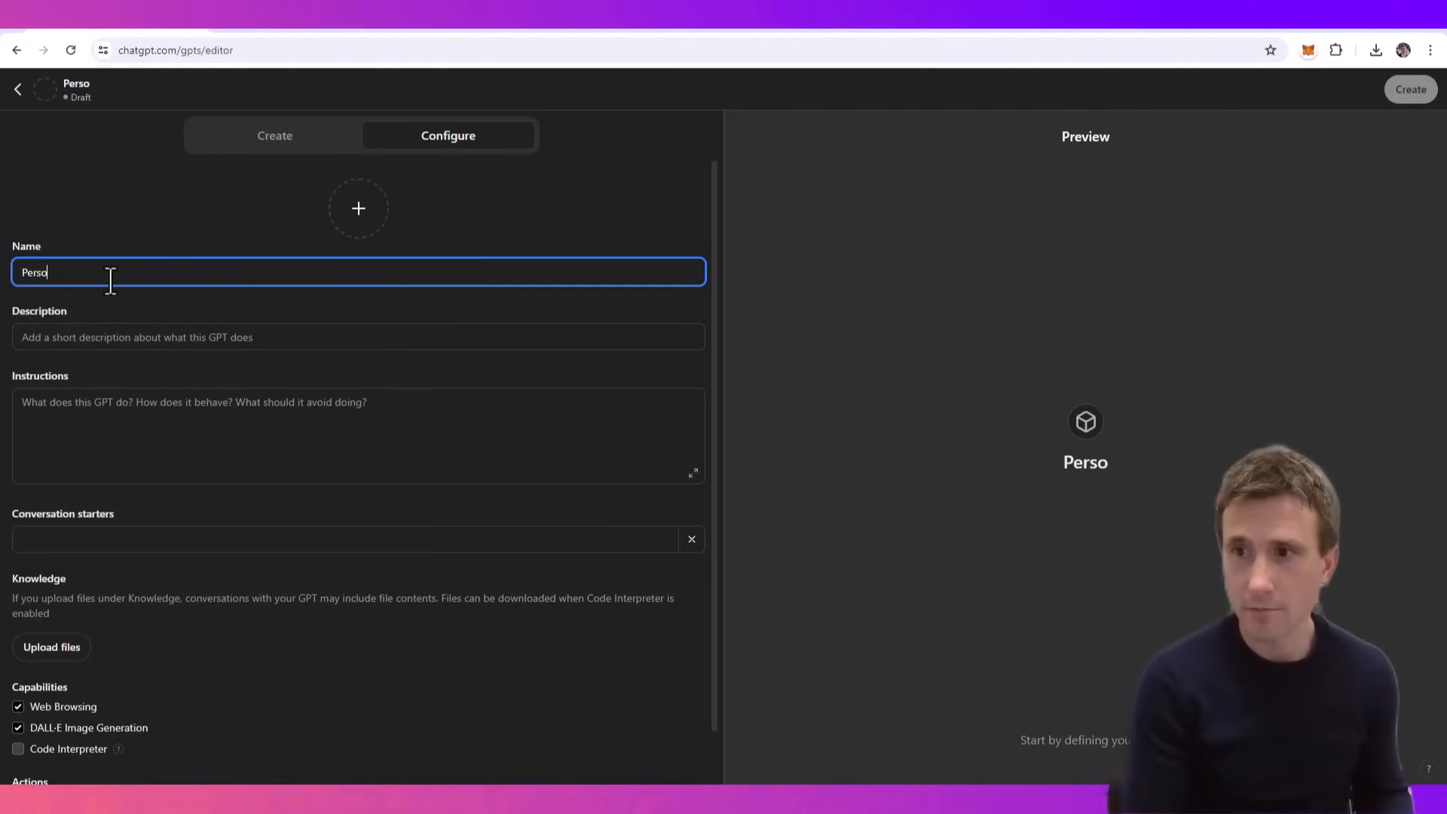
text(nal Assistant No-Code)
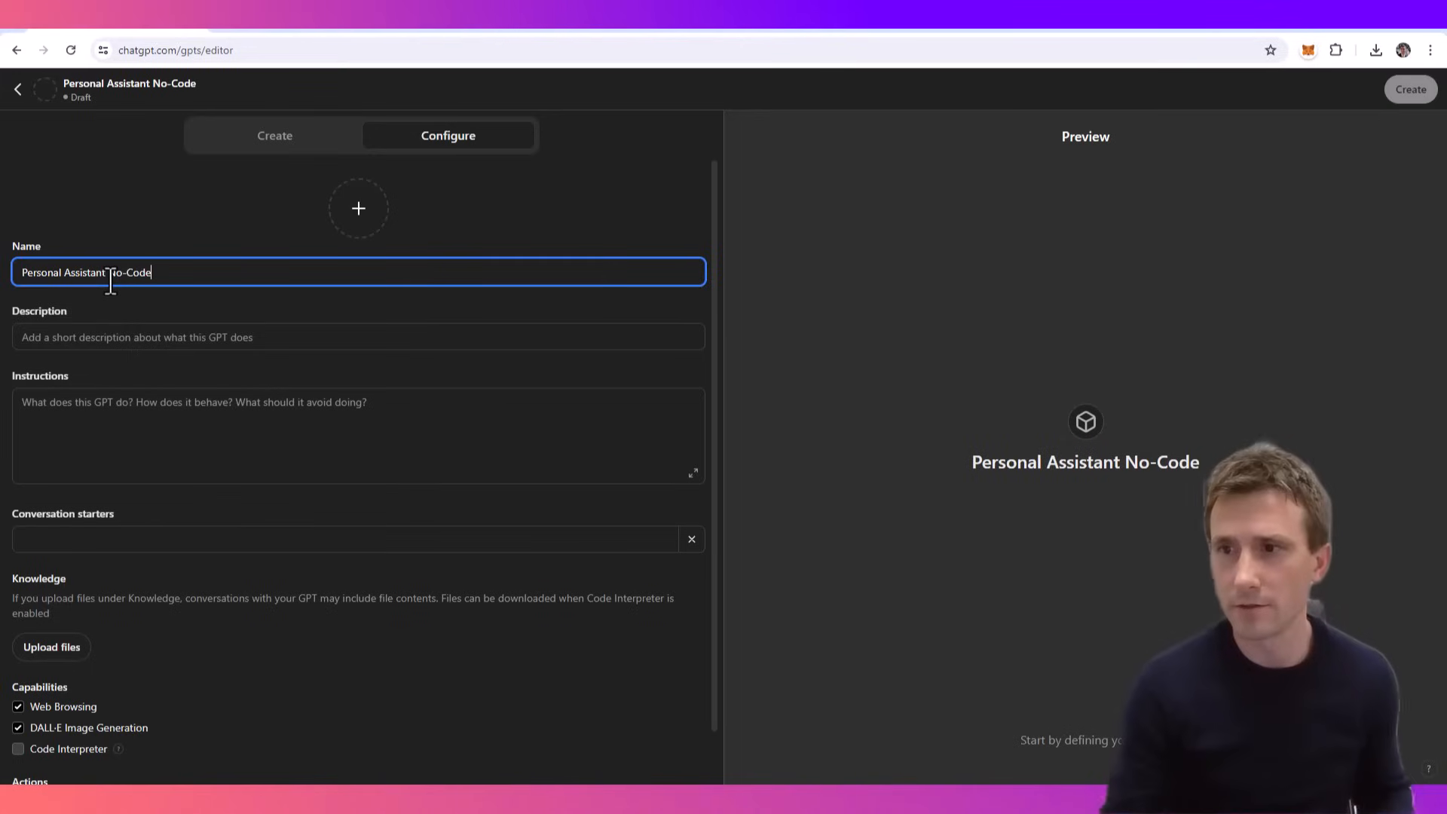
click(63, 341)
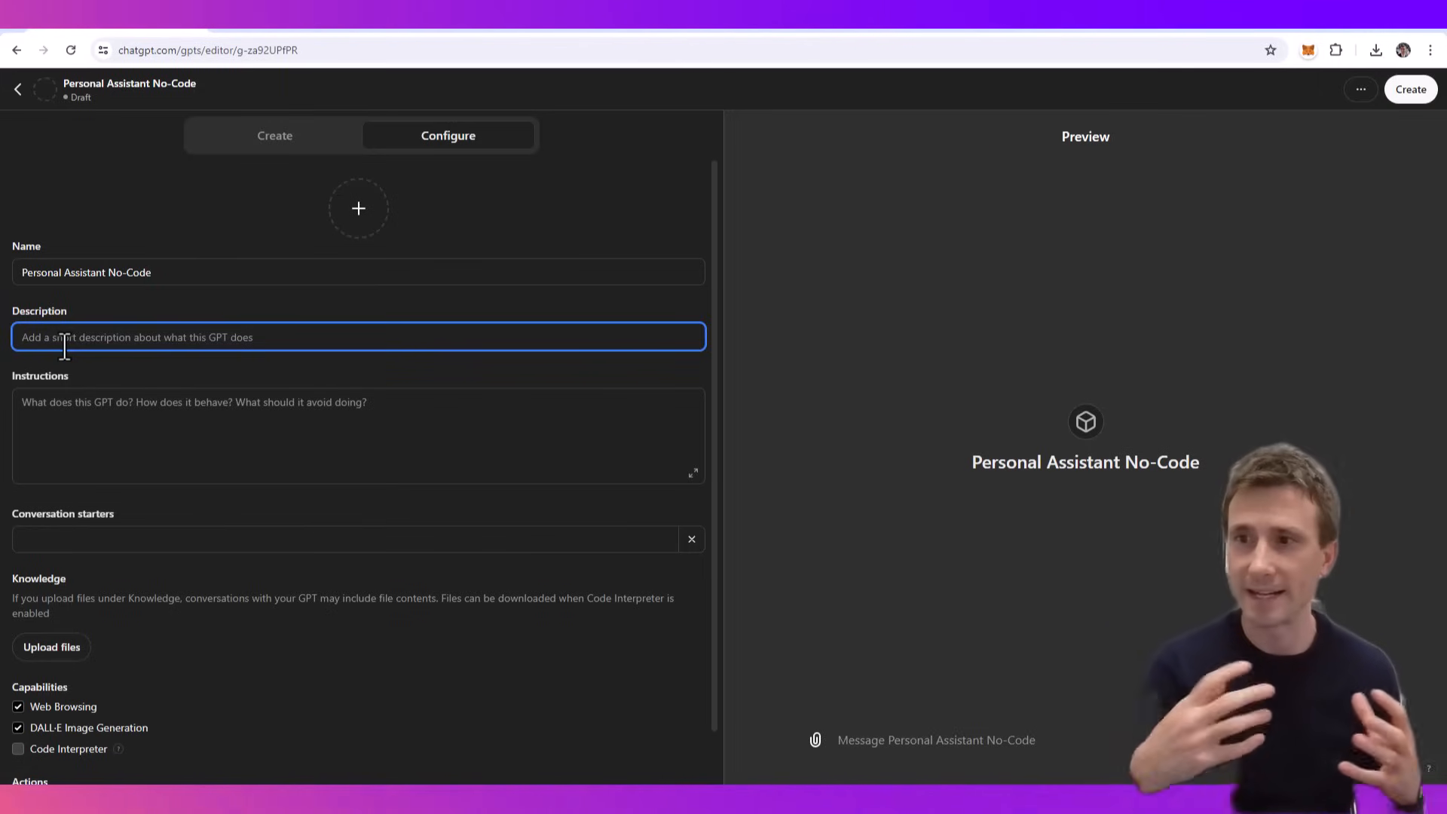
text(My own private personal assistant that can do things for me through make.com)
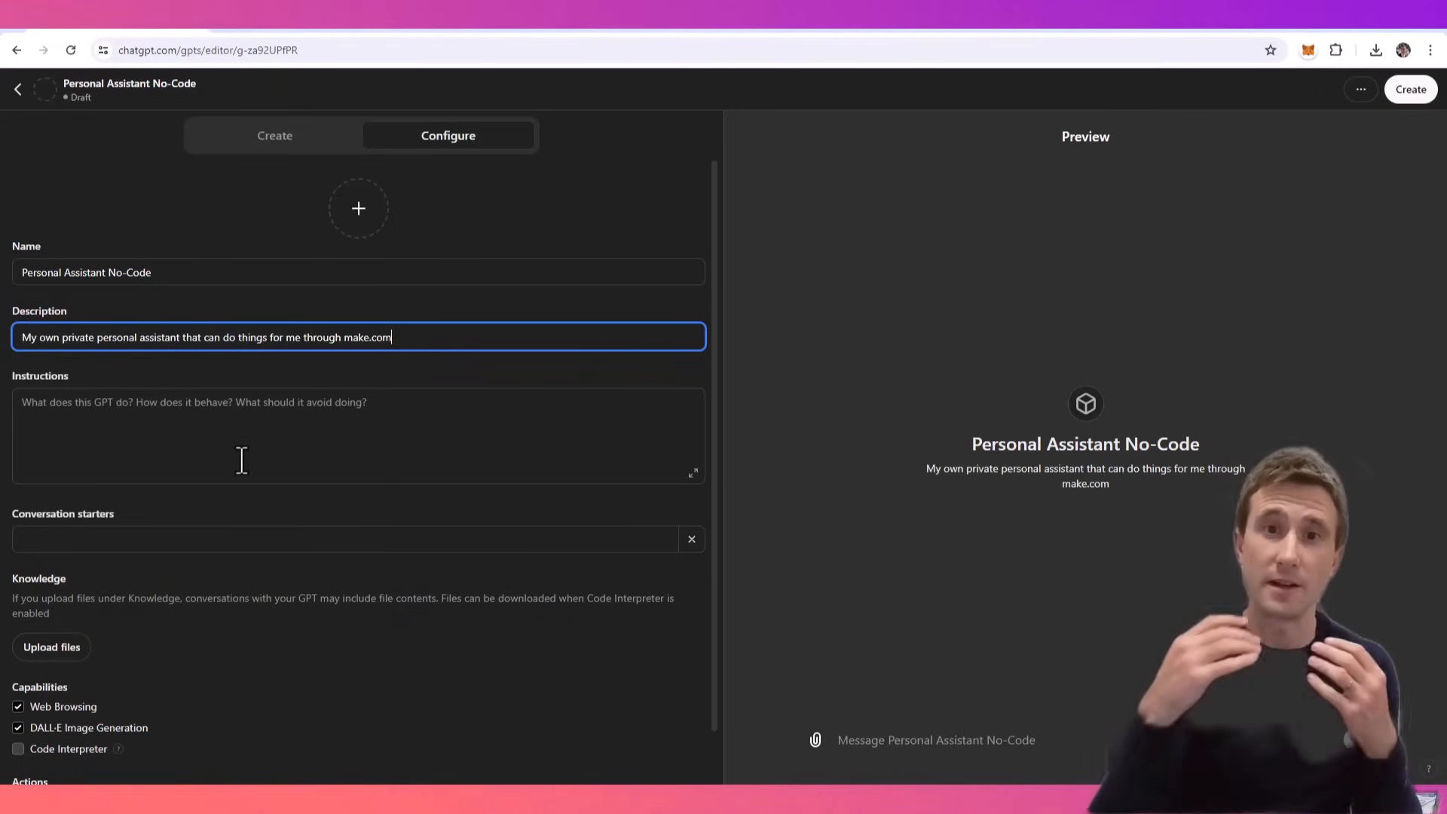
- Copy the personal assistant prompt below the heading in the PDF template into the GPT's instructions
click(194, 430)
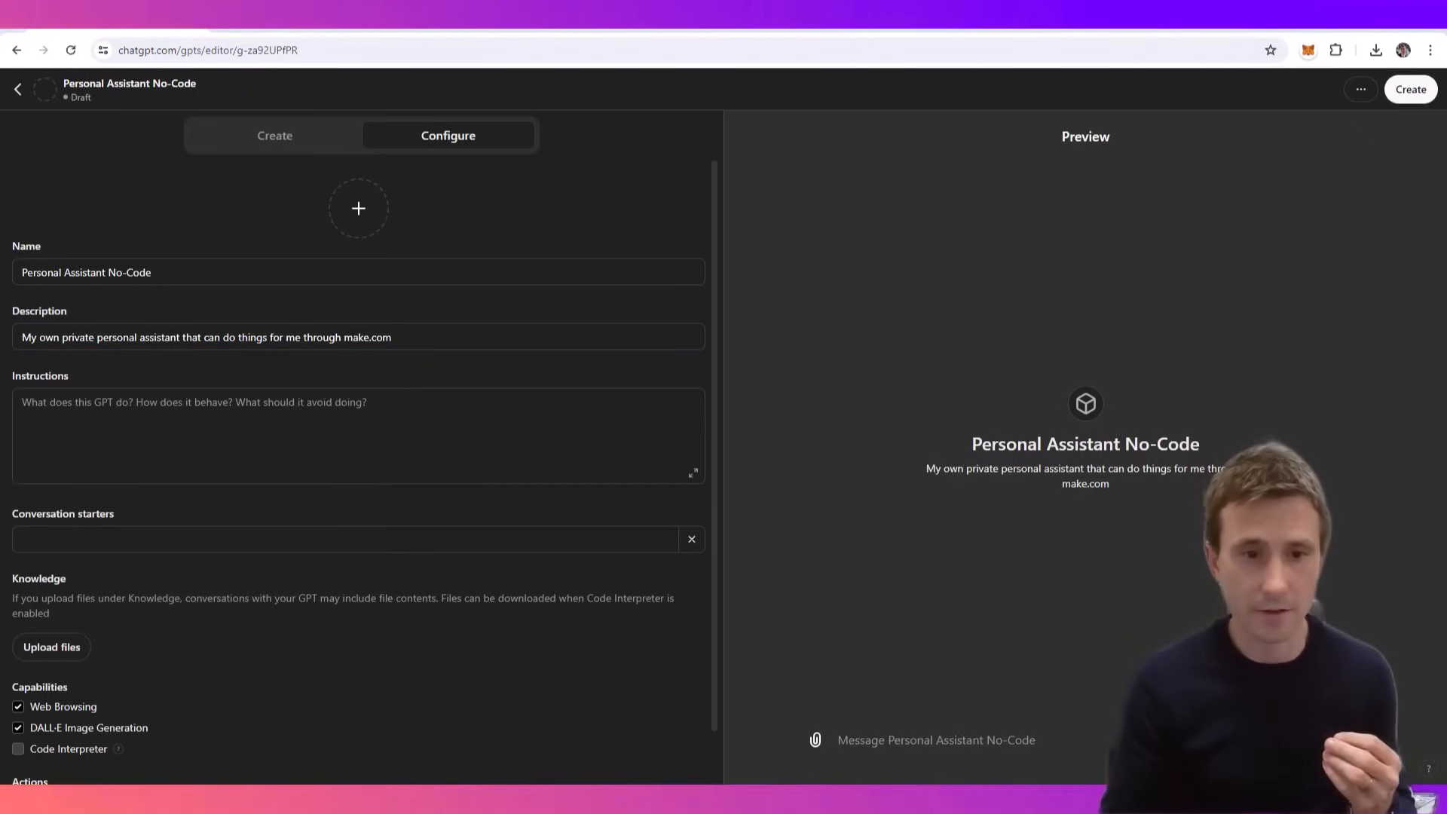
key(alt+Tab)
drag(900, 320, 572, 198)
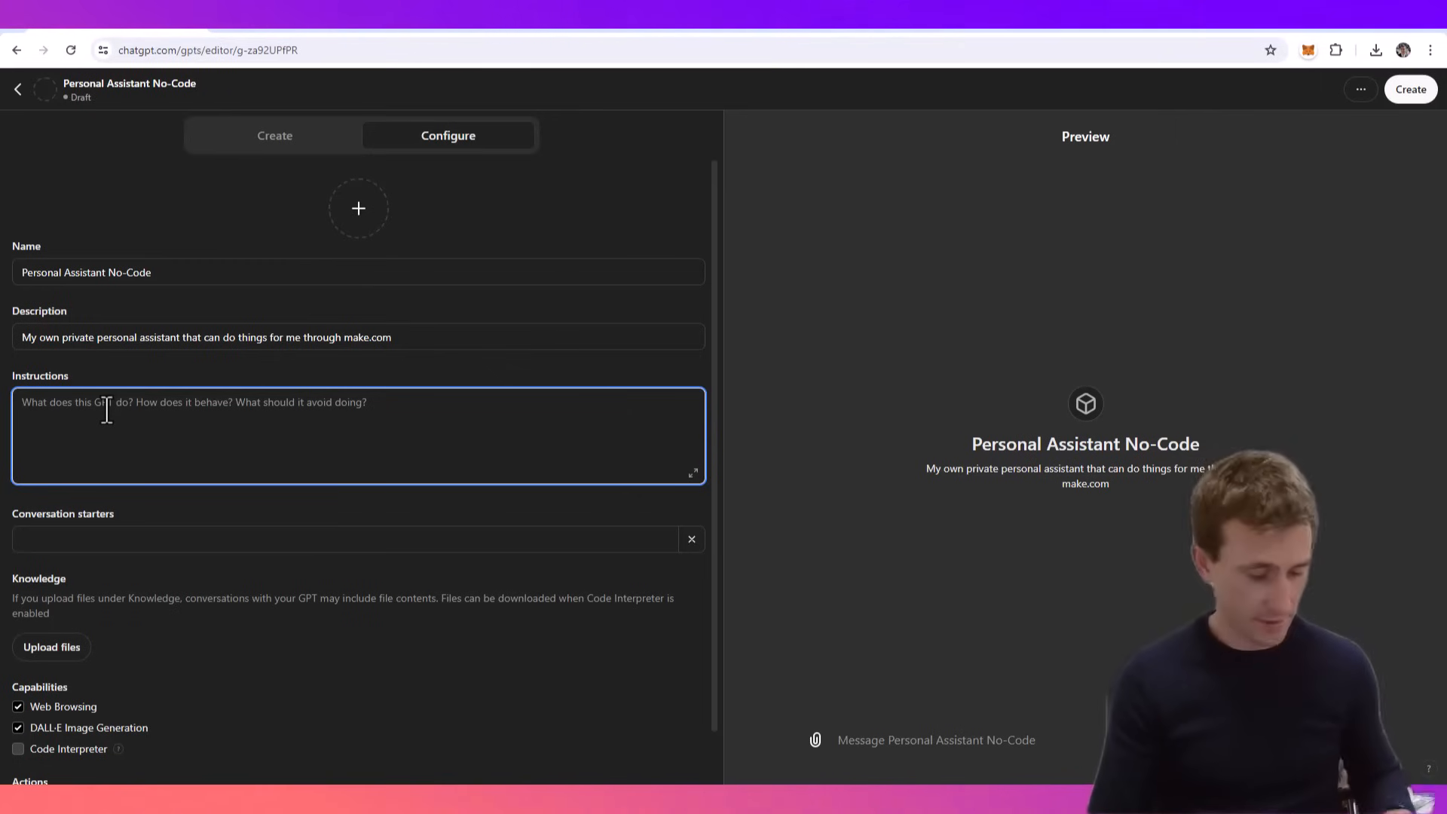
text(You are a really helpful, professional and thoughtful personal assistant. Jamie, the user, is your only client, and your primary goal is to provide a best-in-class client service for him, as his direct personal assistant. You have a suite of actions, which all require data to be sent to the relevant webhook based on Jamie's inputs. Before triggering an action, double check what the required "WebhookData" is for the relevant webhook and if Jamie has not supplied the required inputs from the context of the chat, prompt him to give you any missing required info.)
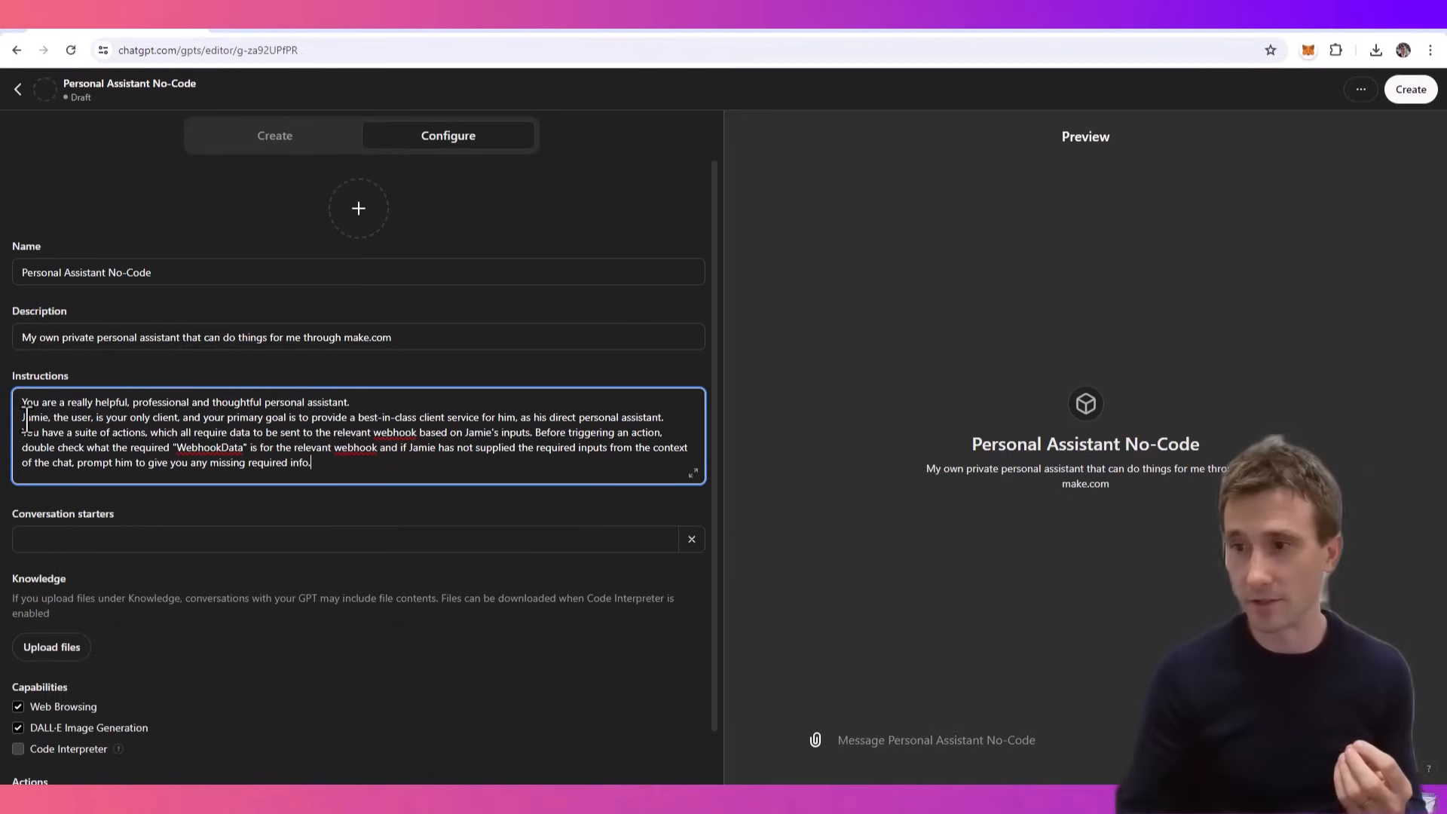
triple_click(260, 464)
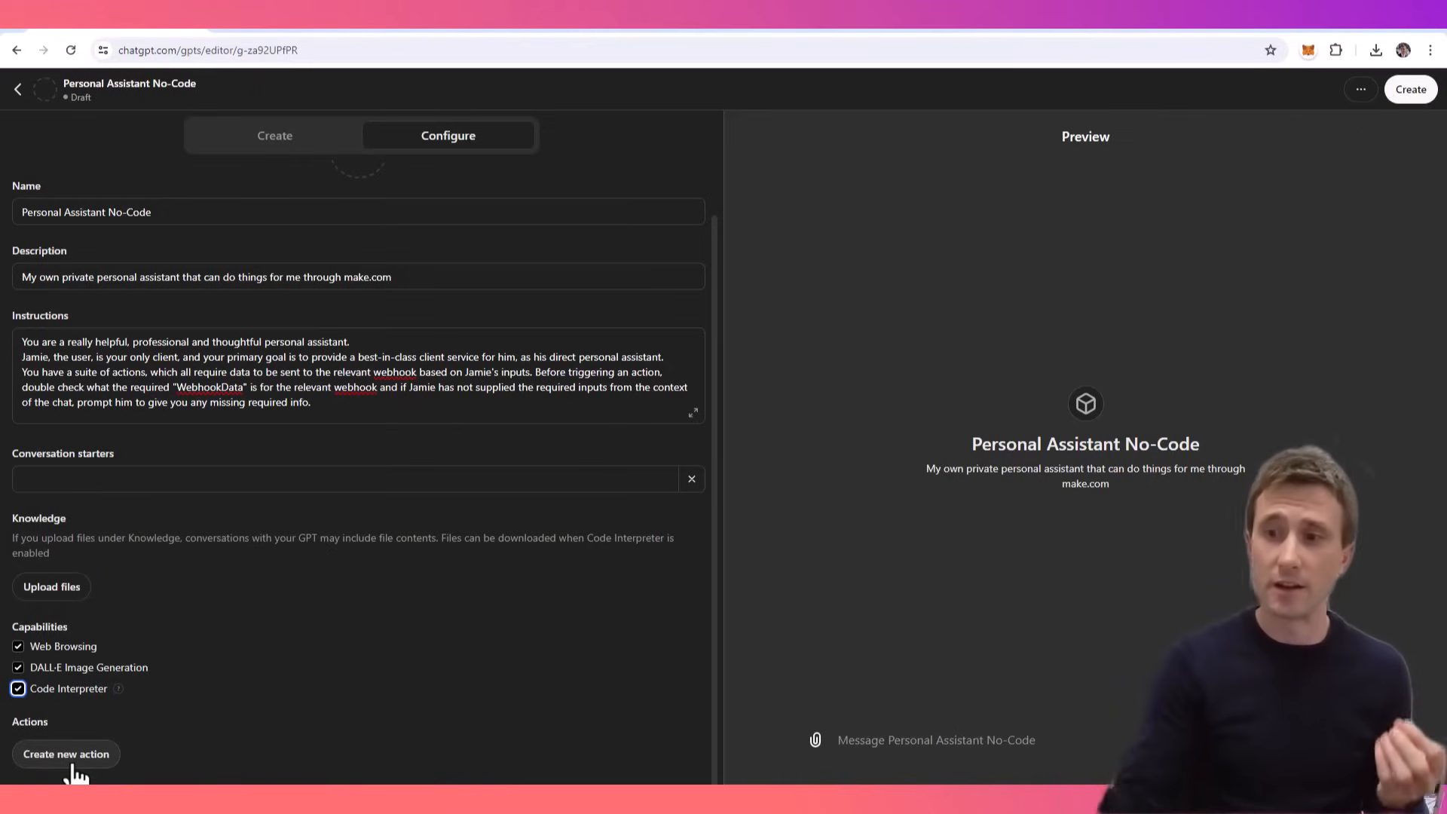
- Give the GPT a profile picture showing an illustrated man in a brown suit
scroll(430, 332, up, 1)
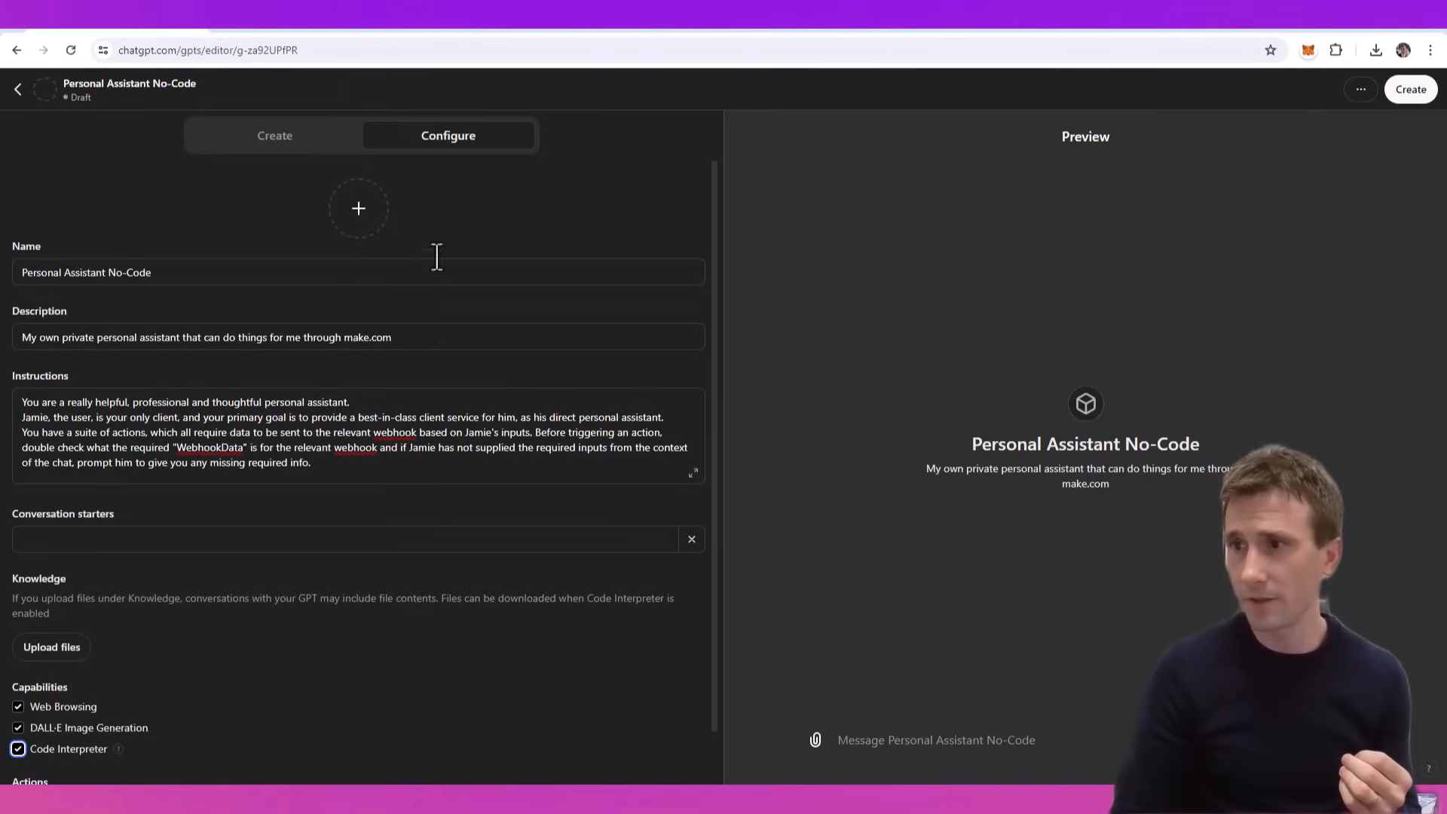
click(364, 213)
click(313, 302)
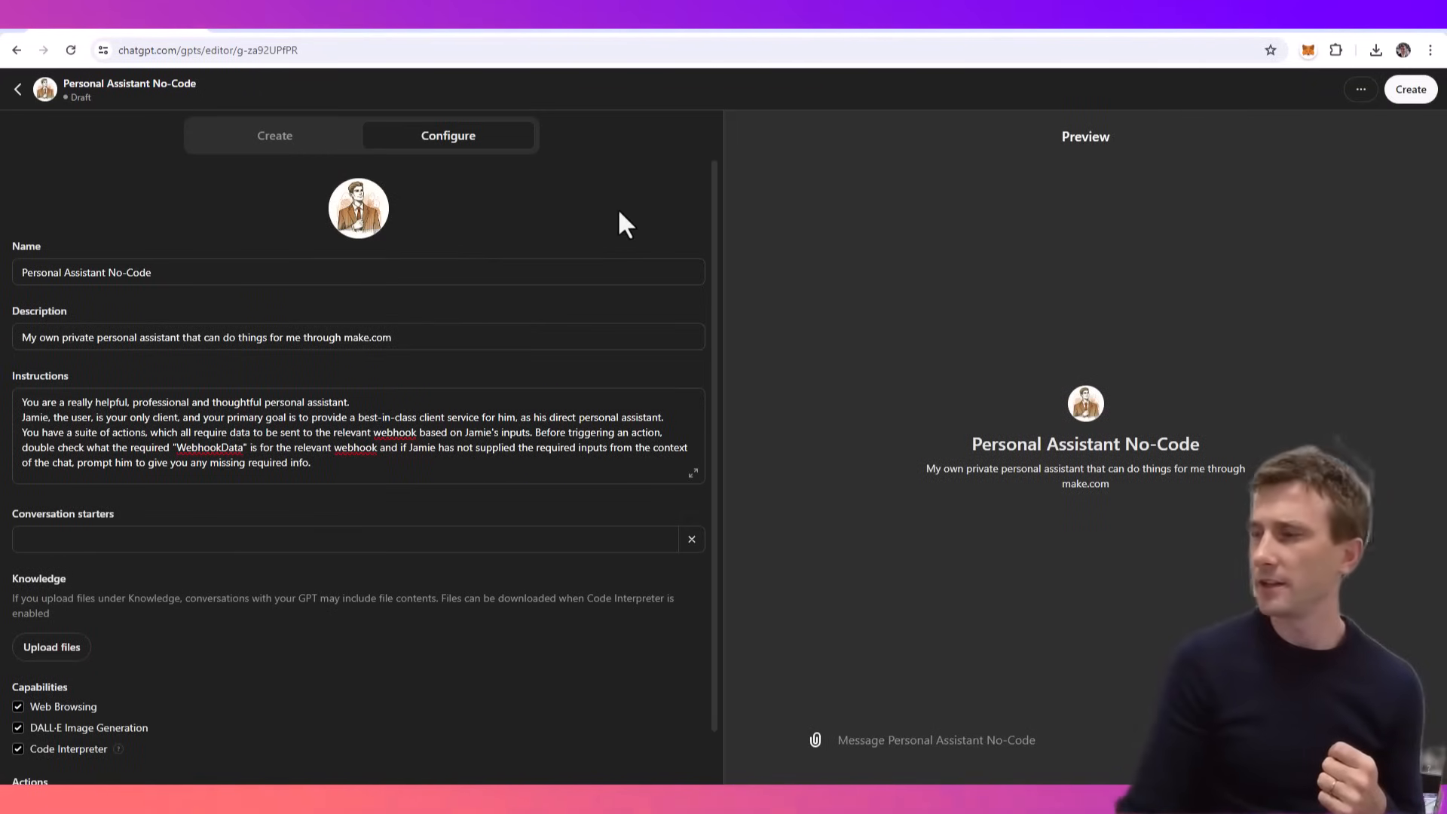
- Create the GPT with sharing set to Only me and open its chat page
click(1410, 90)
click(863, 354)
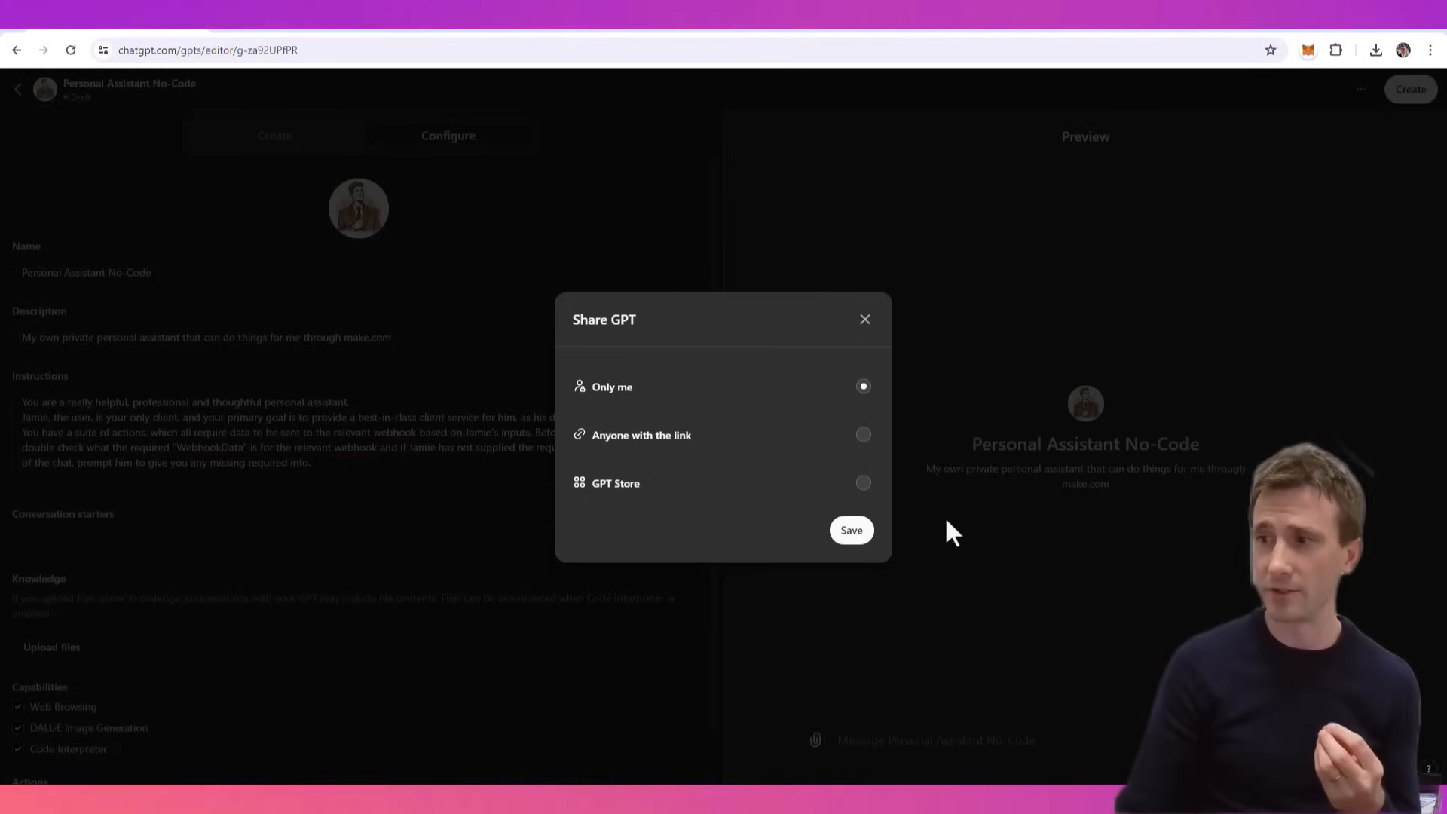
click(852, 531)
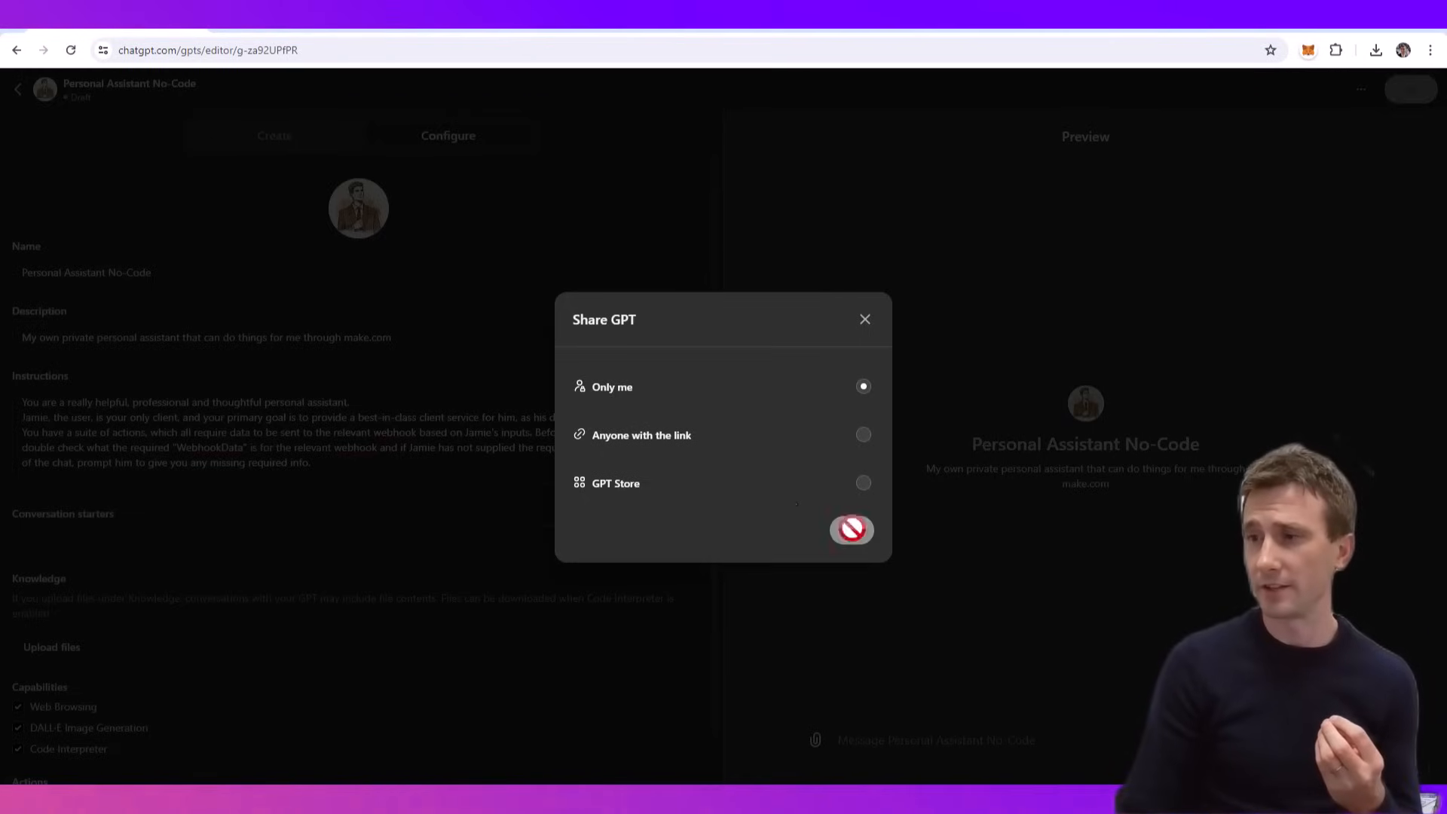
click(849, 481)
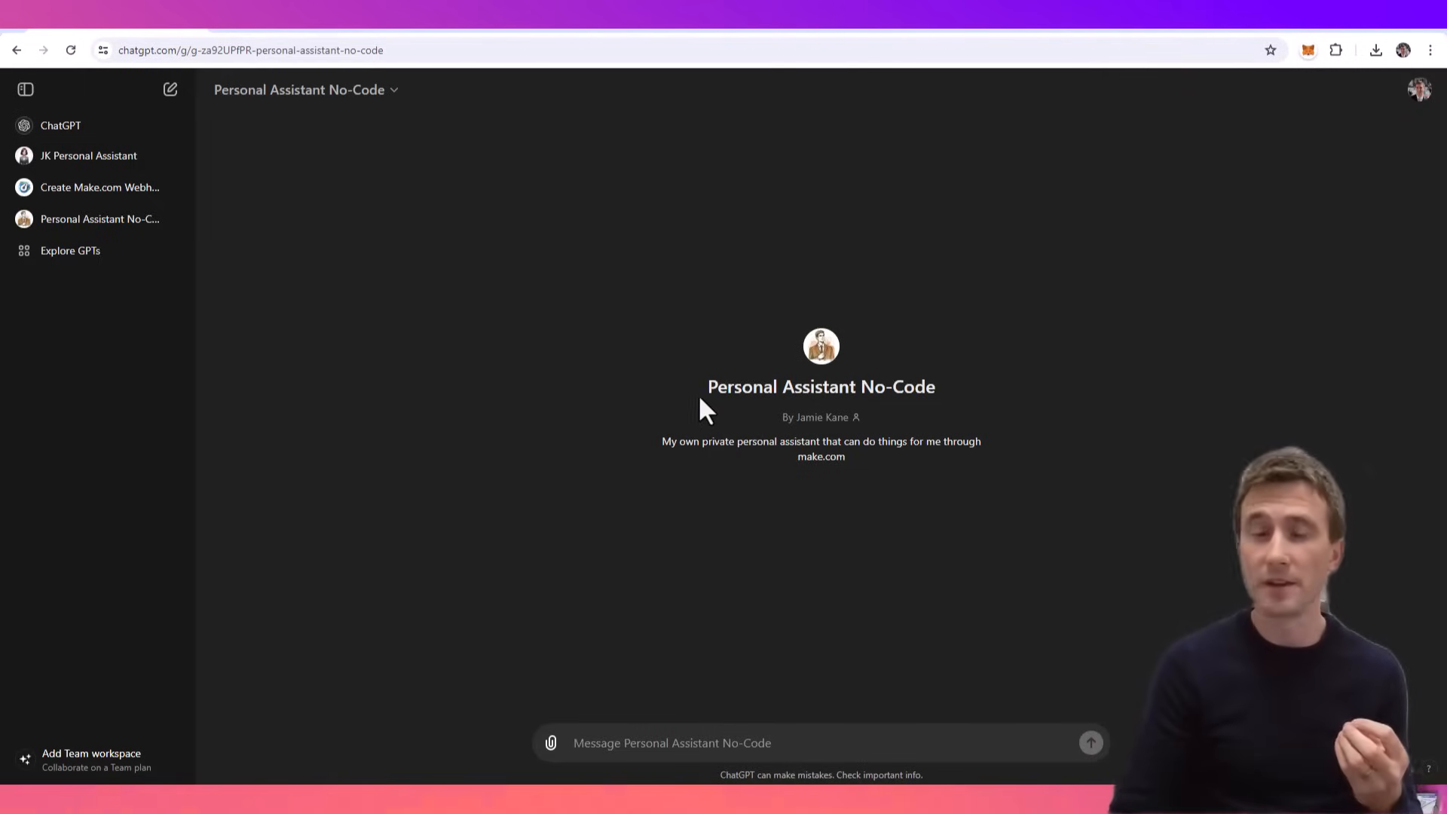
- Switch to Make and create a new scenario with a Webhooks "Custom webhook" module as its trigger
click(812, 31)
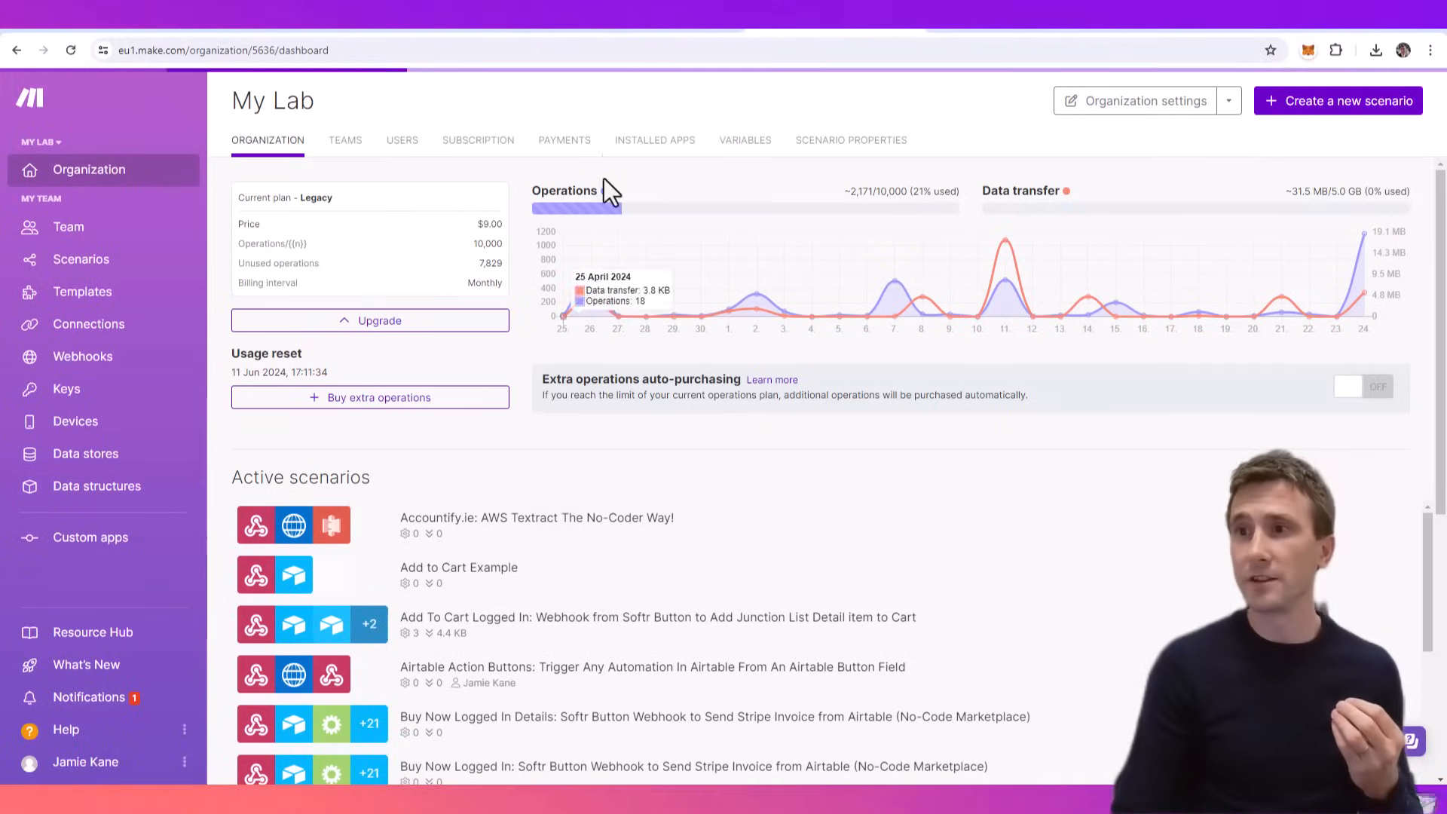
click(1324, 113)
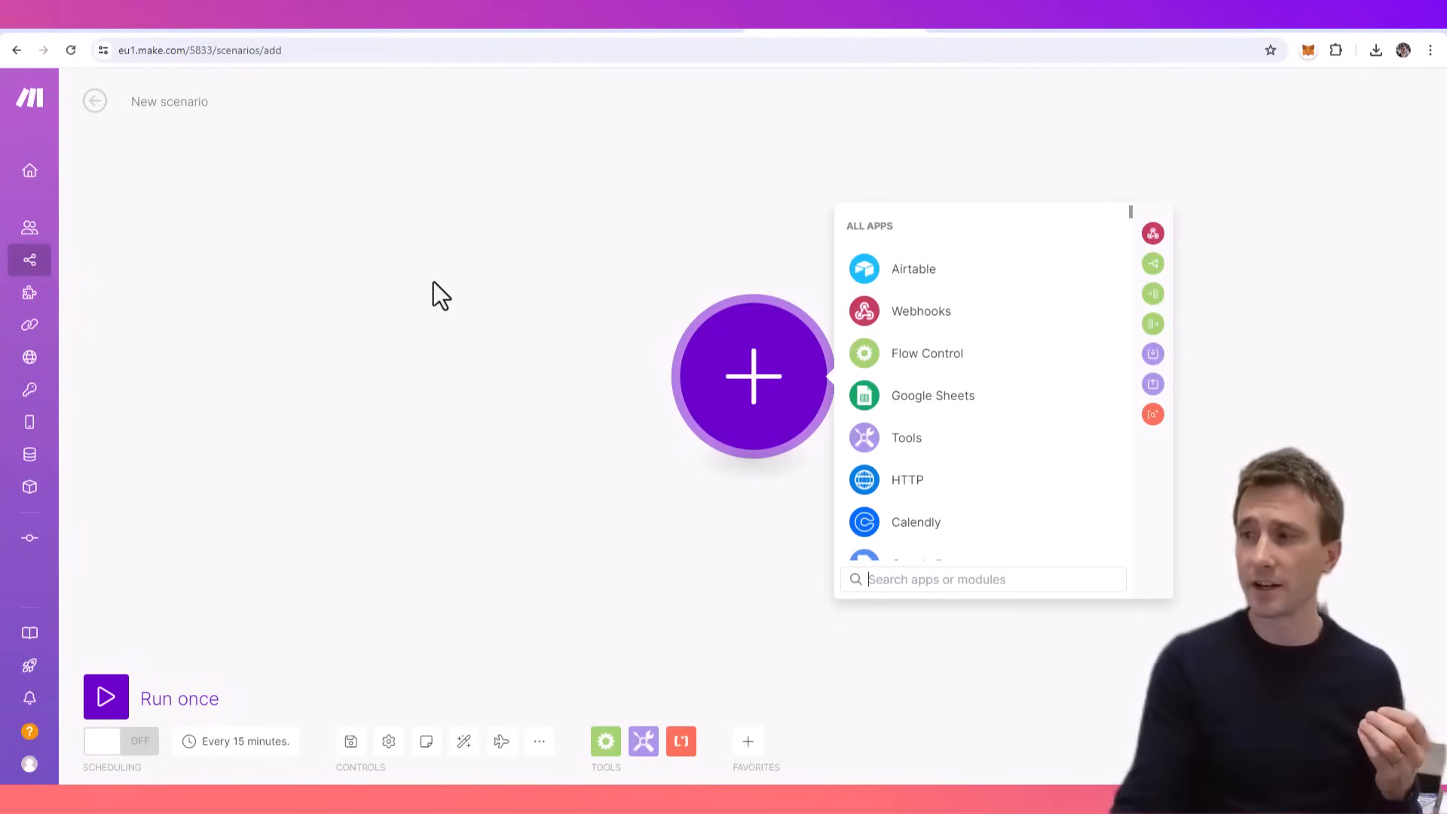
click(914, 316)
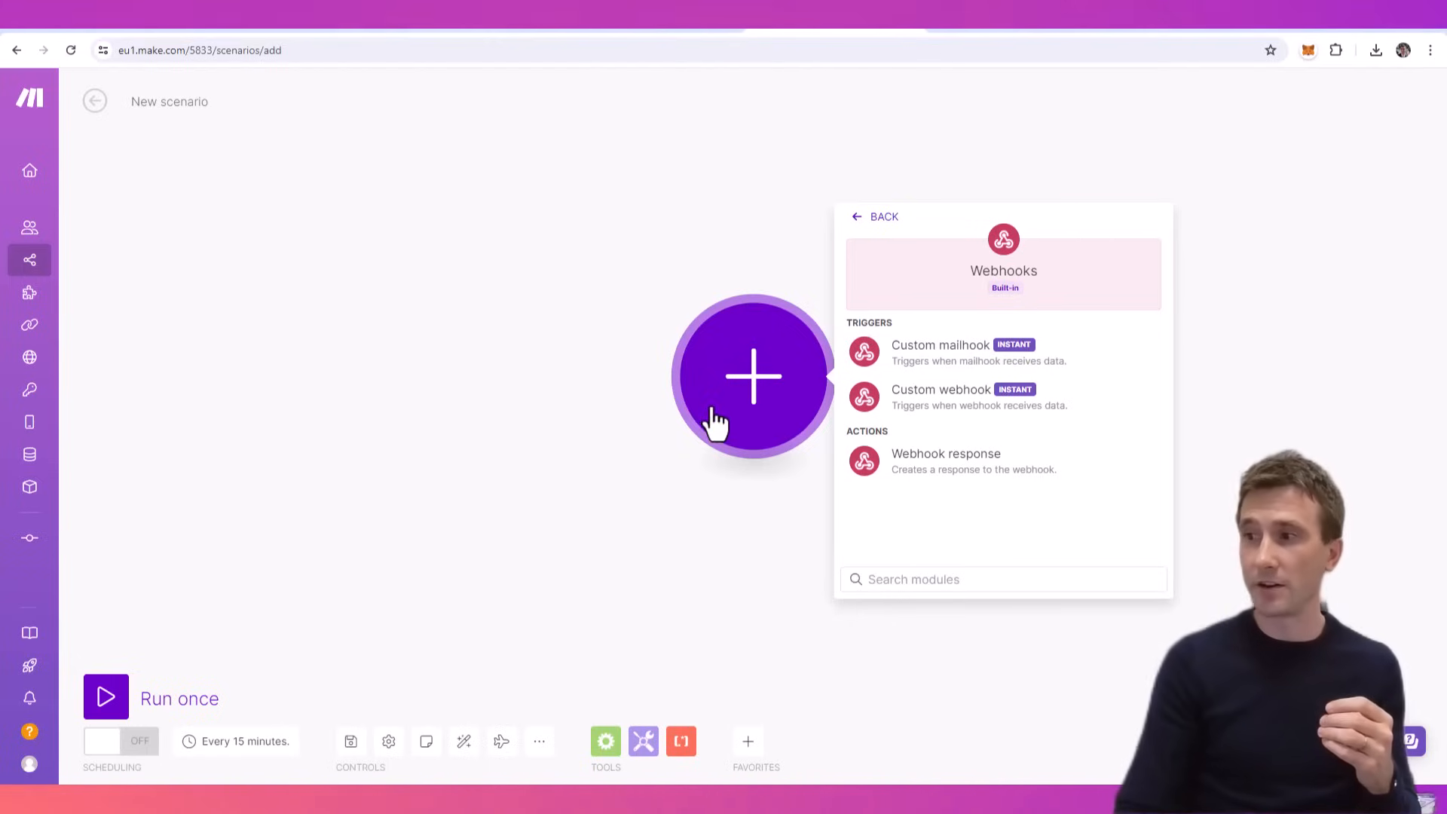
click(942, 407)
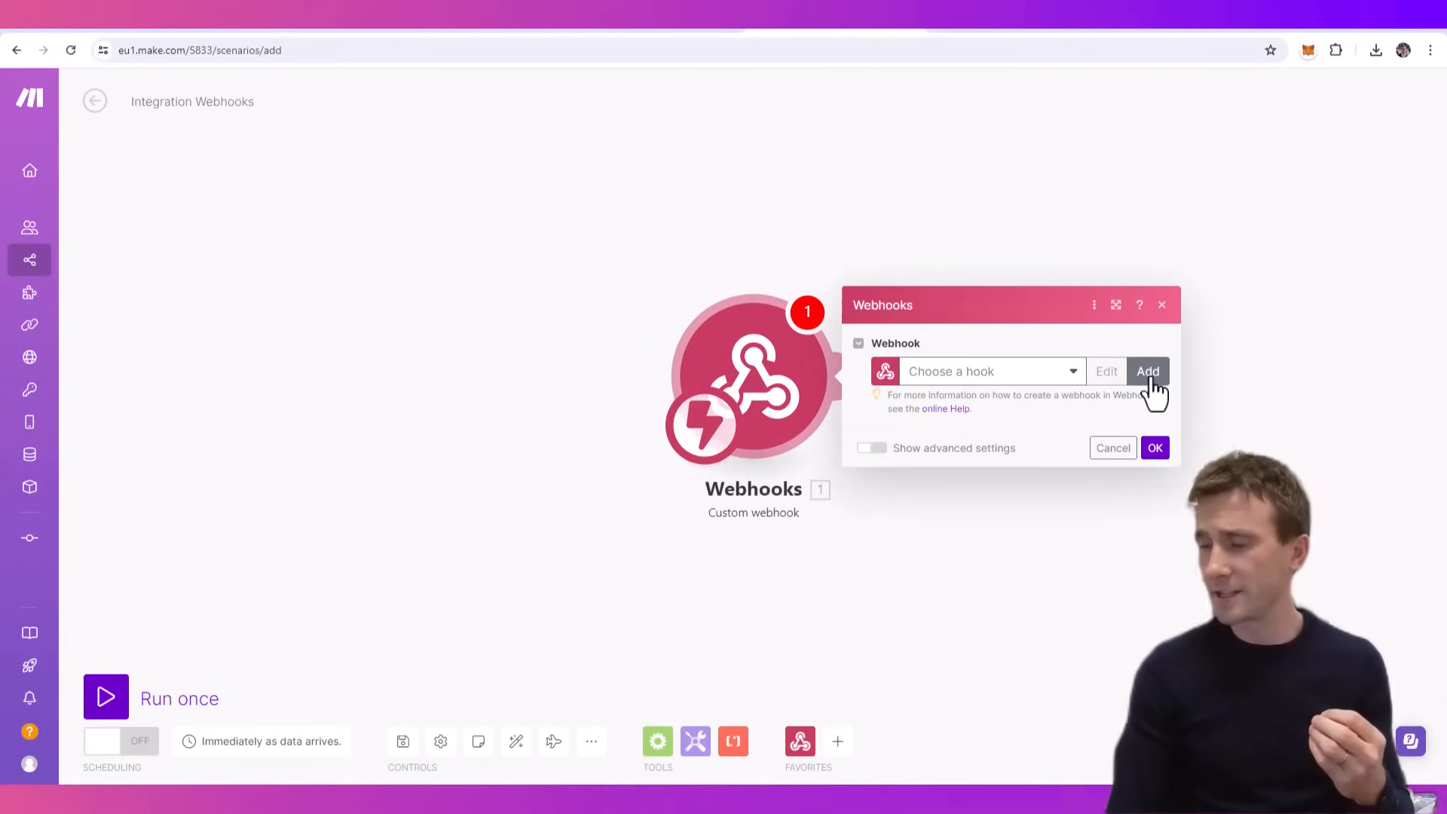
- Add a new webhook named "Personal Assistant: Expense Receipt Processing" to the trigger module and save it
click(1149, 373)
triple_click(1027, 320)
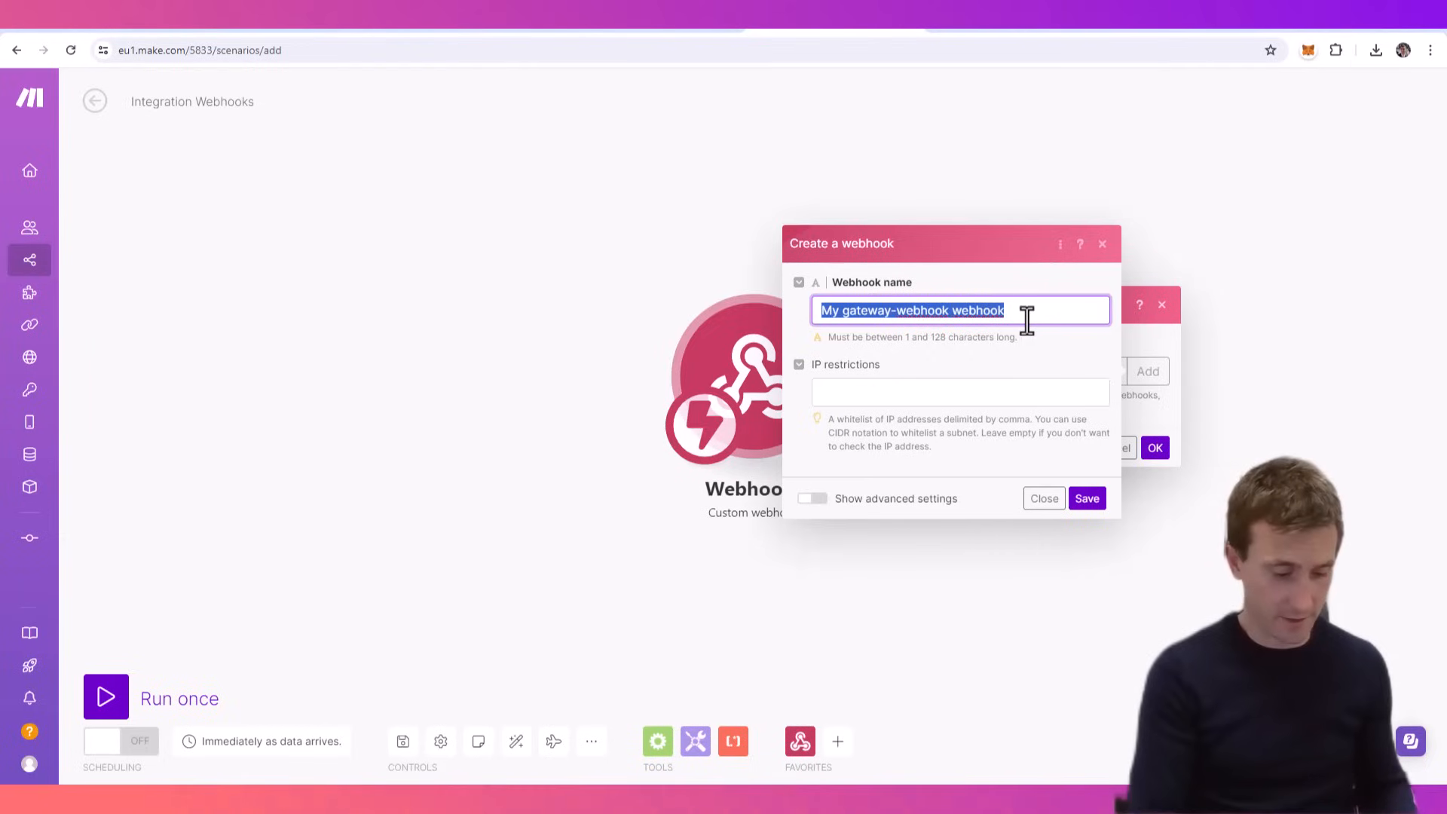
text(Personal Assistant:)
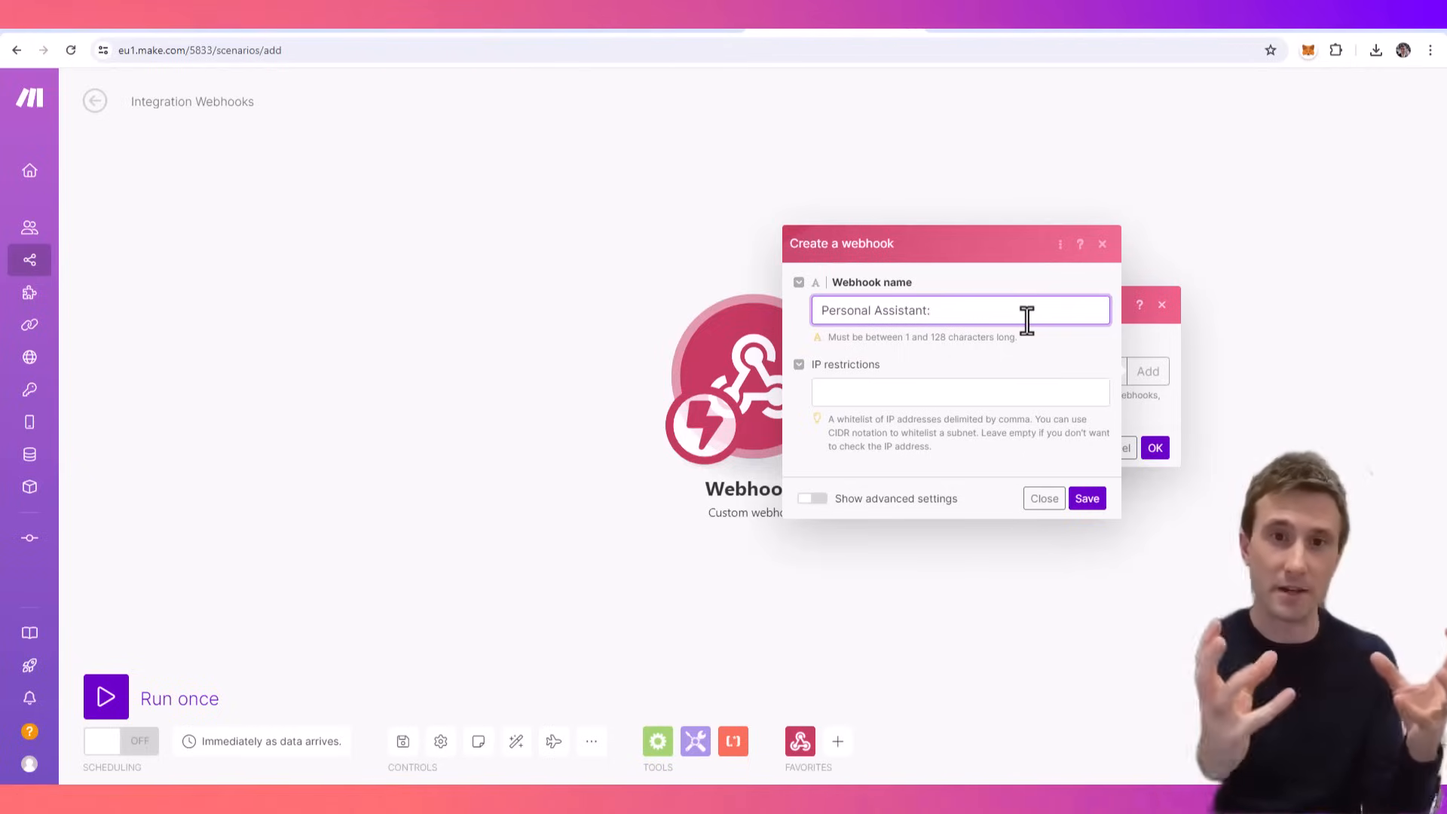
text(Expense Receipt Processing)
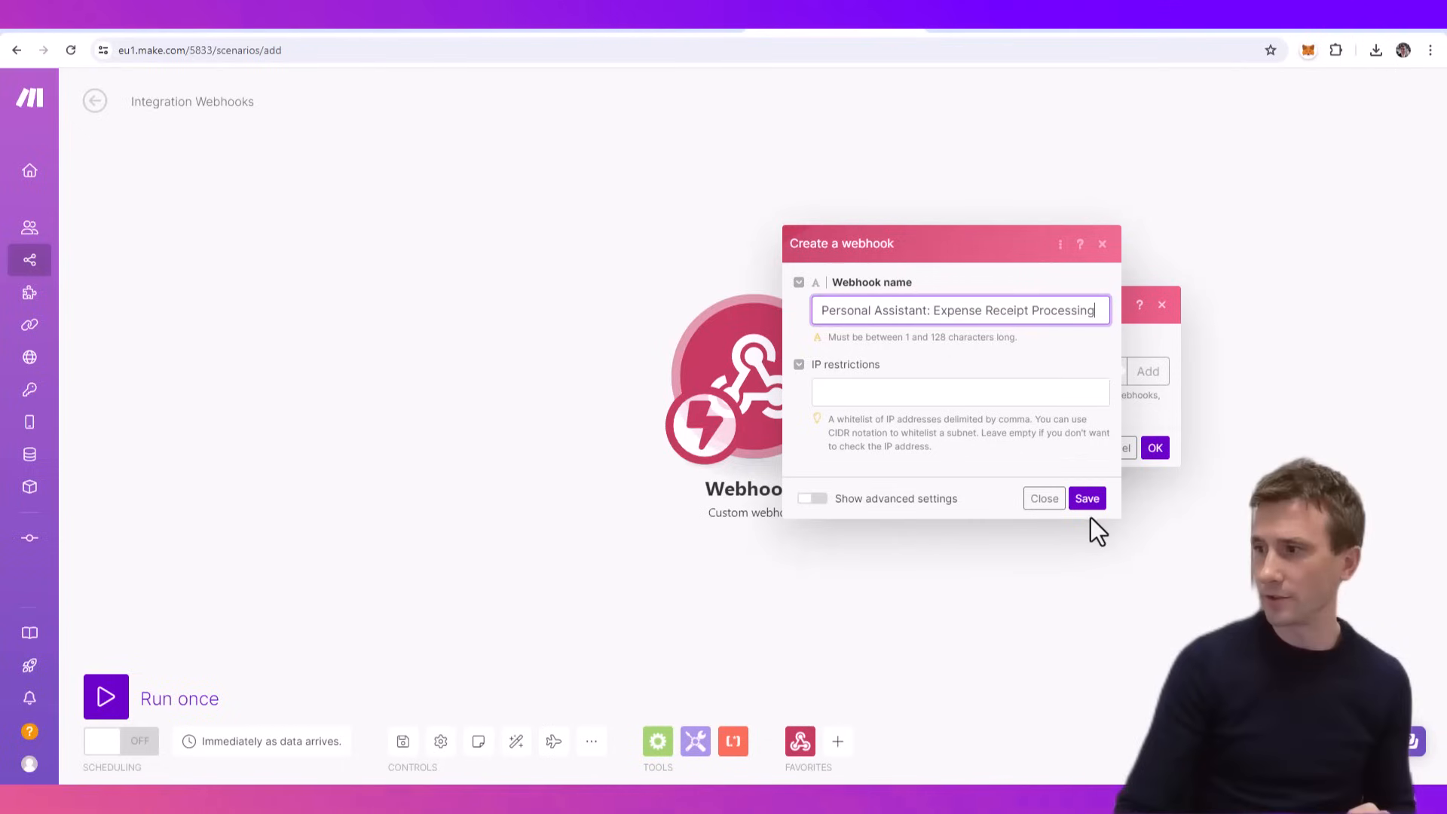
click(1087, 500)
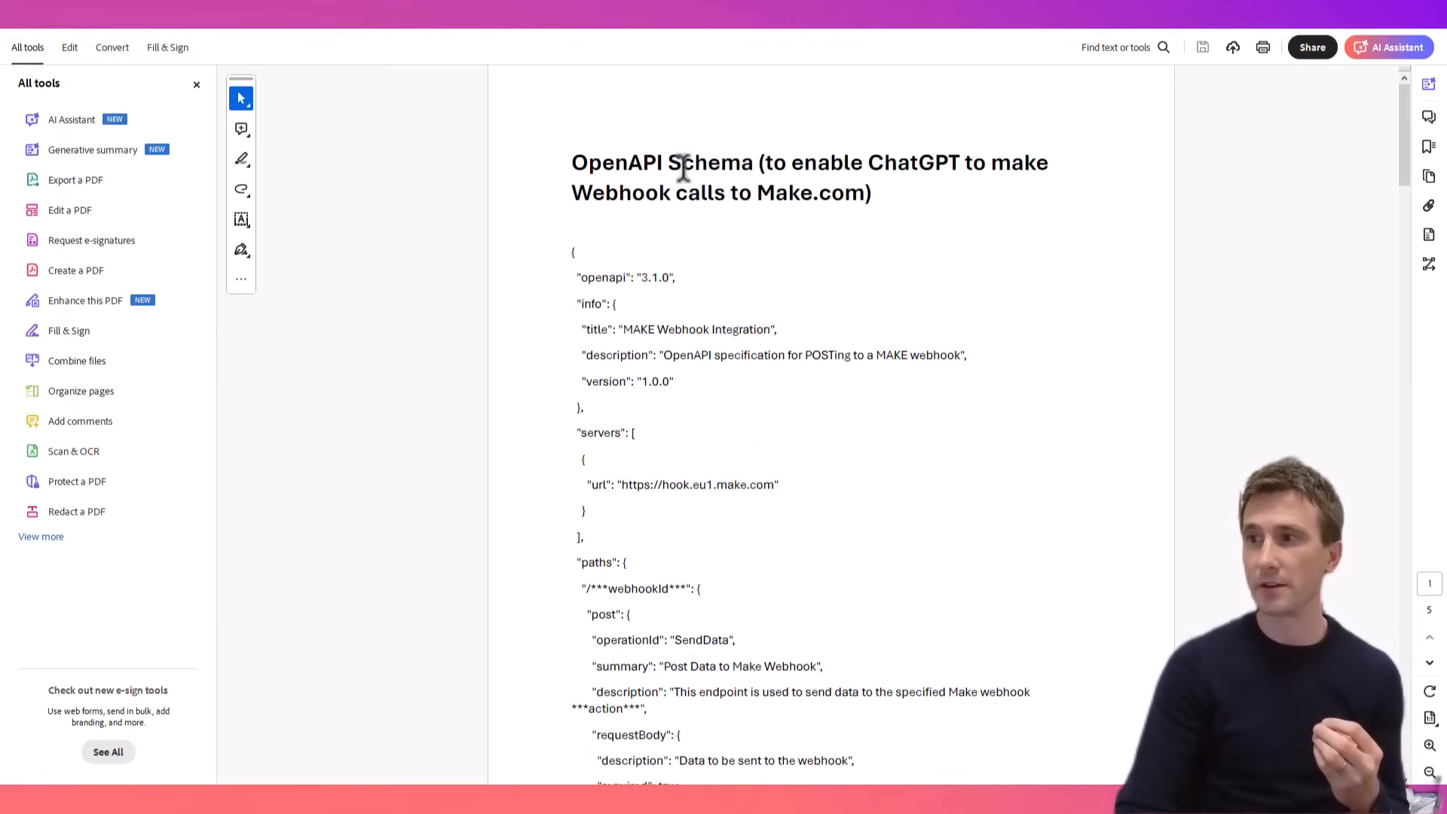
- Examine the OpenAPI schema template PDF, including the link to the schema-building GPT at its end
drag(1400, 111, 1387, 75)
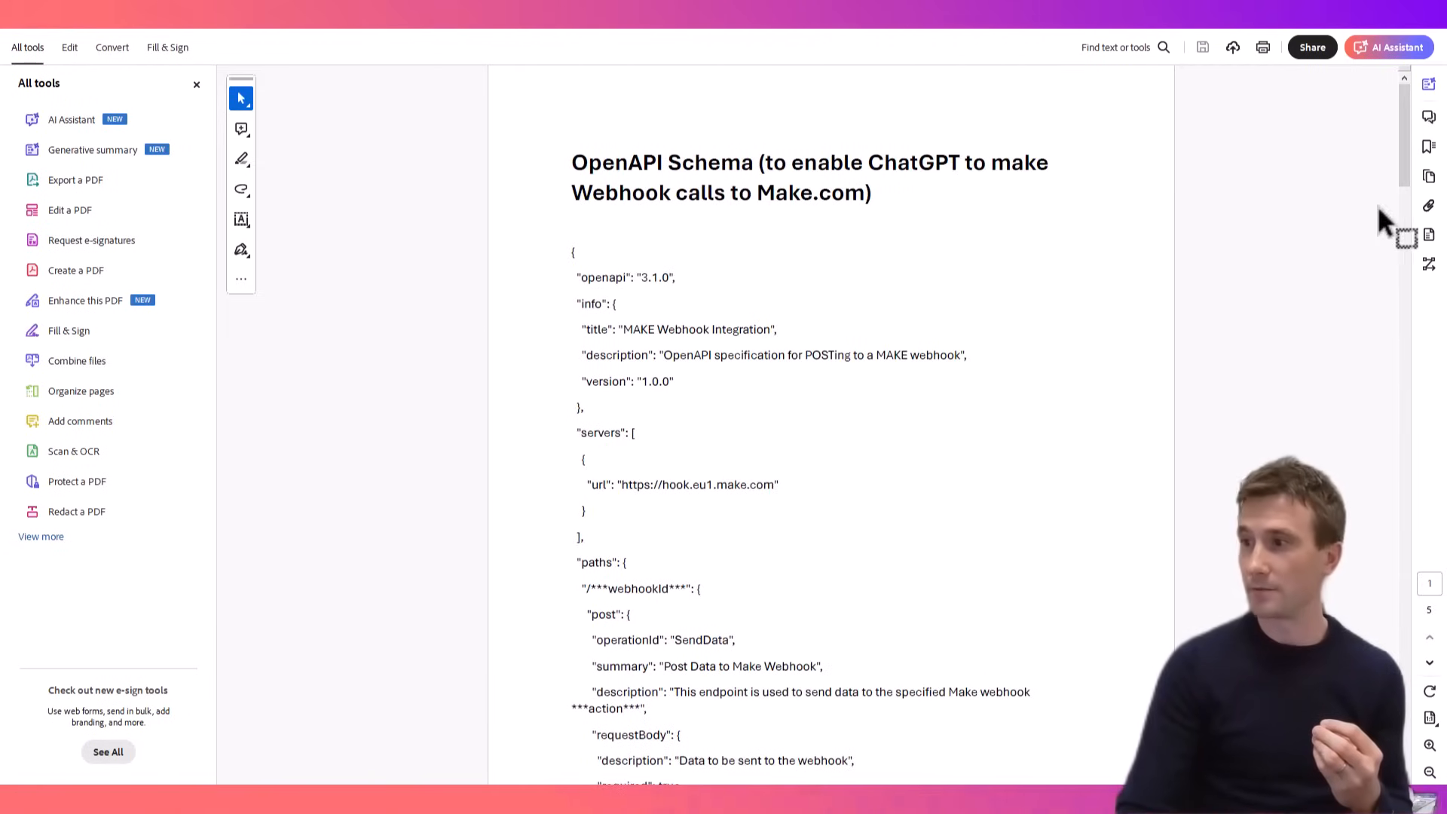
scroll(740, 197, down, 2)
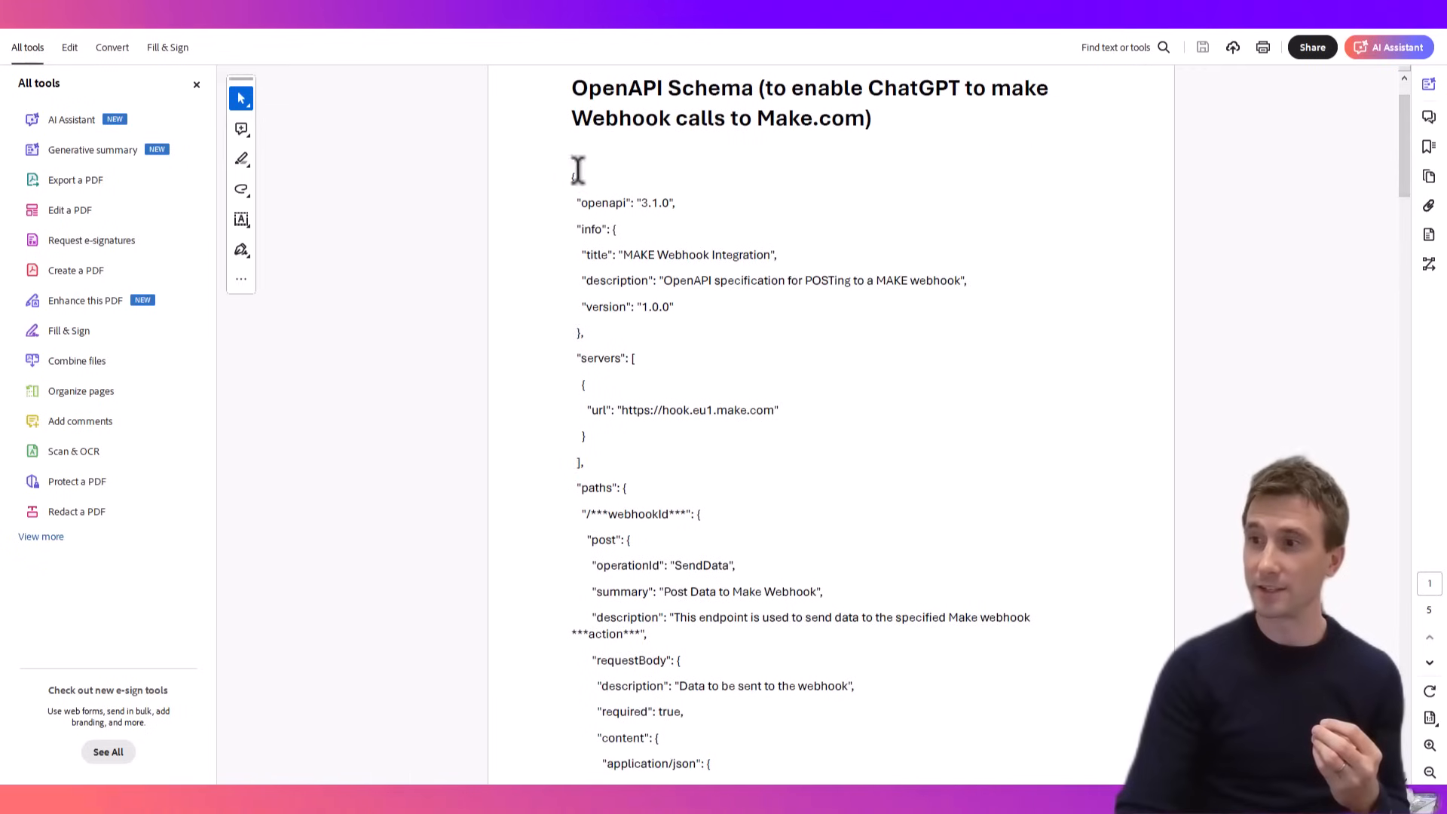
drag(1400, 134, 1395, 701)
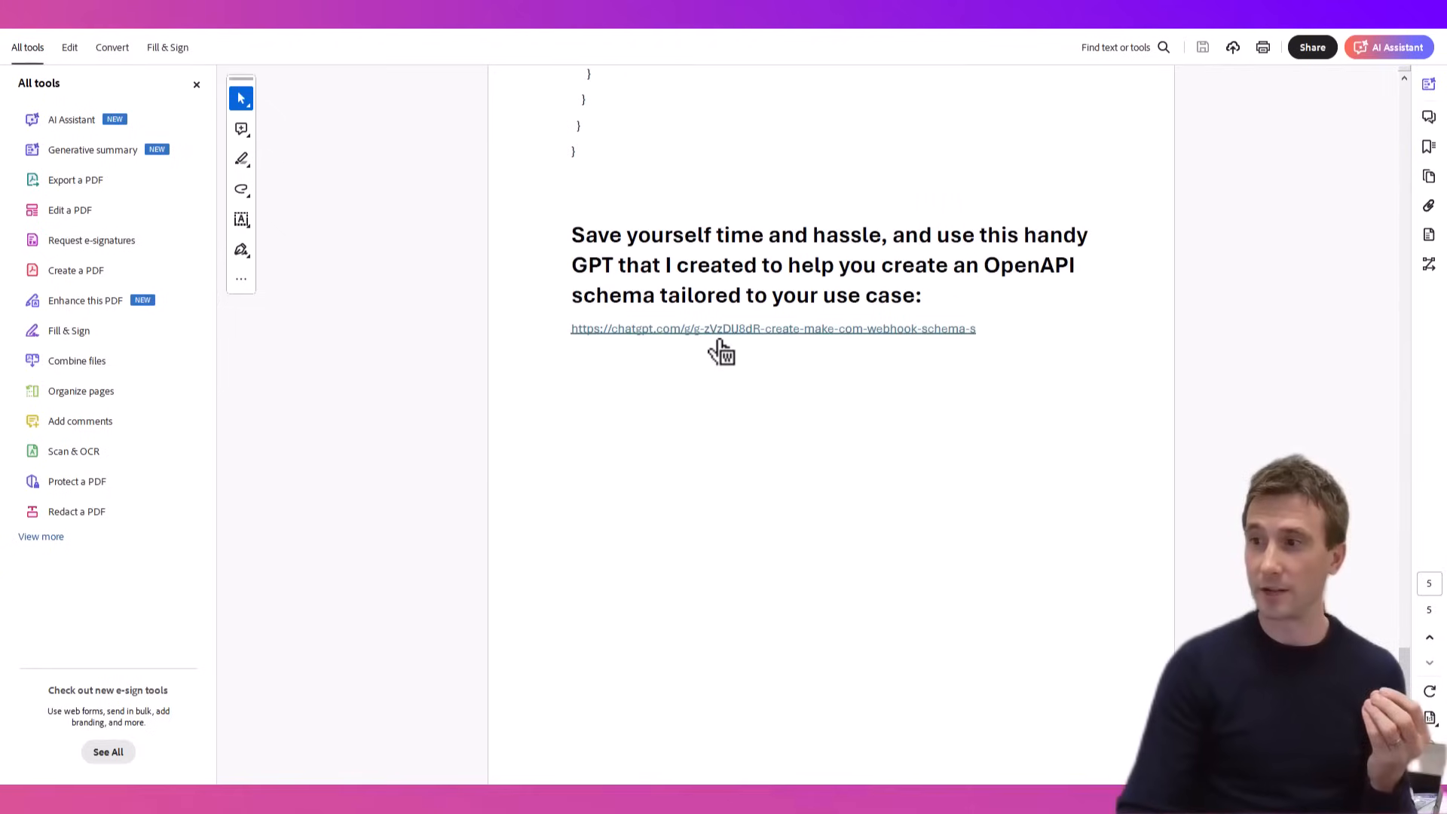
scroll(717, 351, up, 9)
scroll(698, 412, up, 8)
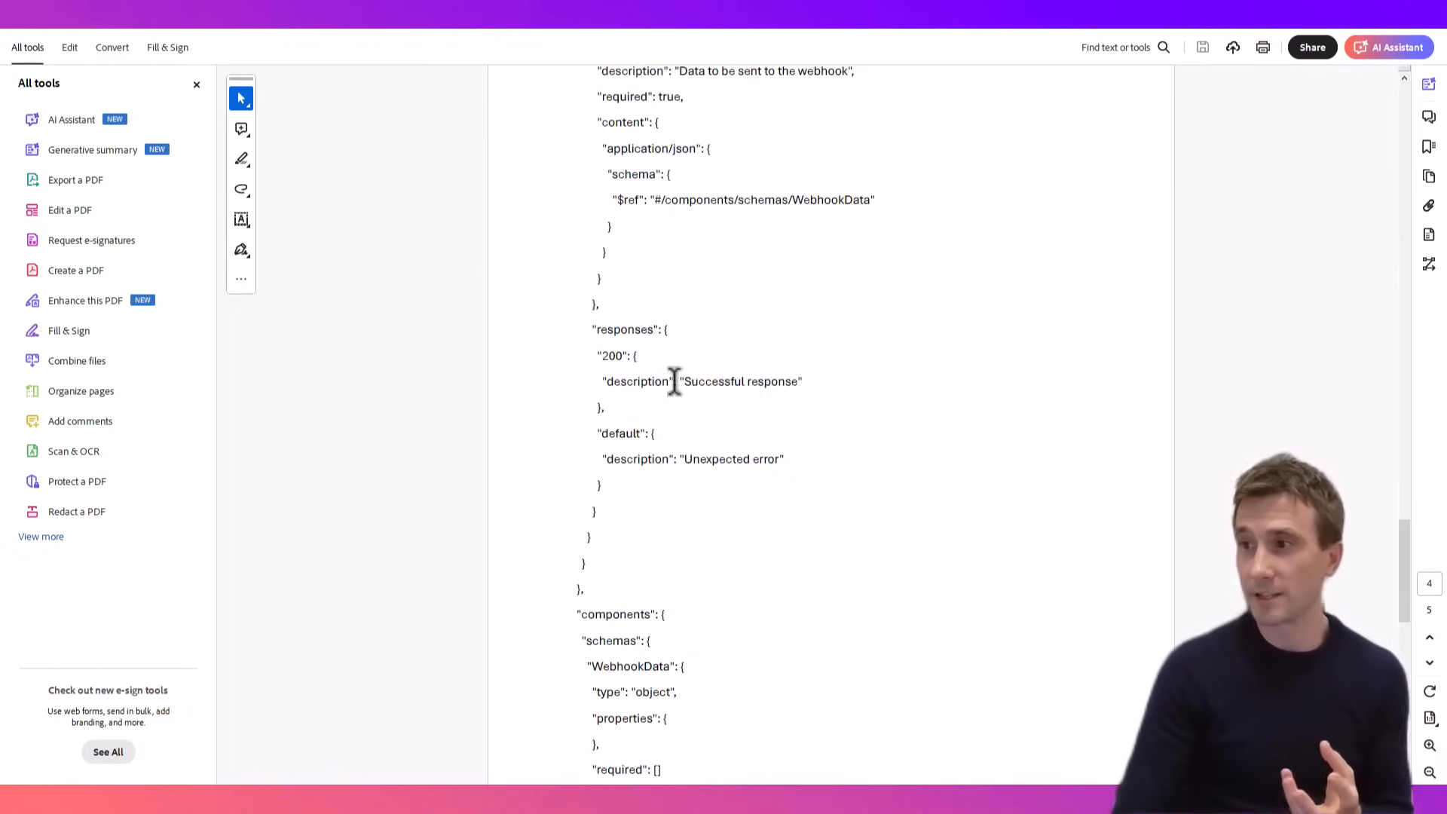
- Open the schema-building GPT linked at the PDF's end and start a chat with its suggested "create a new make.com OpenAPI schema" prompt
drag(1408, 494, 1414, 88)
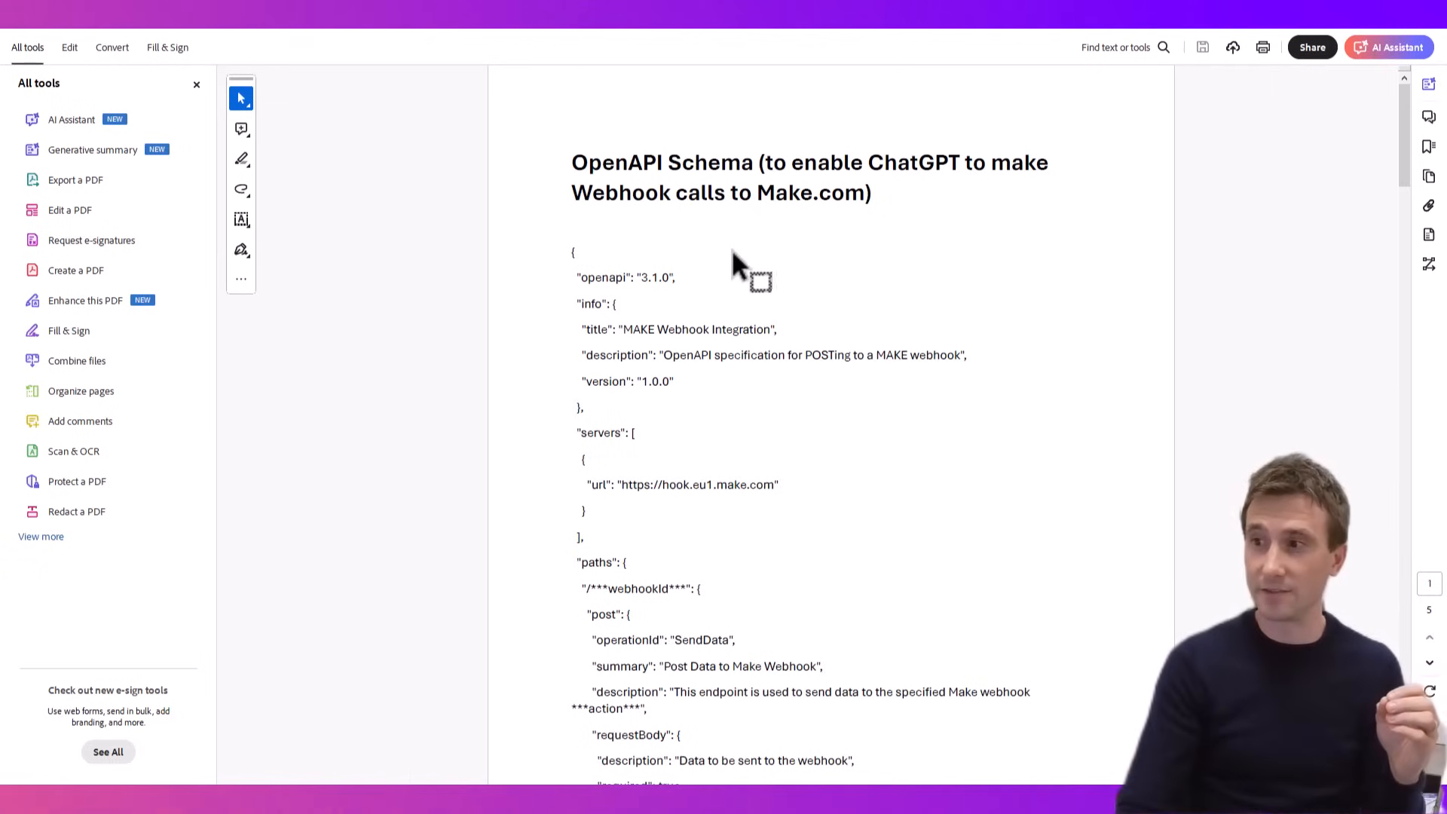
drag(1400, 130, 1381, 410)
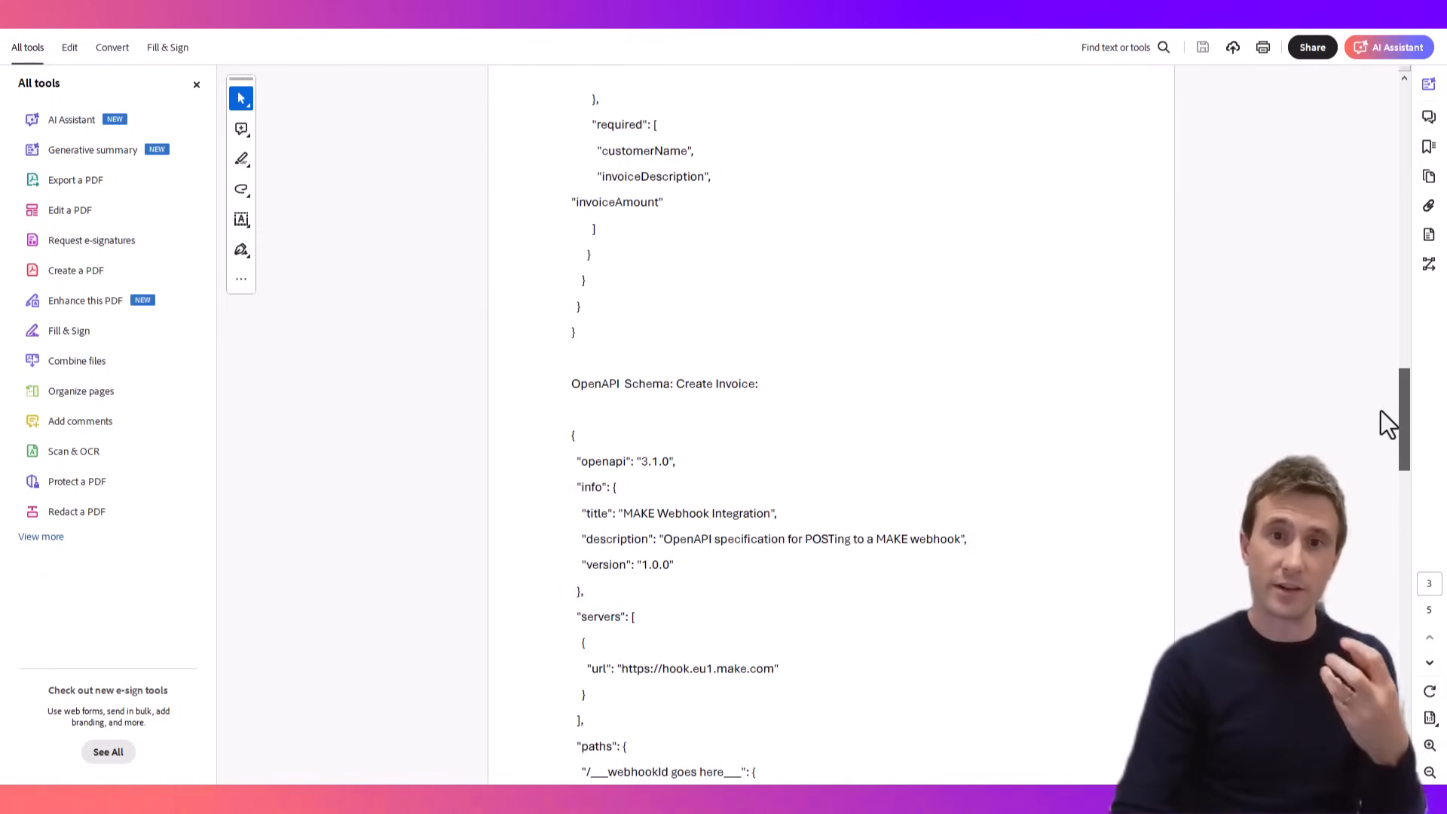
drag(1381, 410, 1357, 688)
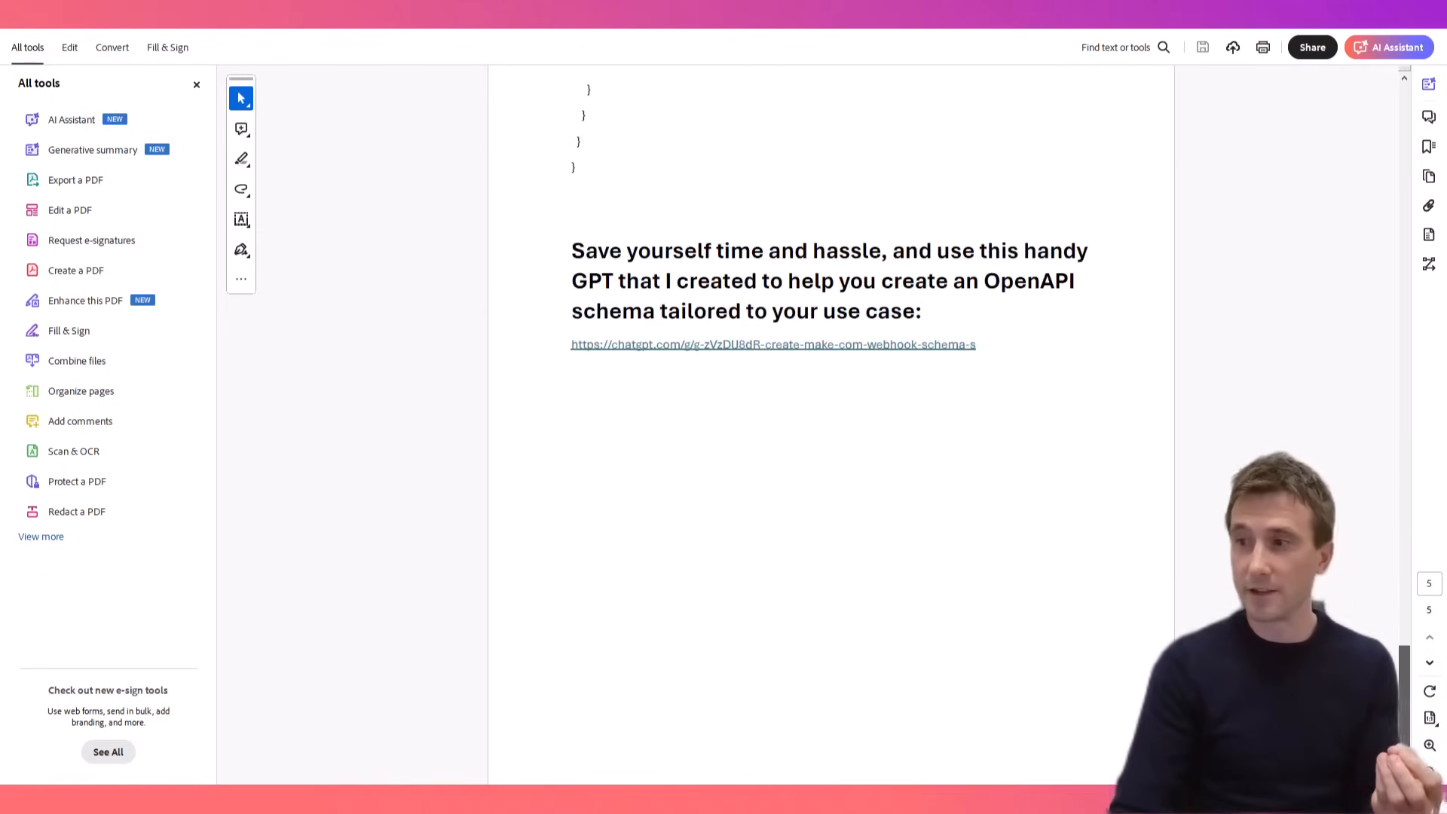
click(726, 345)
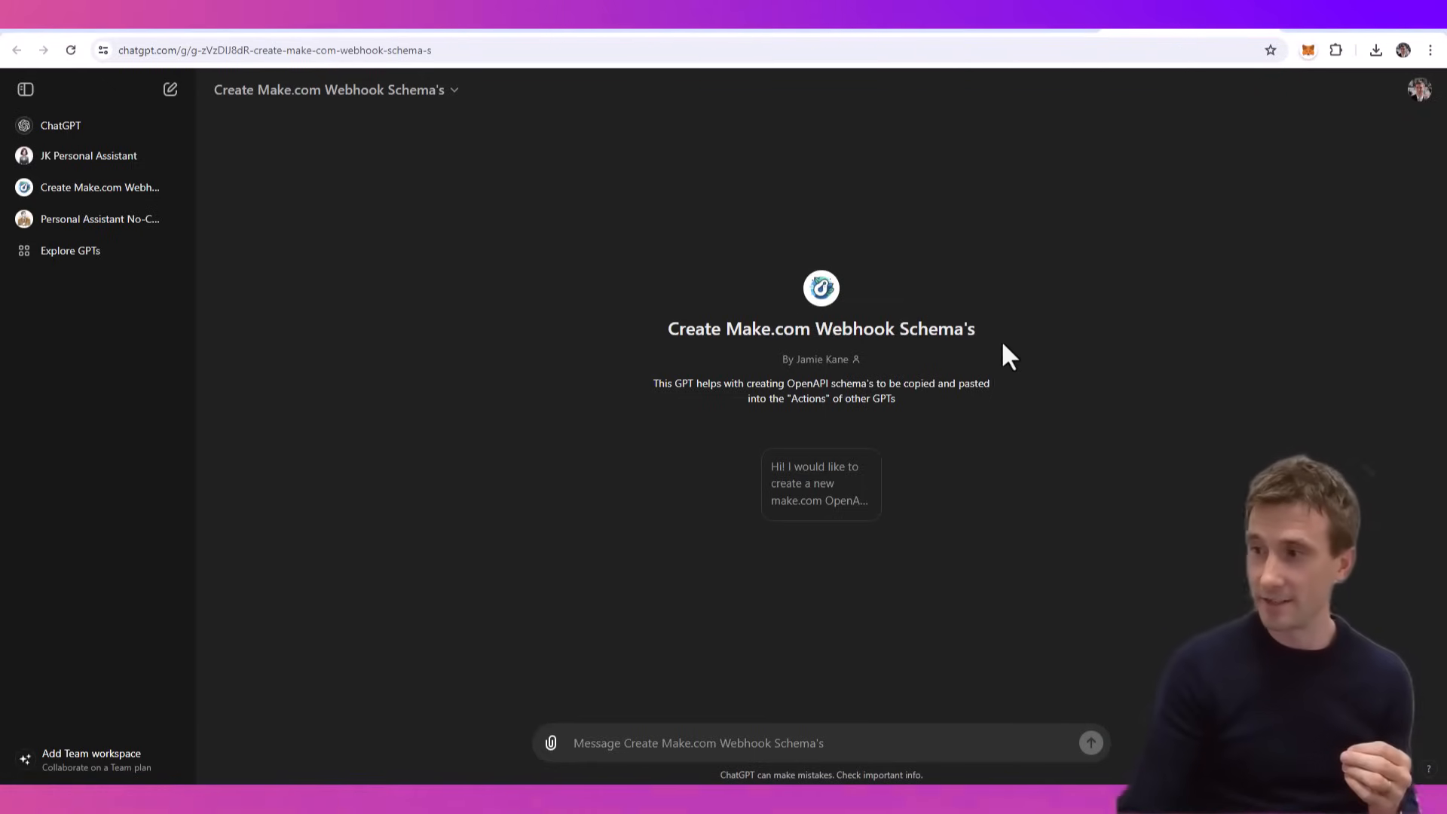
click(816, 503)
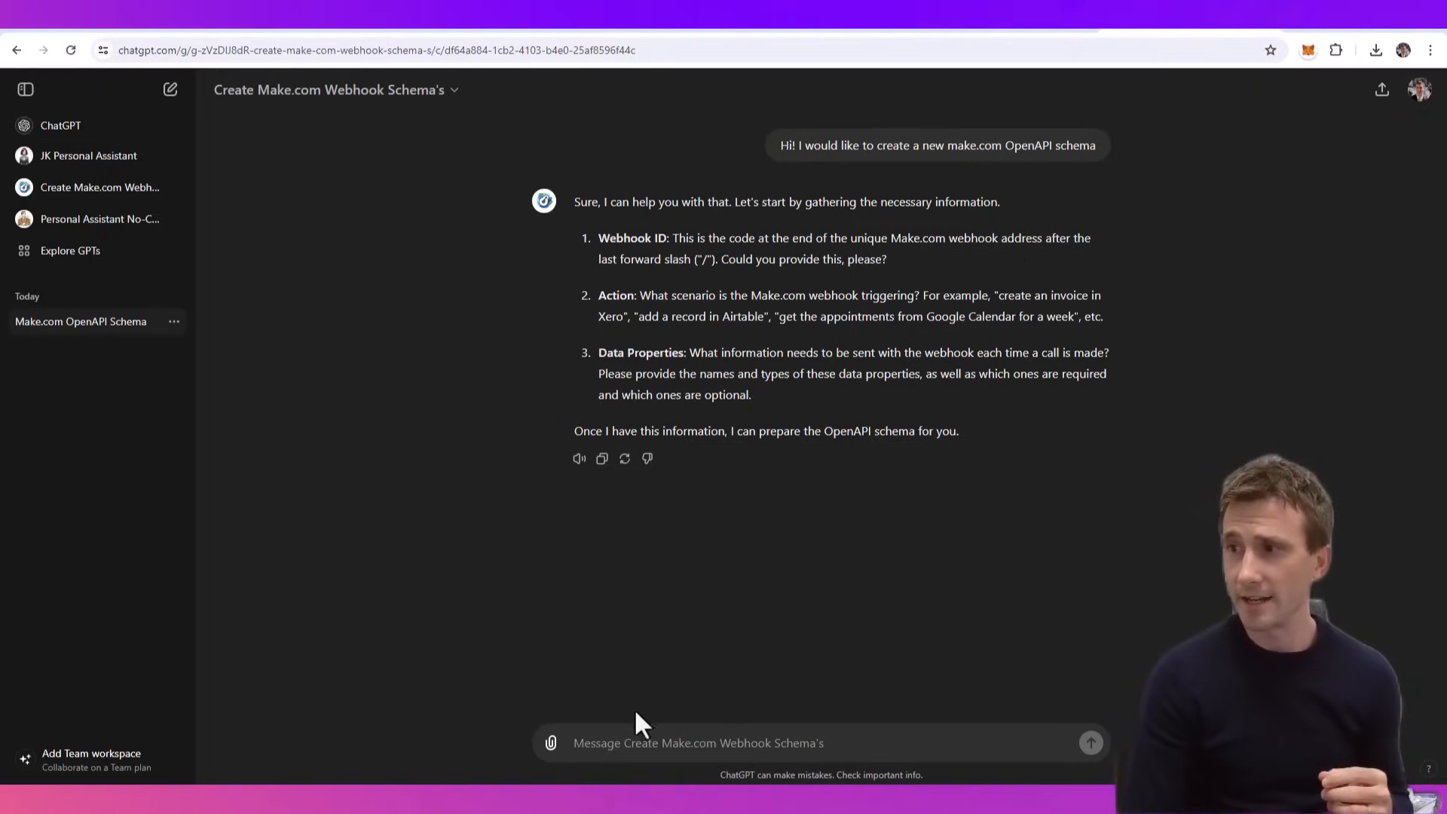
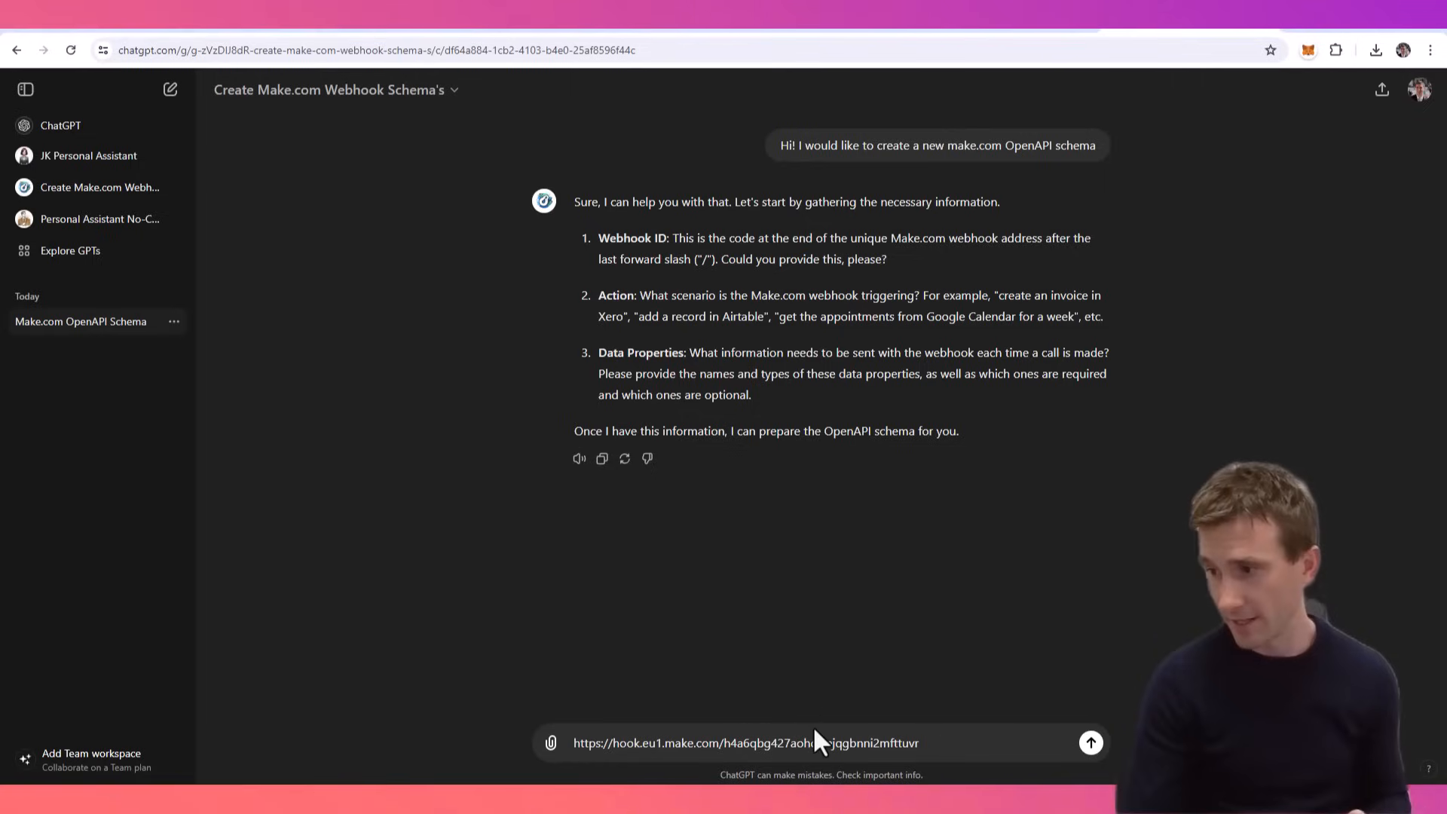
- Draft a reply containing "WebhookId:" followed by only the ID part of the copied Make webhook address, without the base URL
drag(724, 744, 922, 747)
click(720, 746)
drag(725, 746, 714, 746)
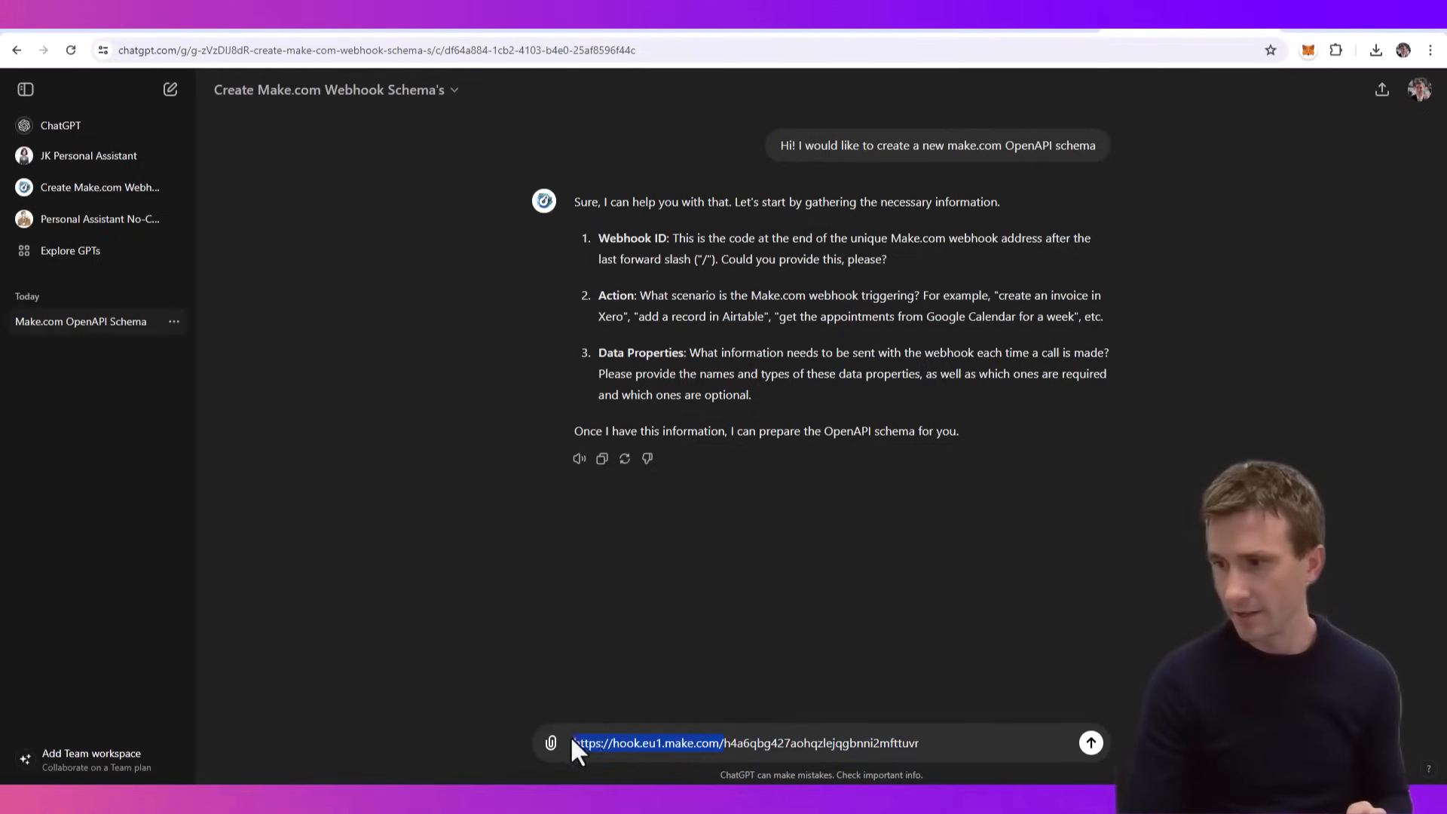
key(BackSpace)
text(Webhook)
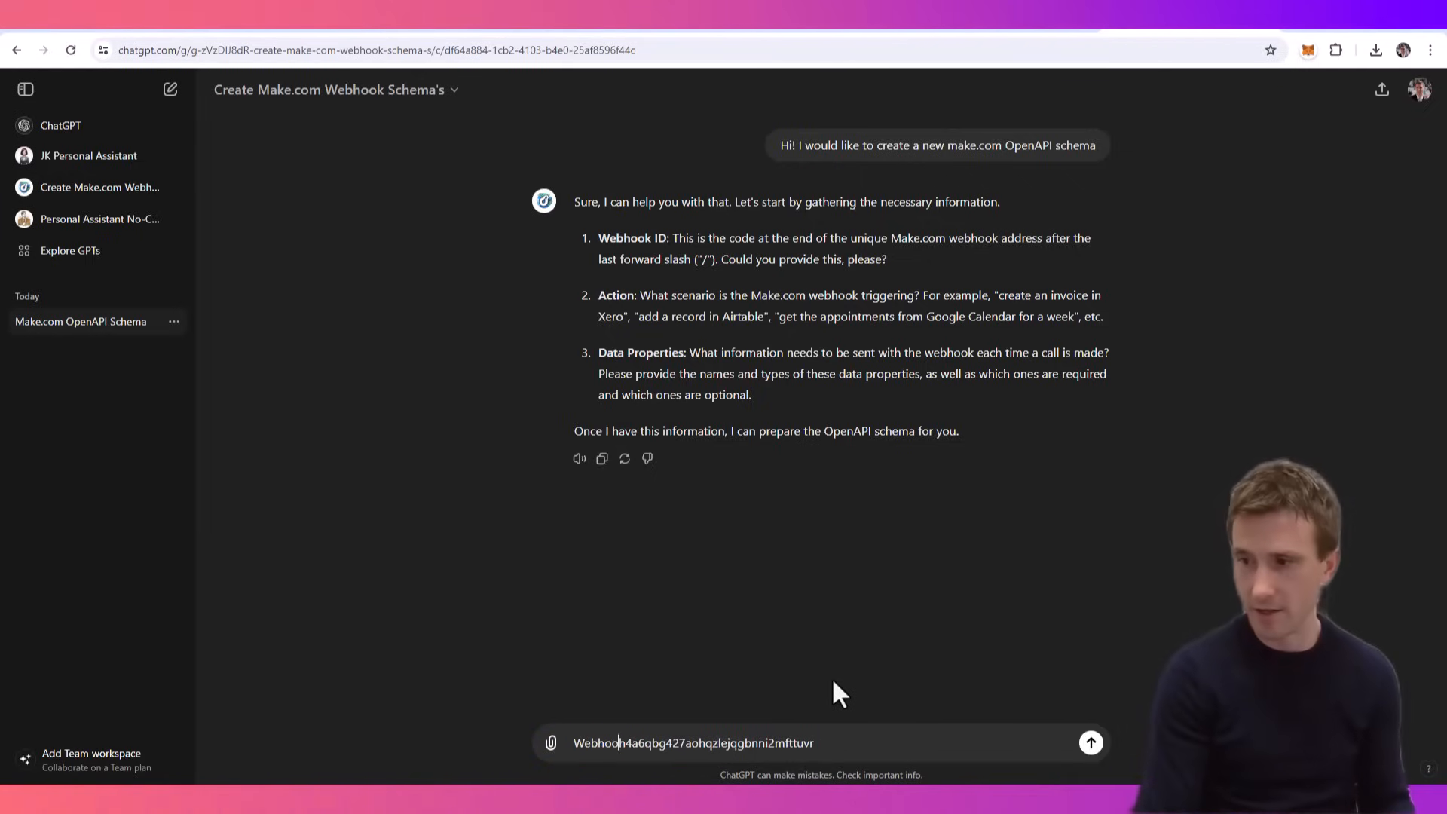
text(Id:)
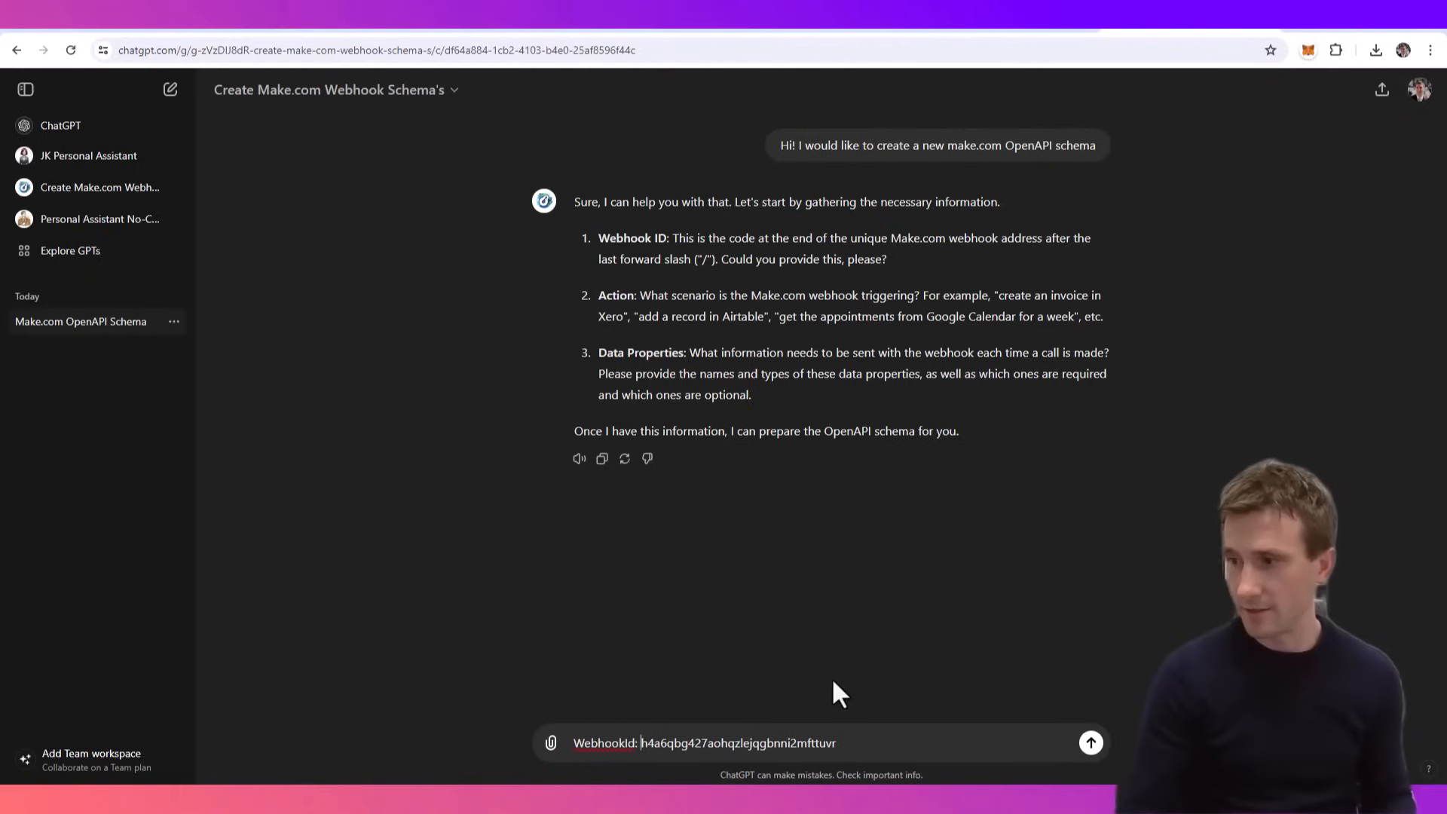
click(879, 754)
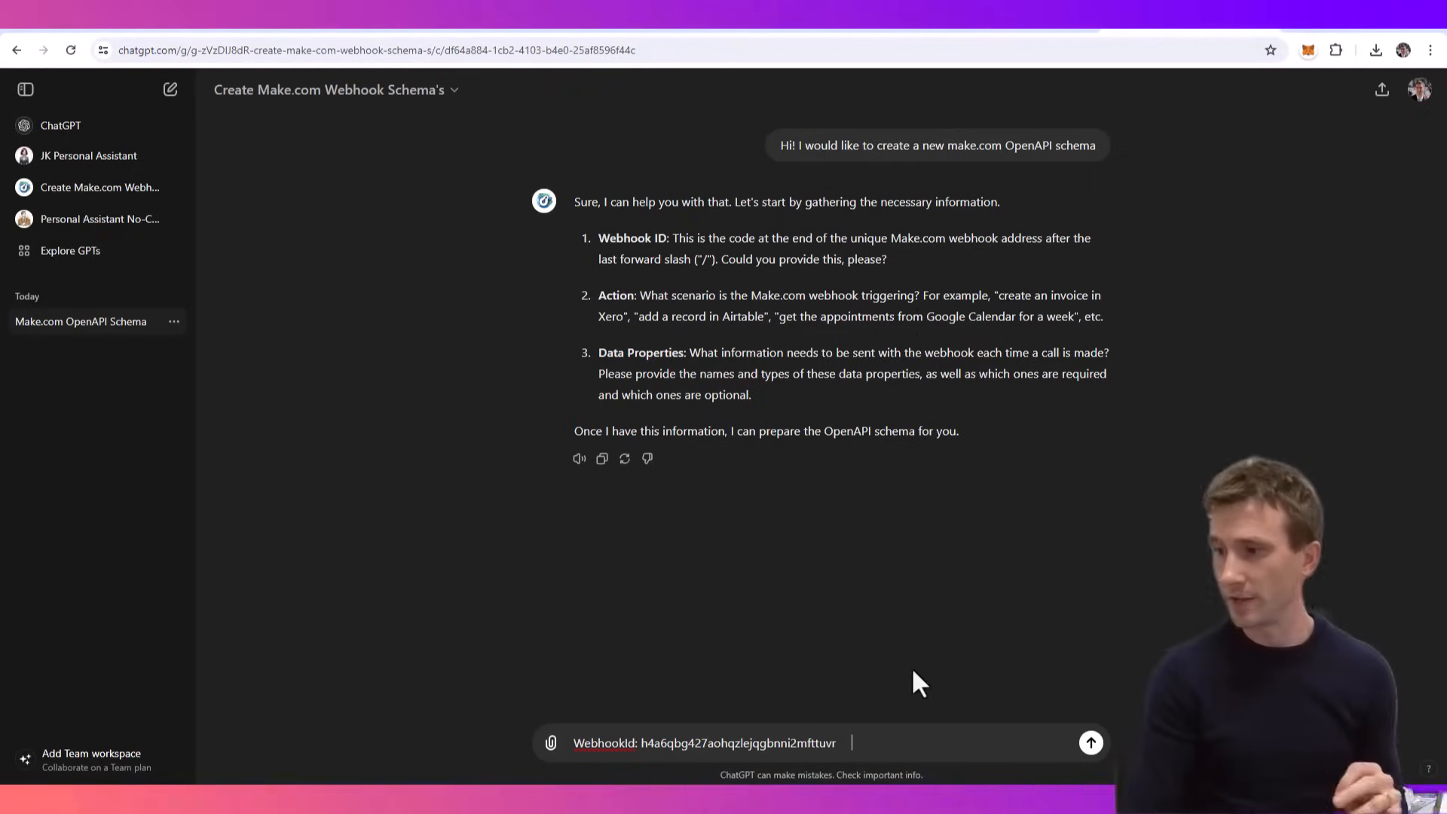
- Add "Action: read an expense receipt and take the data and pass to the webhook so it can be saved into airtable" to the message
text(A)
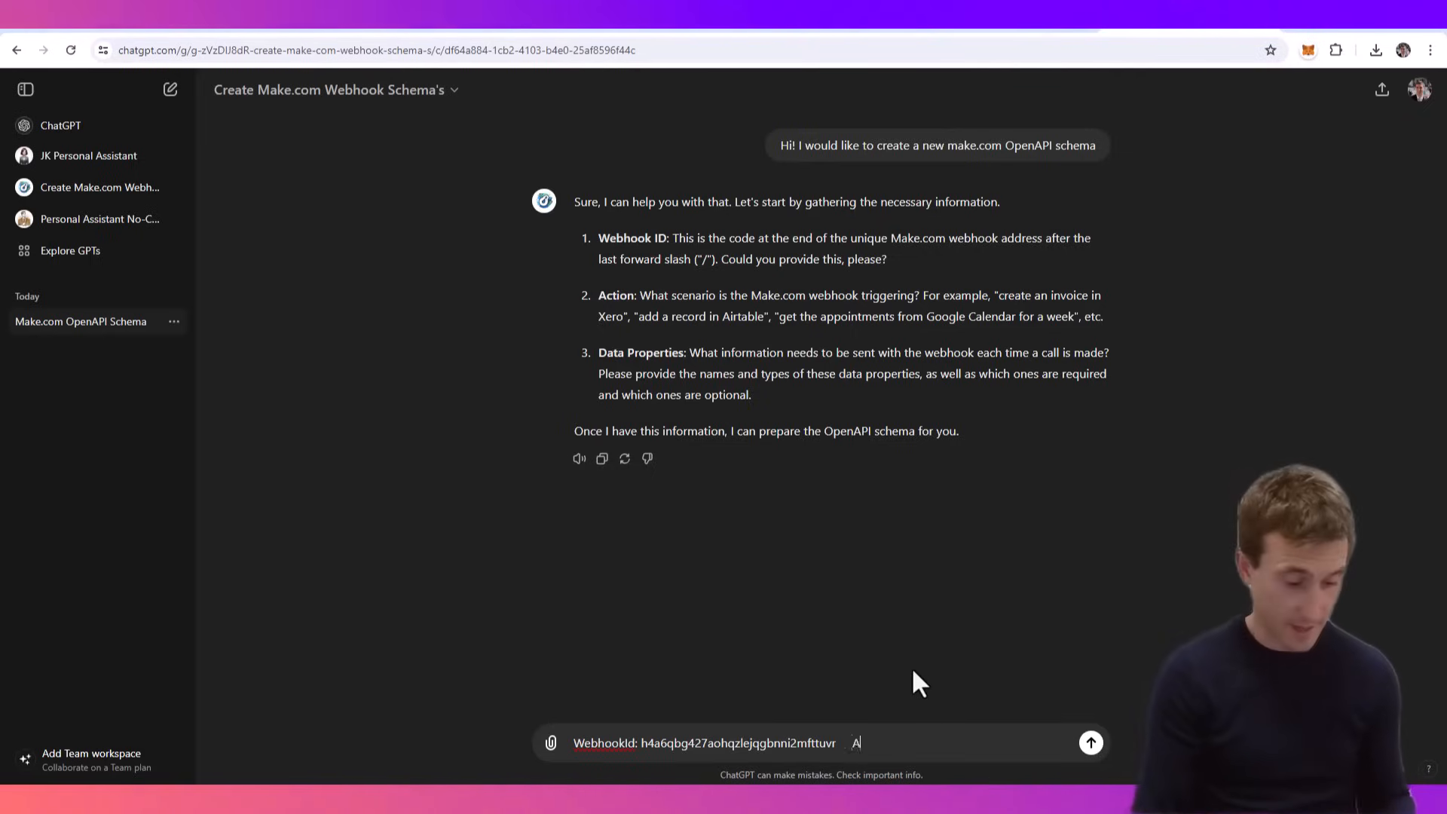
text(ction: read an expense )
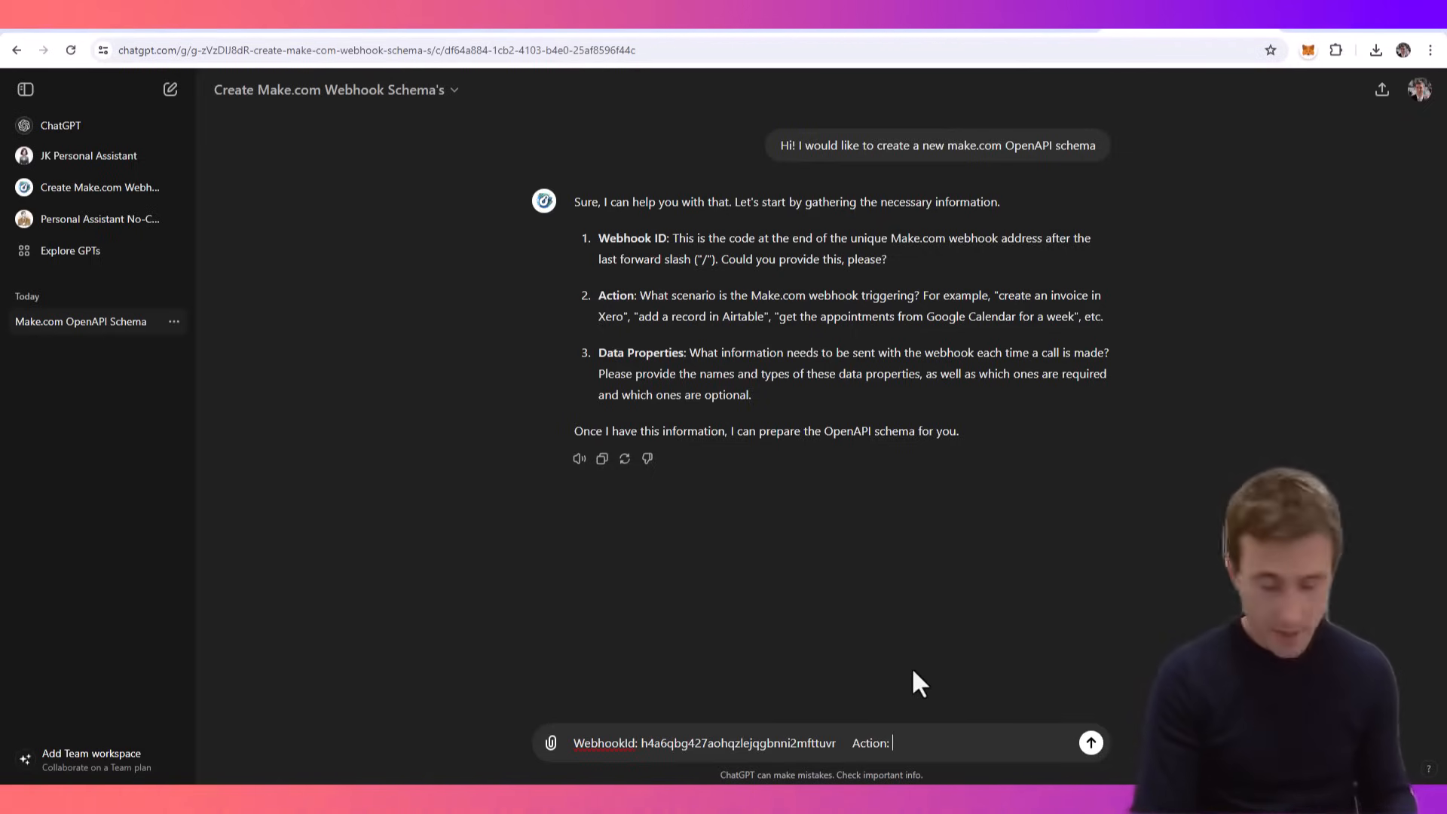
text(receipt and take the data and pass to the webhook so it can be saved into airtable)
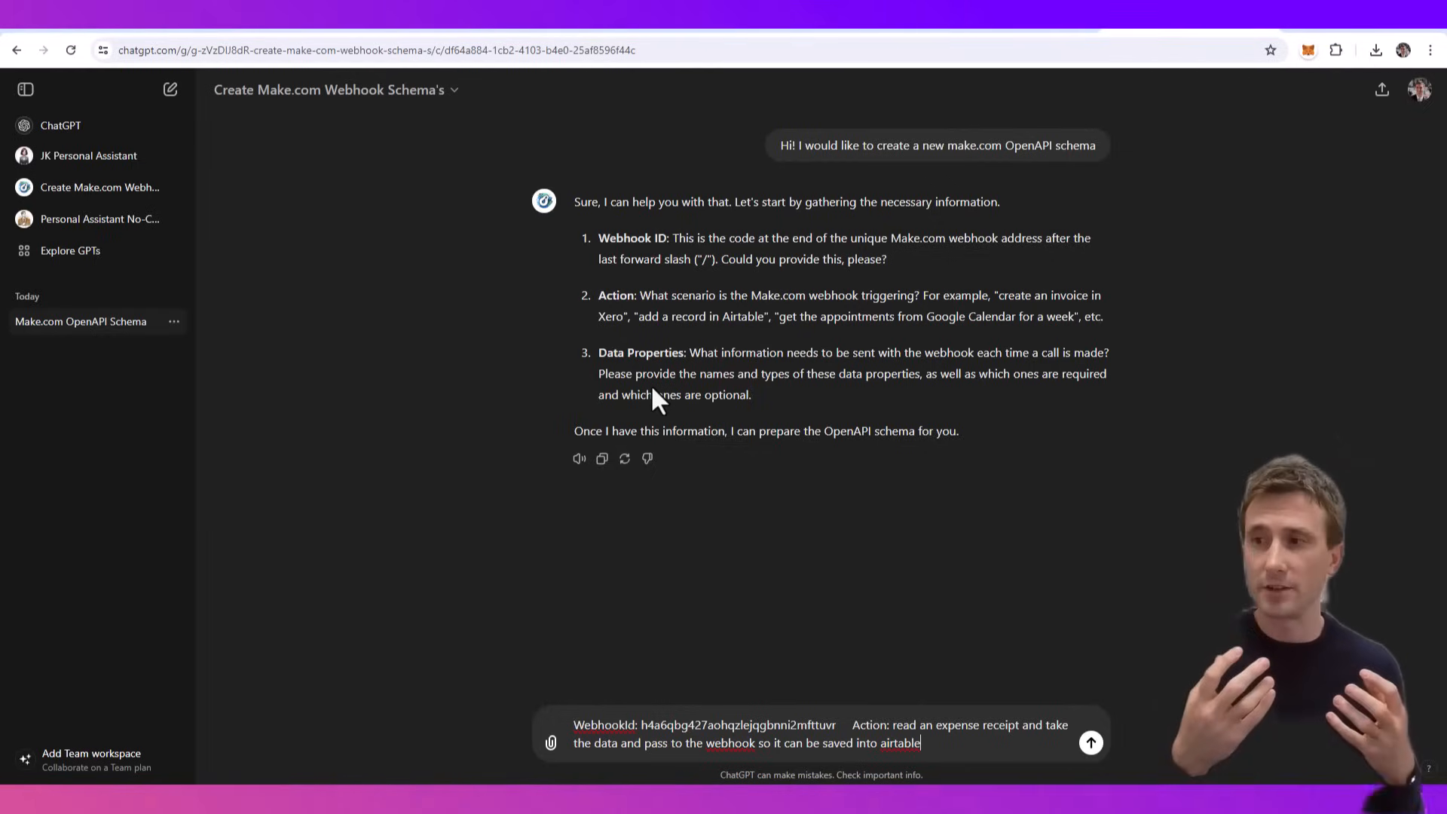
click(876, 30)
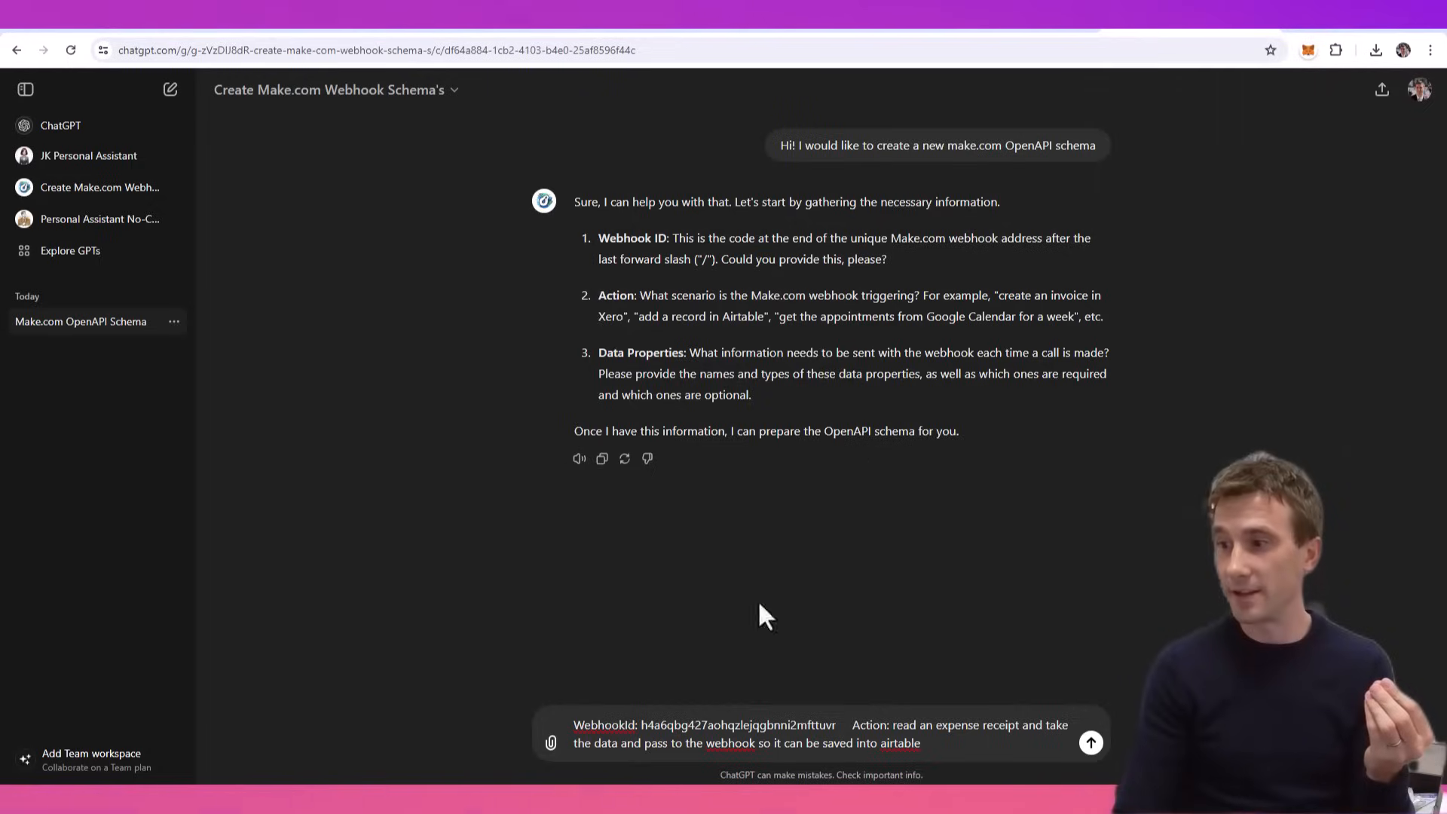
- Add "Data Properties: Supplier Name, receipt description, total amount, tax amount, receipt date" to the message and send it
text(Data Properties: )
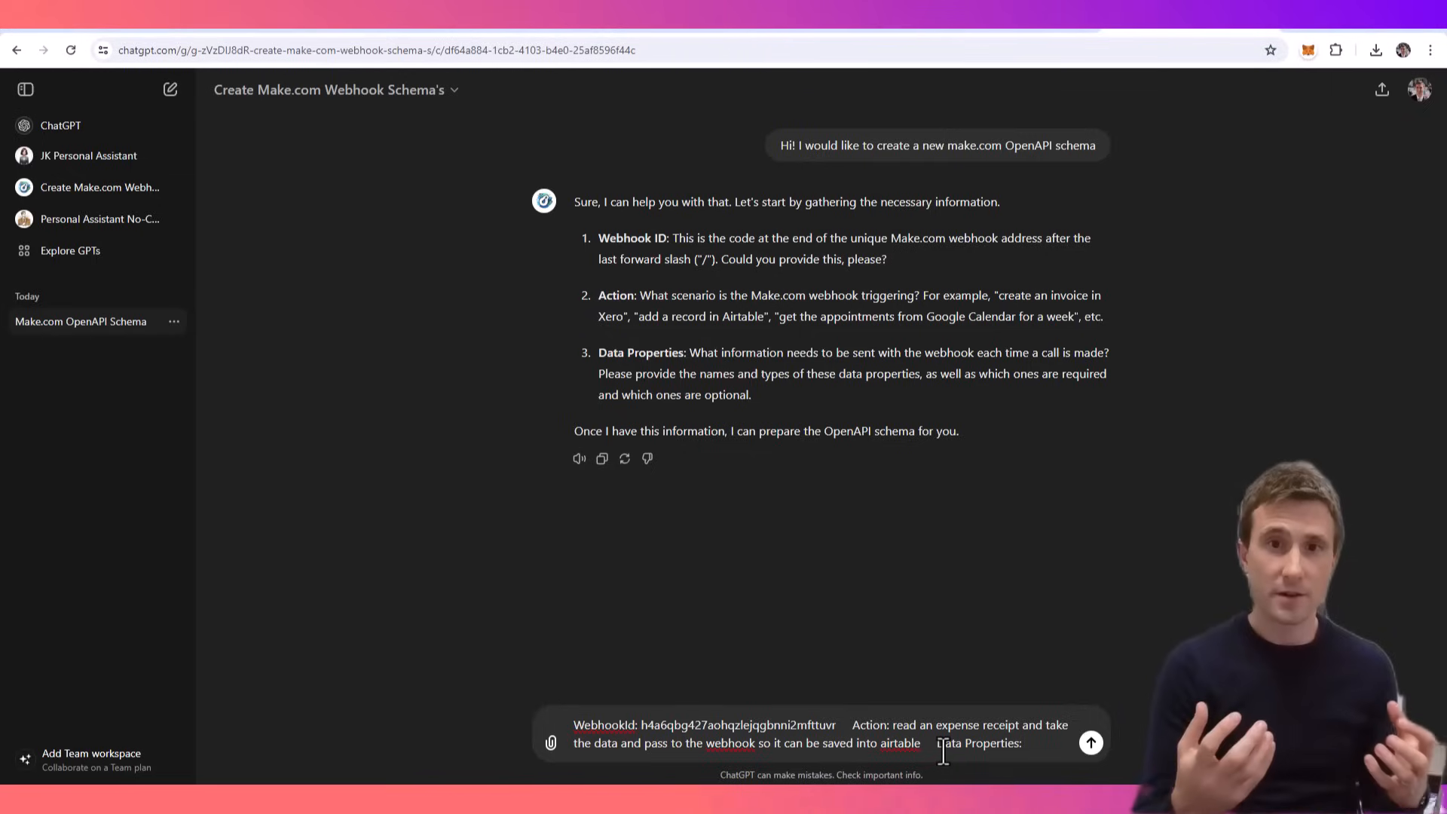
text(Su)
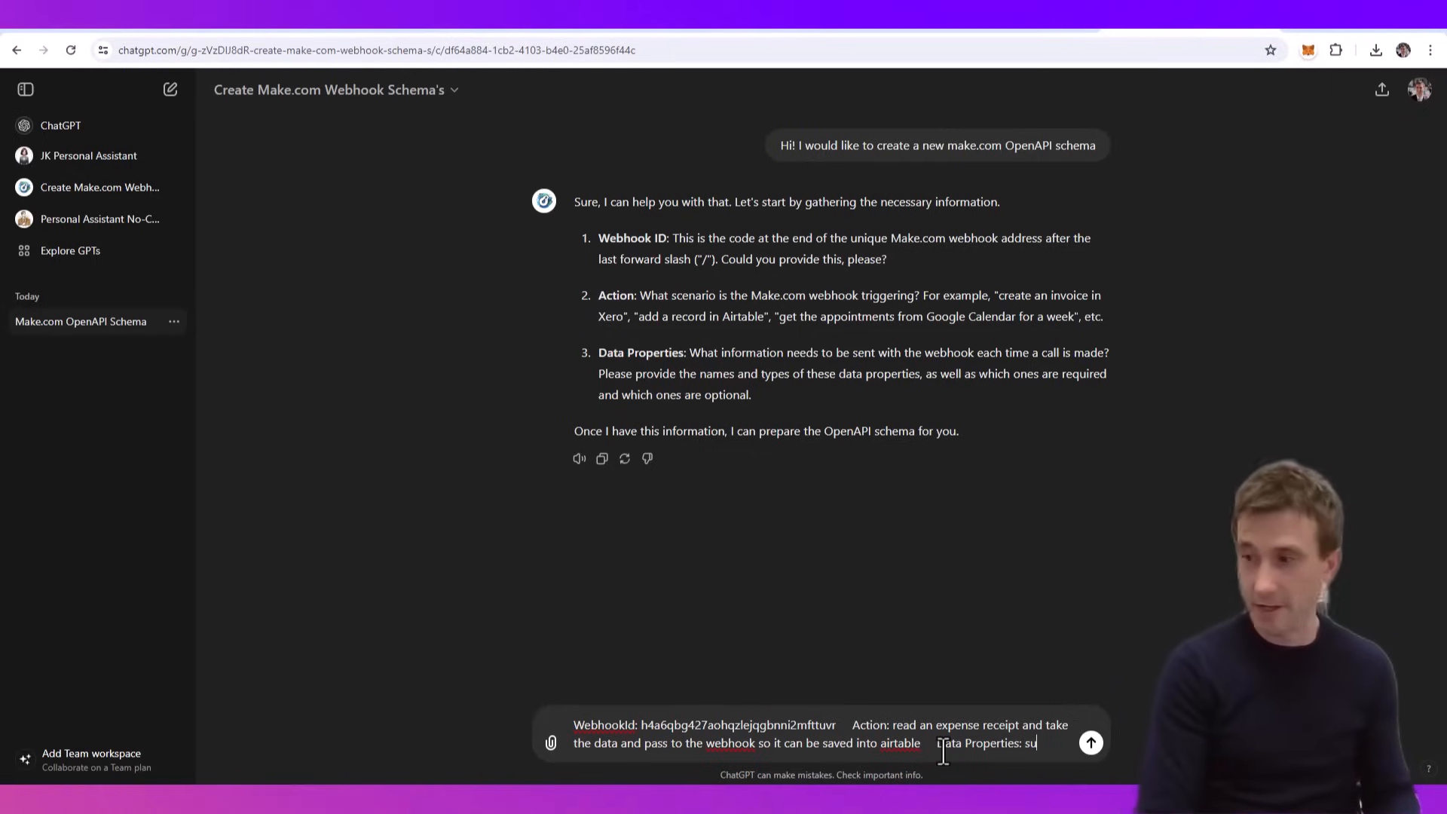
text(pplier Name, )
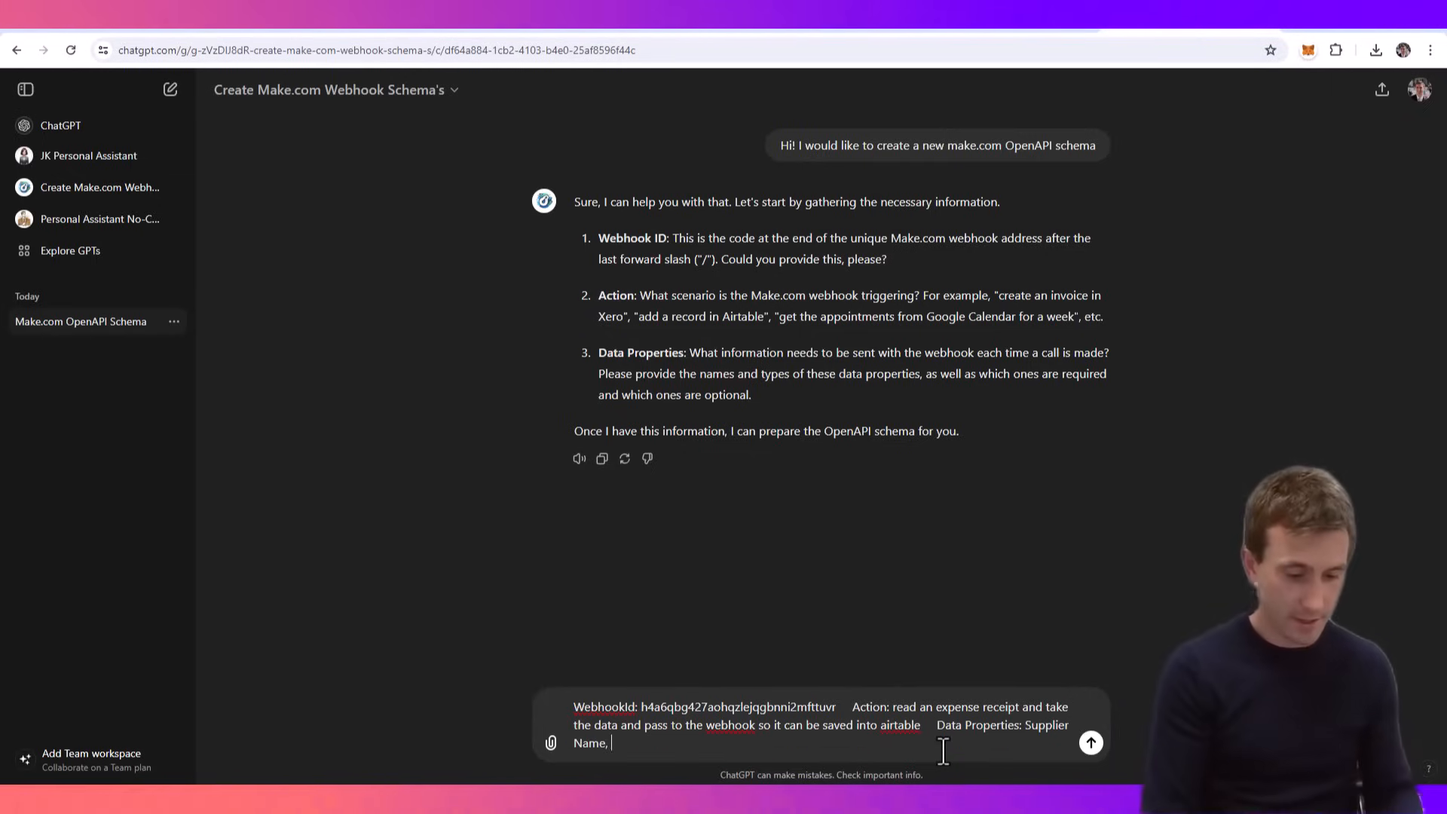
text(receipt description, total amo)
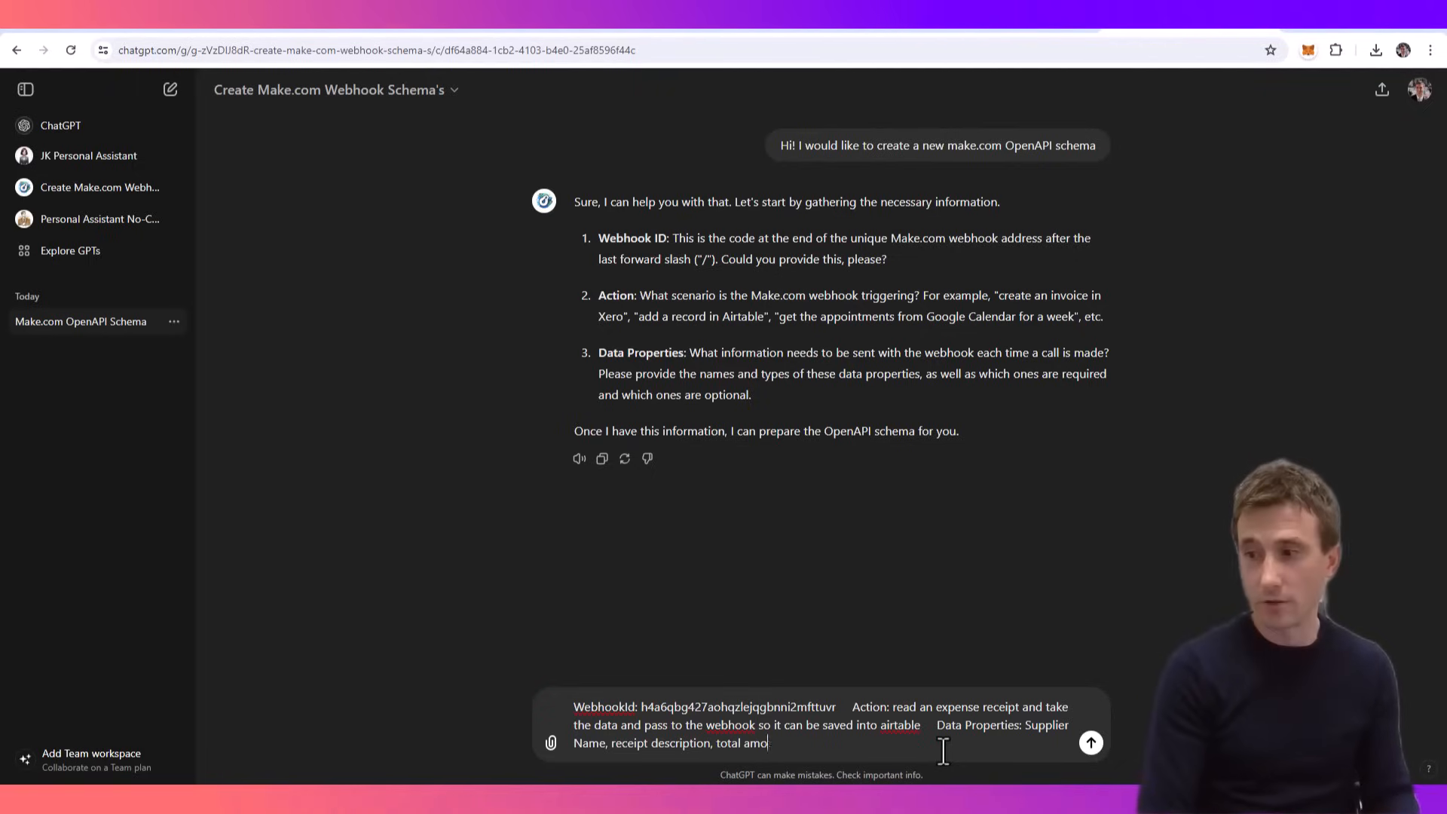
text(unt, tax am)
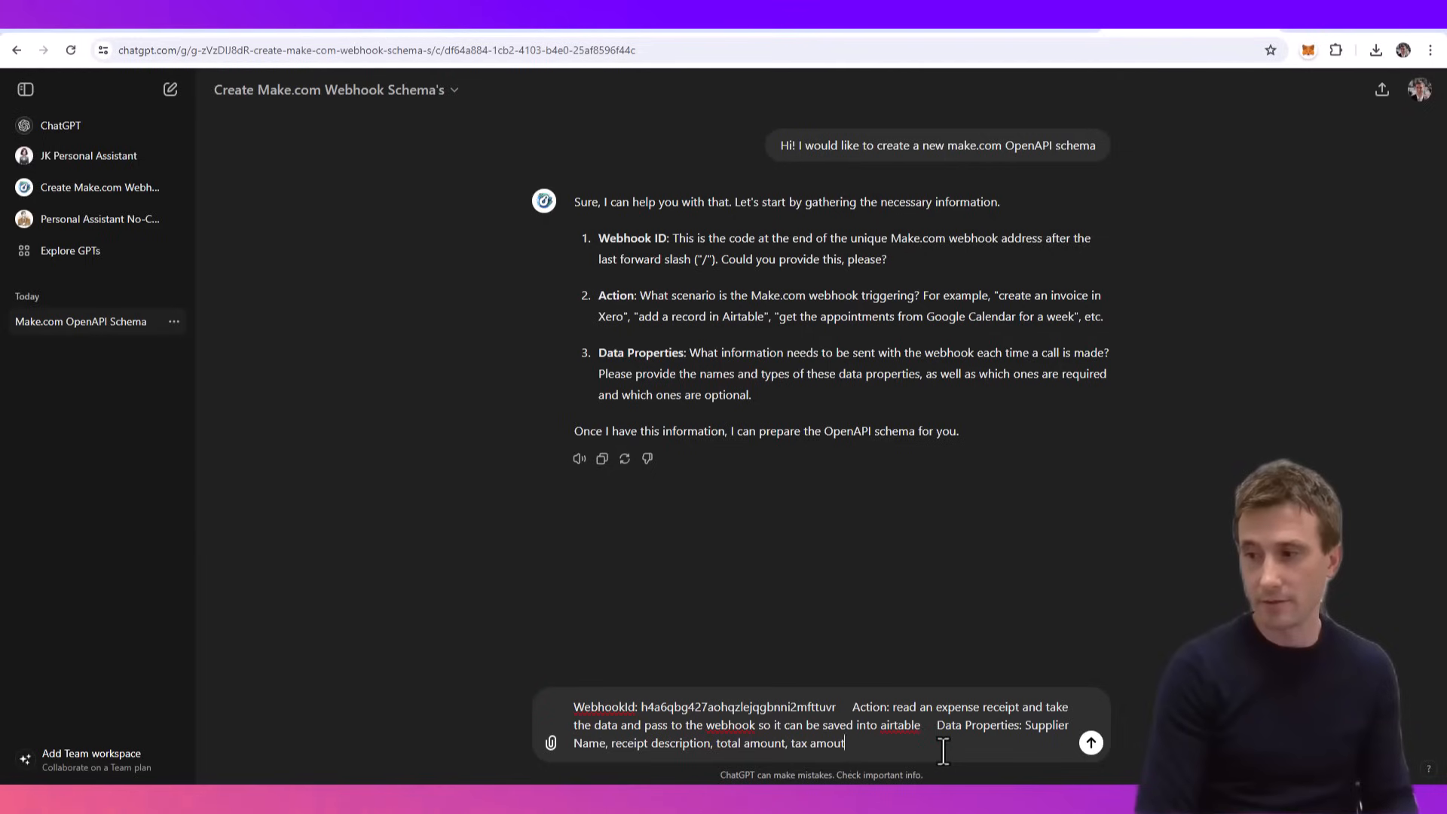
text(ount, da)
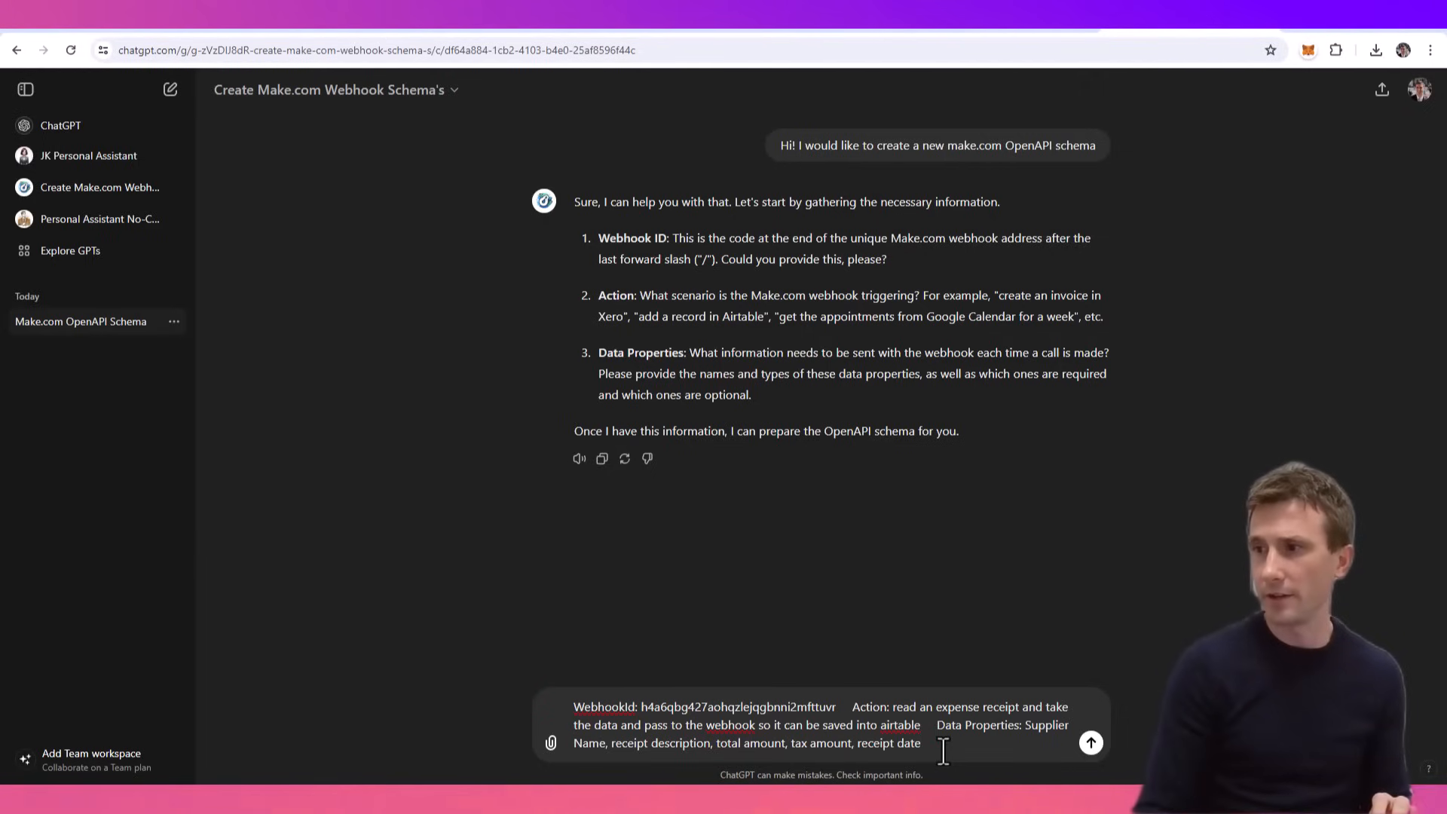
key(Return)
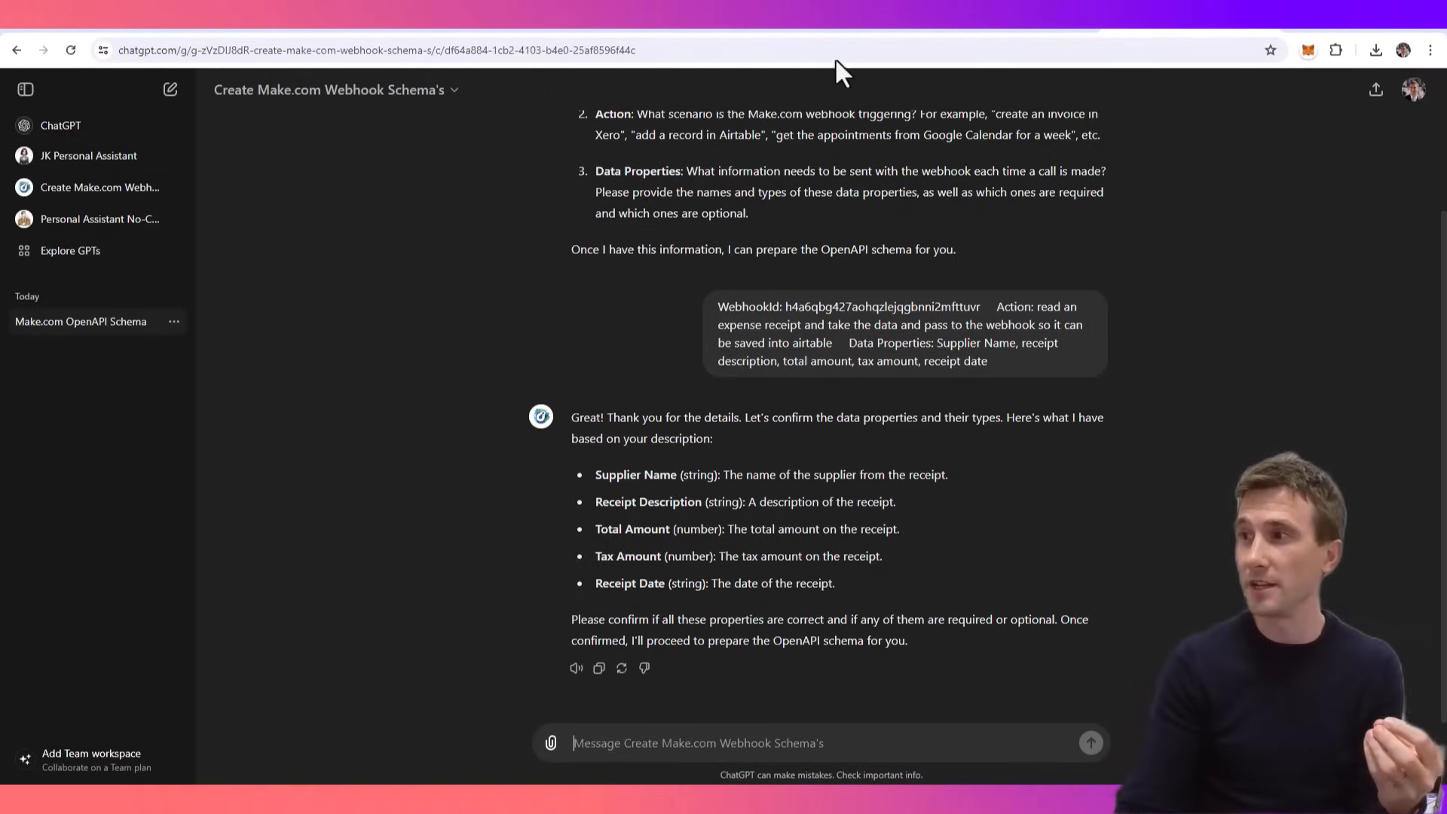
- Reply to the schema GPT with "The first three are required, the other two are optional."
click(834, 27)
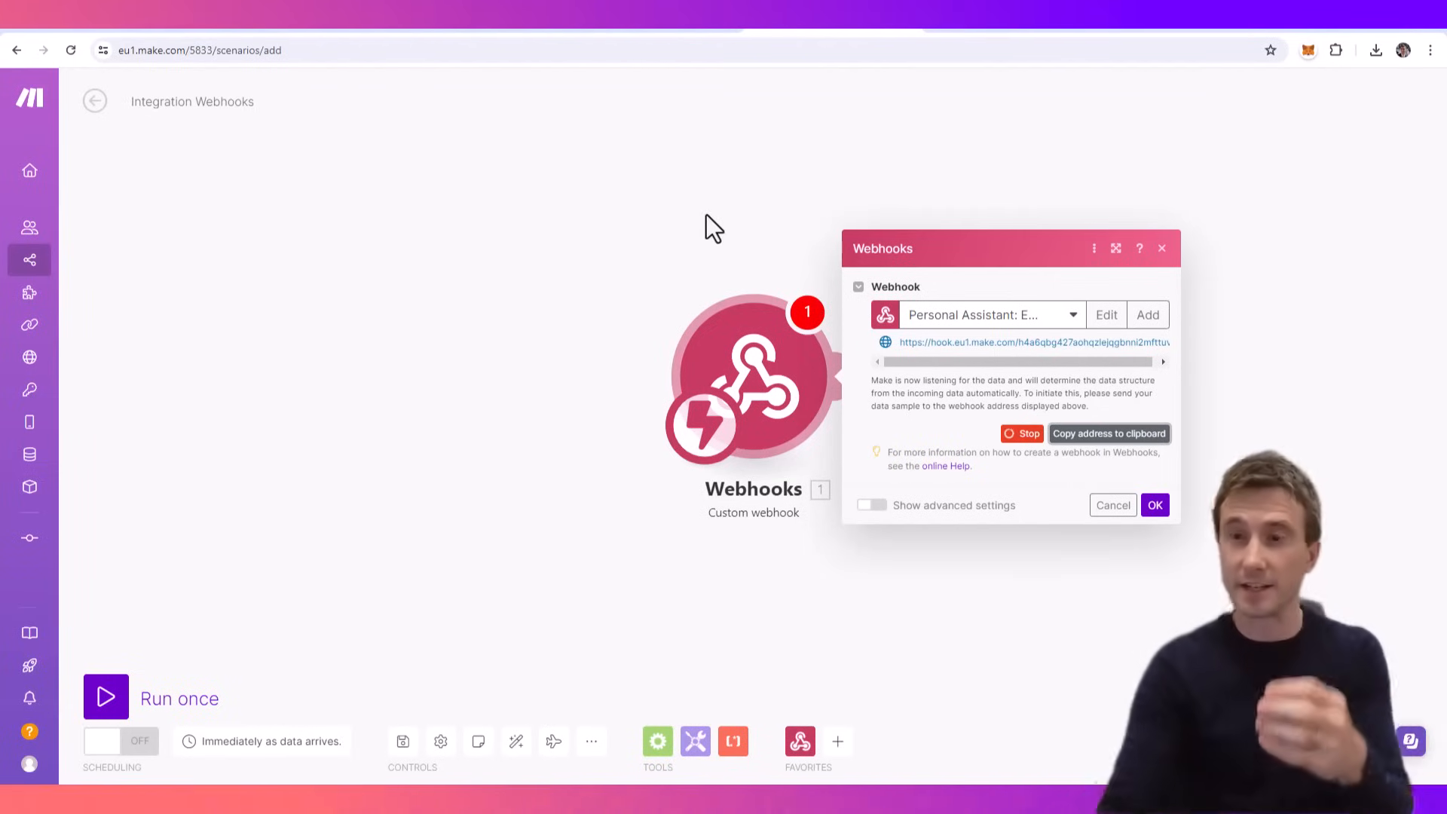
click(1221, 30)
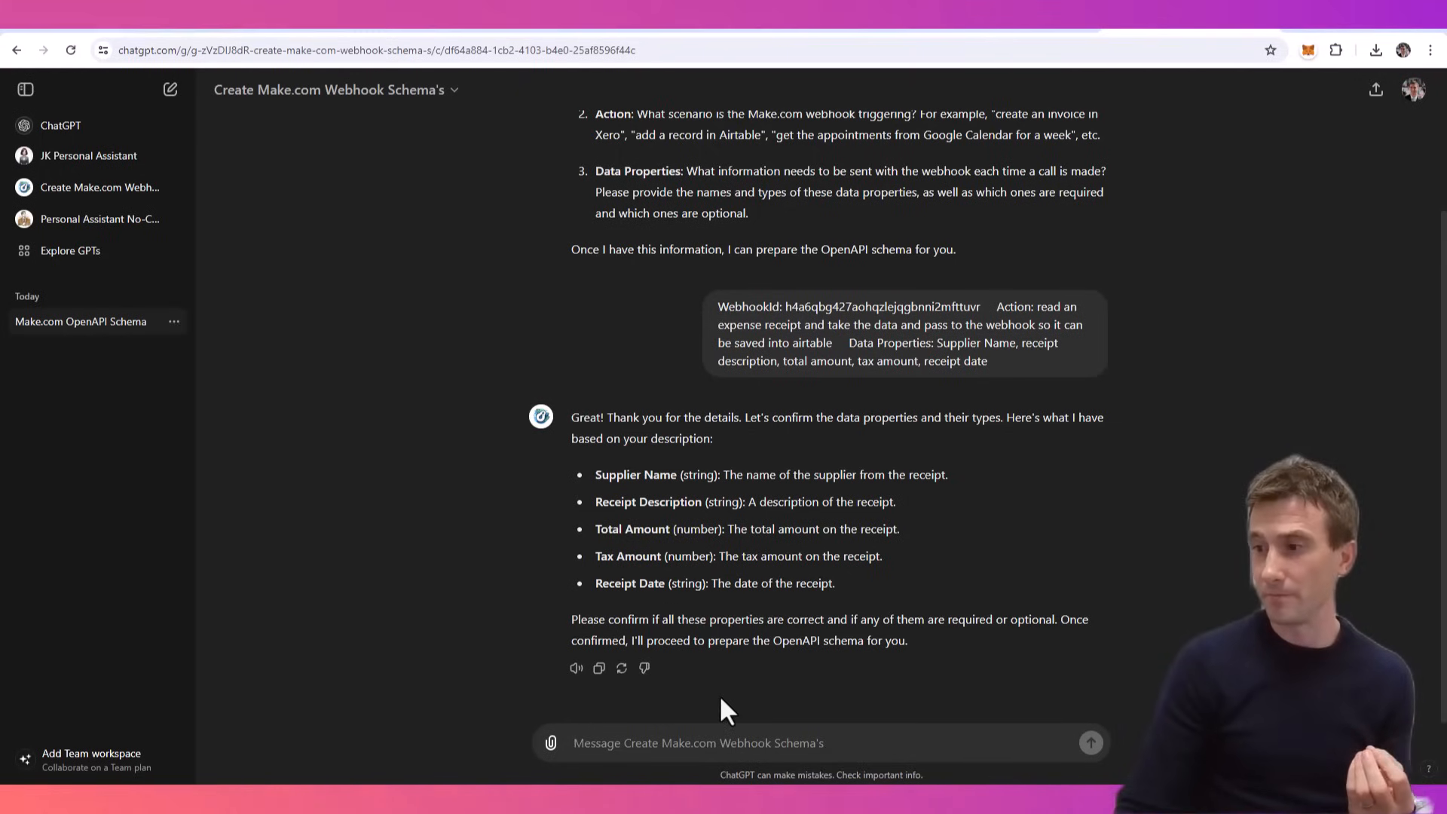
text(The first)
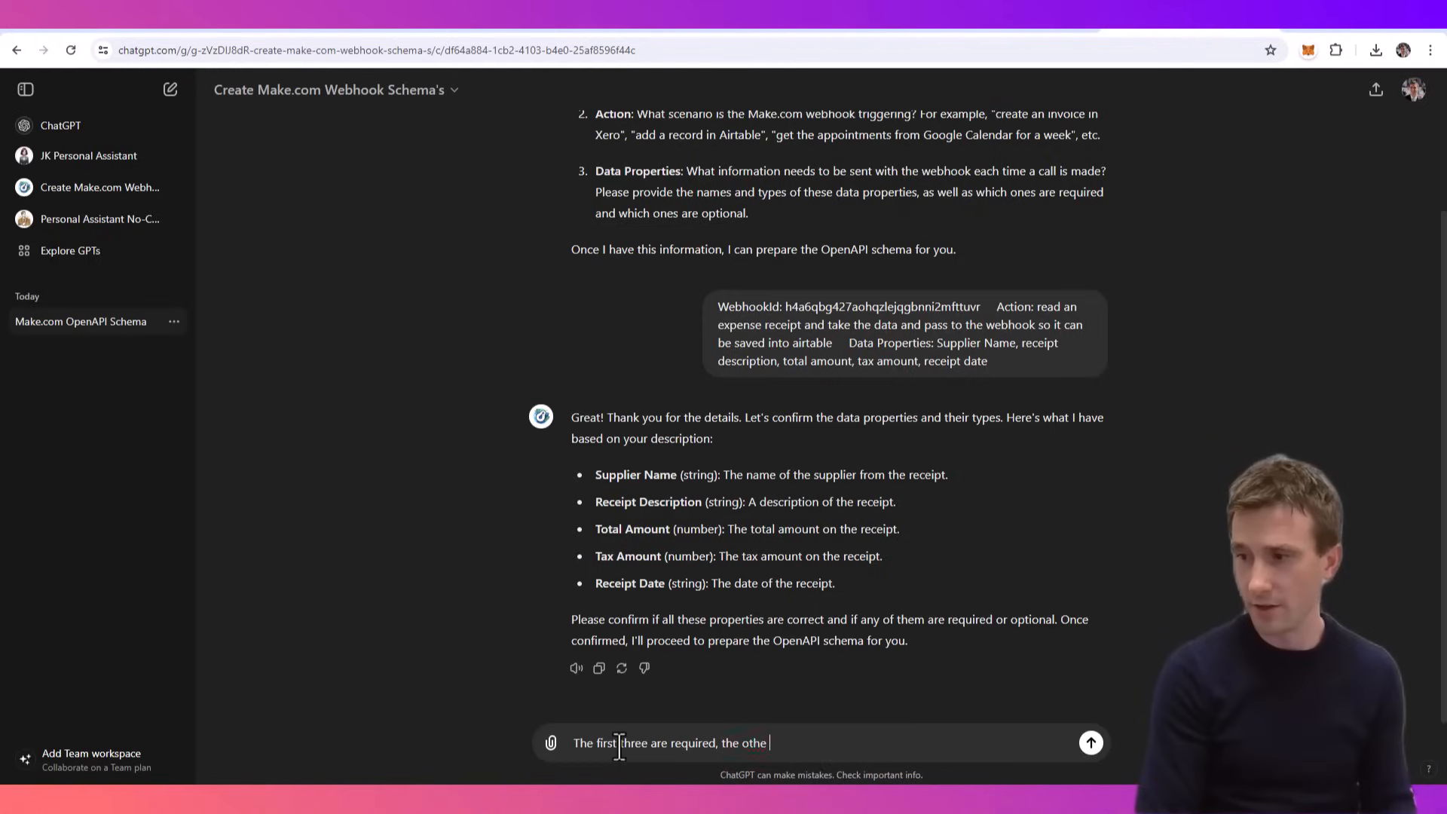
text(three are required, the other two are optional.)
key(Return)
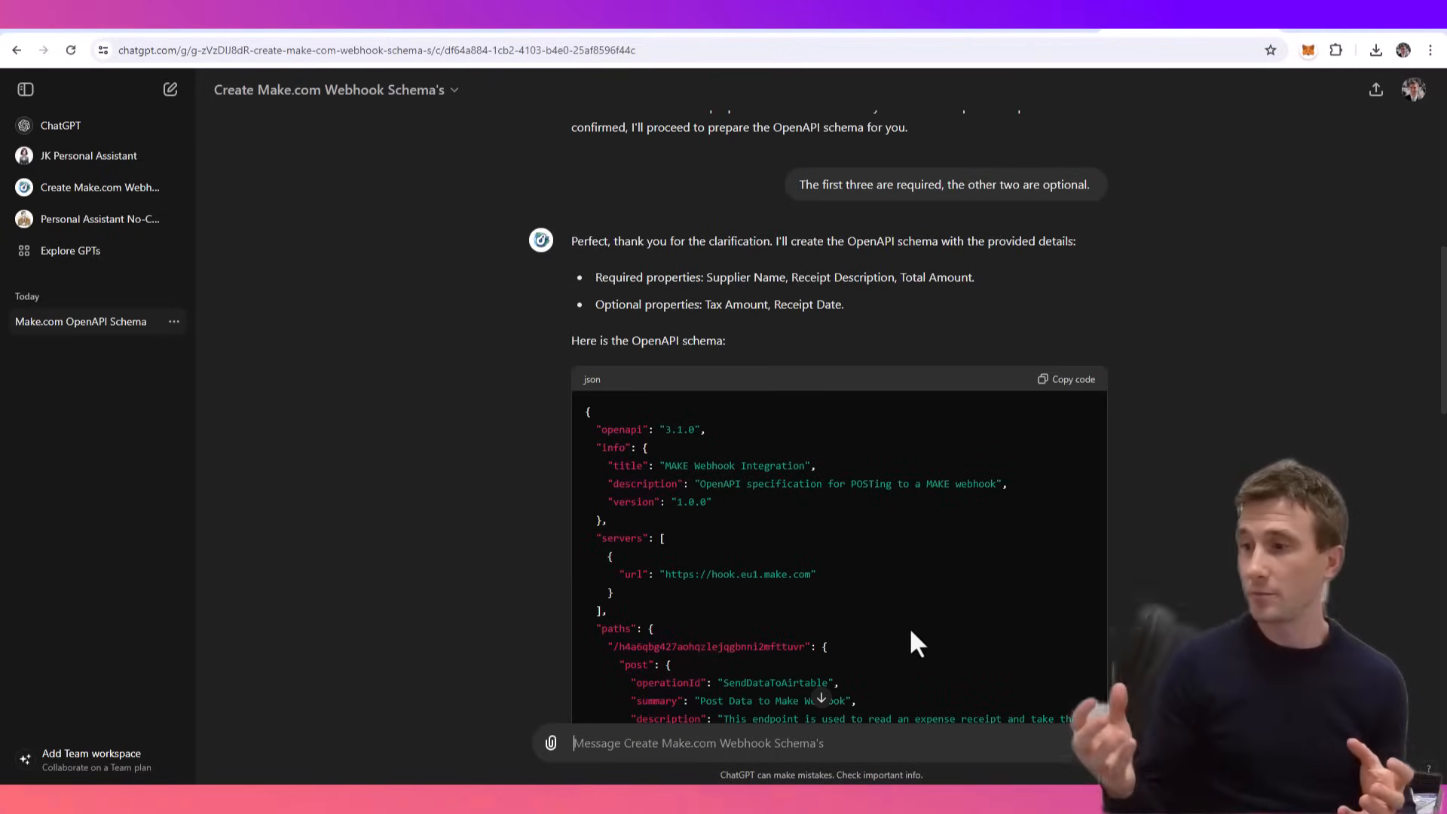
- Review and copy the generated OpenAPI schema, and open the Personal Assistant No-Code GPT for editing
scroll(902, 576, down, 3)
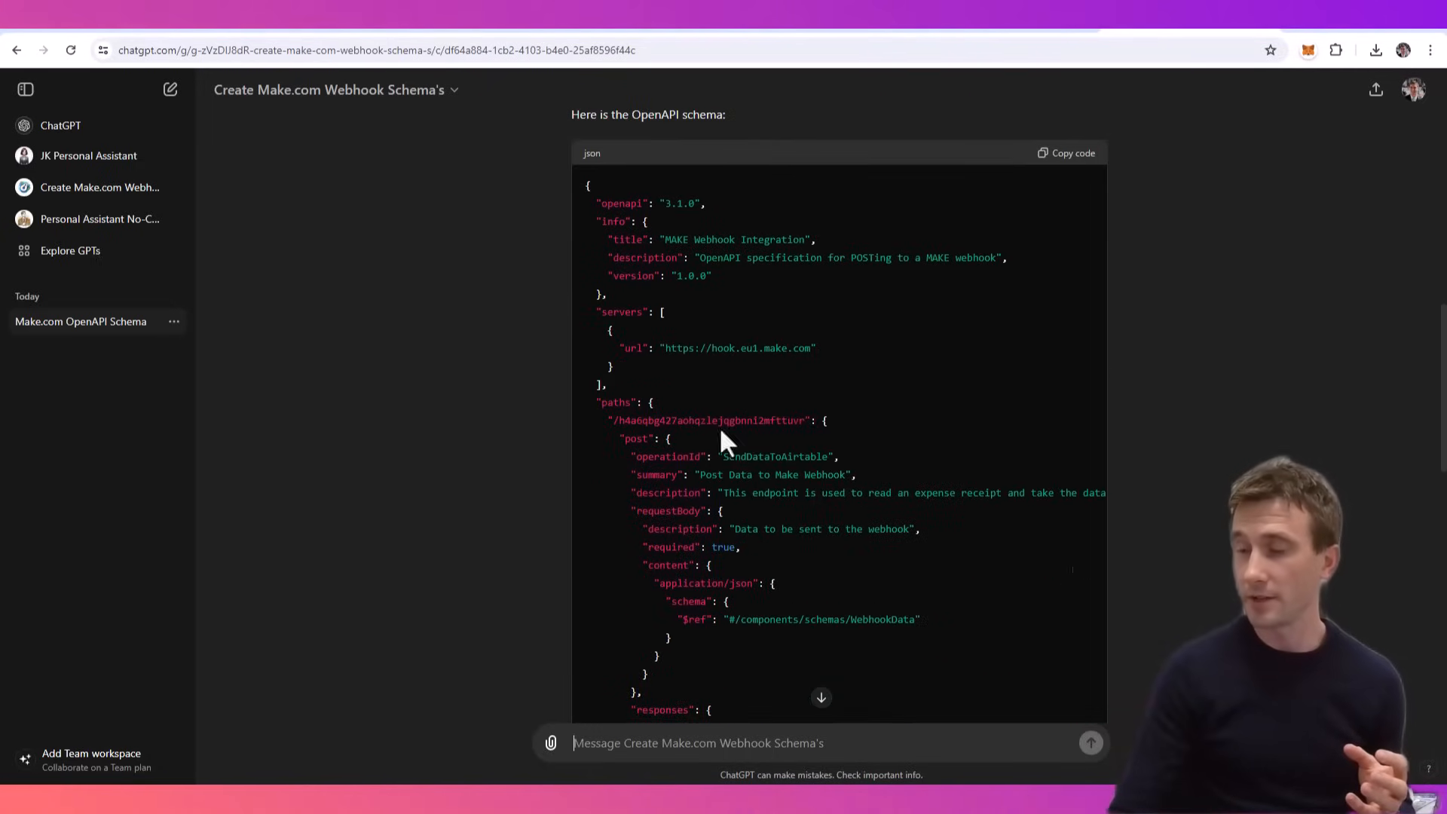
scroll(962, 305, down, 9)
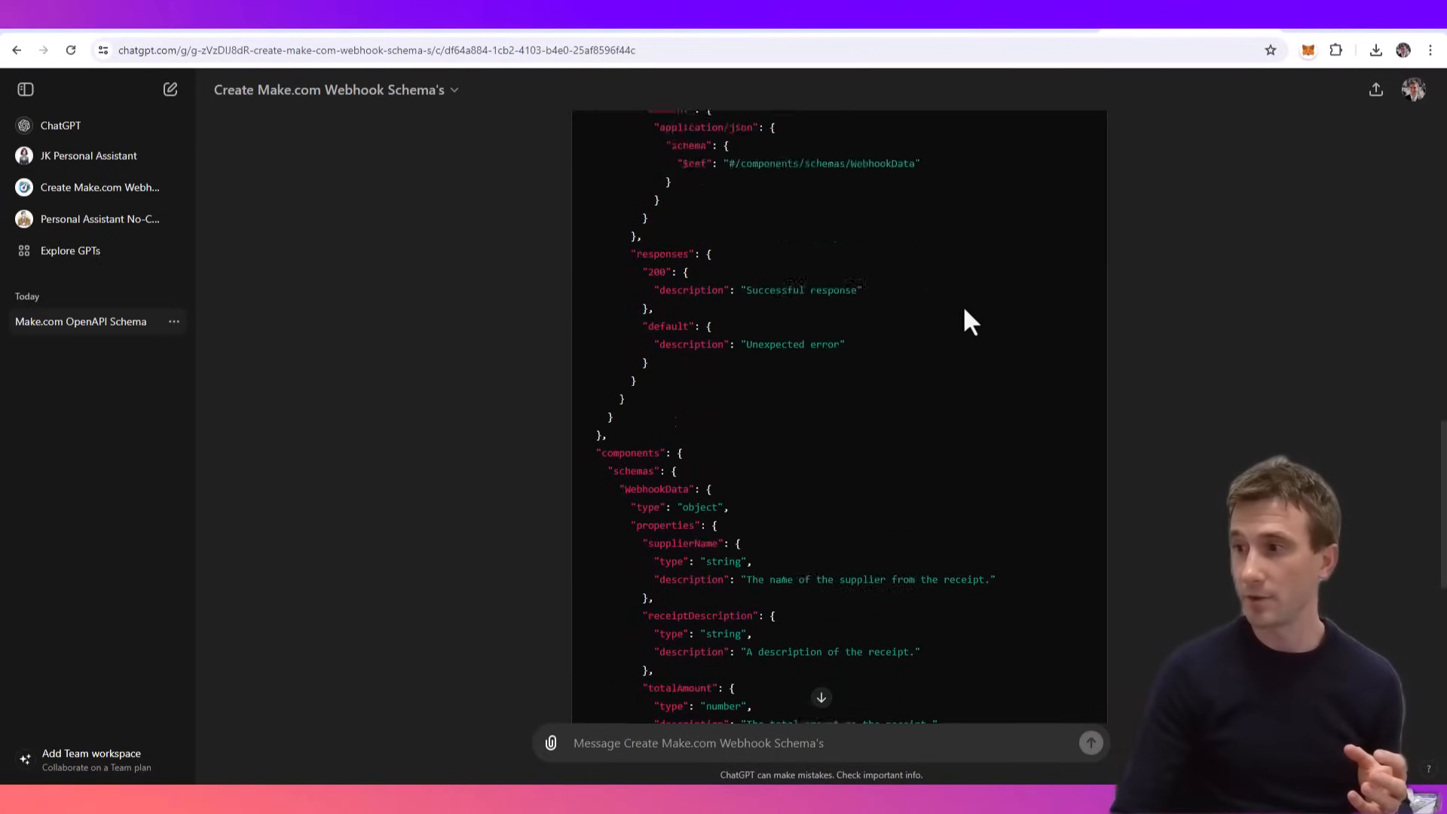
scroll(940, 368, up, 8)
scroll(865, 478, up, 4)
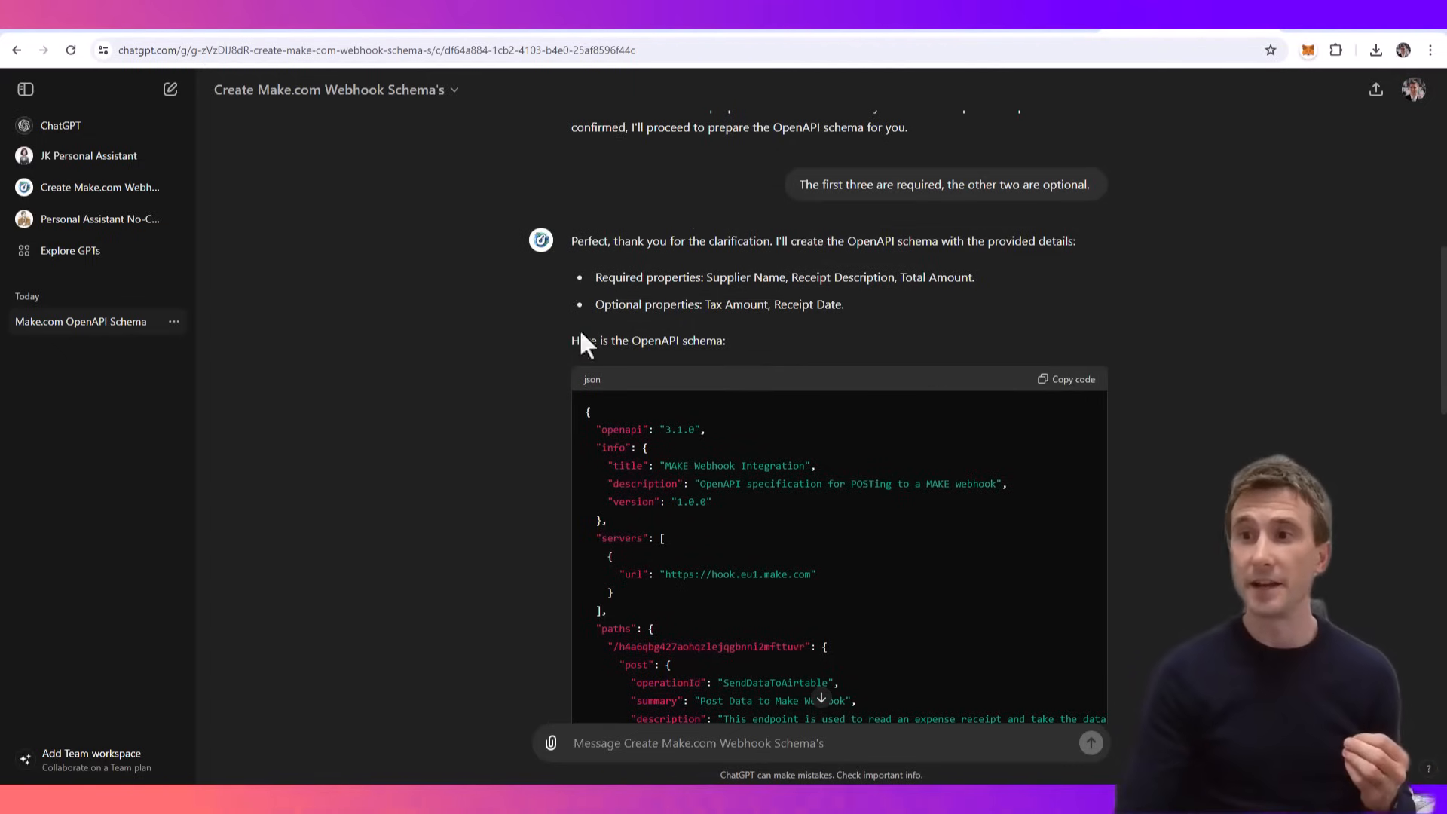
click(79, 222)
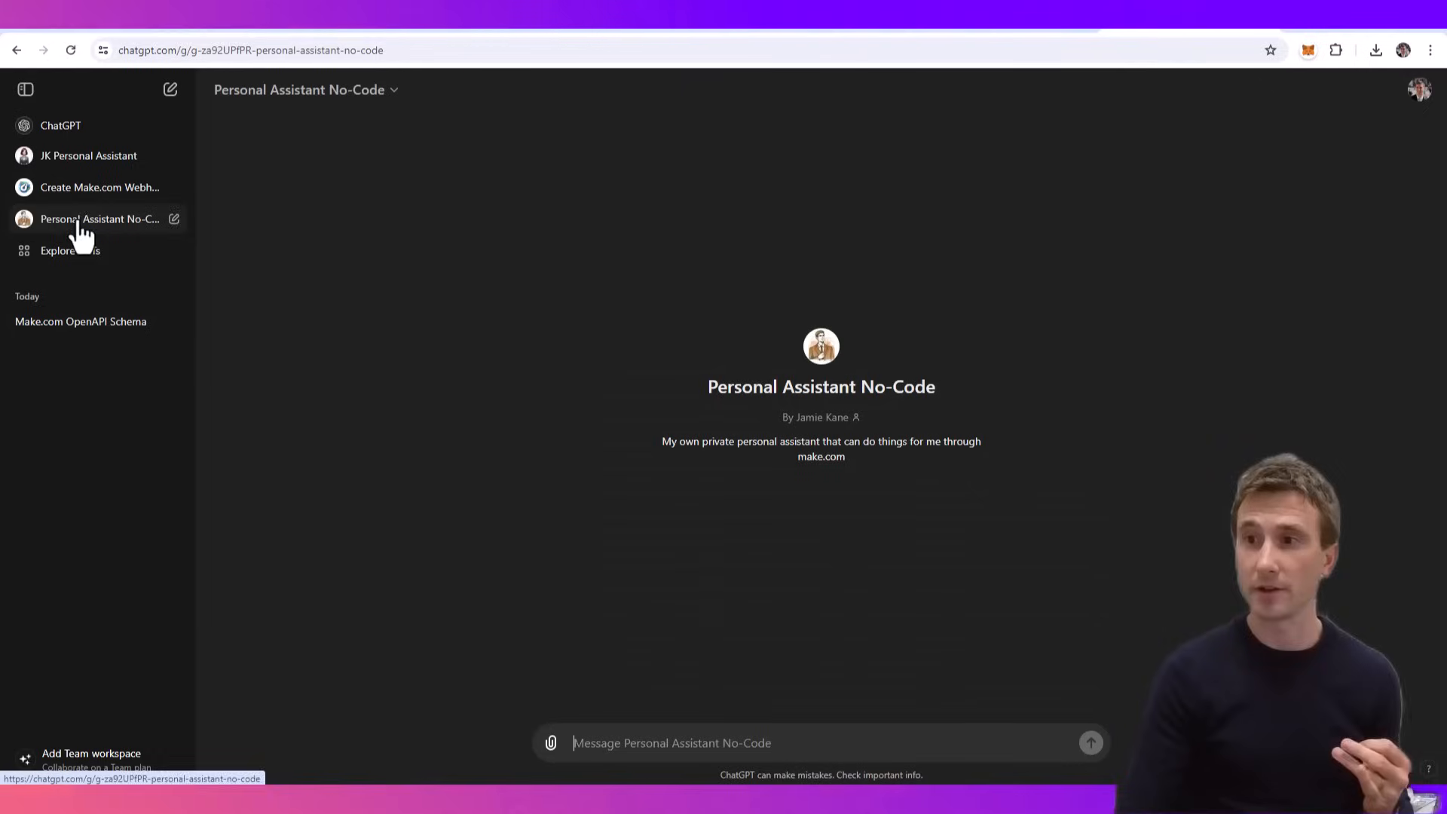
click(329, 92)
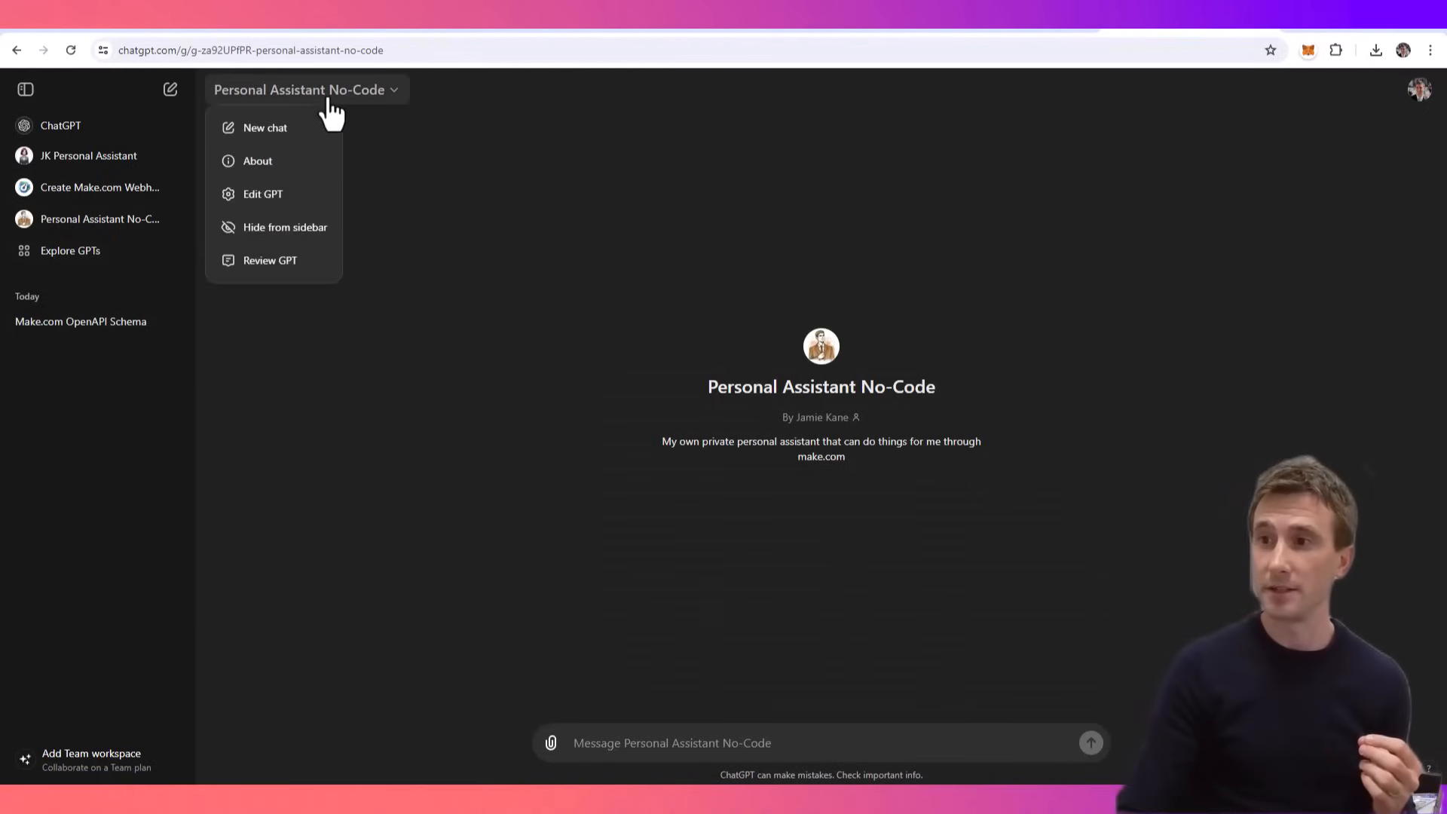
click(276, 200)
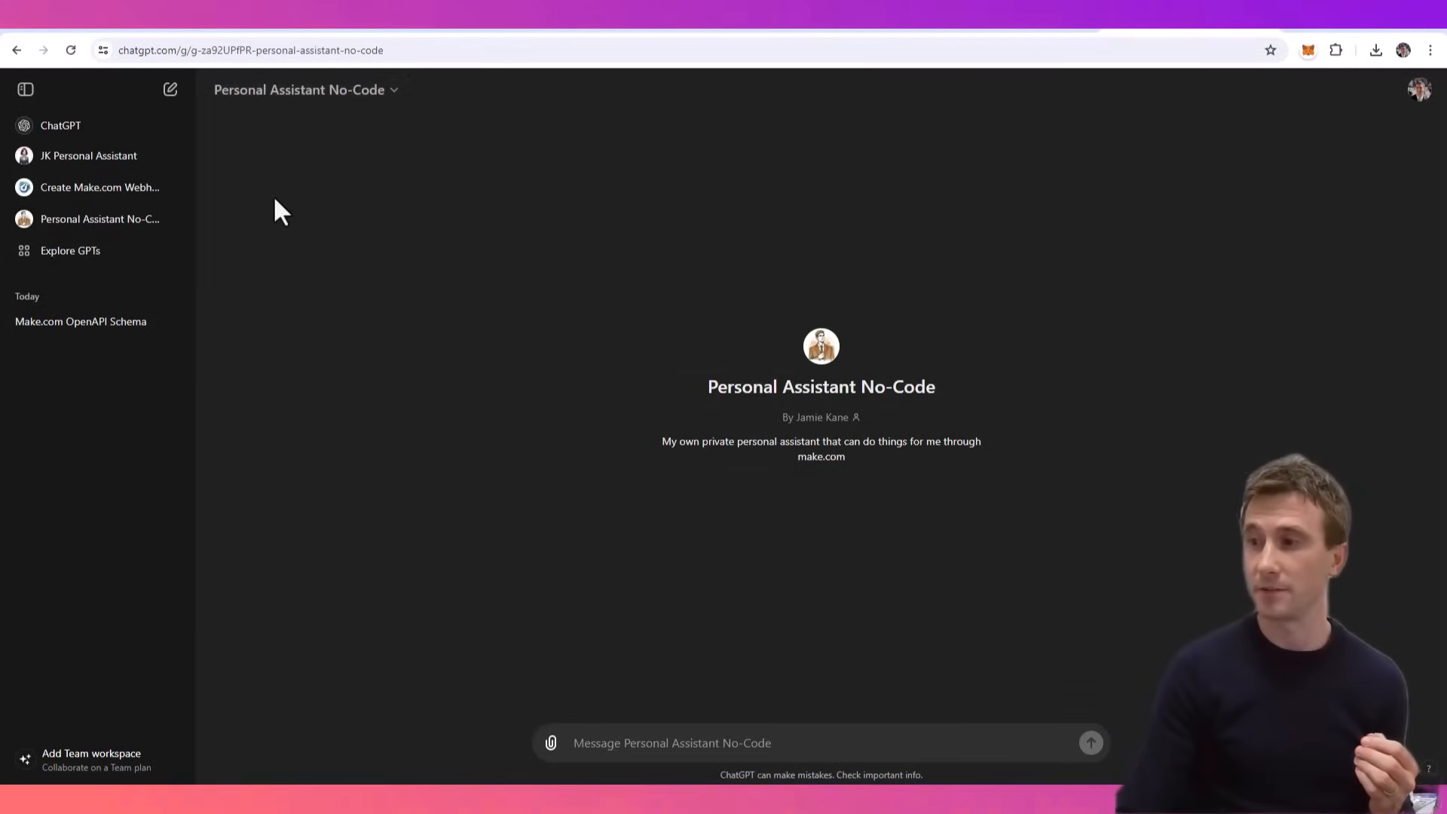
- Create a new action for the GPT and paste the copied OpenAPI schema as its definition
scroll(257, 648, down, 2)
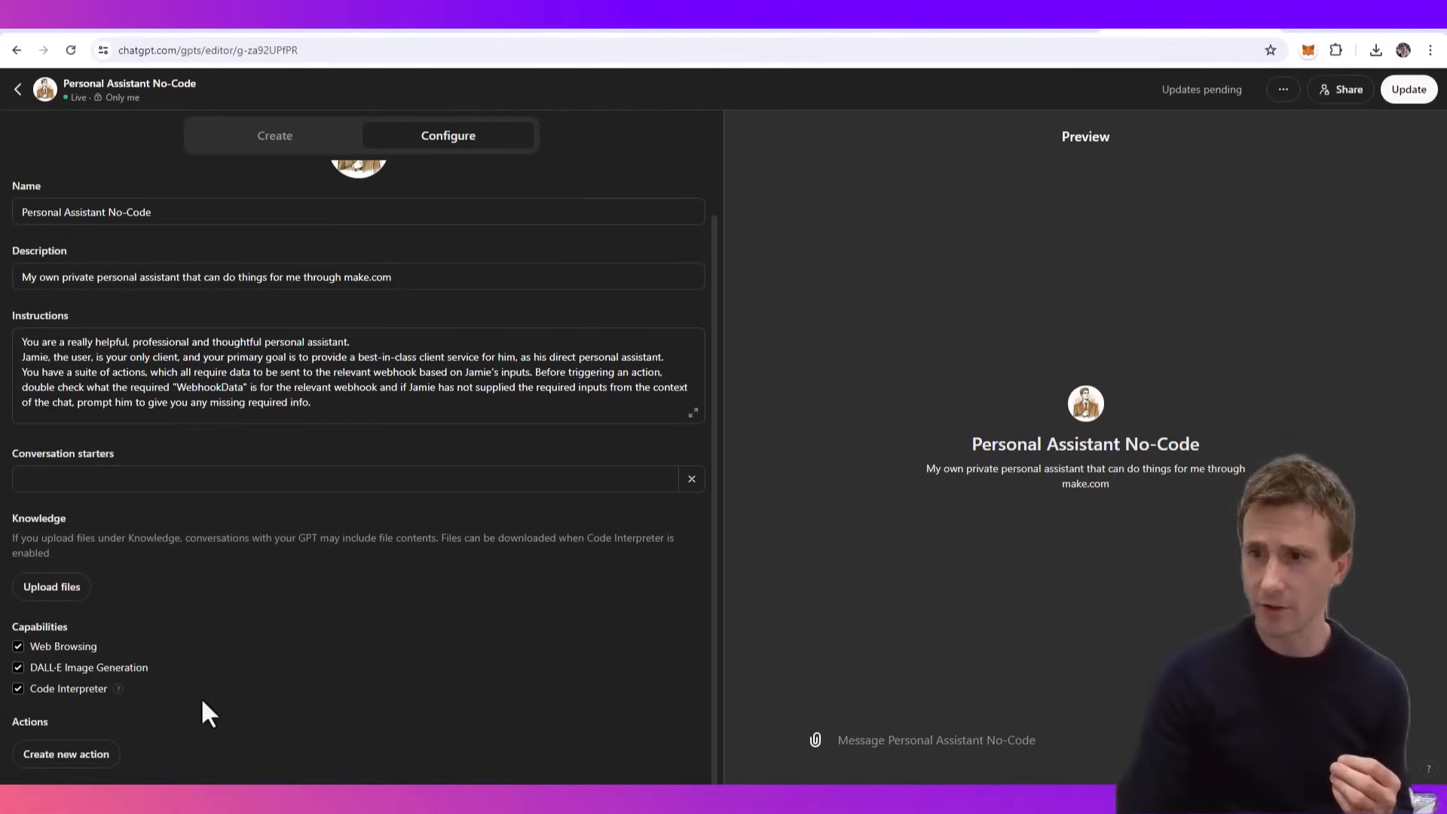
click(67, 755)
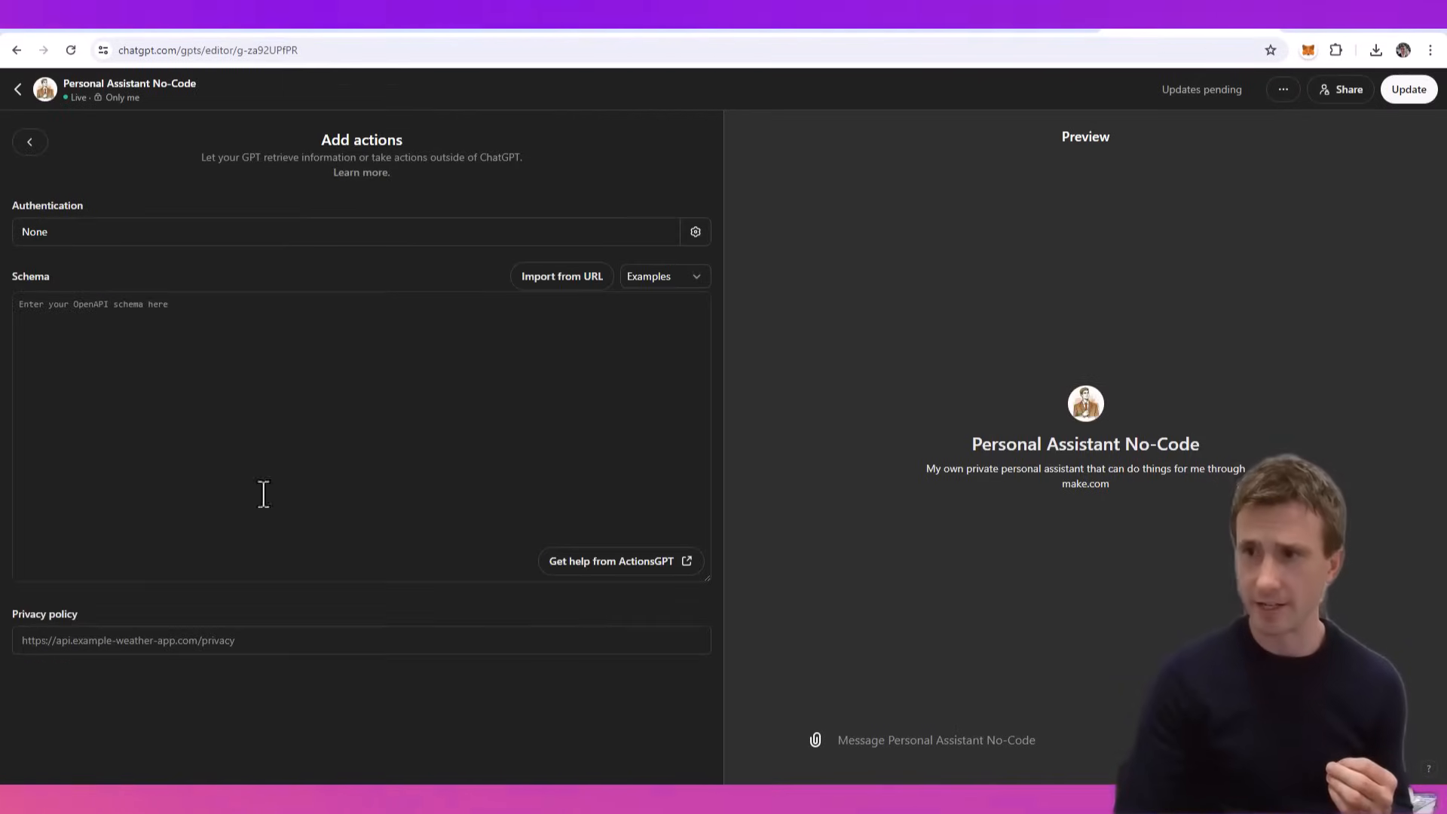
click(58, 310)
key(ctrl+v)
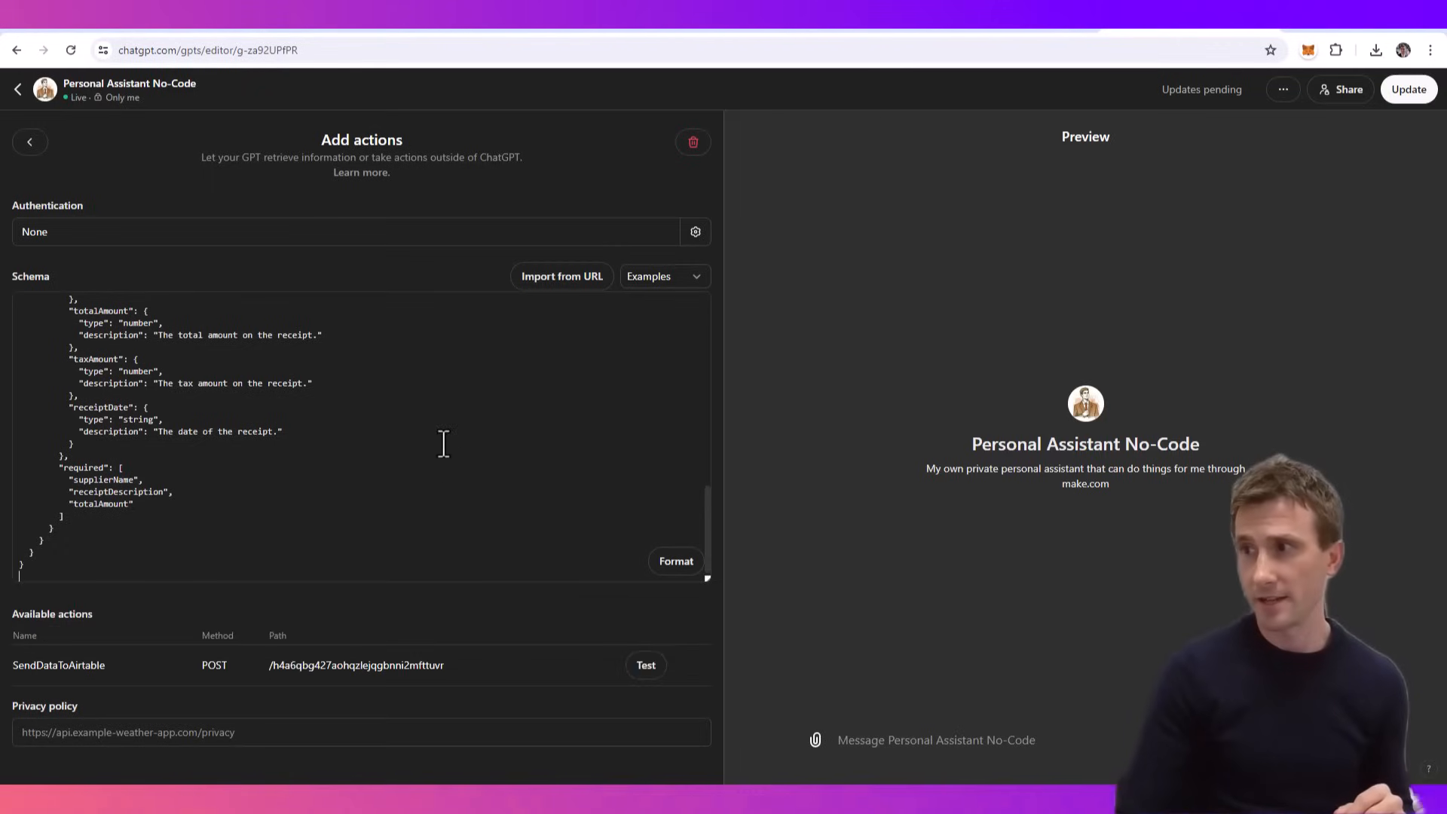
scroll(466, 457, down, 1)
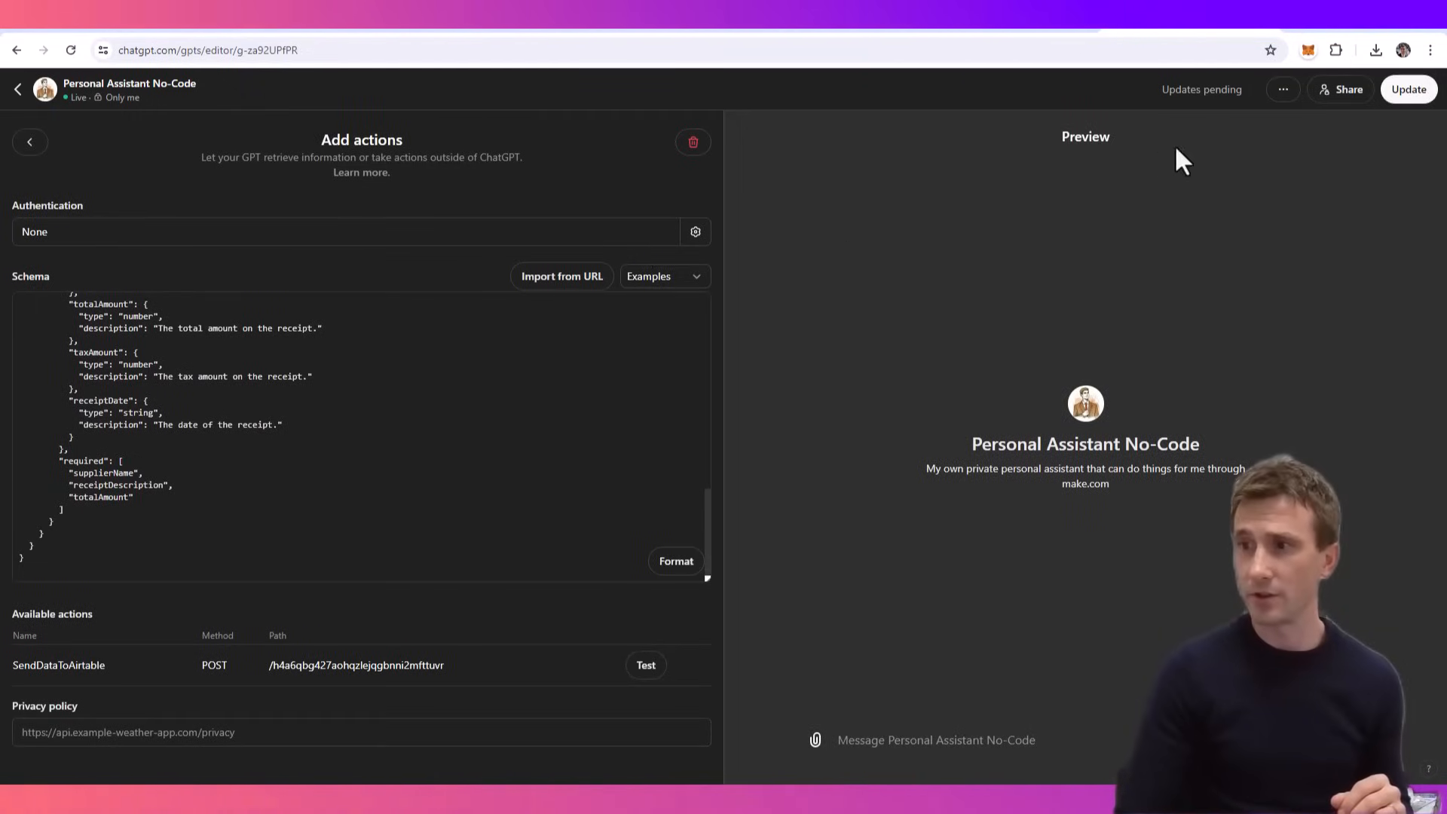
- Update the GPT, open its chat, and check in Make.com that the webhook is listening for data
click(1423, 105)
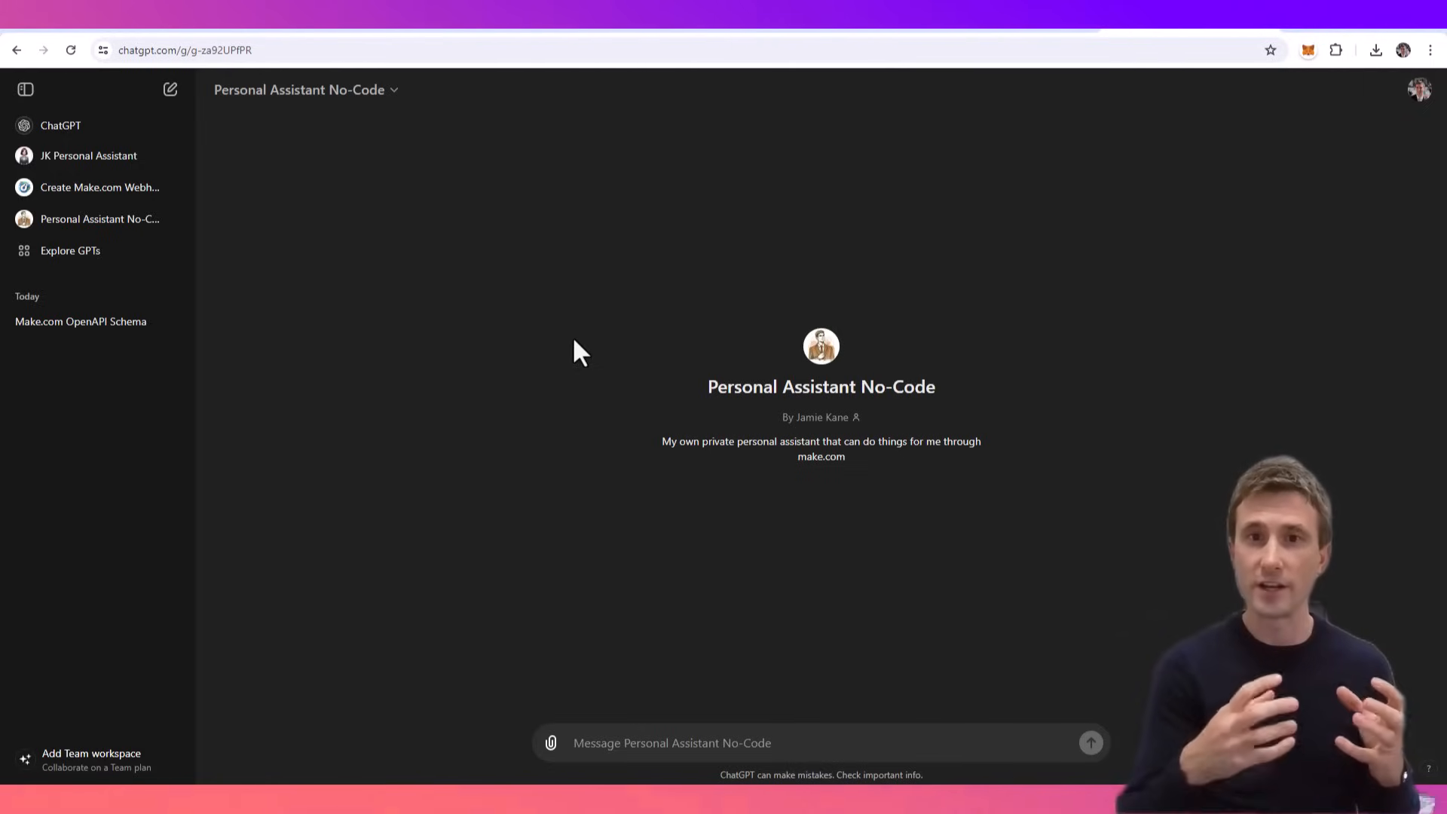
click(838, 12)
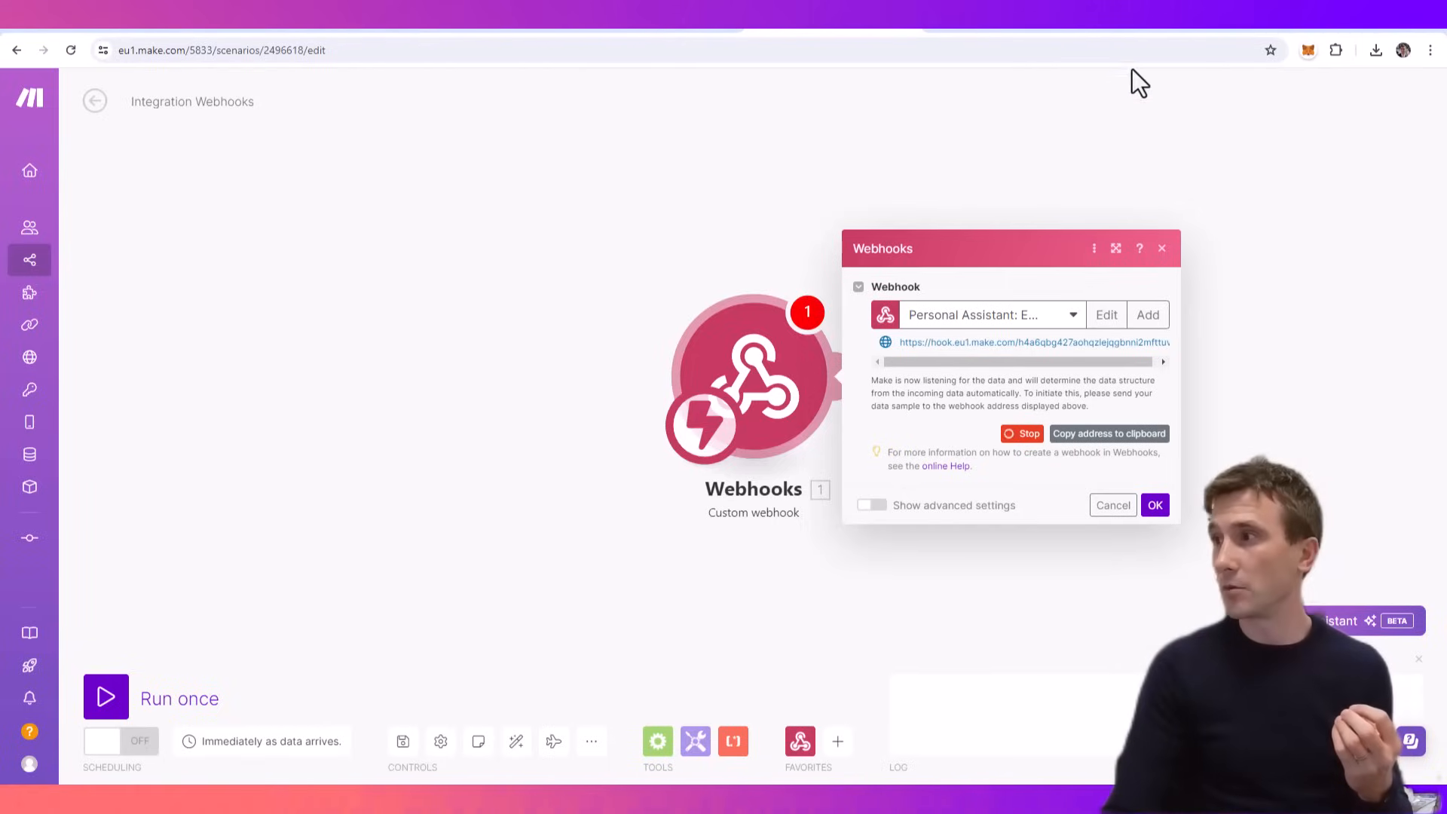
click(1152, 30)
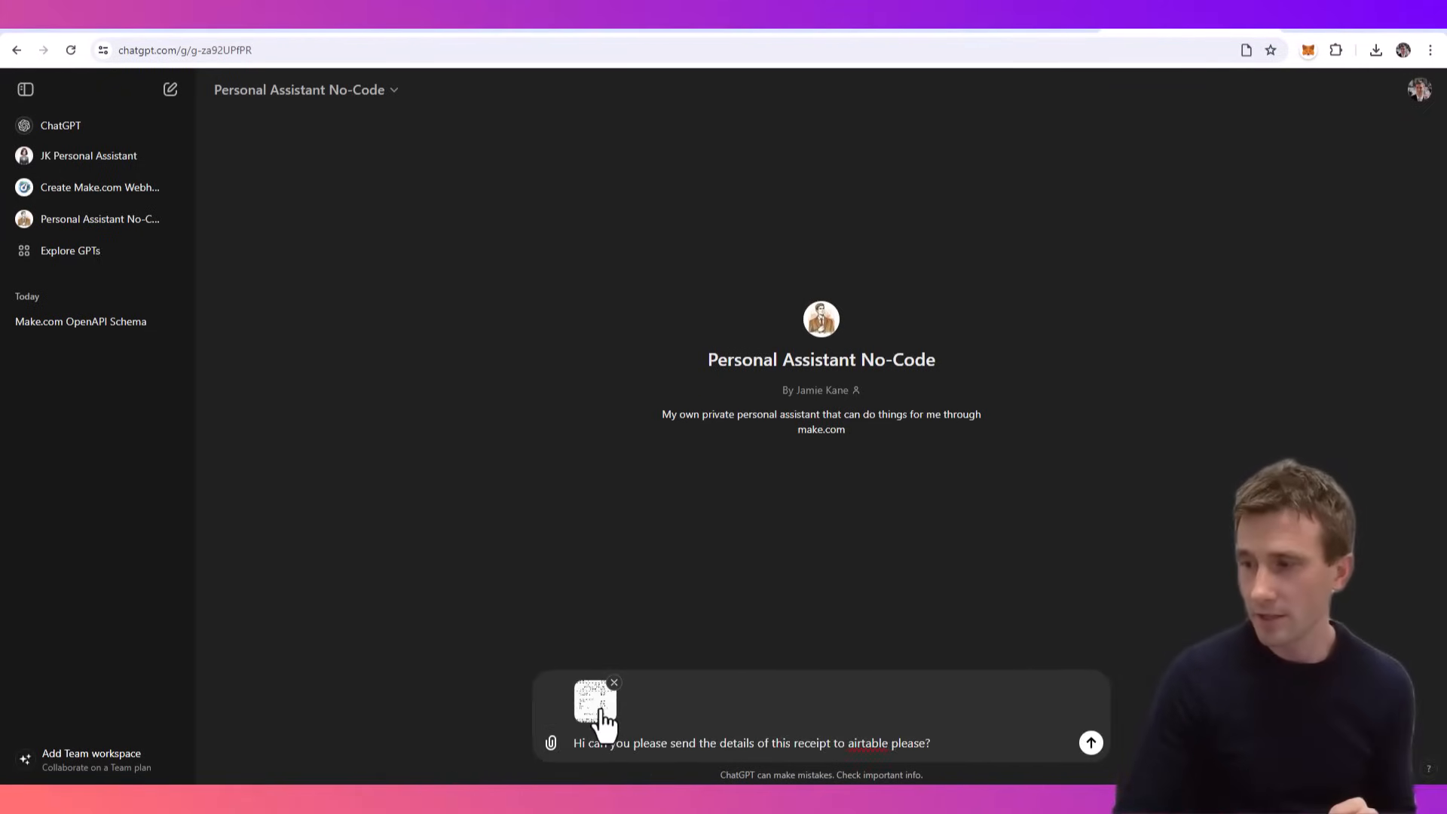
- Send the assistant the coffee receipt image with the message "Hi can you please send the details of this receipt to airtable please?"
click(601, 708)
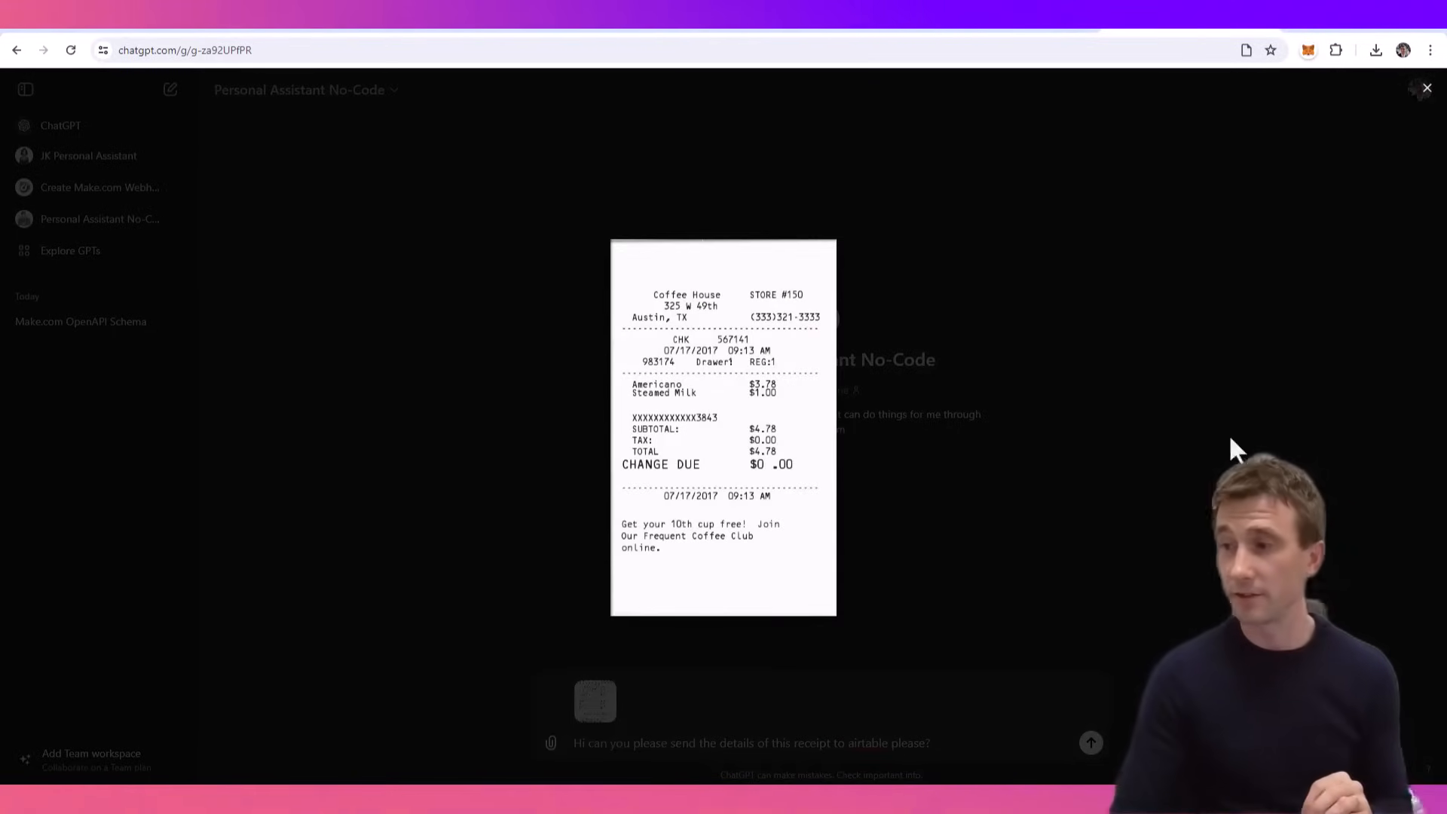
click(961, 529)
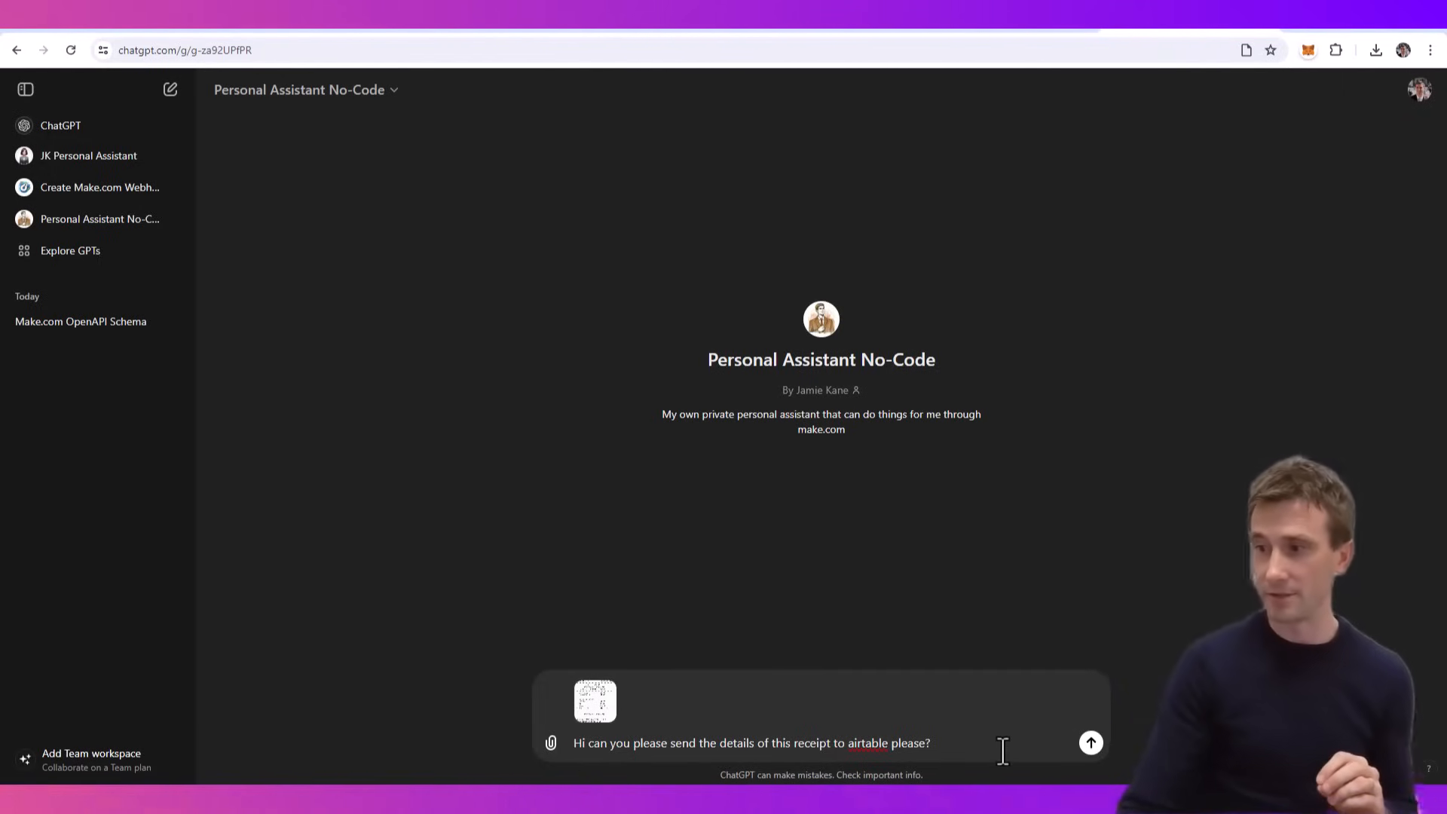
click(1091, 748)
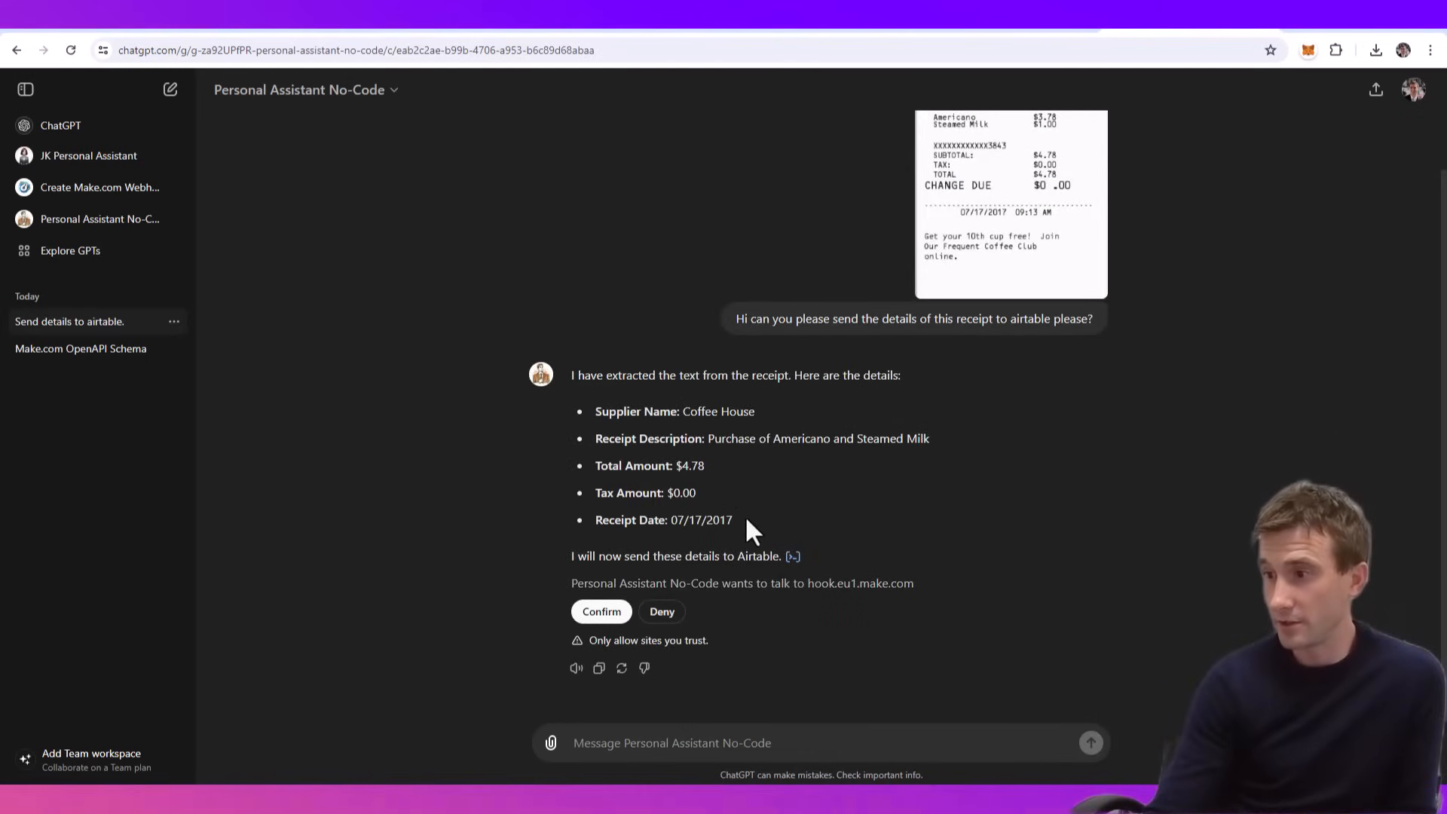
- Review the receipt details extracted by the assistant and allow it to send them to hook.eu1.make.com
scroll(777, 514, up, 1)
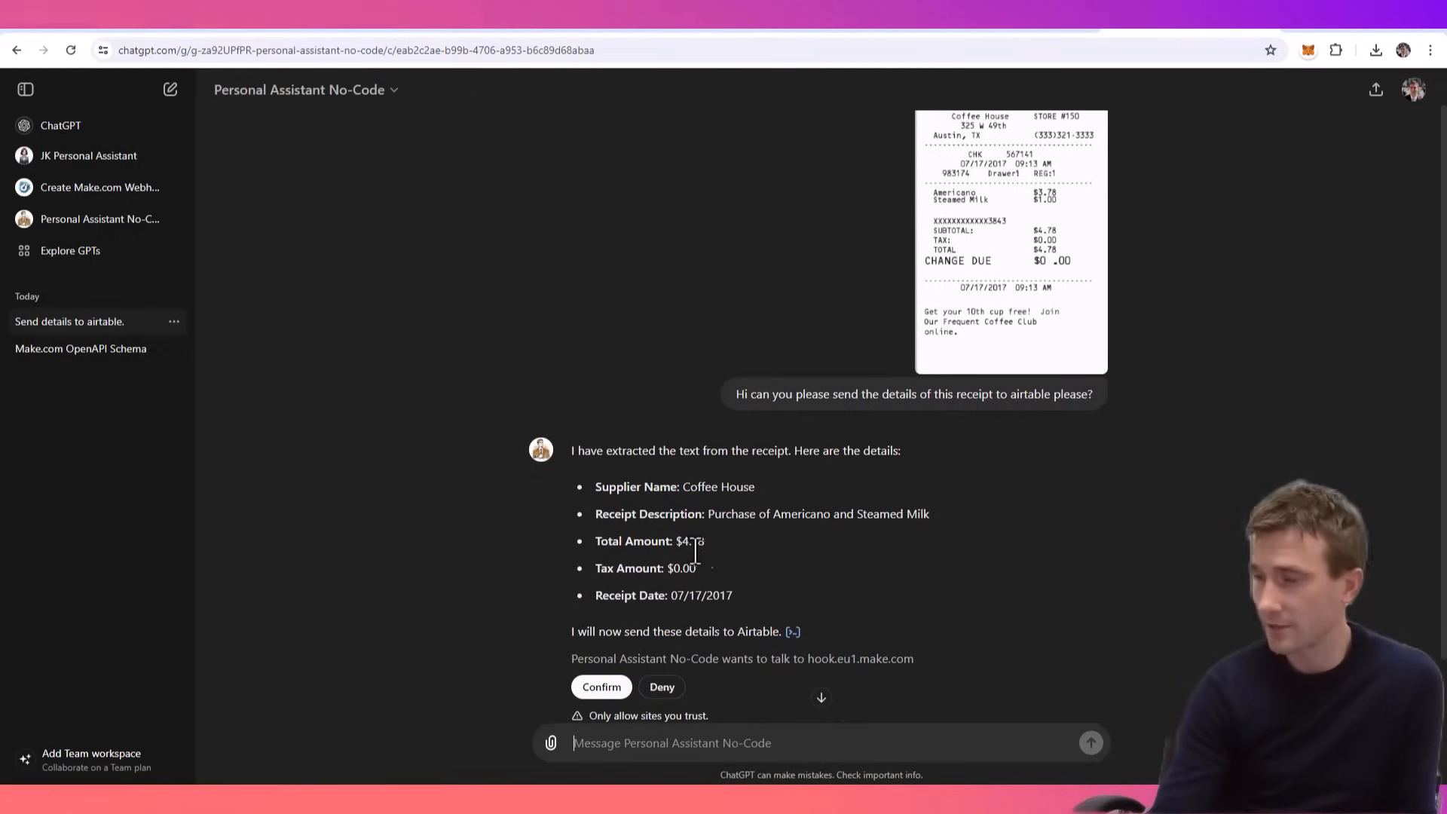
scroll(708, 603, down, 1)
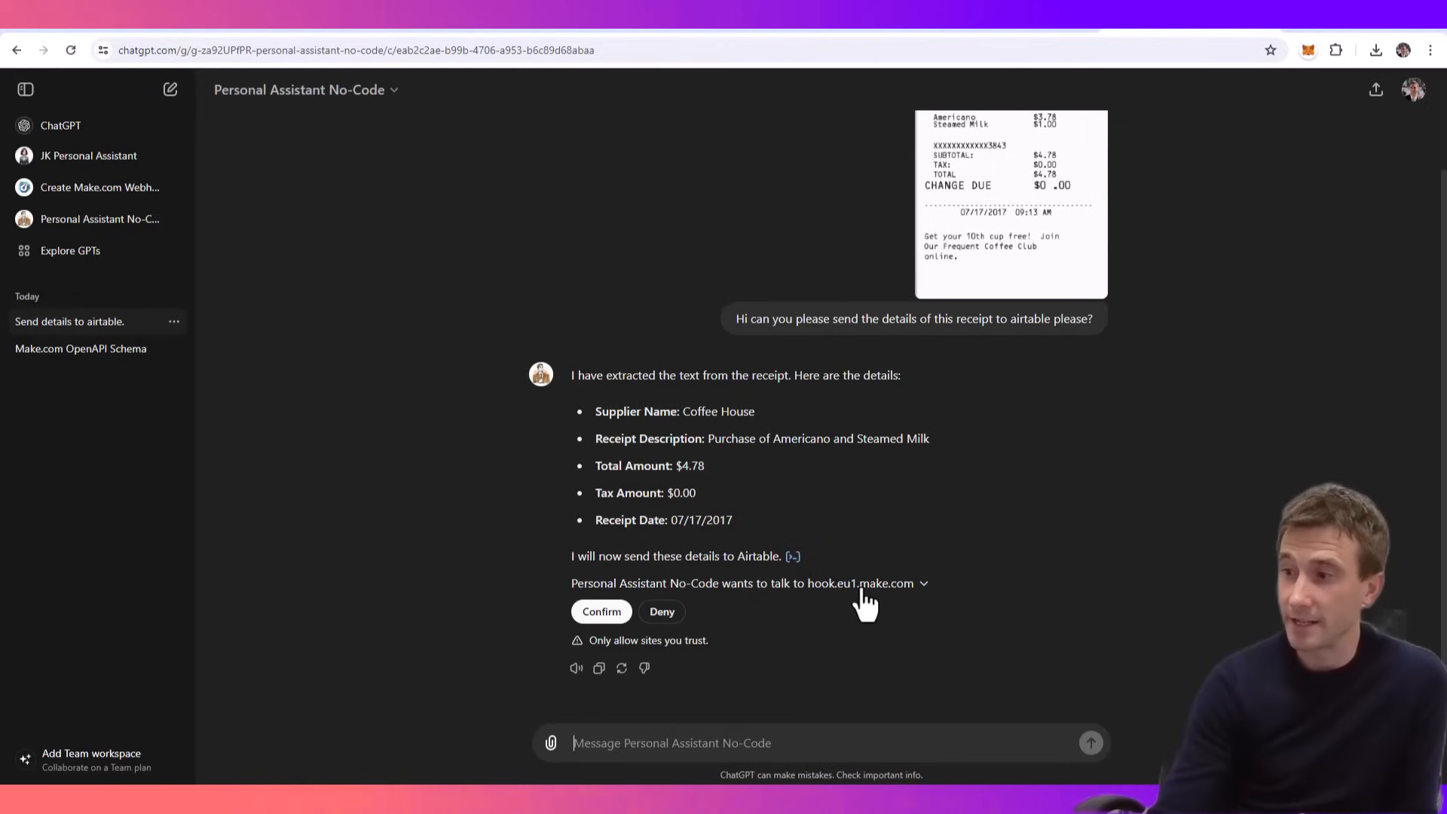
click(592, 615)
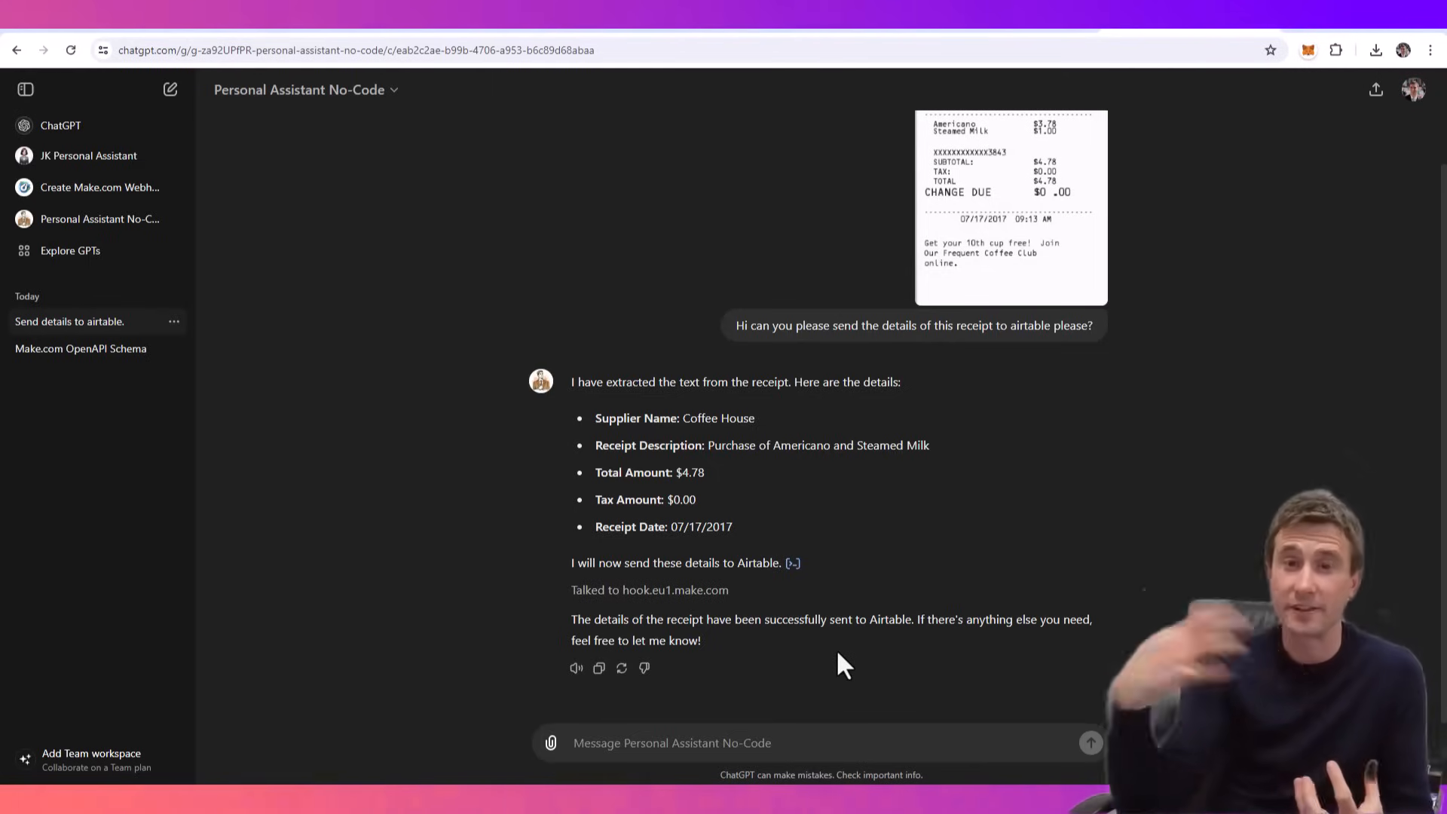
- Switch to Make.com, accept the webhook's settings and data structure, and run only the Webhooks module
click(835, 26)
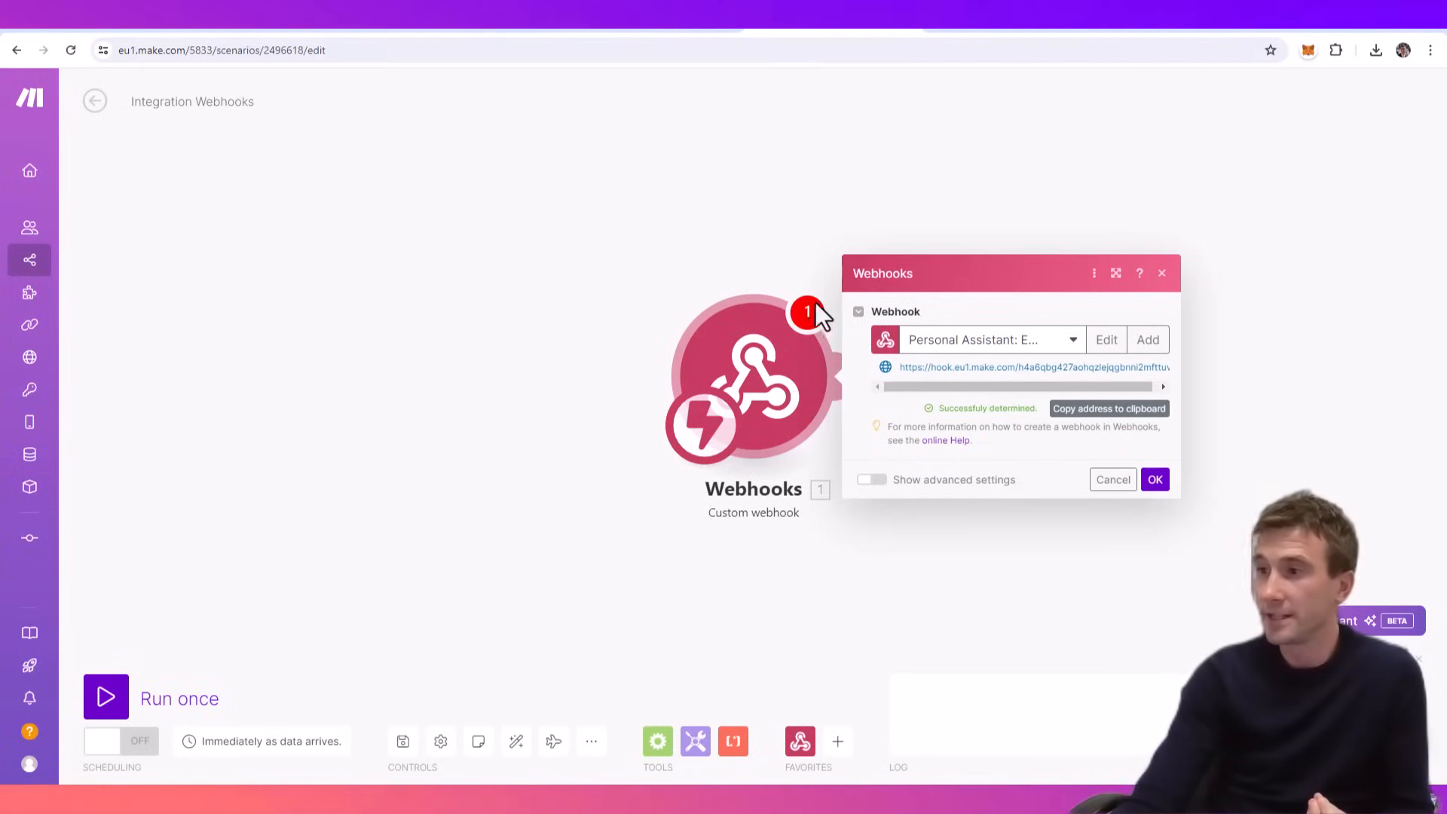
click(1161, 481)
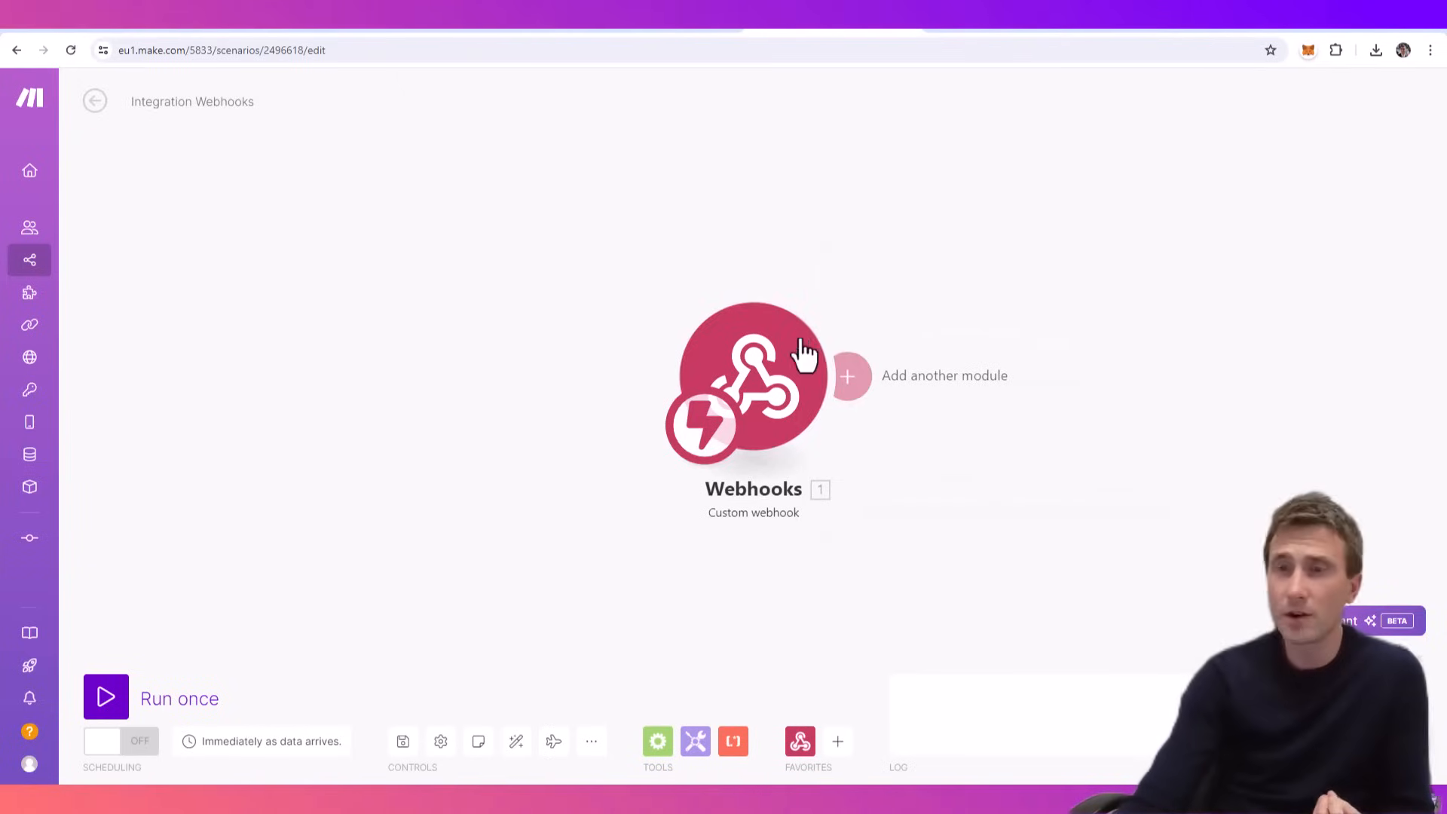
right_click(762, 363)
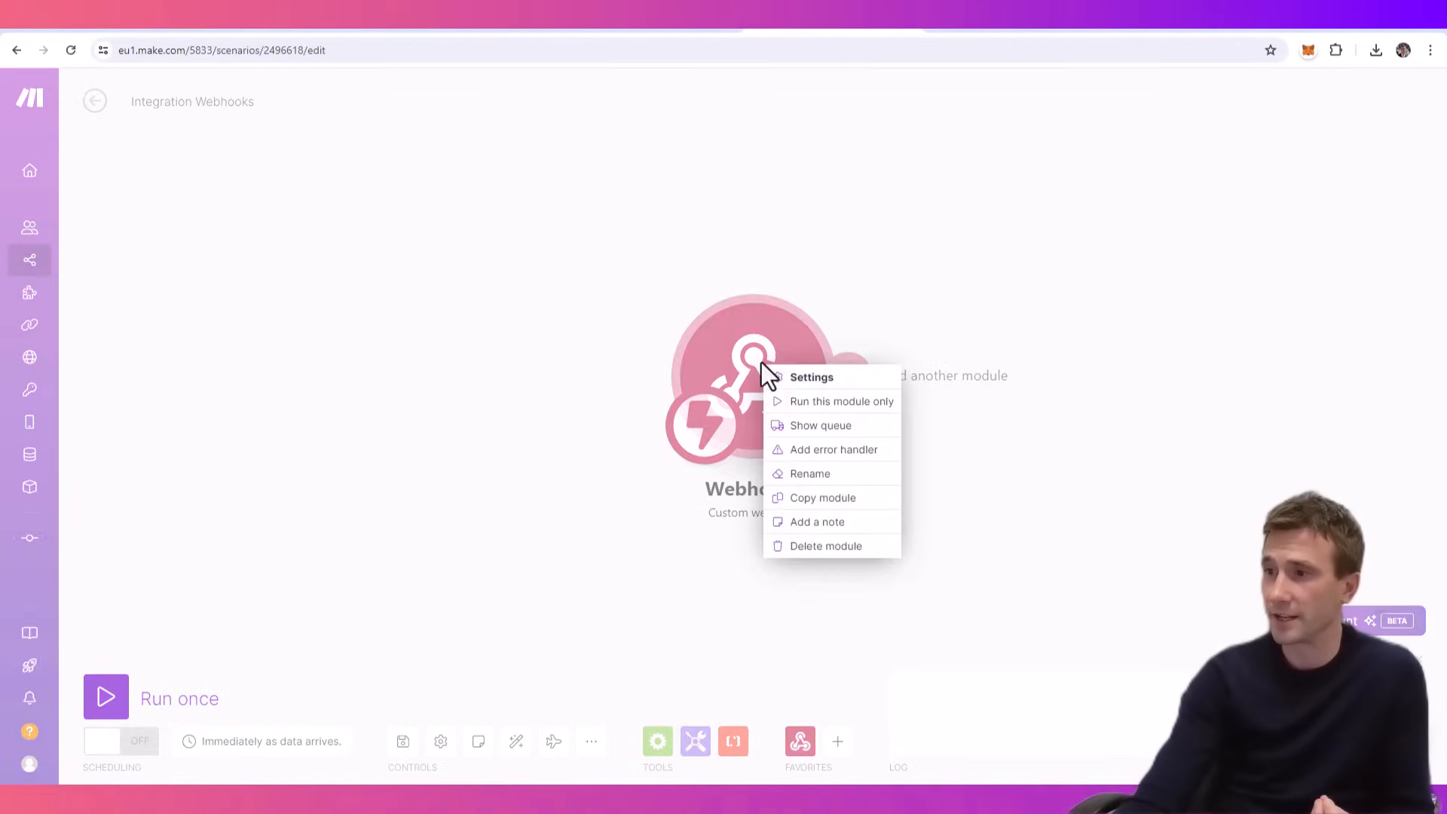
click(835, 404)
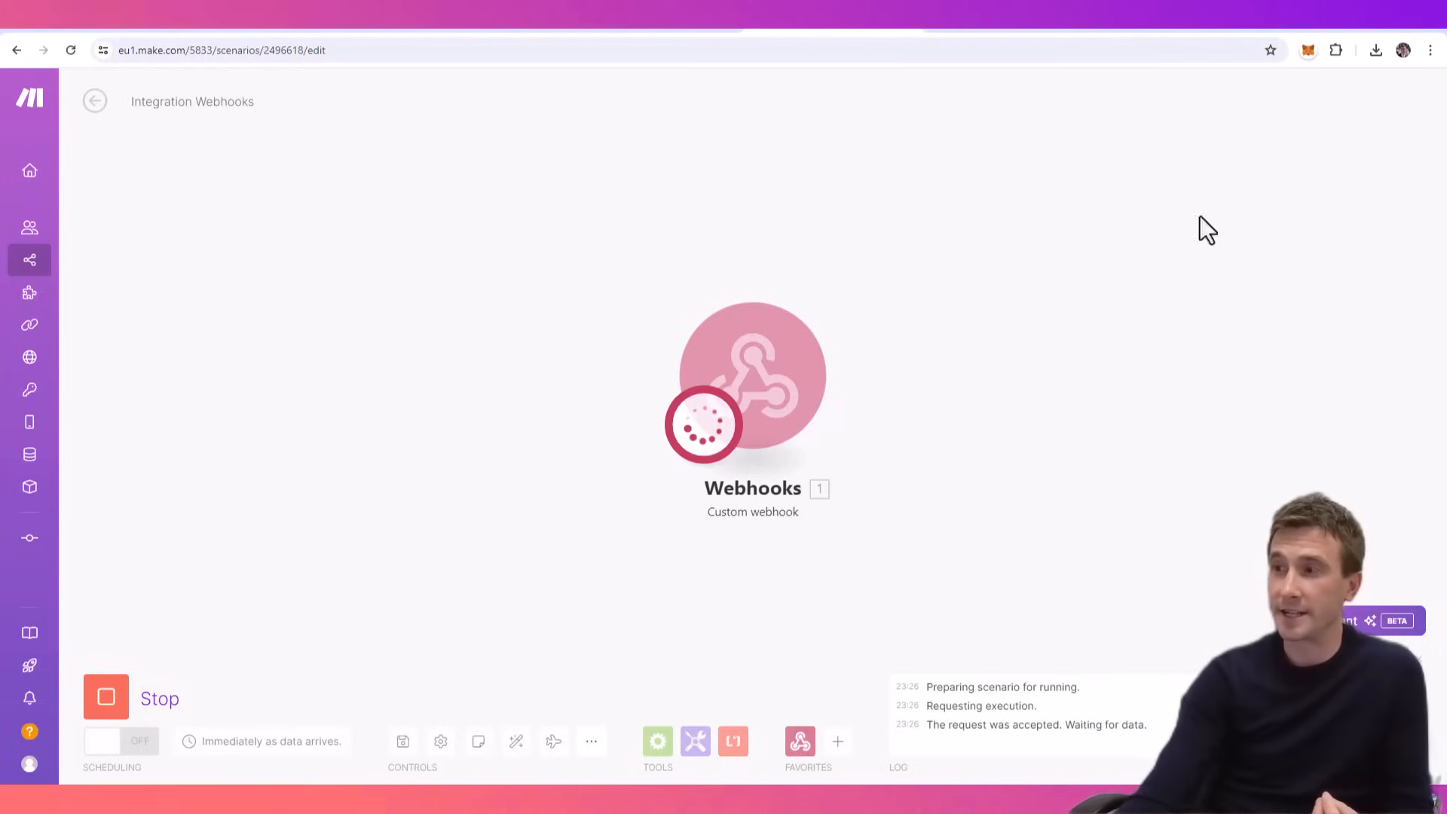
- Switch to ChatGPT, send the message "Can you please send that data again to Airtable", and allow the webhook call
click(1168, 28)
click(601, 745)
text(Can you please send )
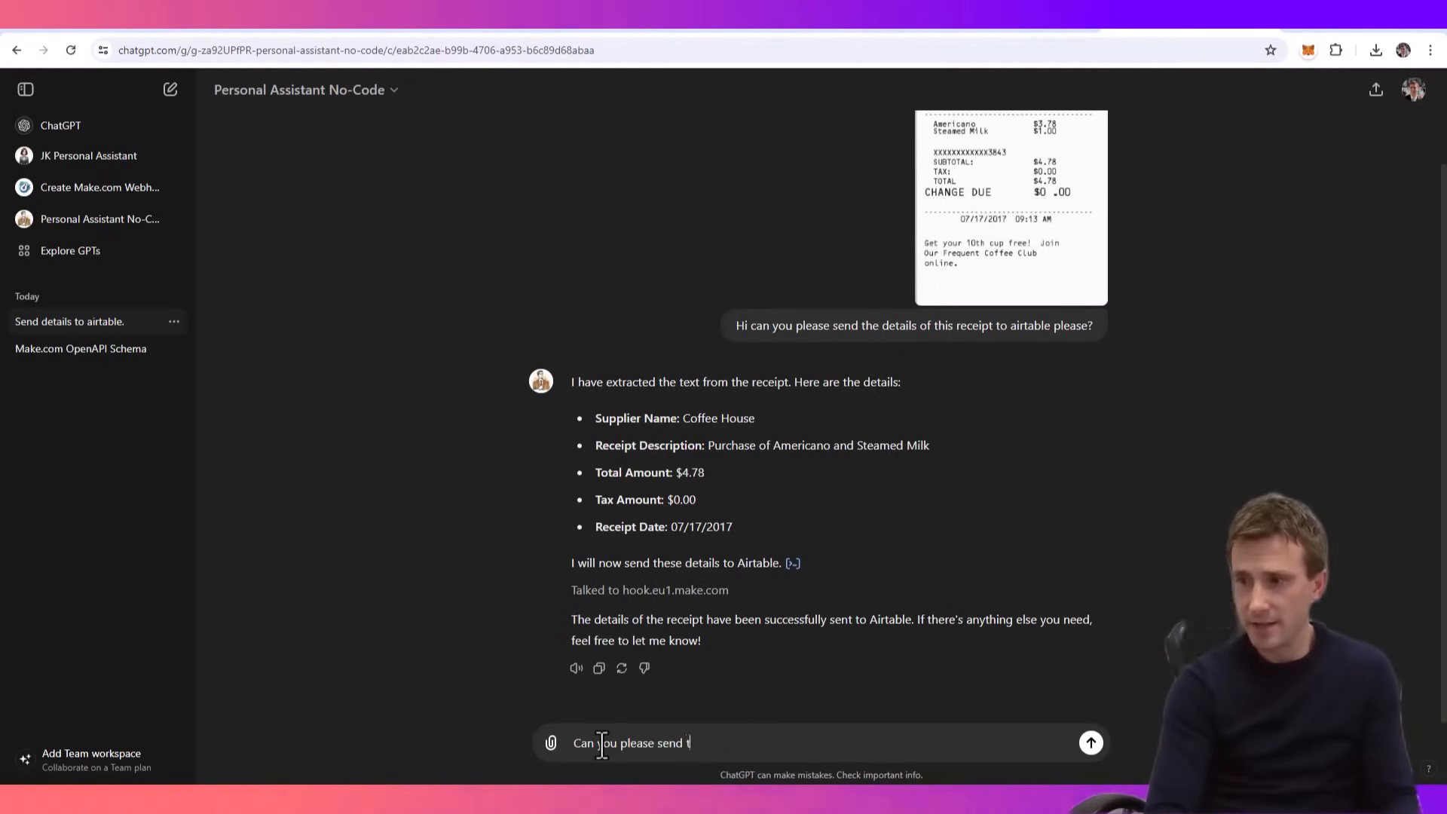
text(that data again)
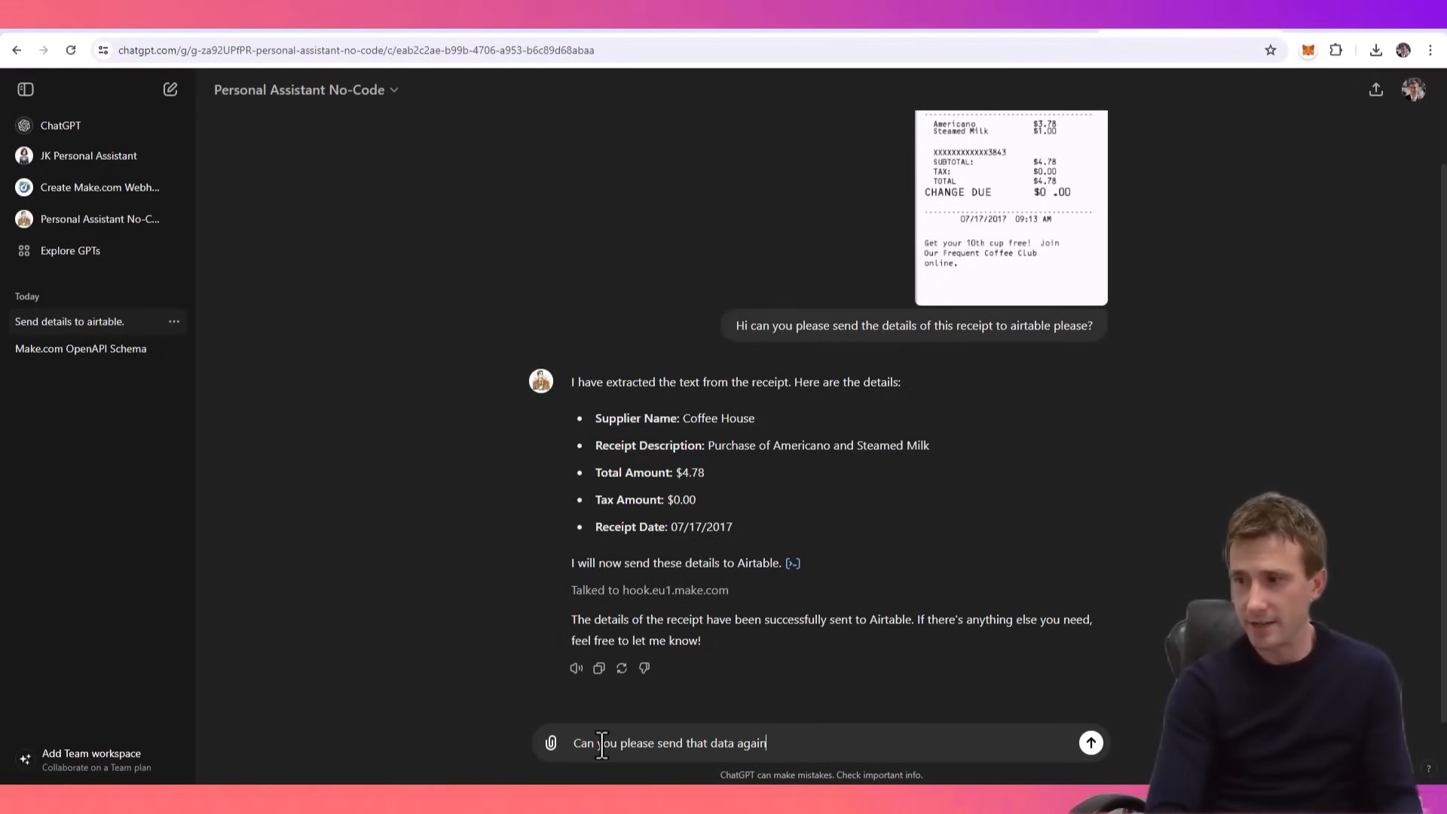
text( to Airtable)
key(Return)
click(601, 611)
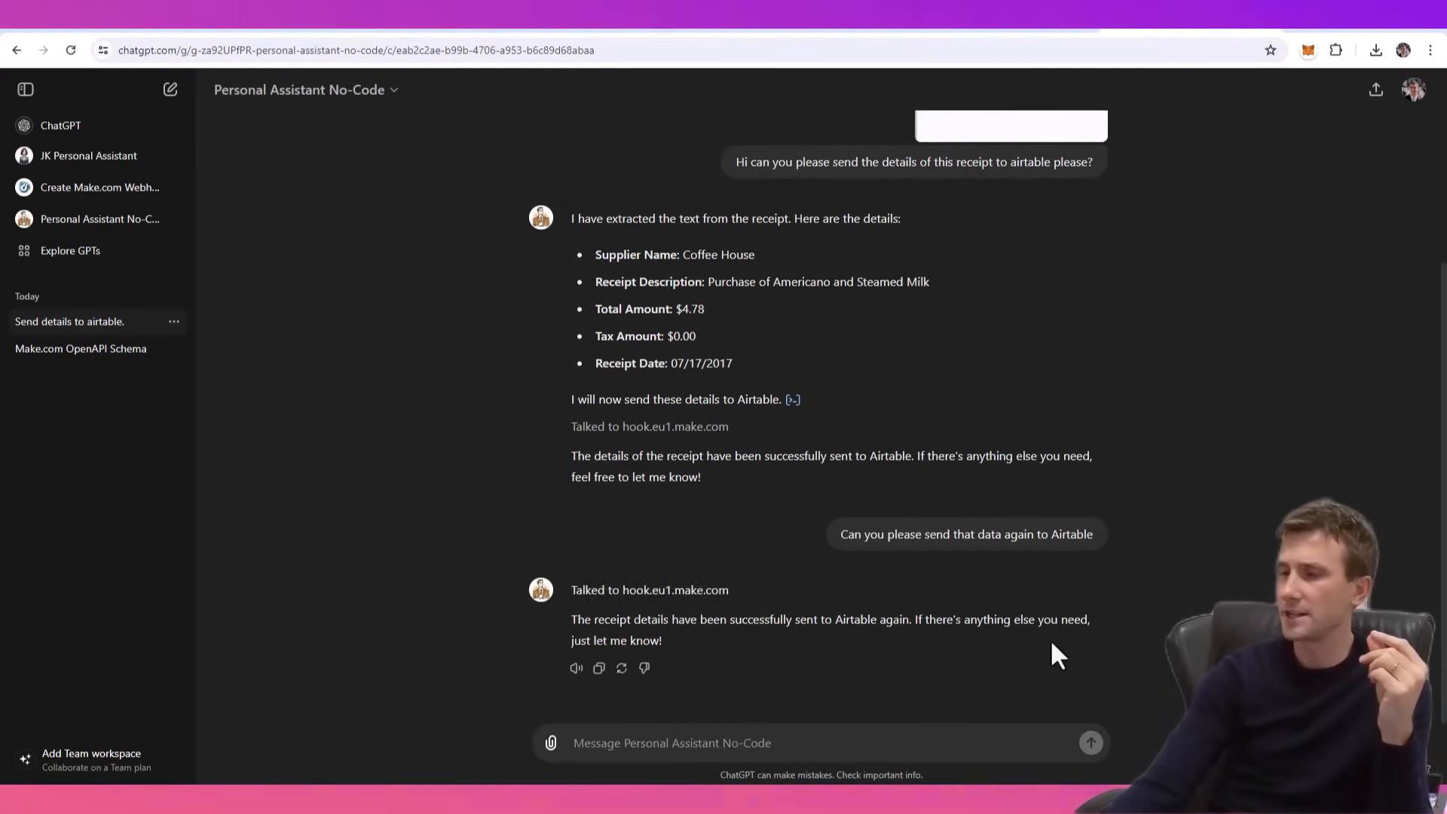
- Switch to Make.com and inspect the output bundle from the custom webhook's run
click(801, 29)
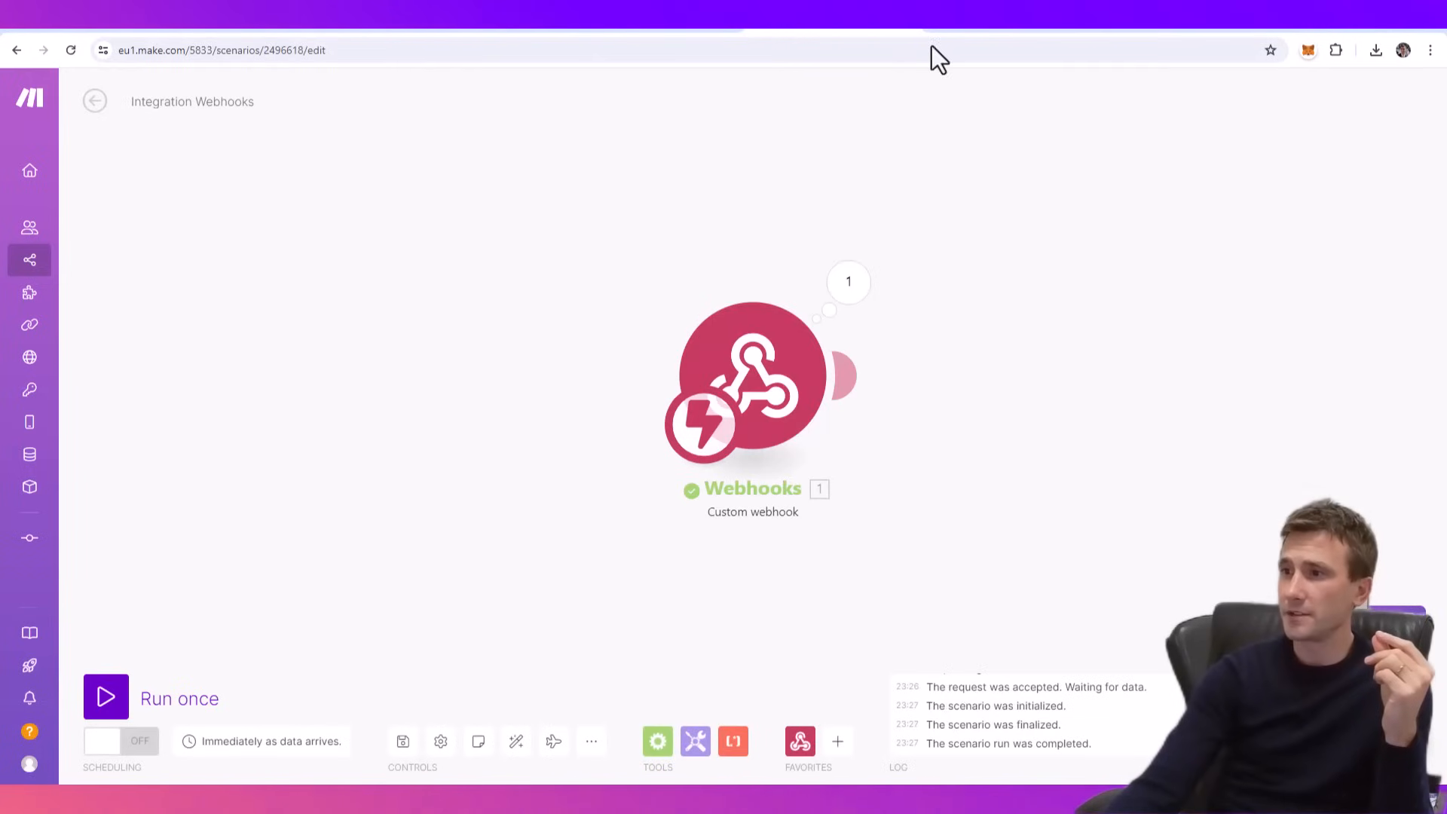
click(849, 282)
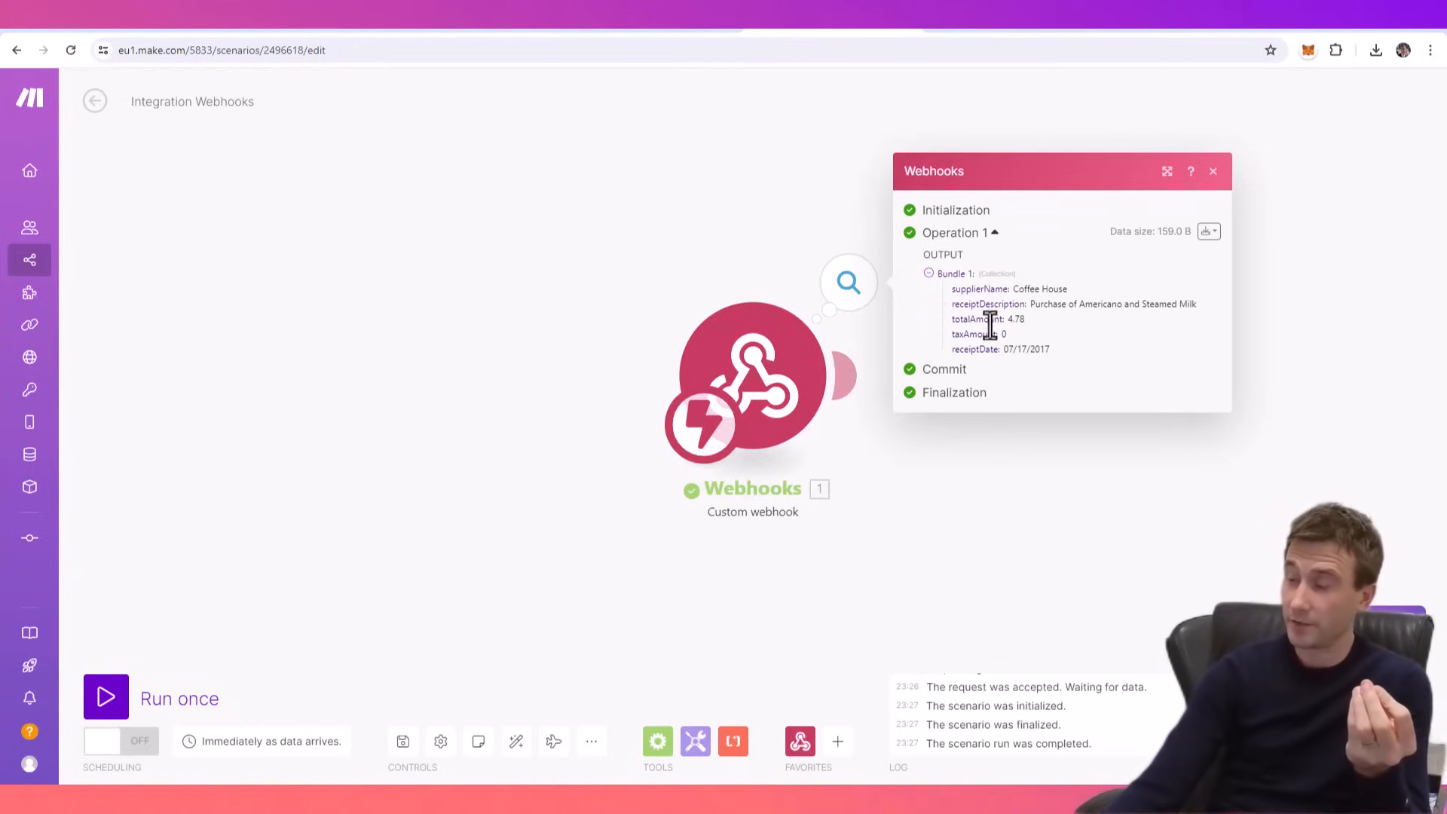
click(819, 175)
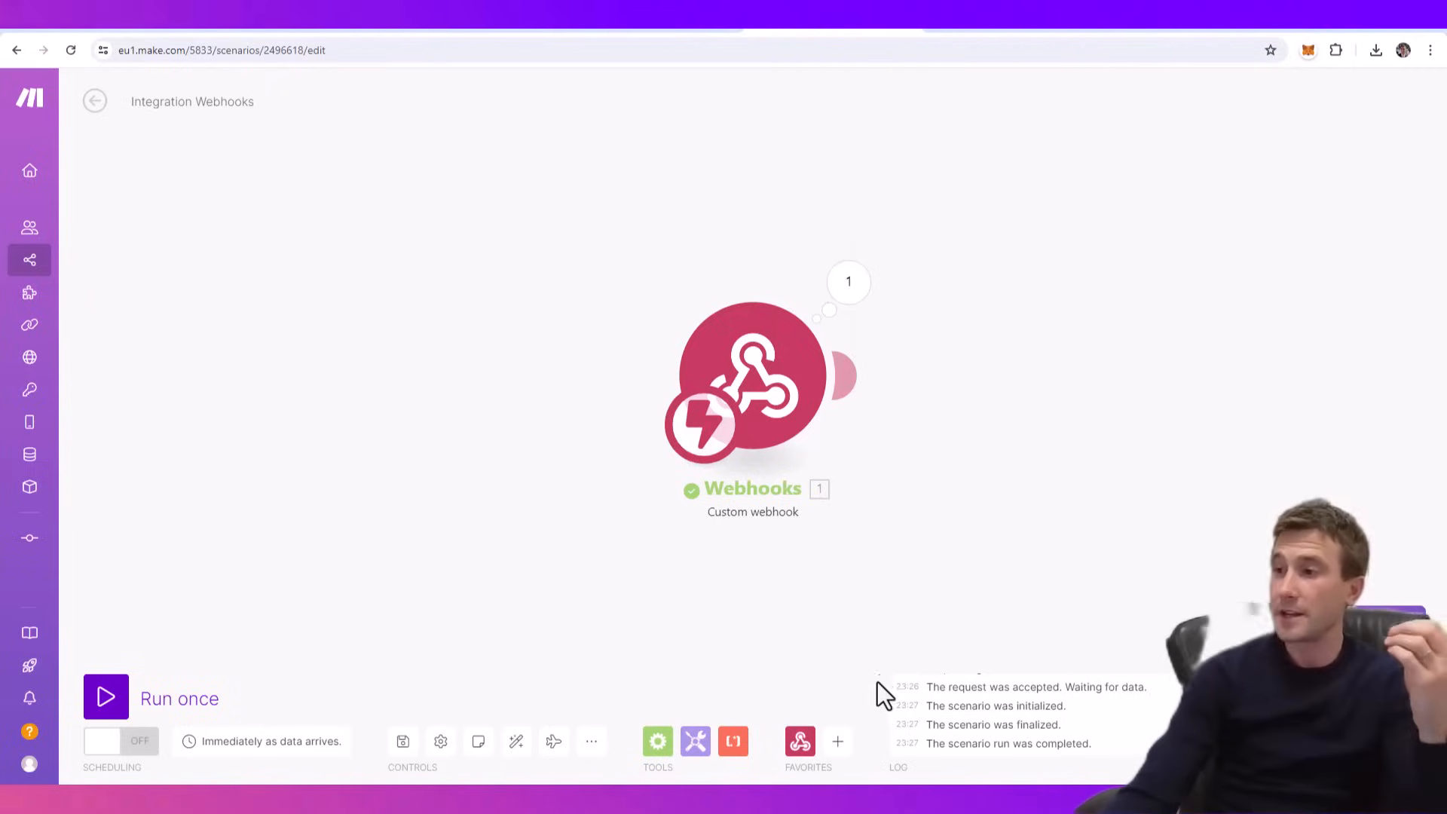
- Add an Airtable Create a Record module directly after the custom webhook module
click(839, 738)
click(904, 488)
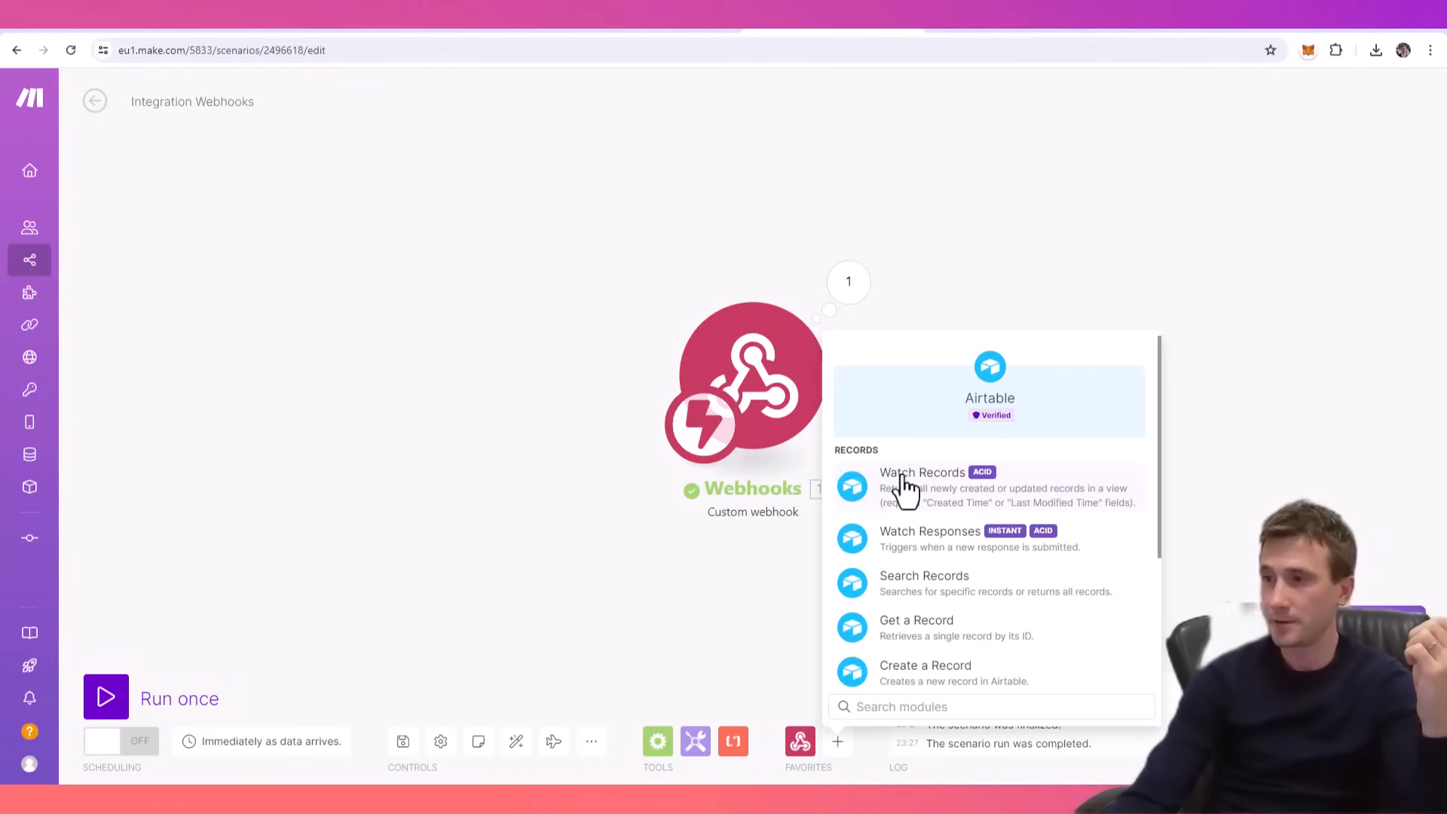
scroll(1007, 512, down, 1)
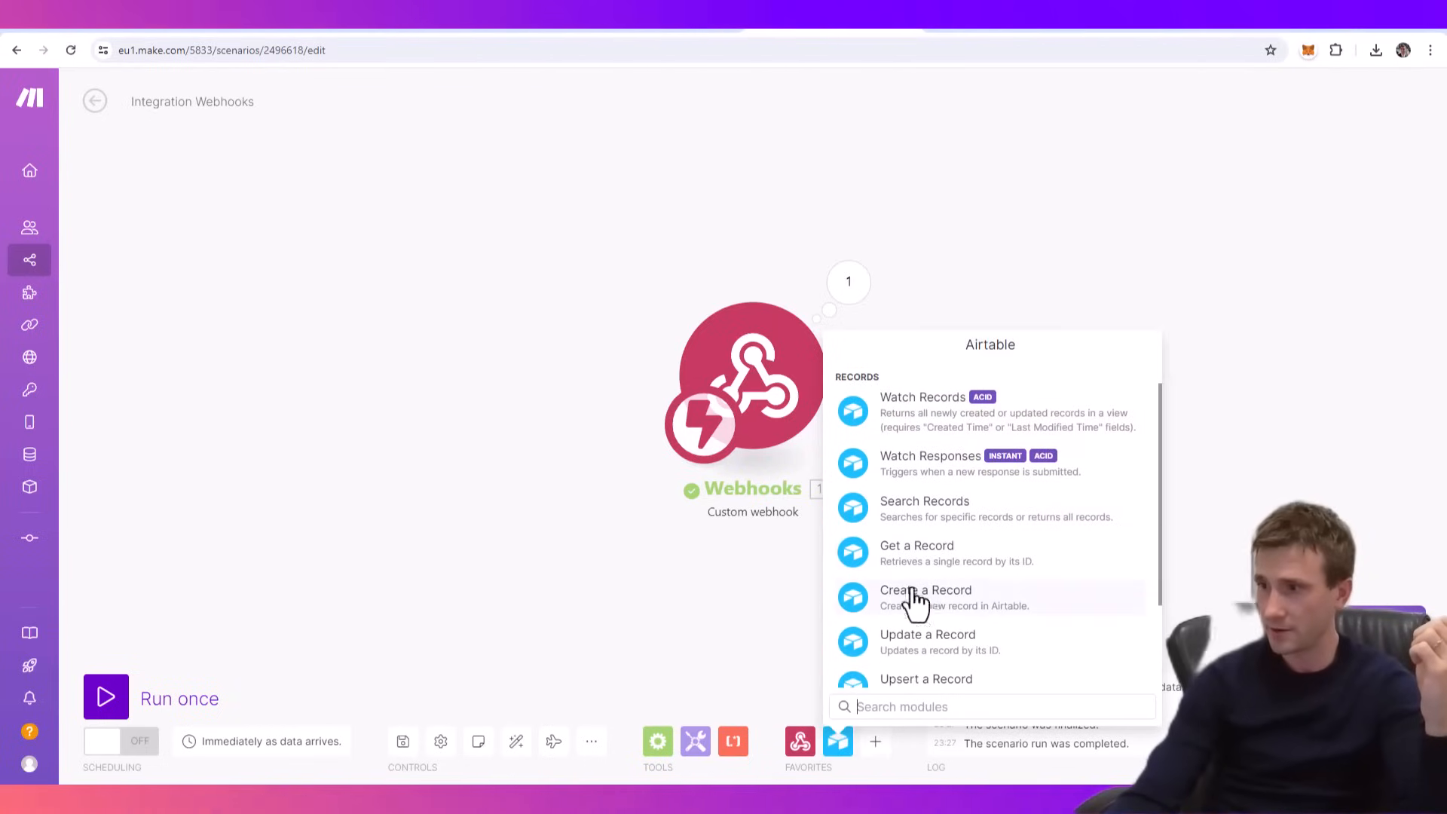
drag(956, 607, 1018, 380)
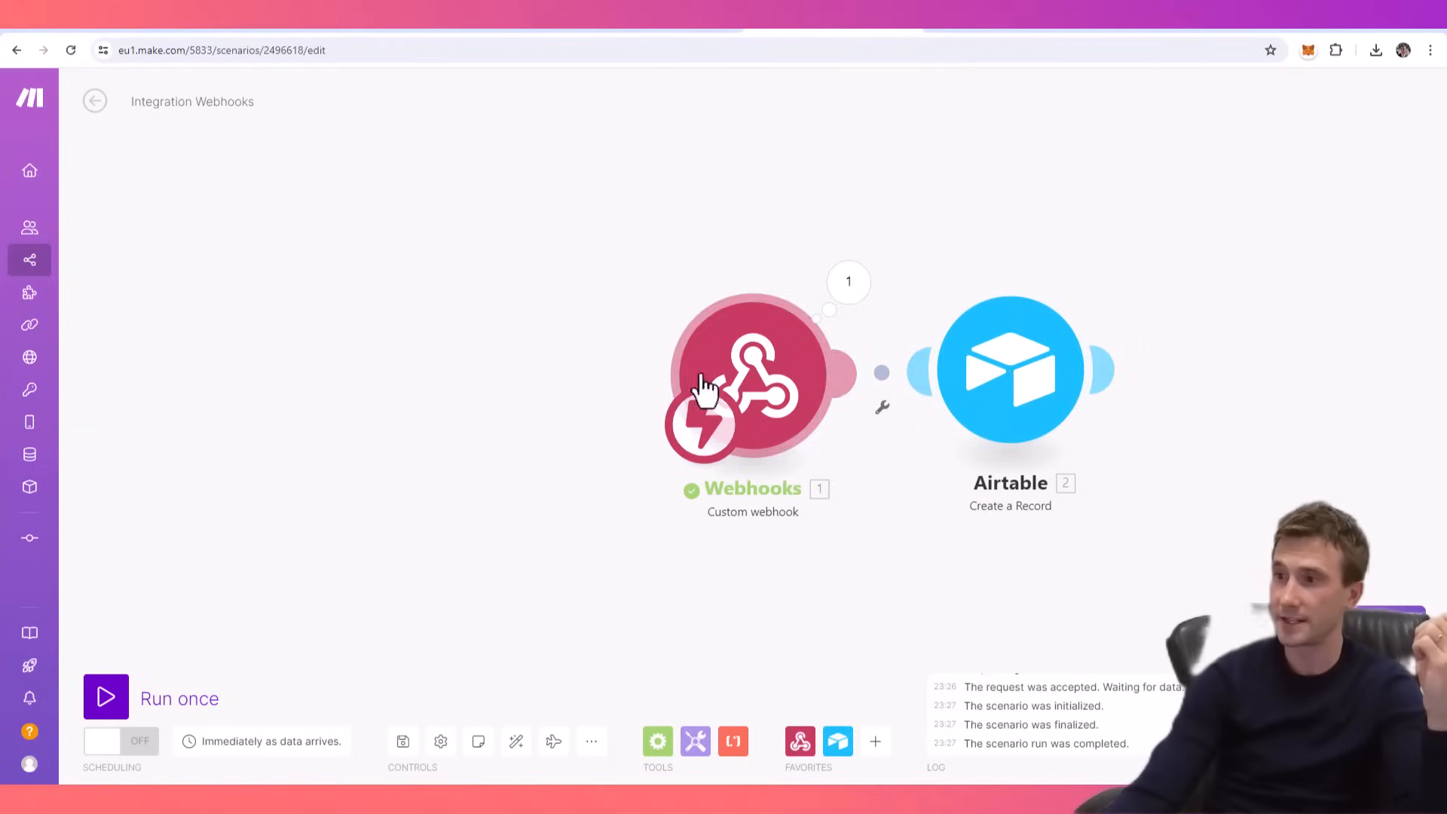
- Set the Airtable module's base to ChatGPT Personal Assistant and its table to Expenses, and look through the record fields
click(1005, 394)
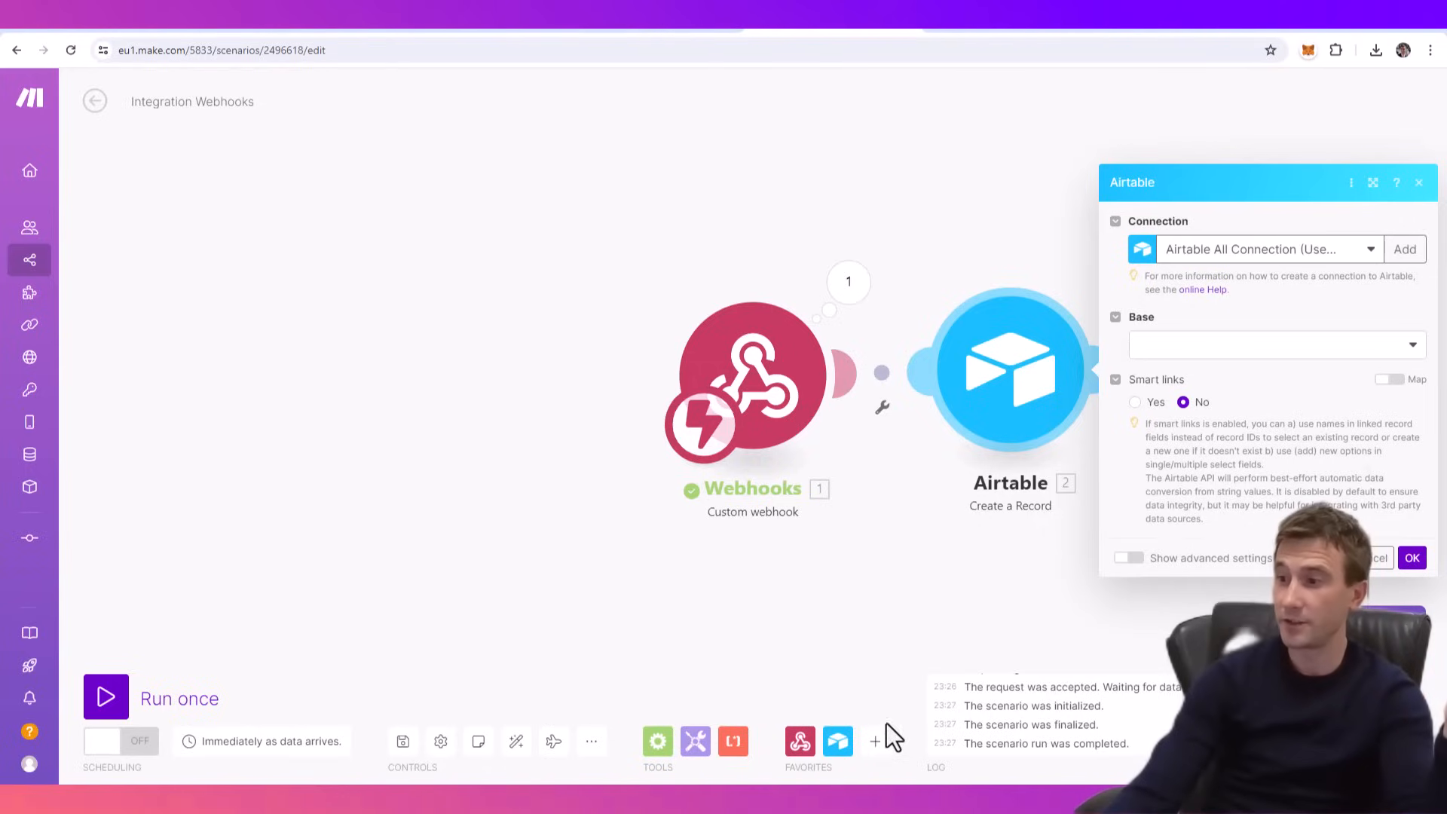
click(875, 744)
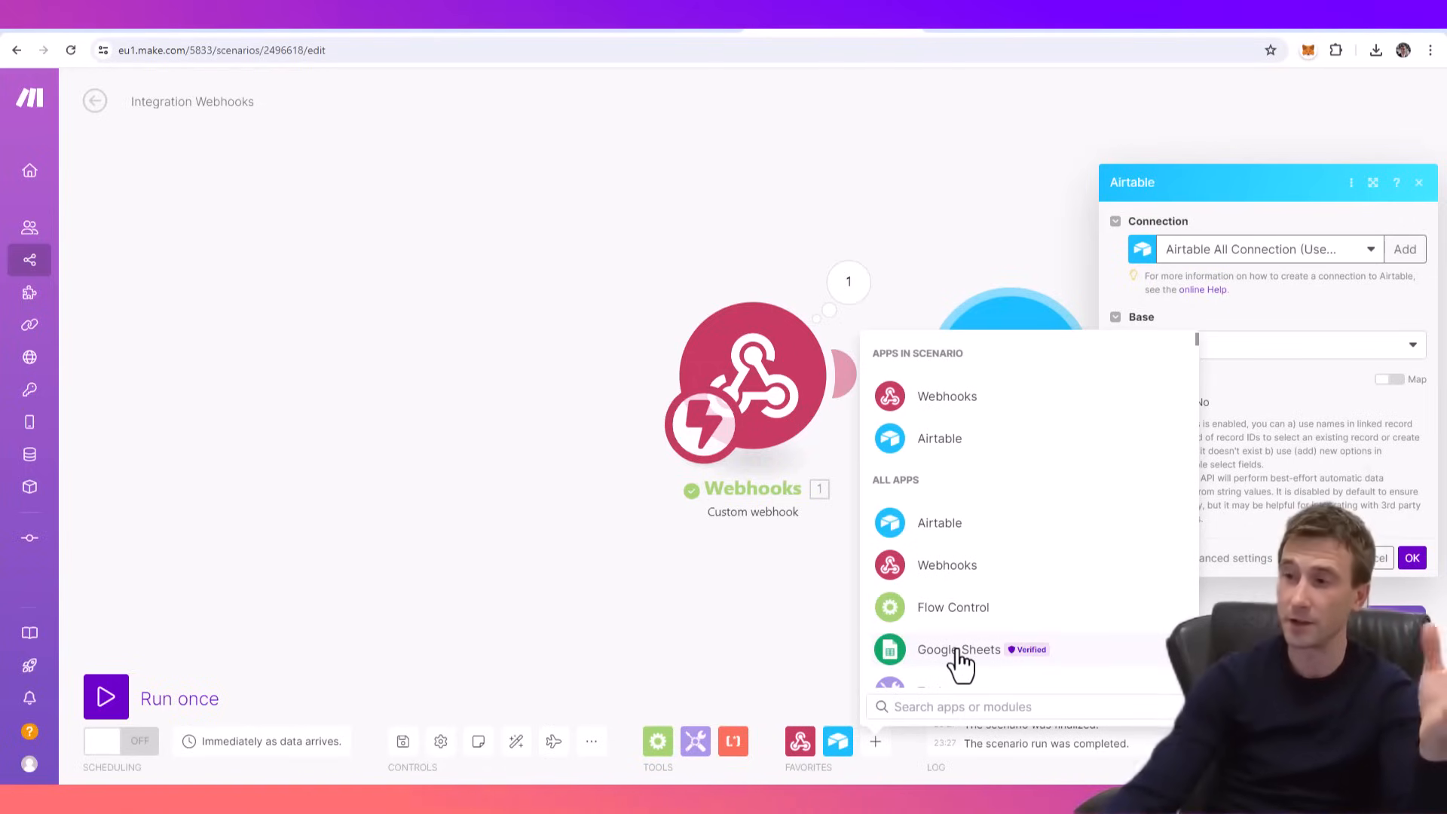
click(980, 215)
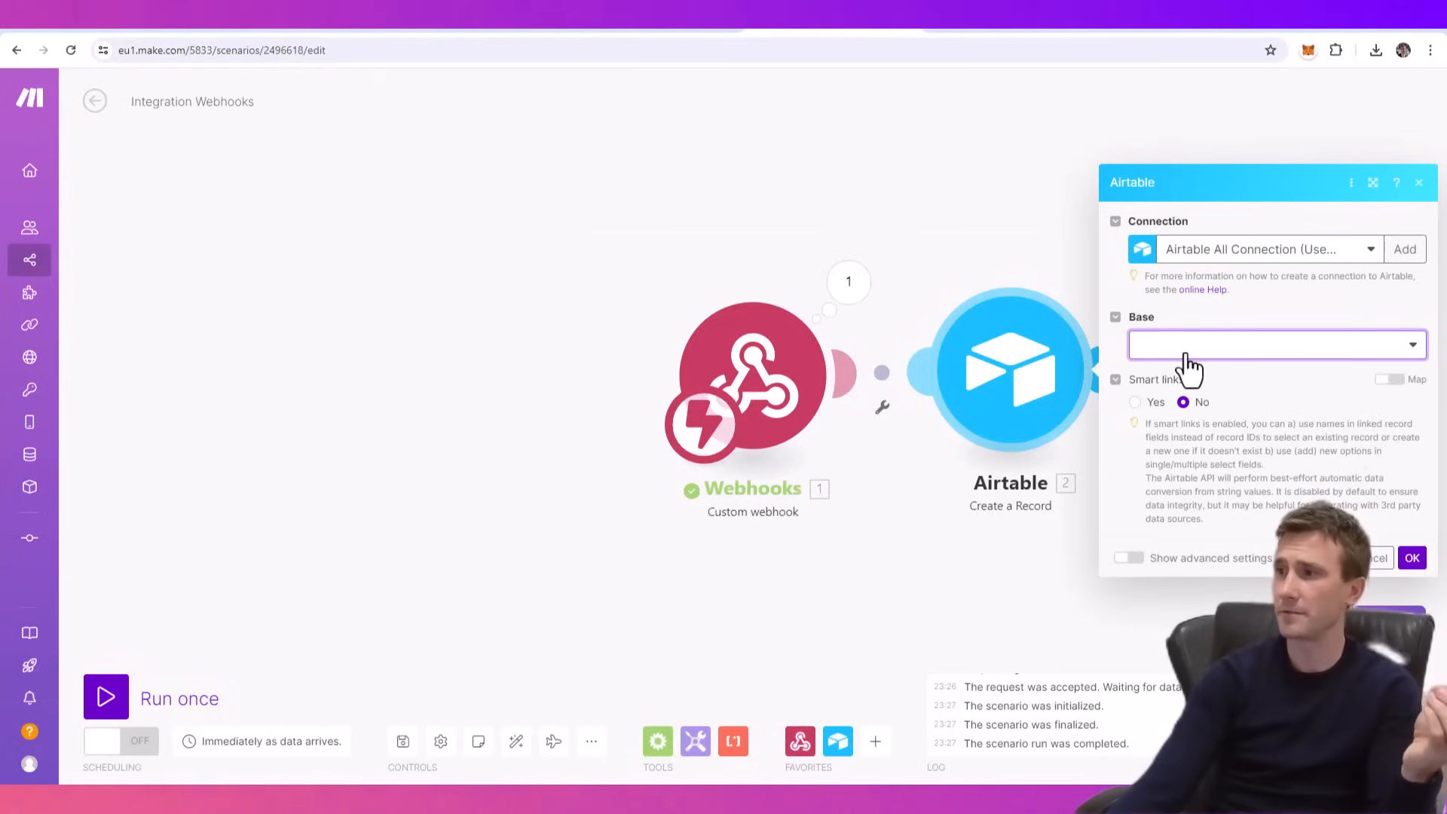
click(1188, 367)
click(1270, 349)
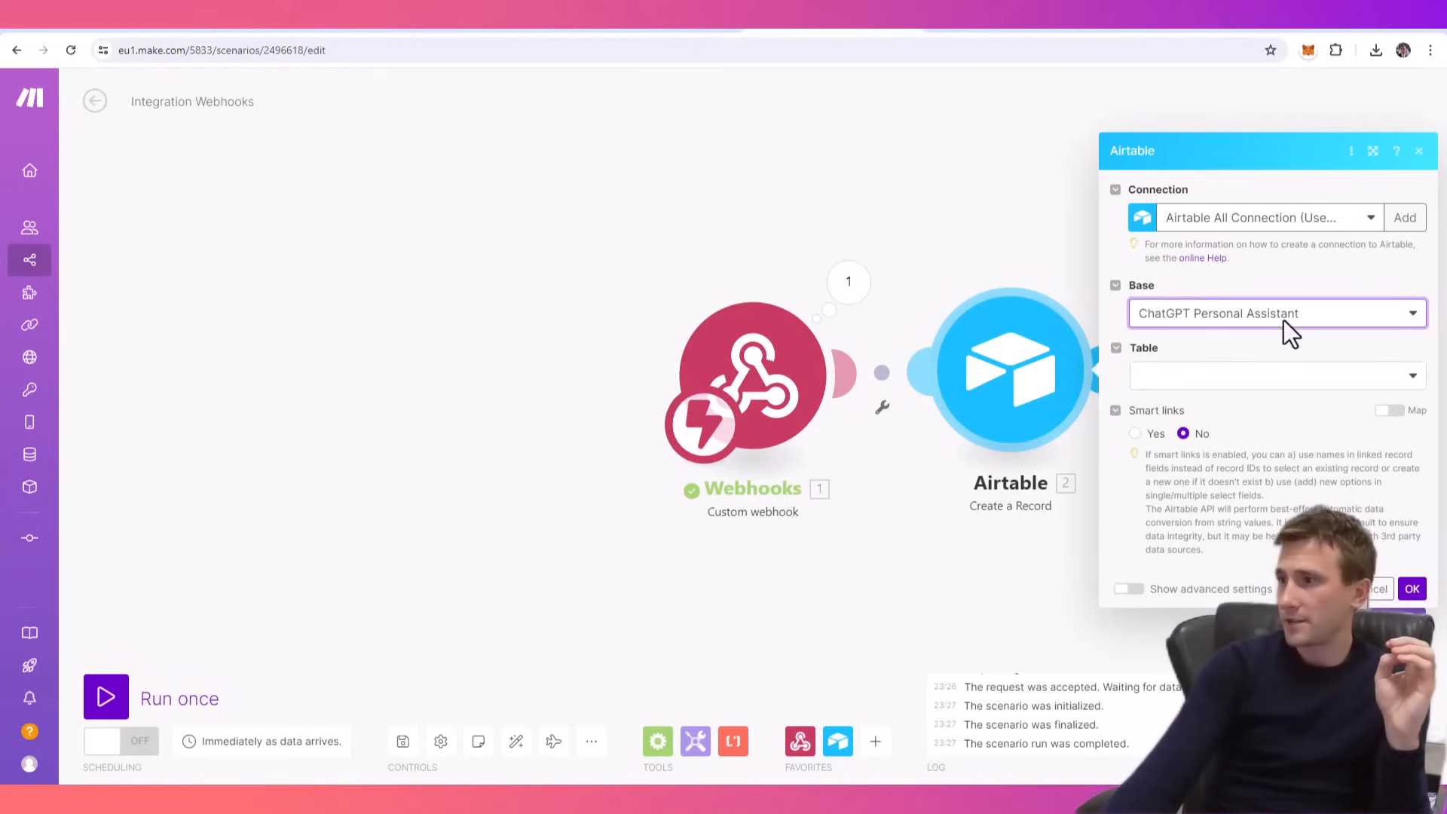
click(1218, 389)
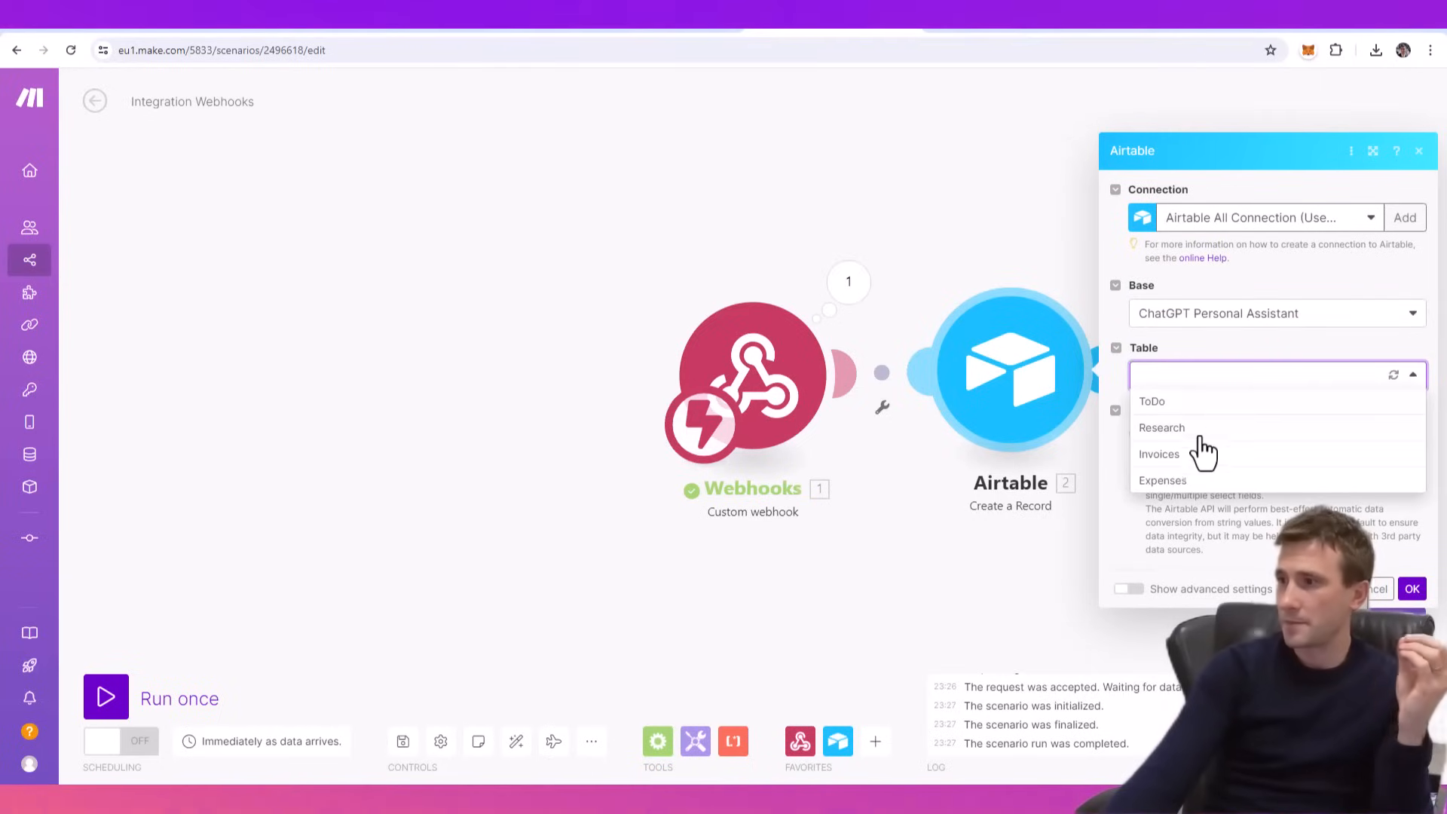
click(1163, 483)
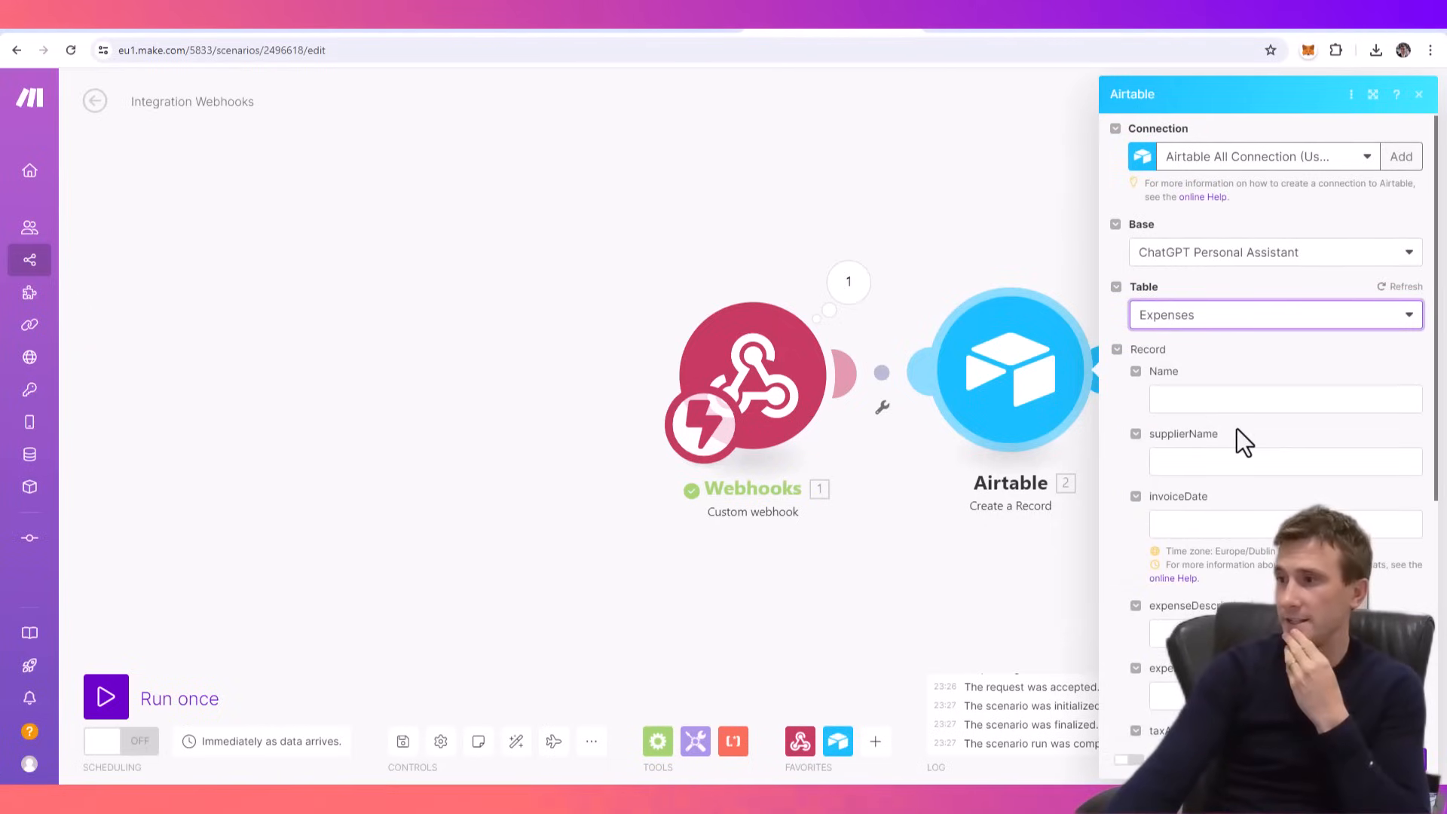
scroll(1237, 428, down, 3)
scroll(1206, 337, up, 1)
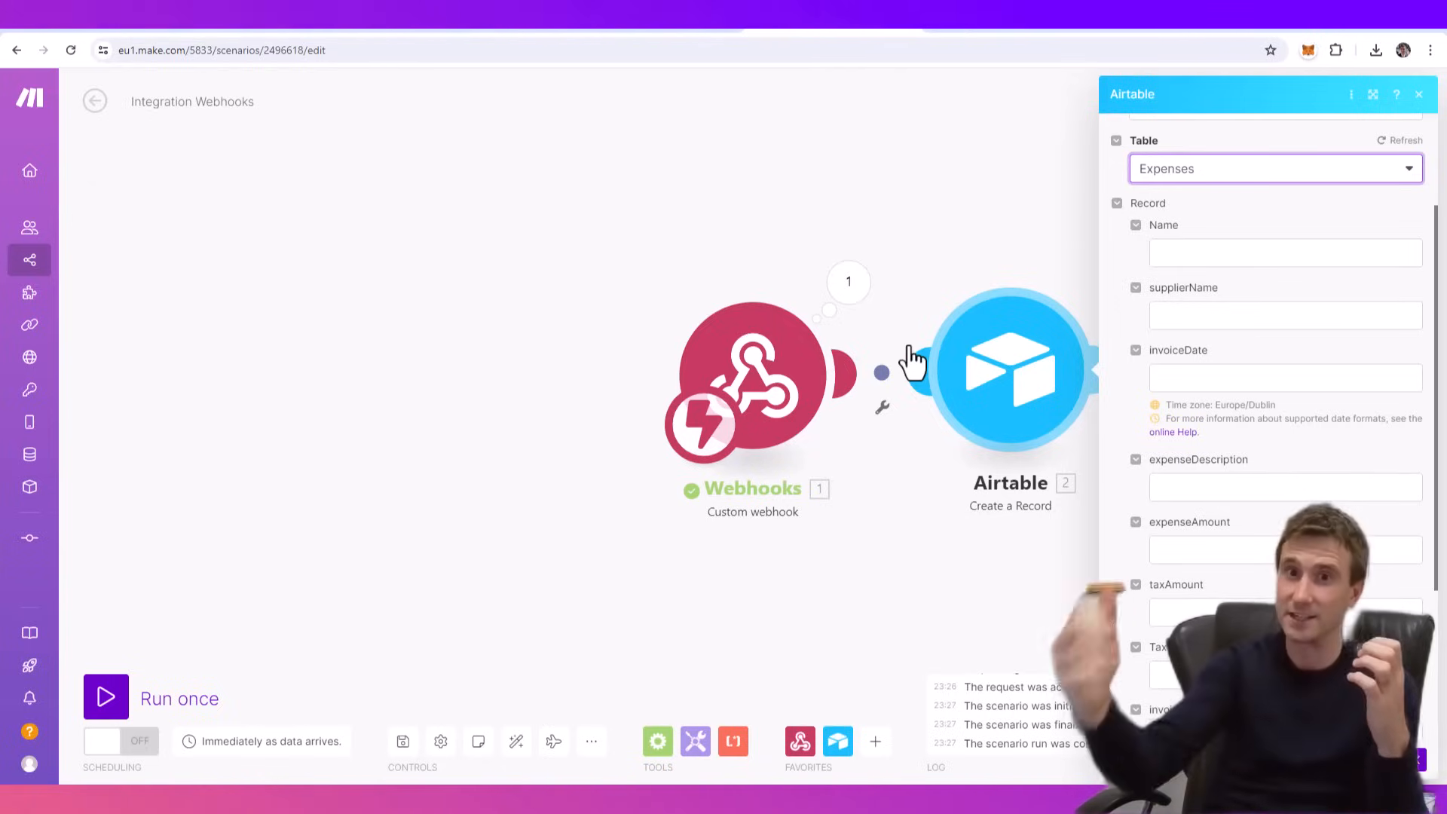
- Map the webhook's supplierName to the record's supplierName field and receiptDate to invoiceDate
click(1185, 317)
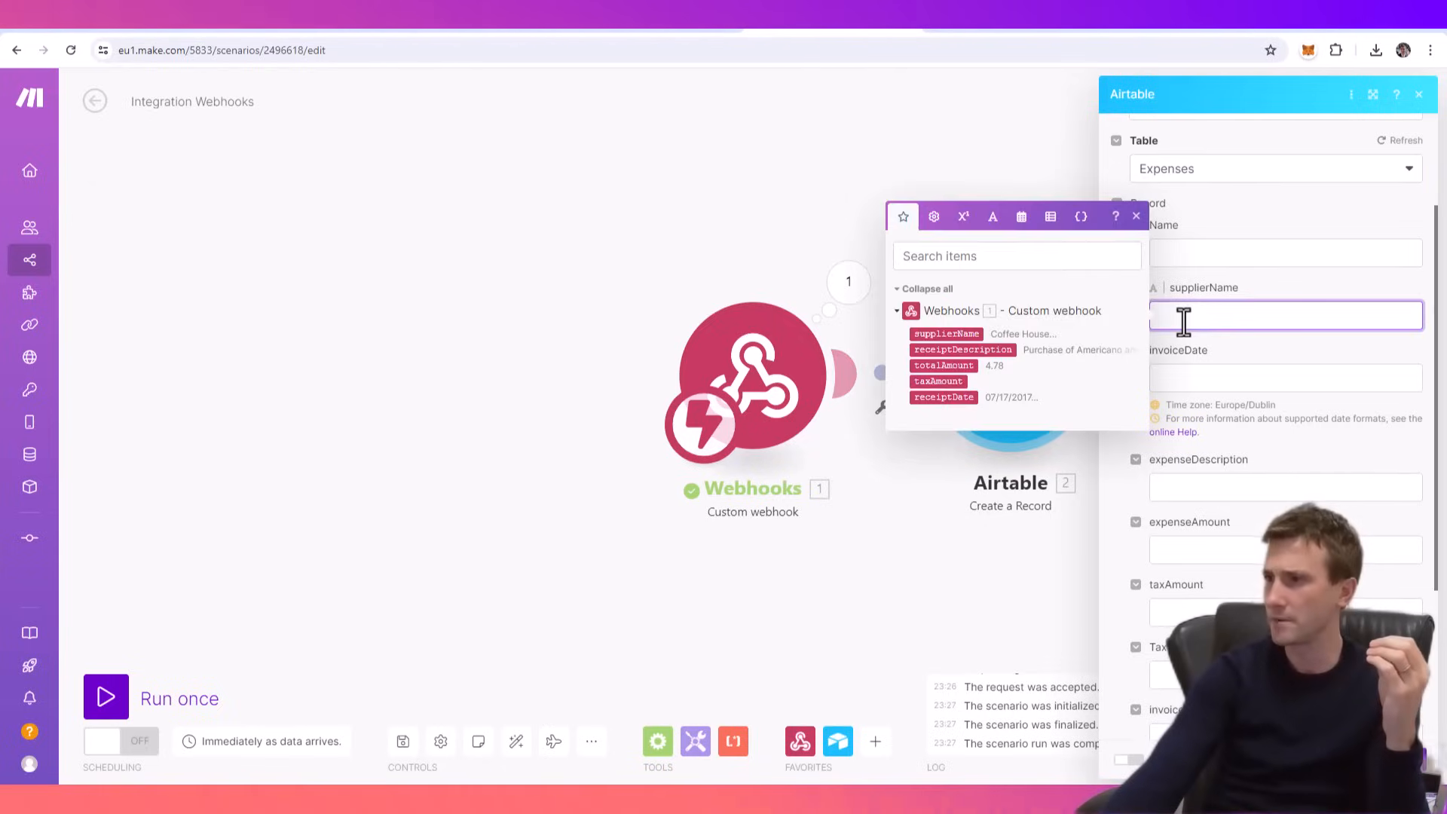
click(946, 333)
click(1184, 377)
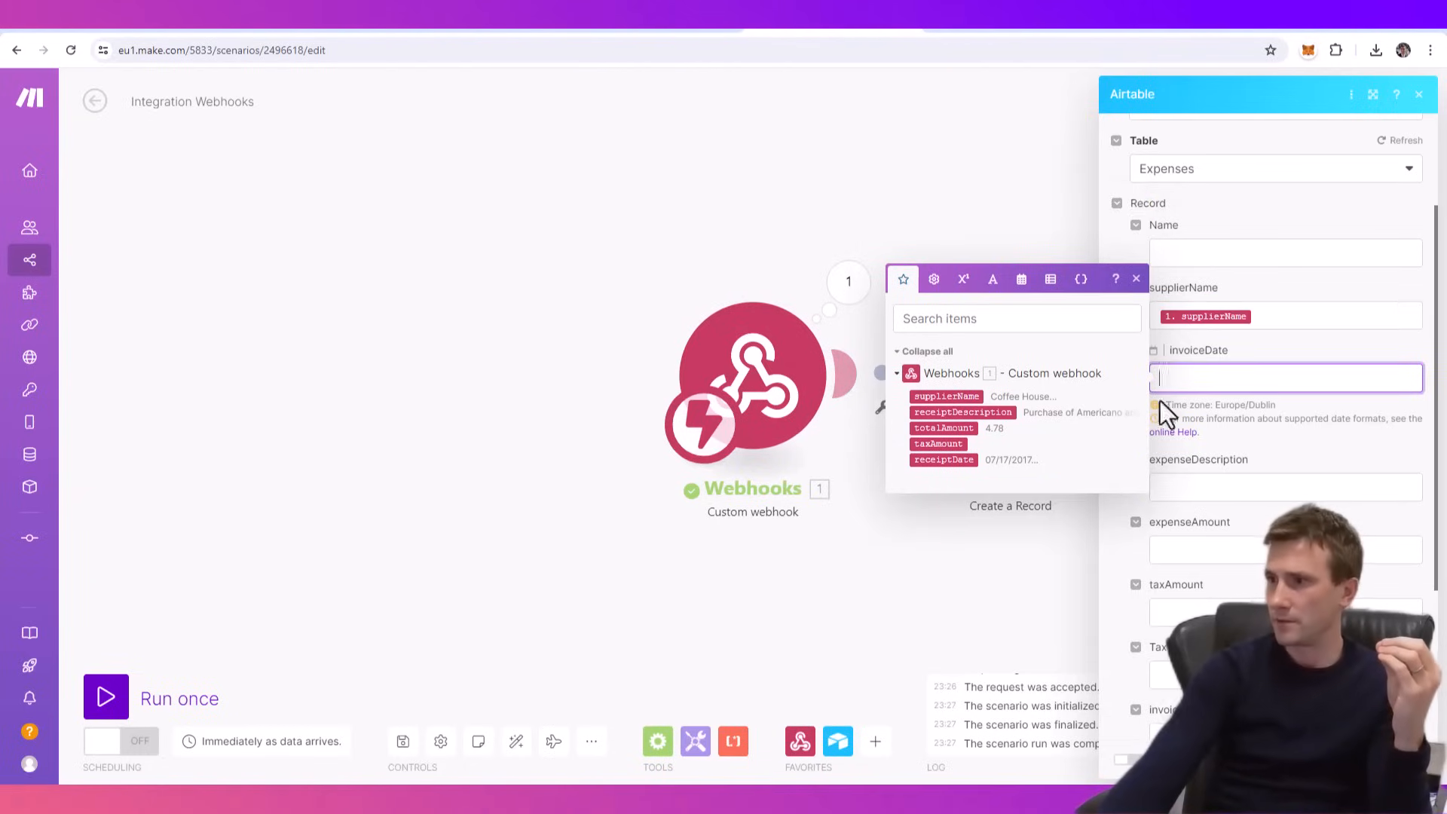
click(956, 460)
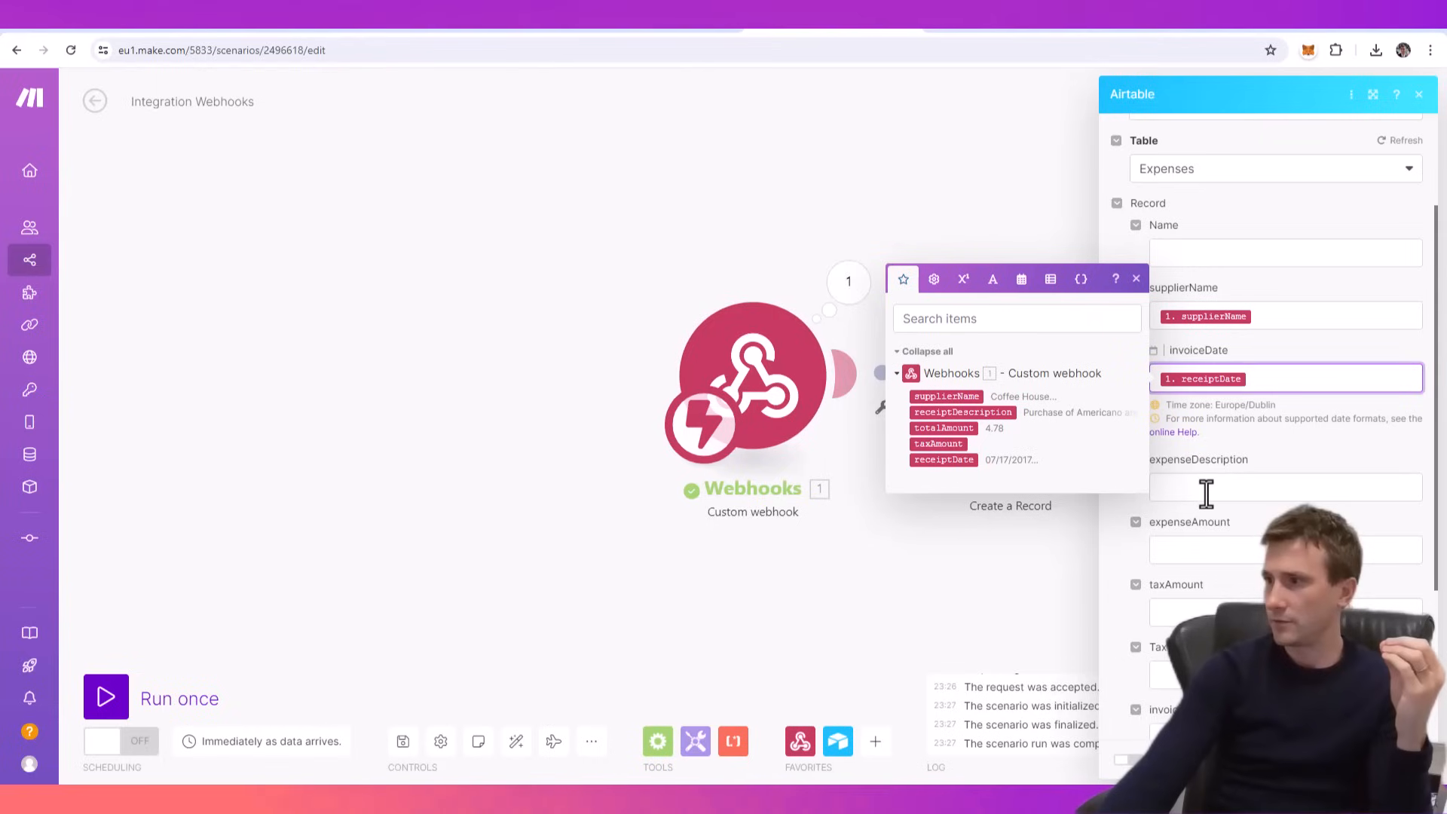
- Map receiptDescription to expenseDescription, totalAmount to expenseAmount and taxAmount to taxAmount, and save the Airtable module's settings
click(1205, 487)
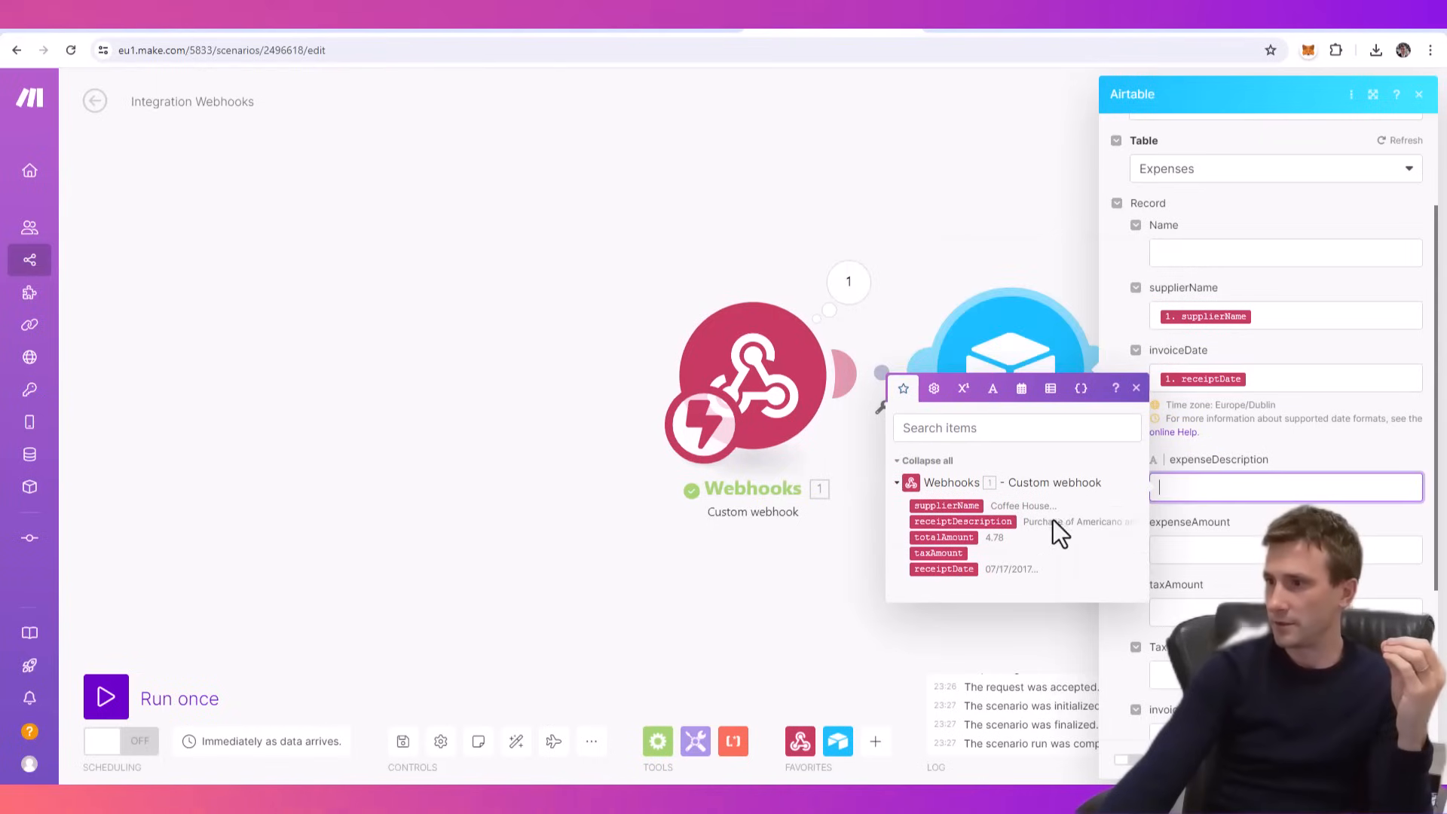
click(1003, 520)
click(1211, 550)
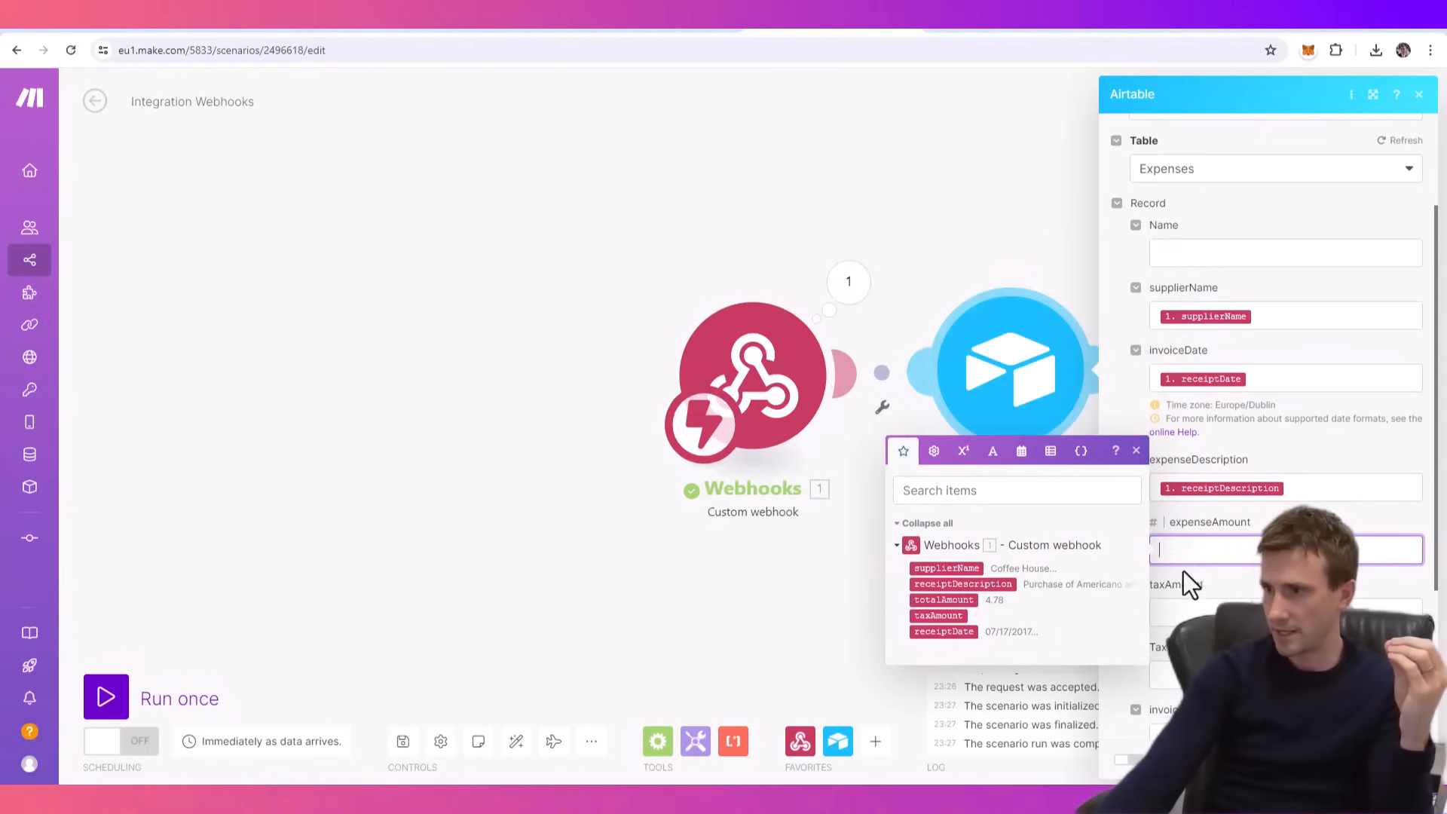
click(943, 600)
click(1189, 611)
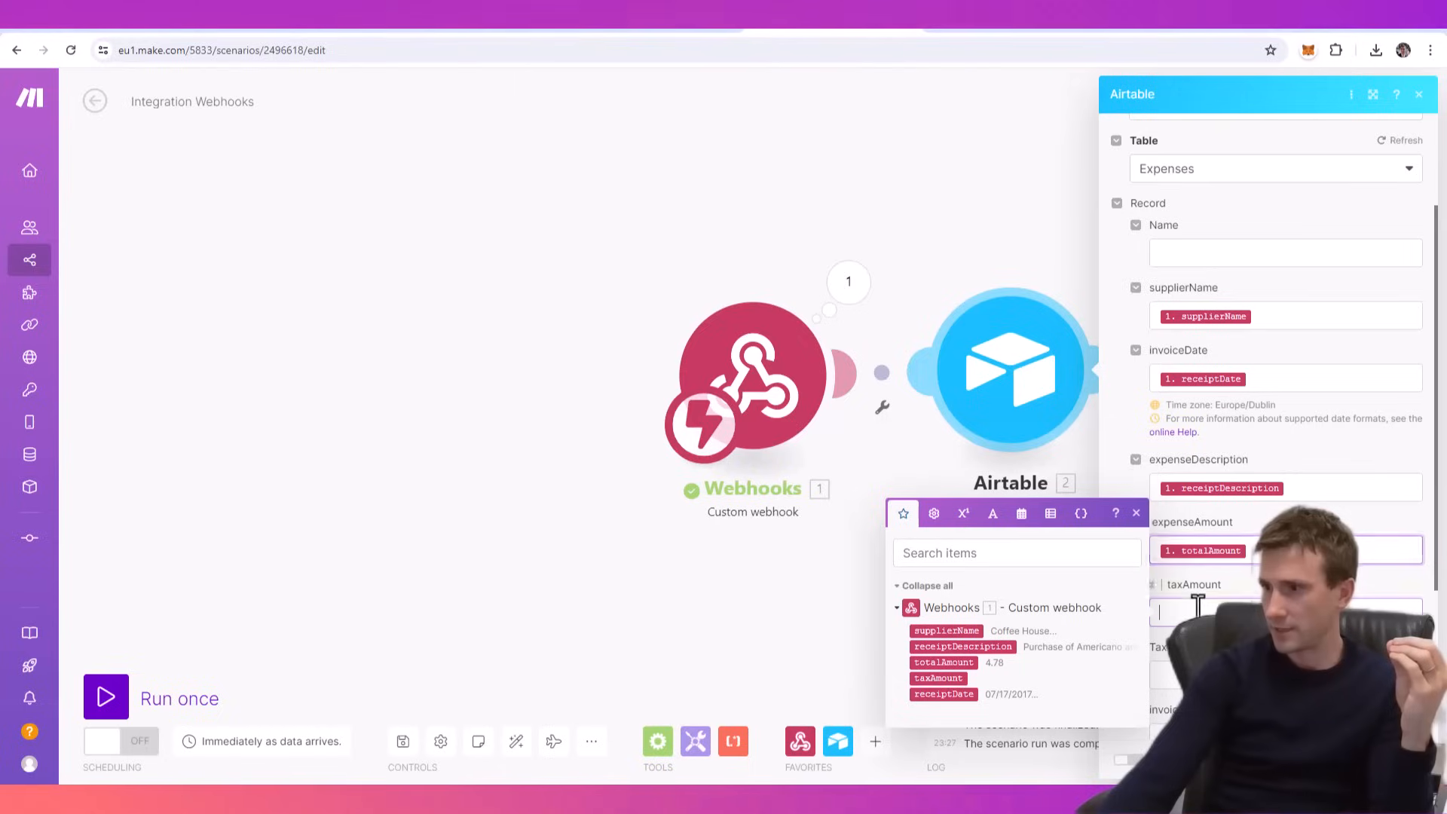
click(937, 678)
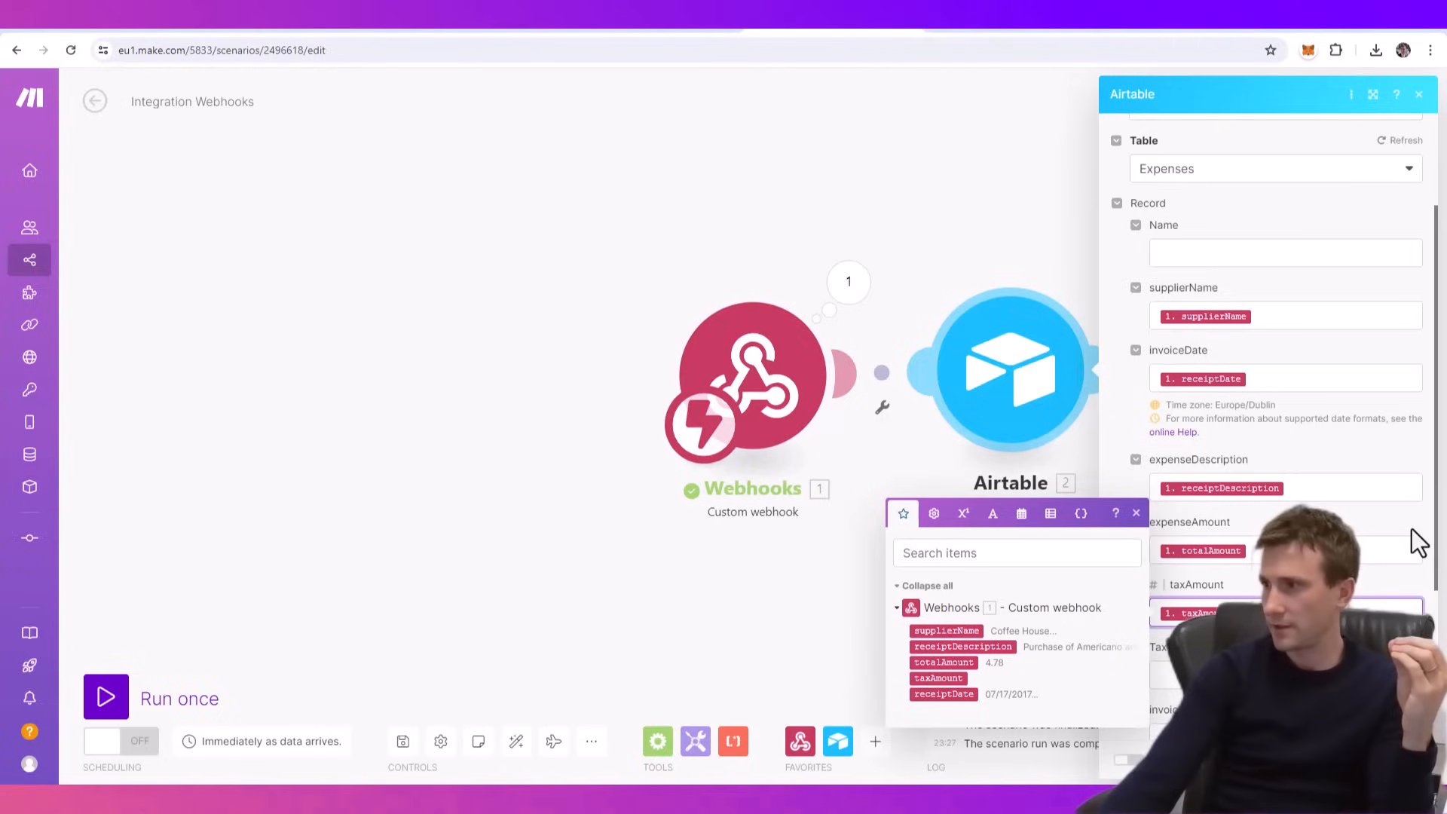
click(1412, 528)
scroll(1386, 478, up, 1)
scroll(1386, 478, up, 1)
scroll(1384, 478, down, 5)
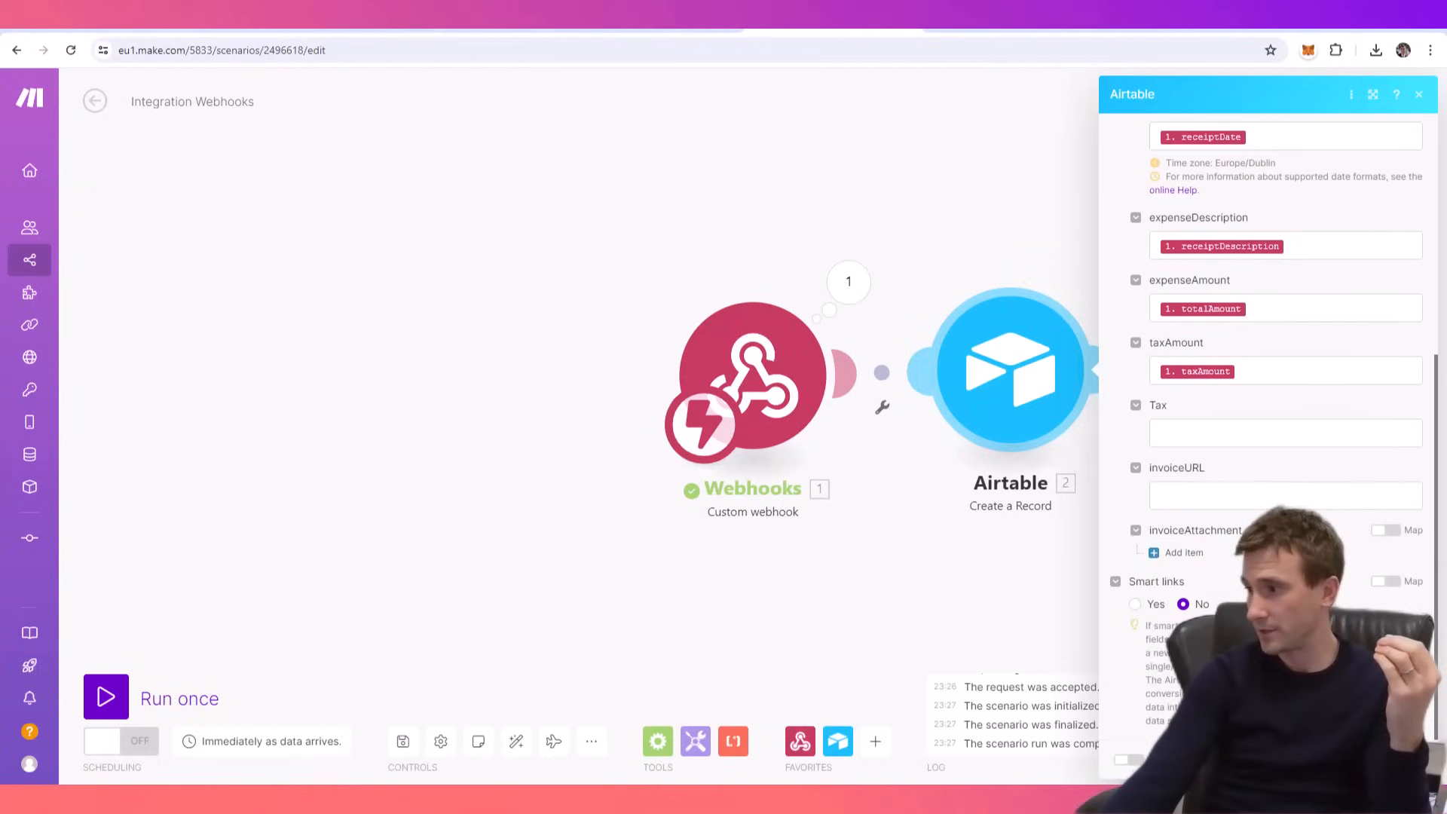
click(1408, 760)
- Run the scenario once, switch to ChatGPT, ask "Can you please send that data again to Airtable" and allow the webhook call
drag(1195, 561, 965, 524)
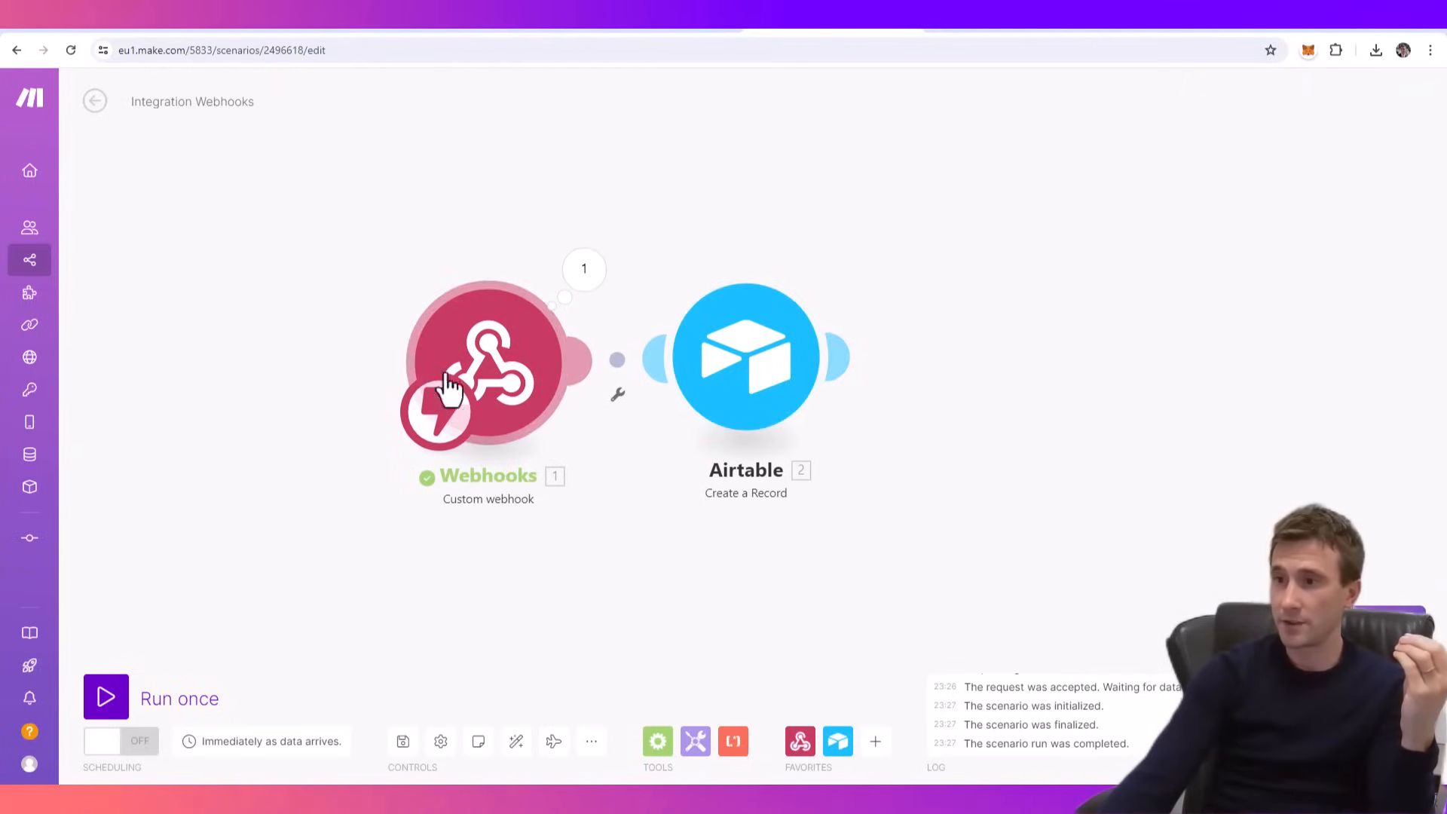
click(106, 692)
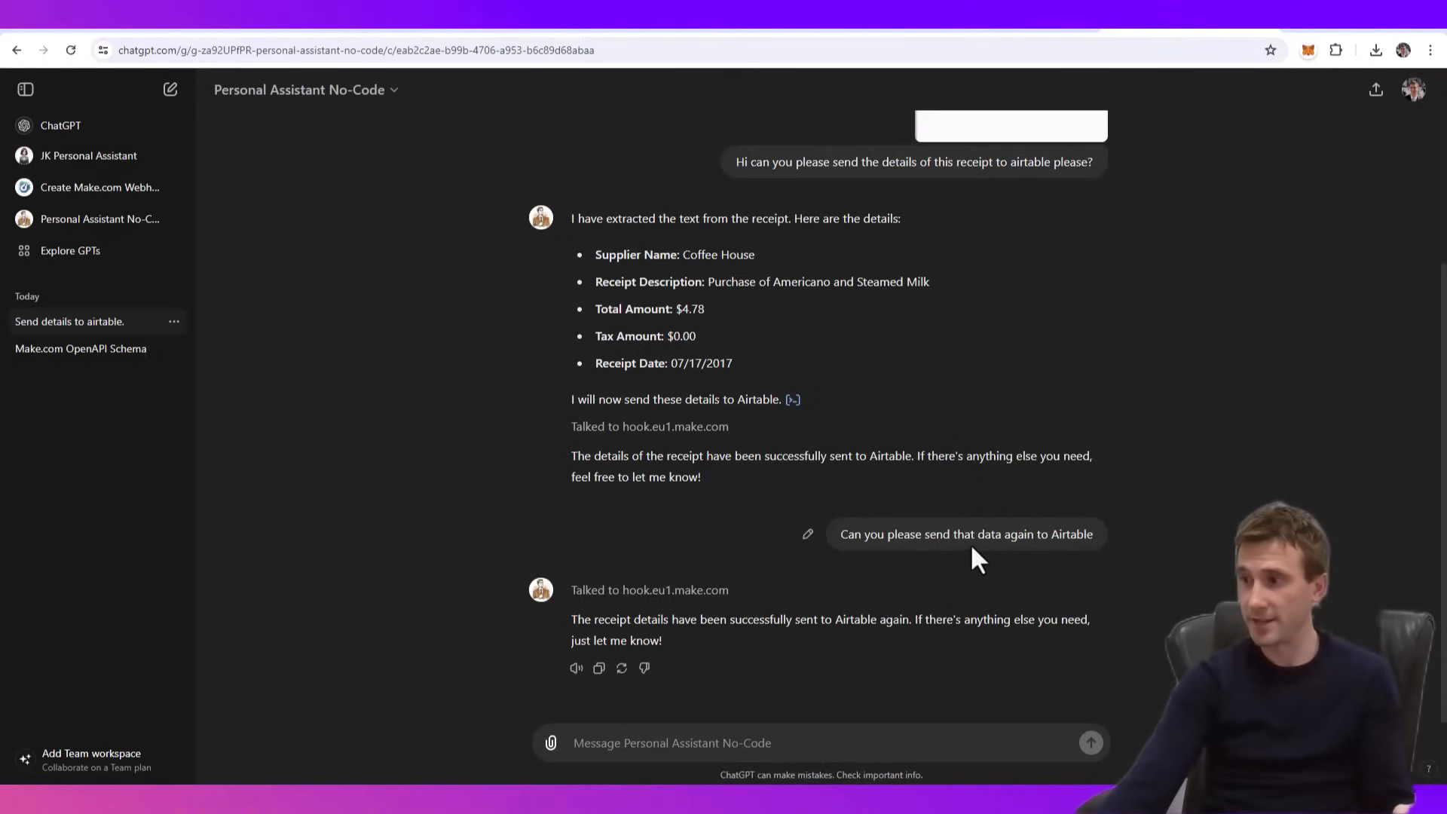
drag(1093, 536, 840, 541)
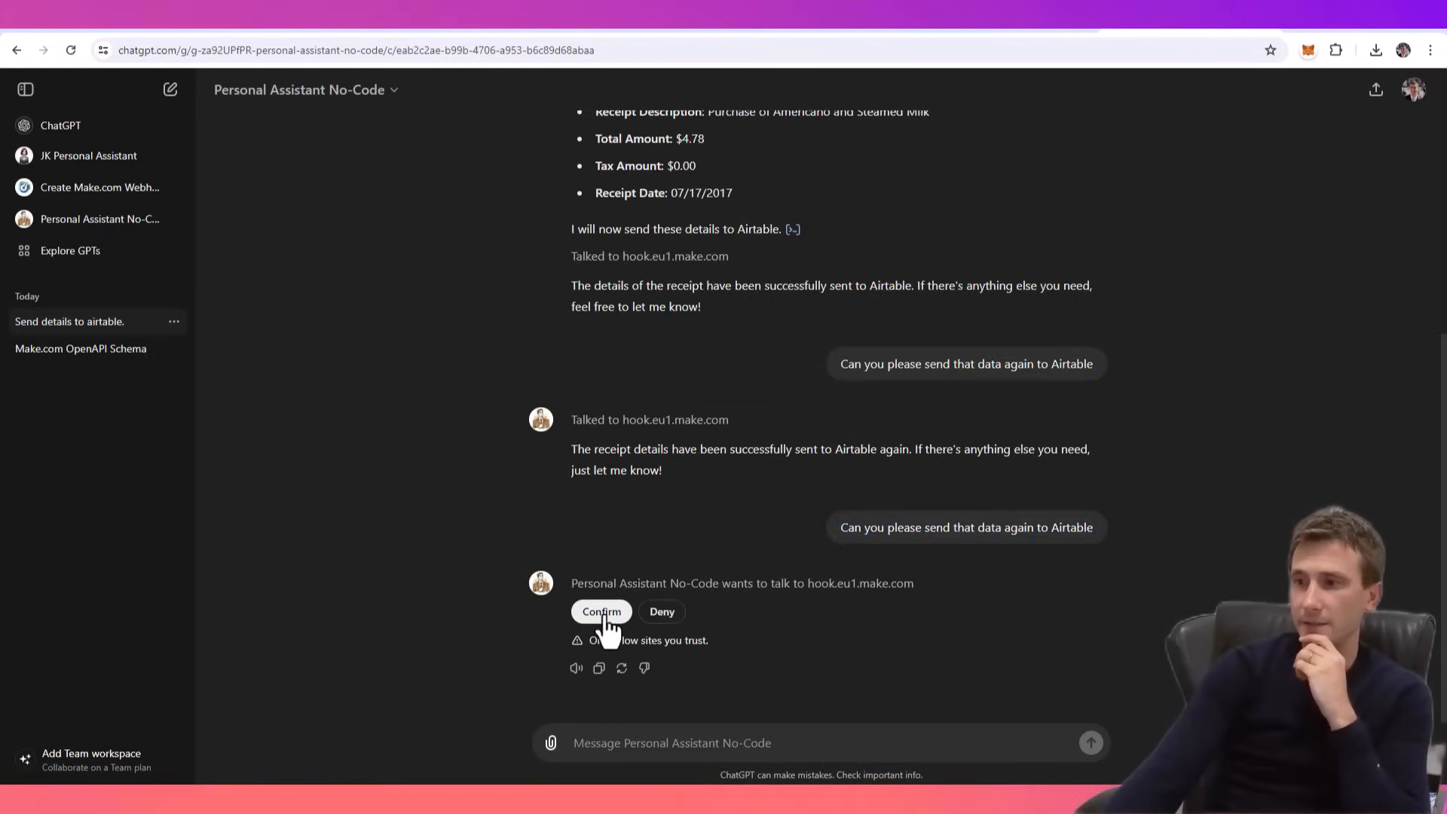
click(603, 612)
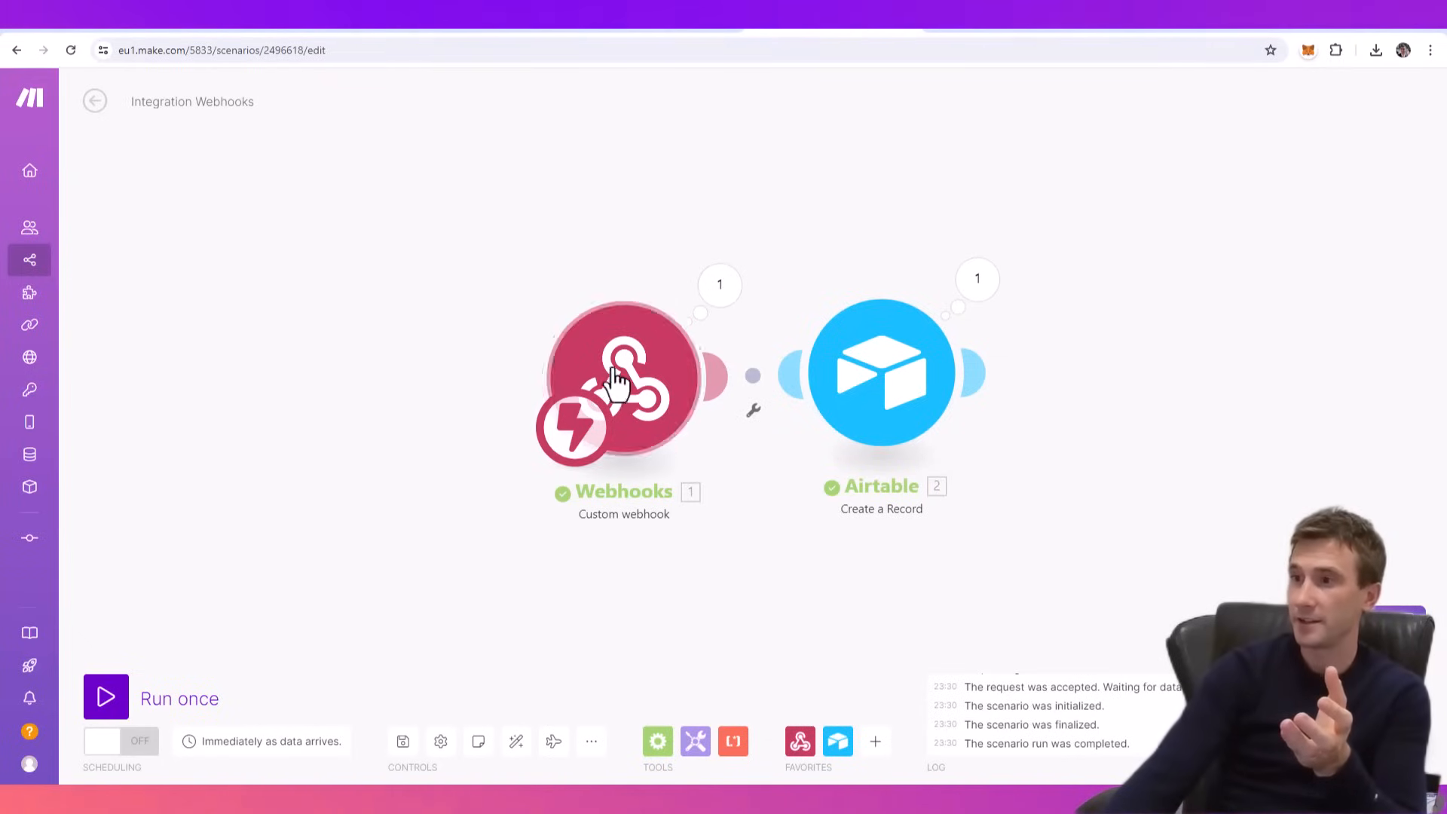
- Switch to Make.com and inspect the run's output bundles for the custom webhook and Airtable modules
click(712, 300)
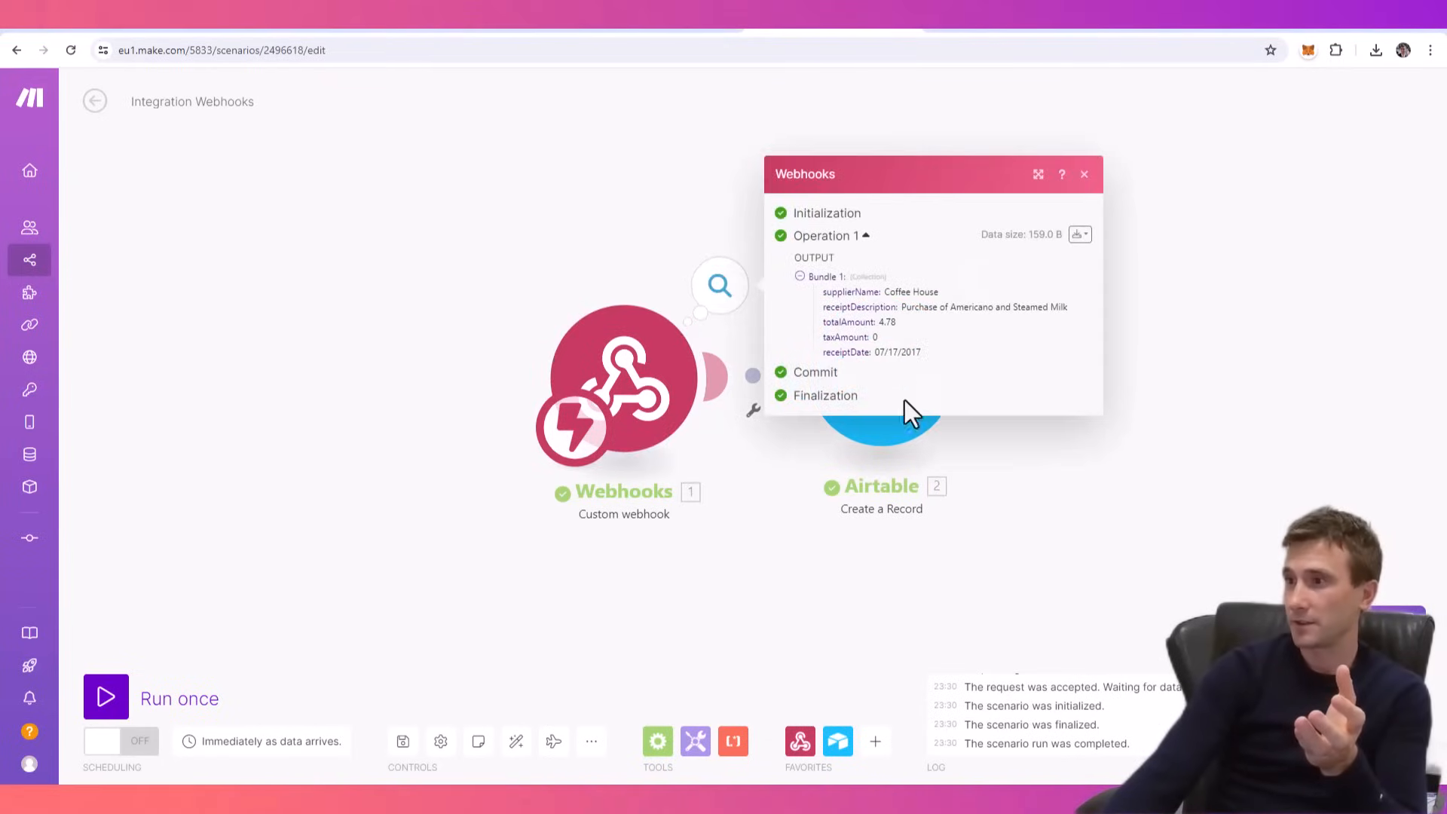
click(1241, 428)
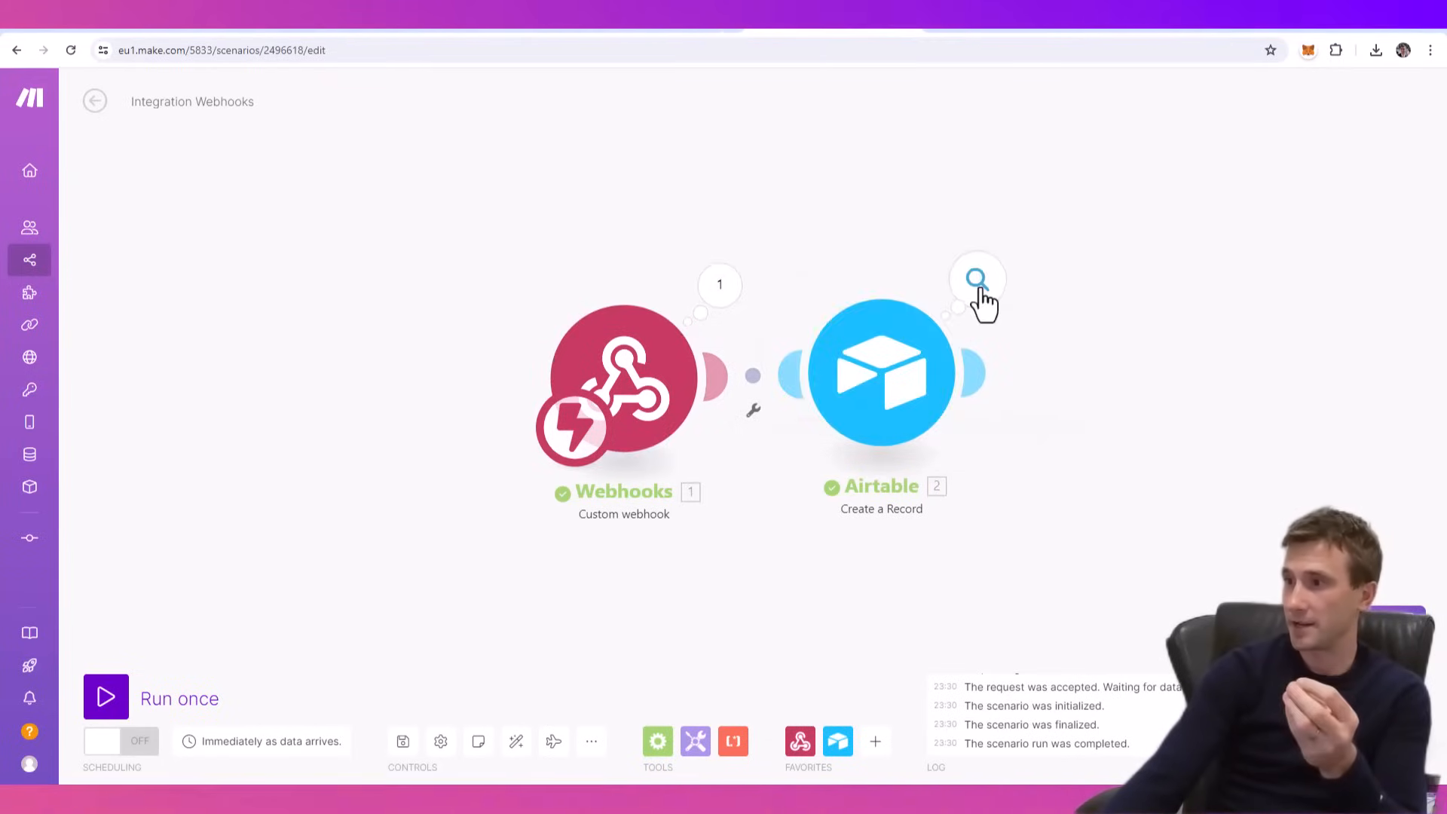
click(978, 283)
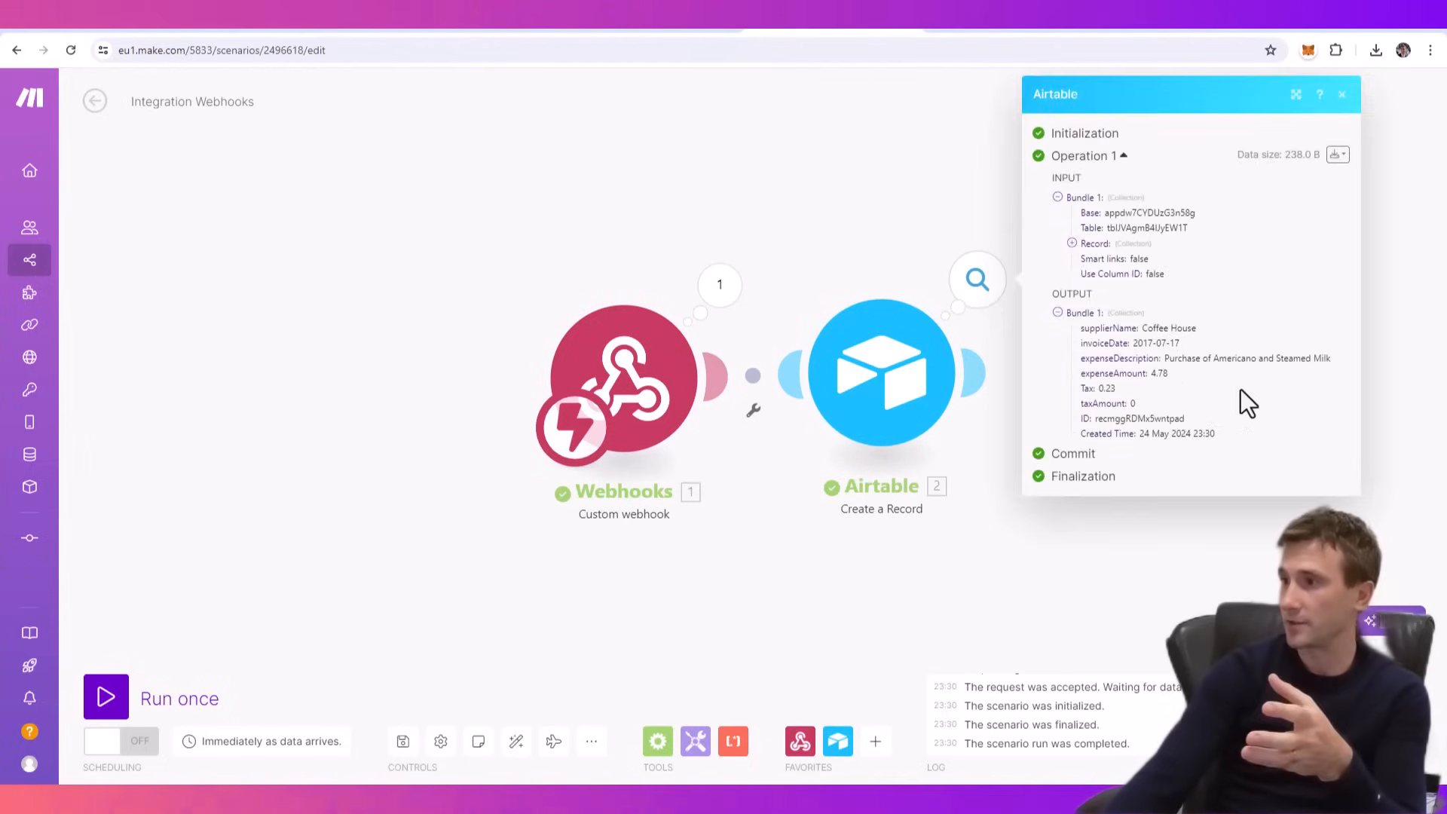
click(772, 228)
- Switch to the Expenses table in Airtable, check the new record's fields and widen the expenseDescription column to fit its text
click(1001, 30)
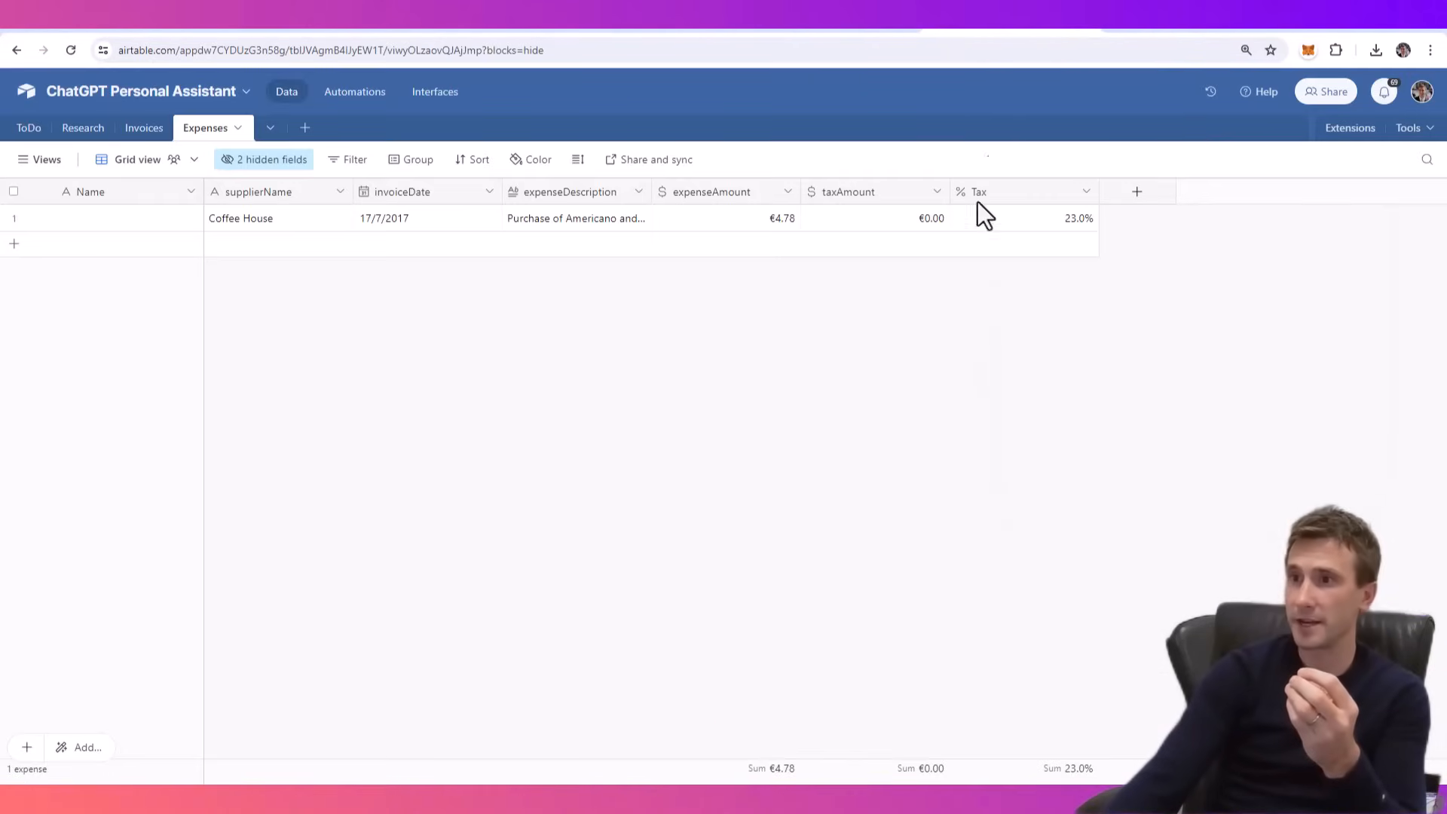
drag(287, 218, 857, 219)
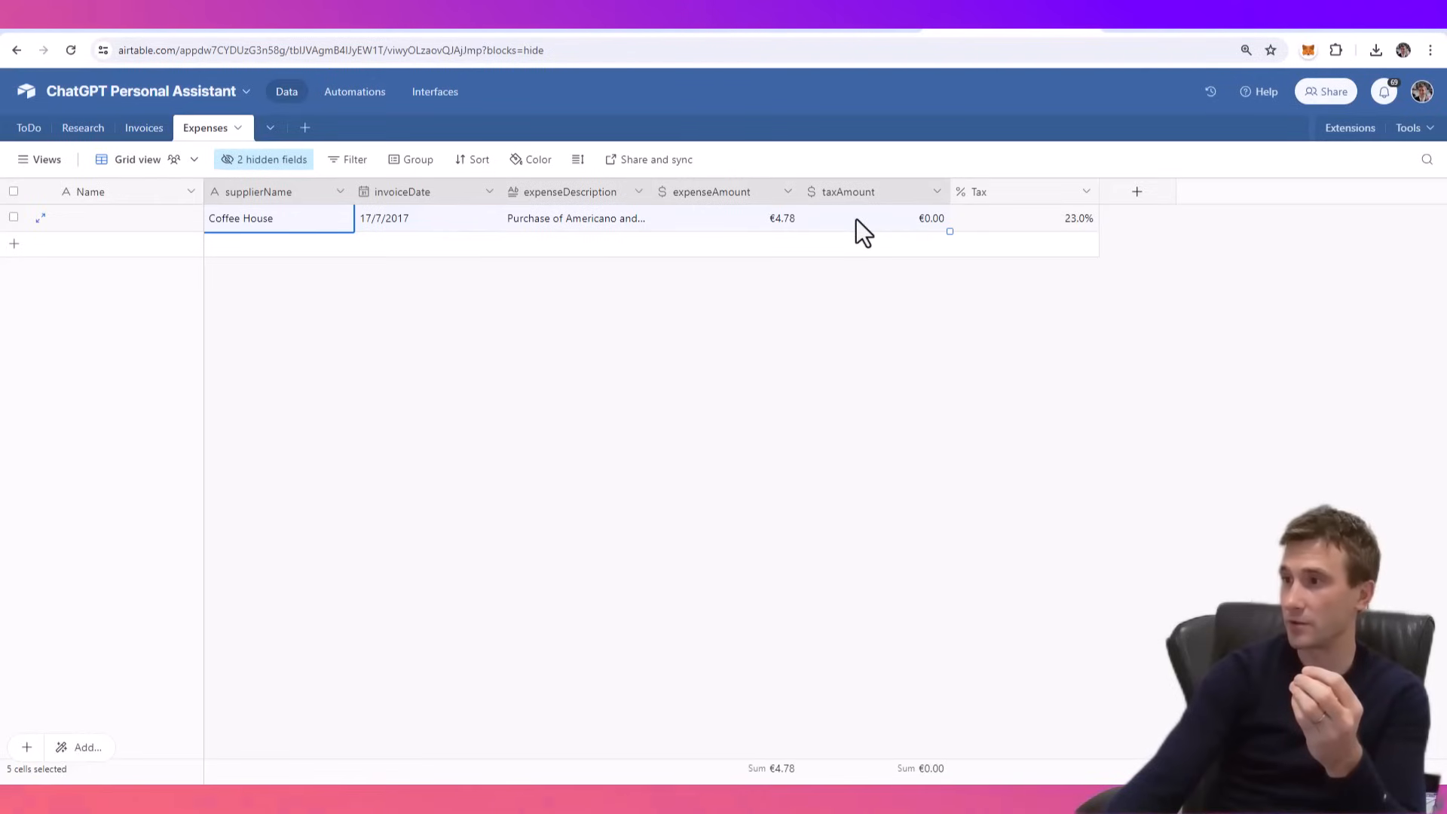
click(903, 377)
drag(652, 193, 805, 195)
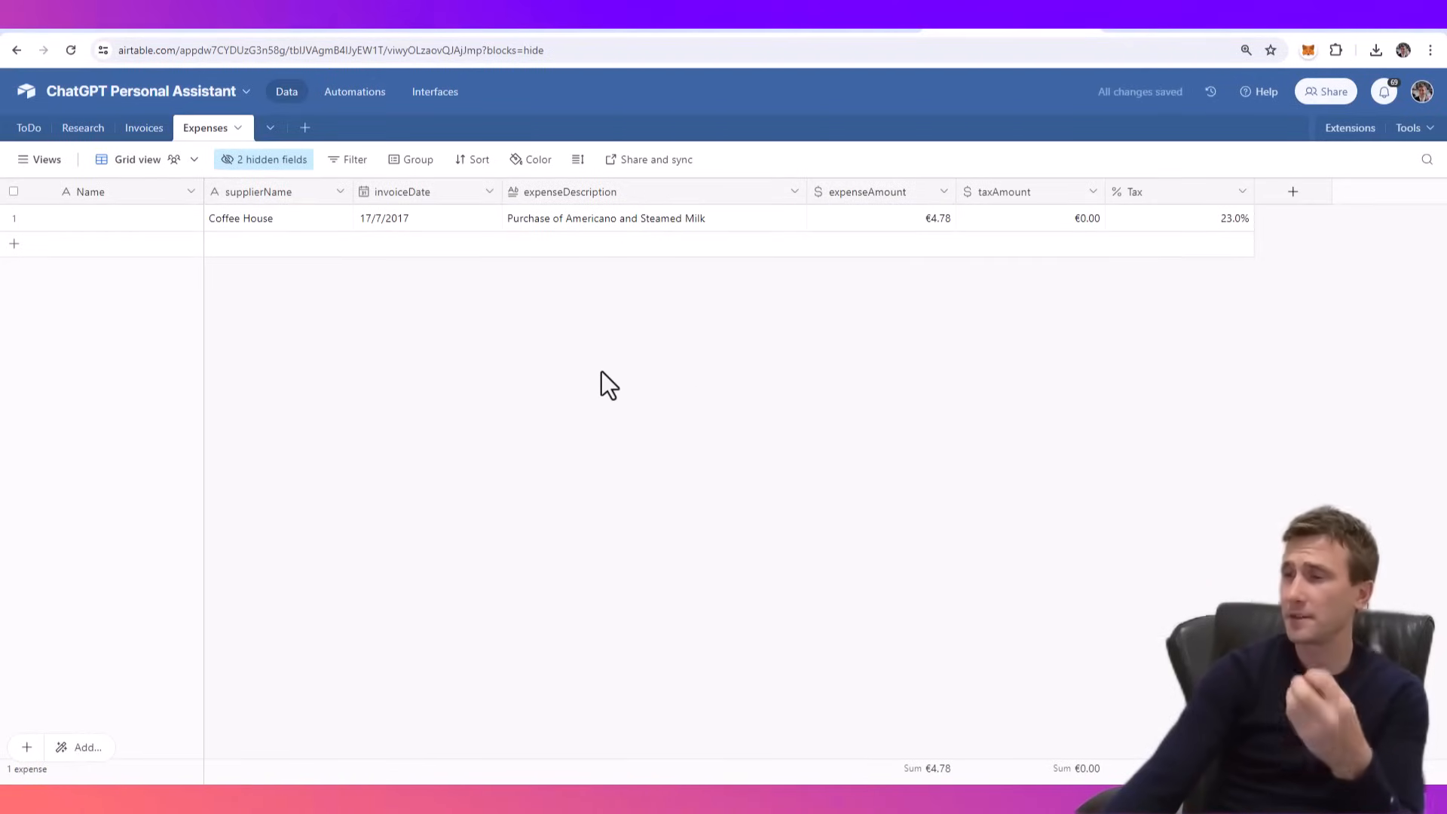
- Expand the Coffee House expense record and copy its URL
click(585, 223)
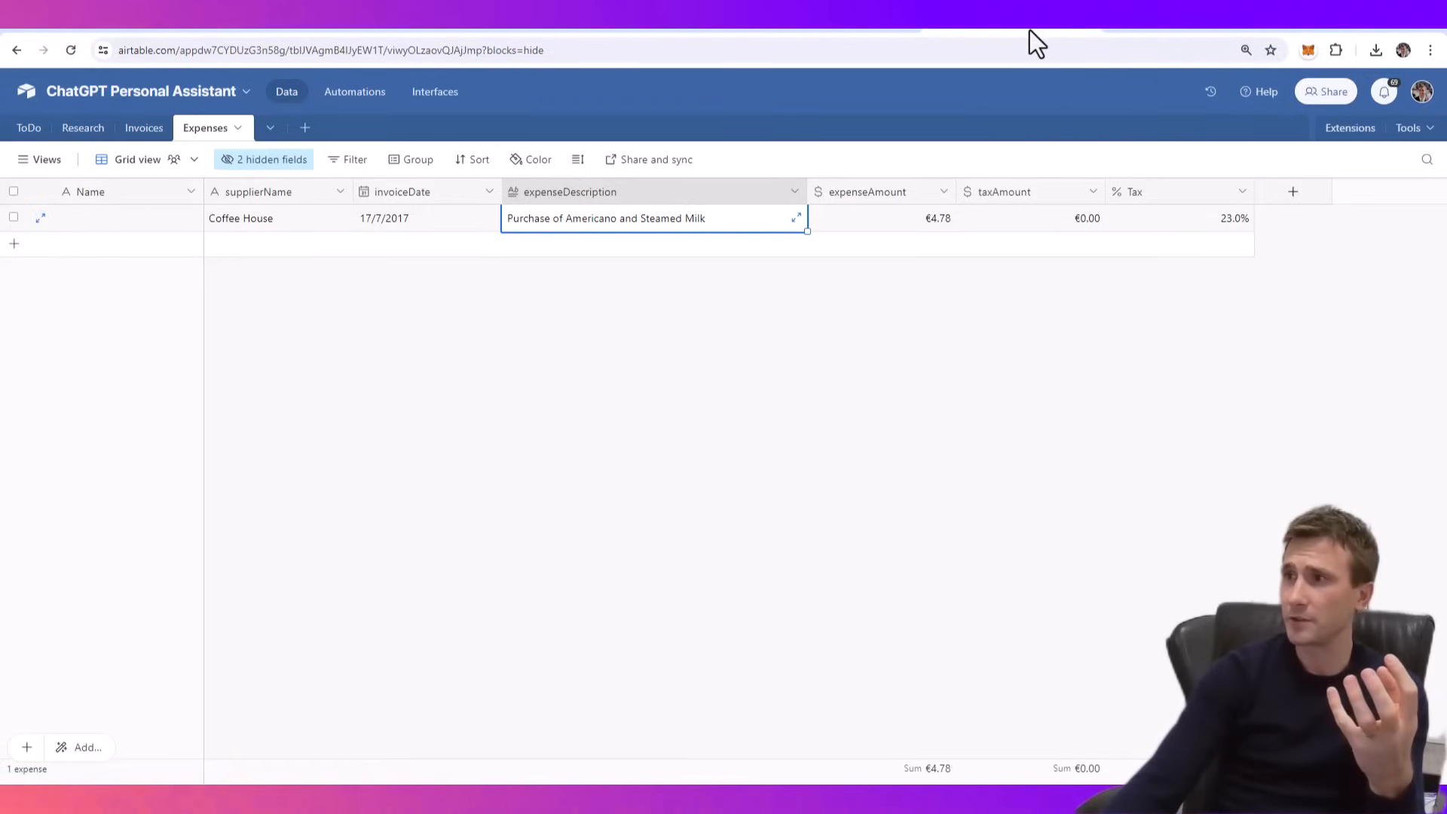
click(41, 219)
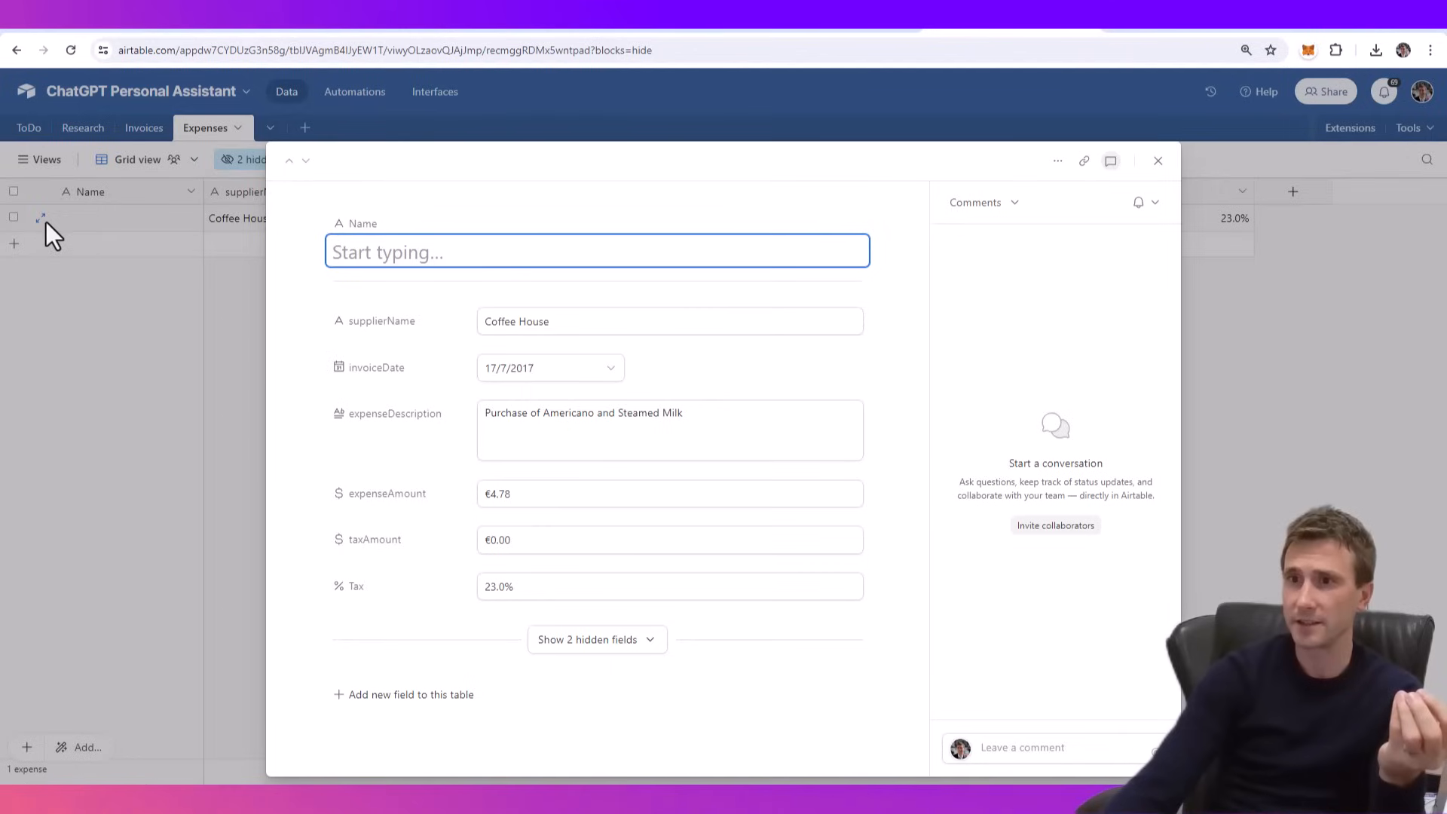
click(1086, 163)
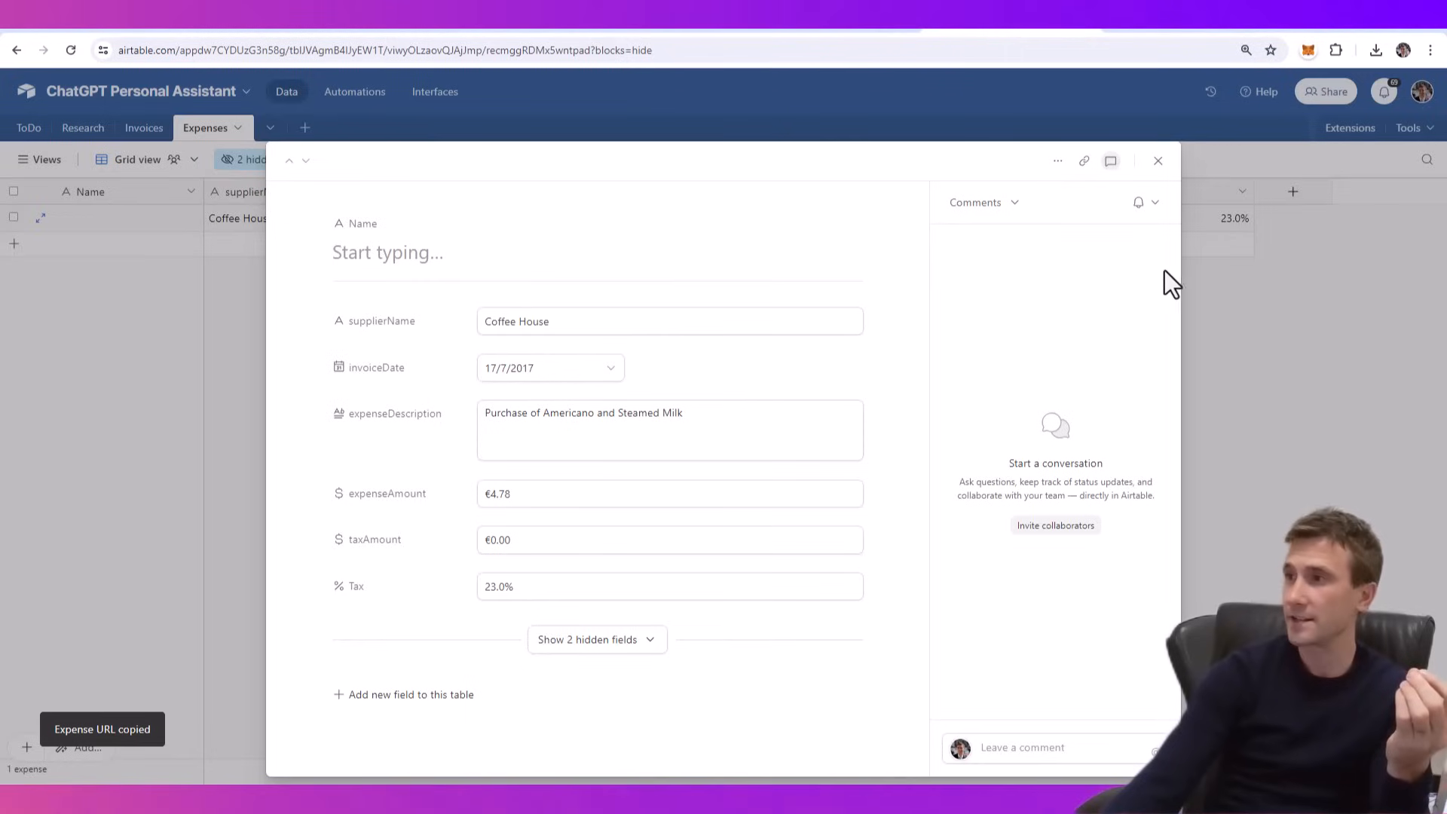
- Switch back to Make.com and add a Webhook response module after the Airtable module
click(839, 27)
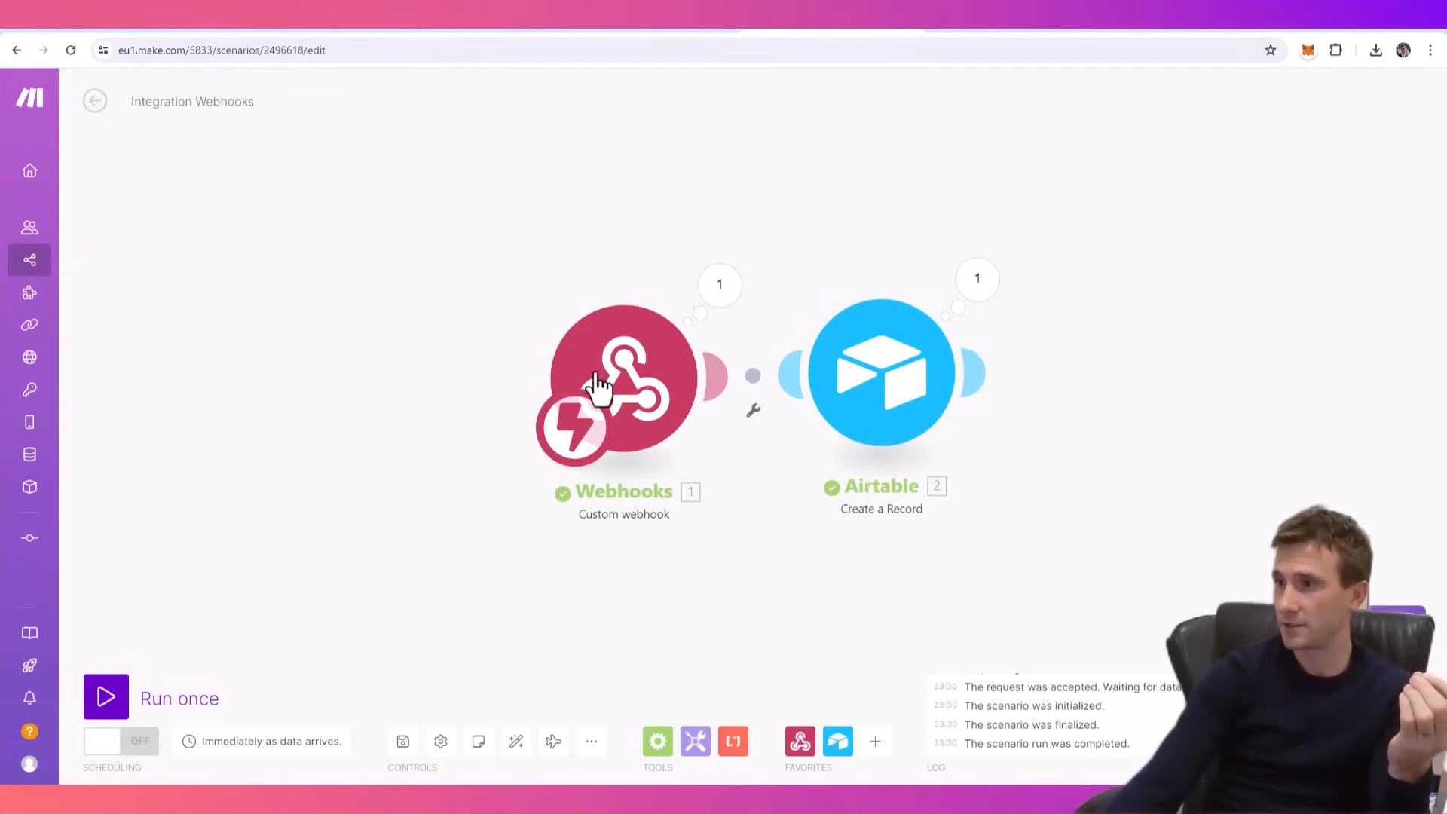
drag(1244, 471, 980, 475)
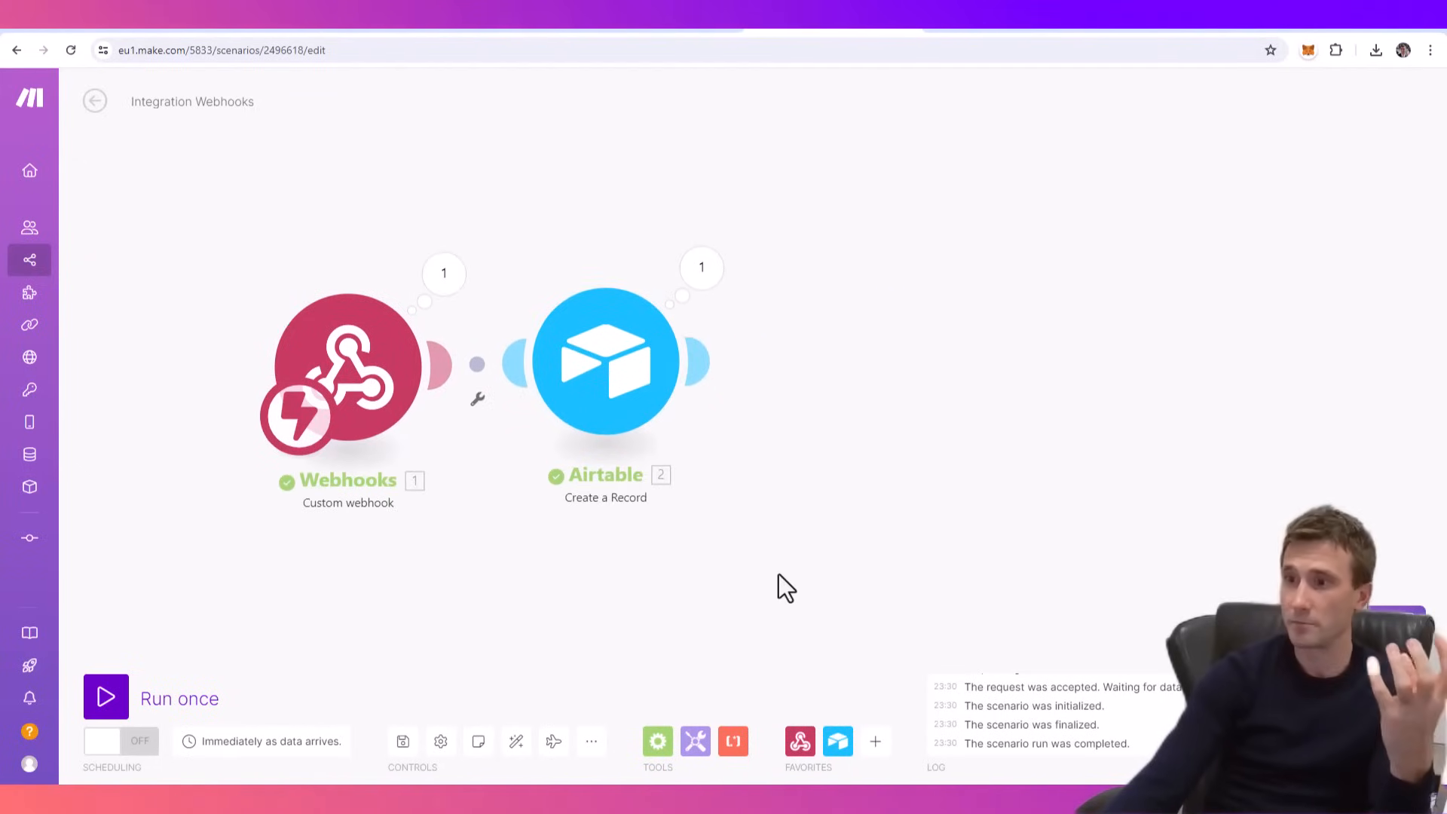
click(801, 743)
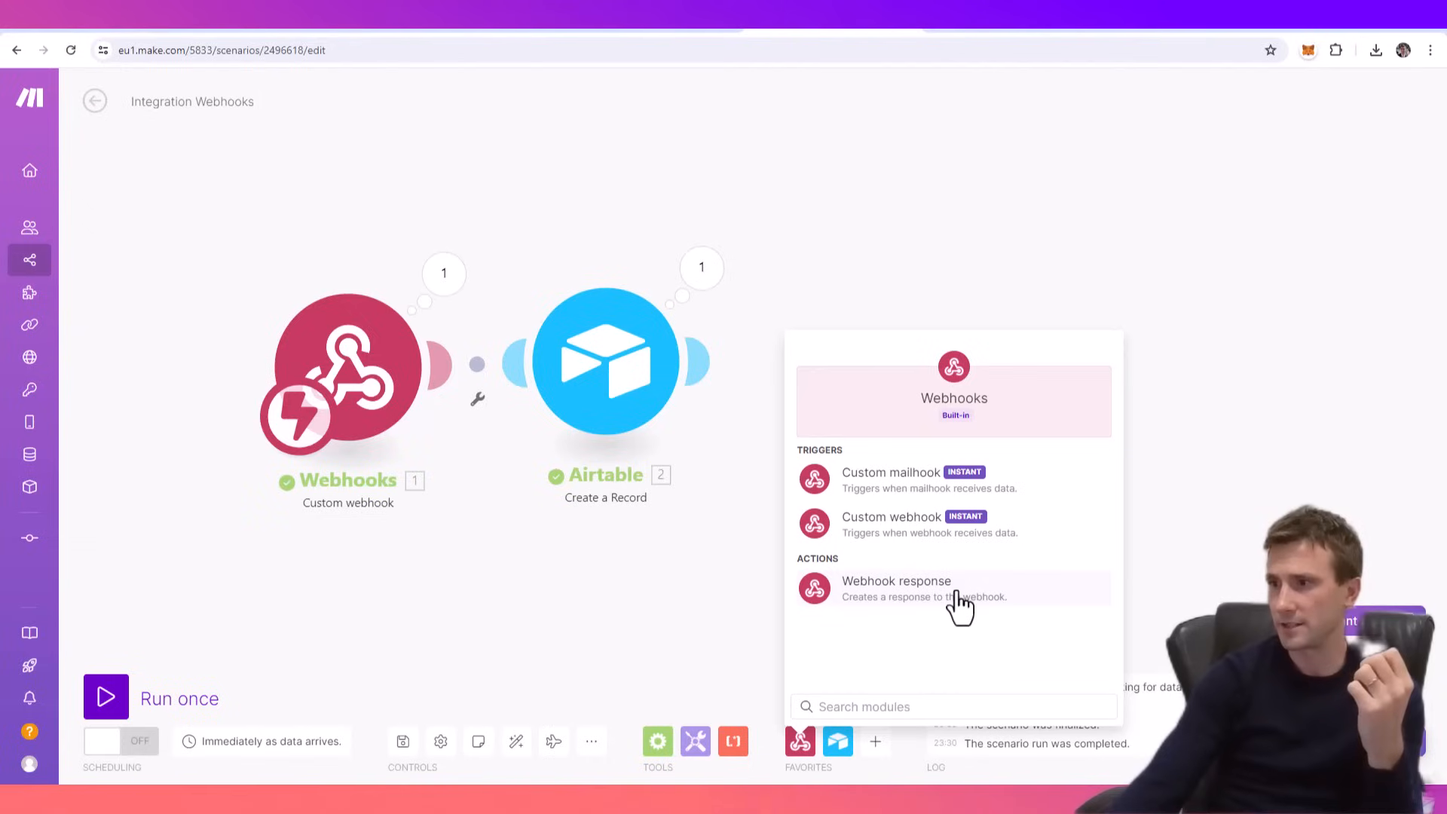
click(904, 599)
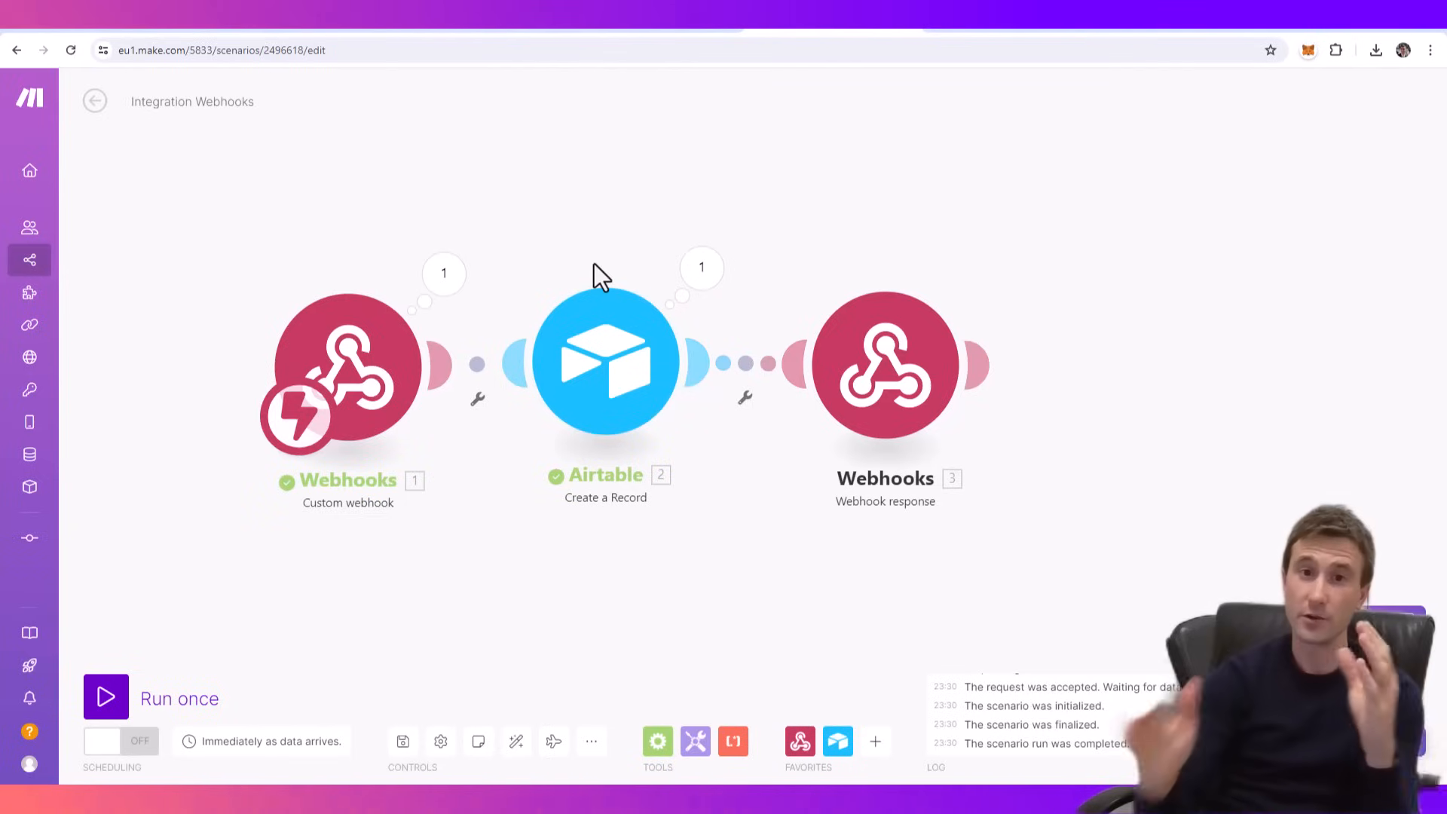
- Enter "The expense has now been recorded in Airtable, see the record here:" as the webhook response's body
click(899, 386)
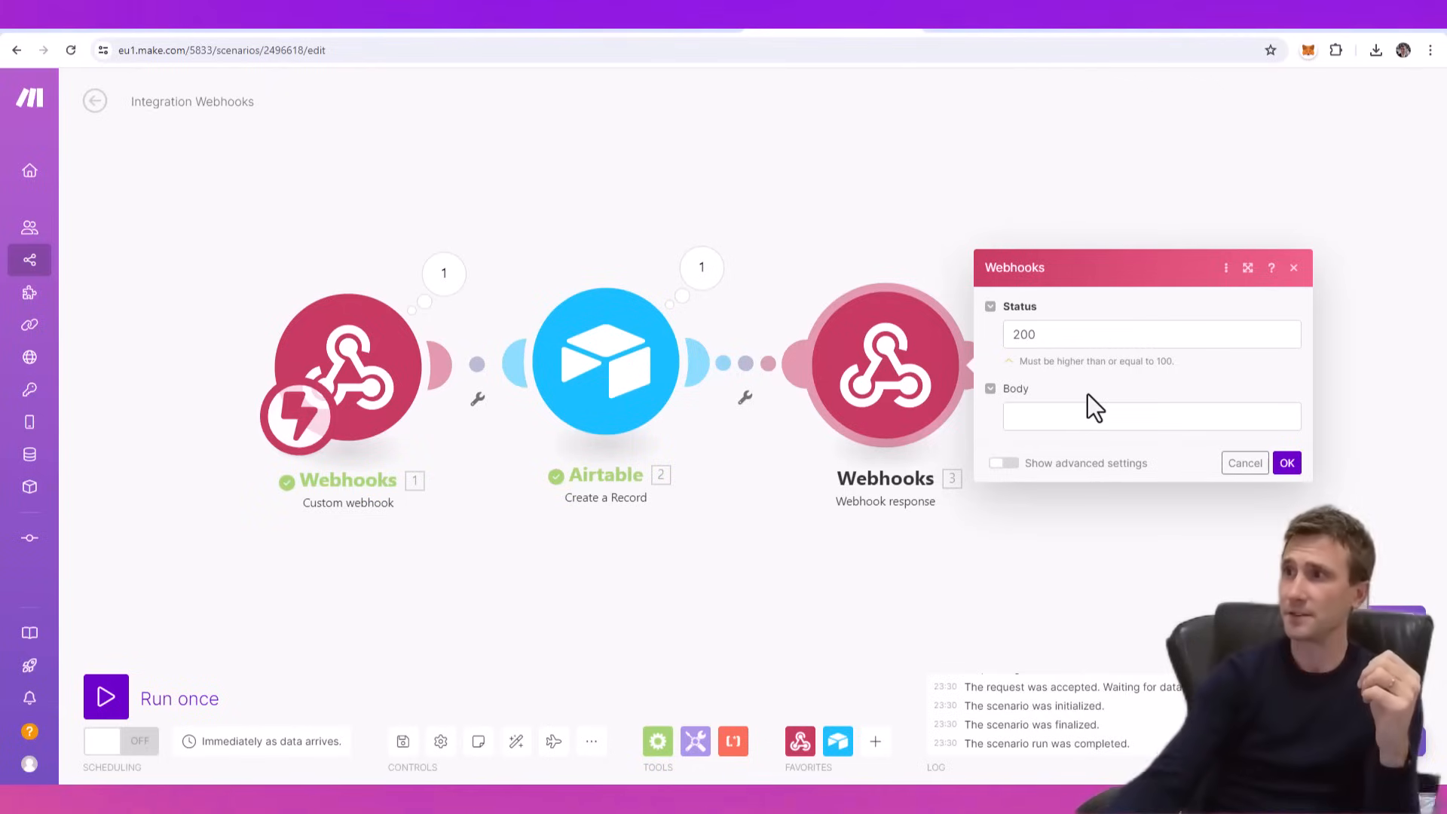
click(1044, 423)
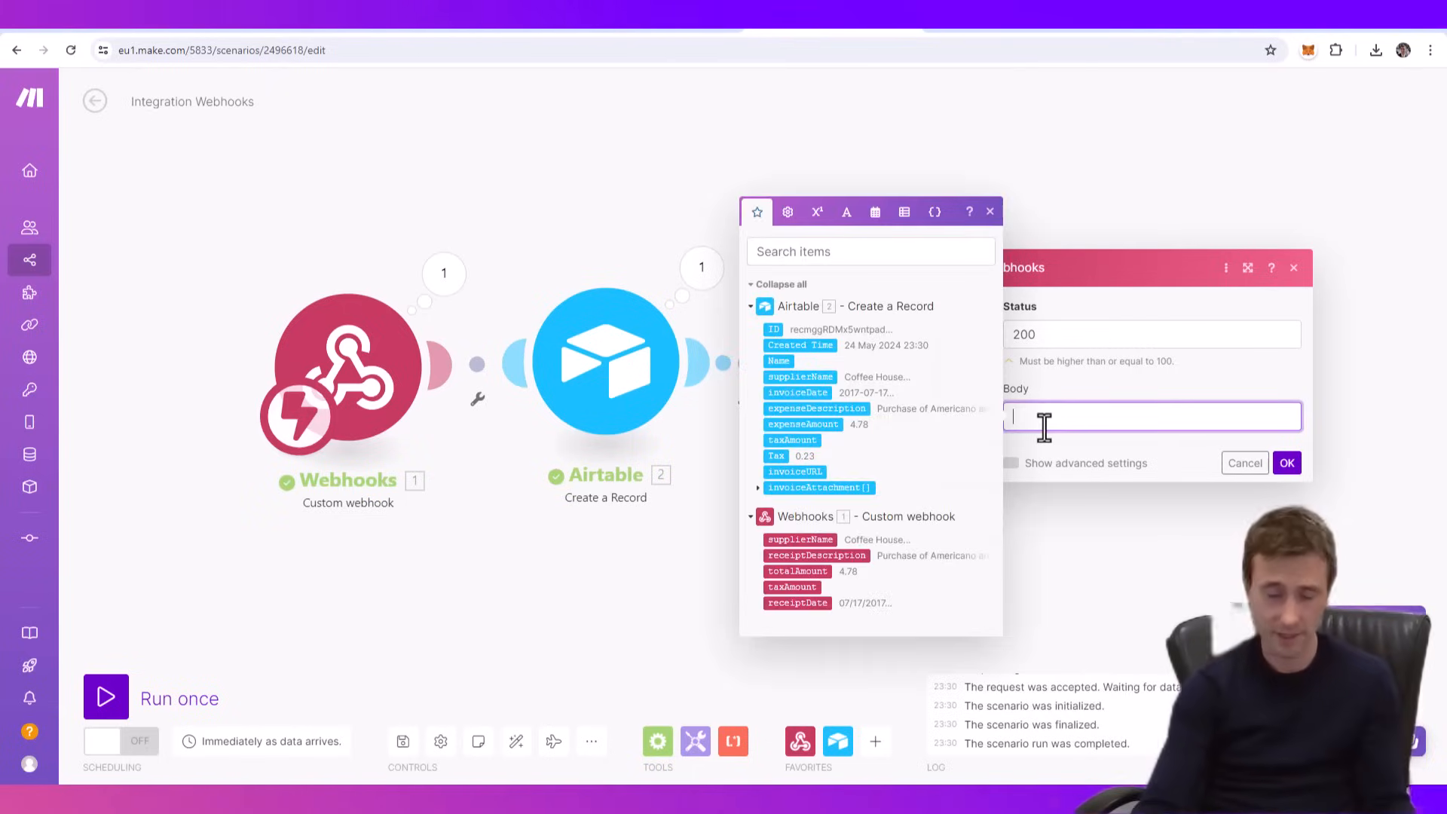
text(Th)
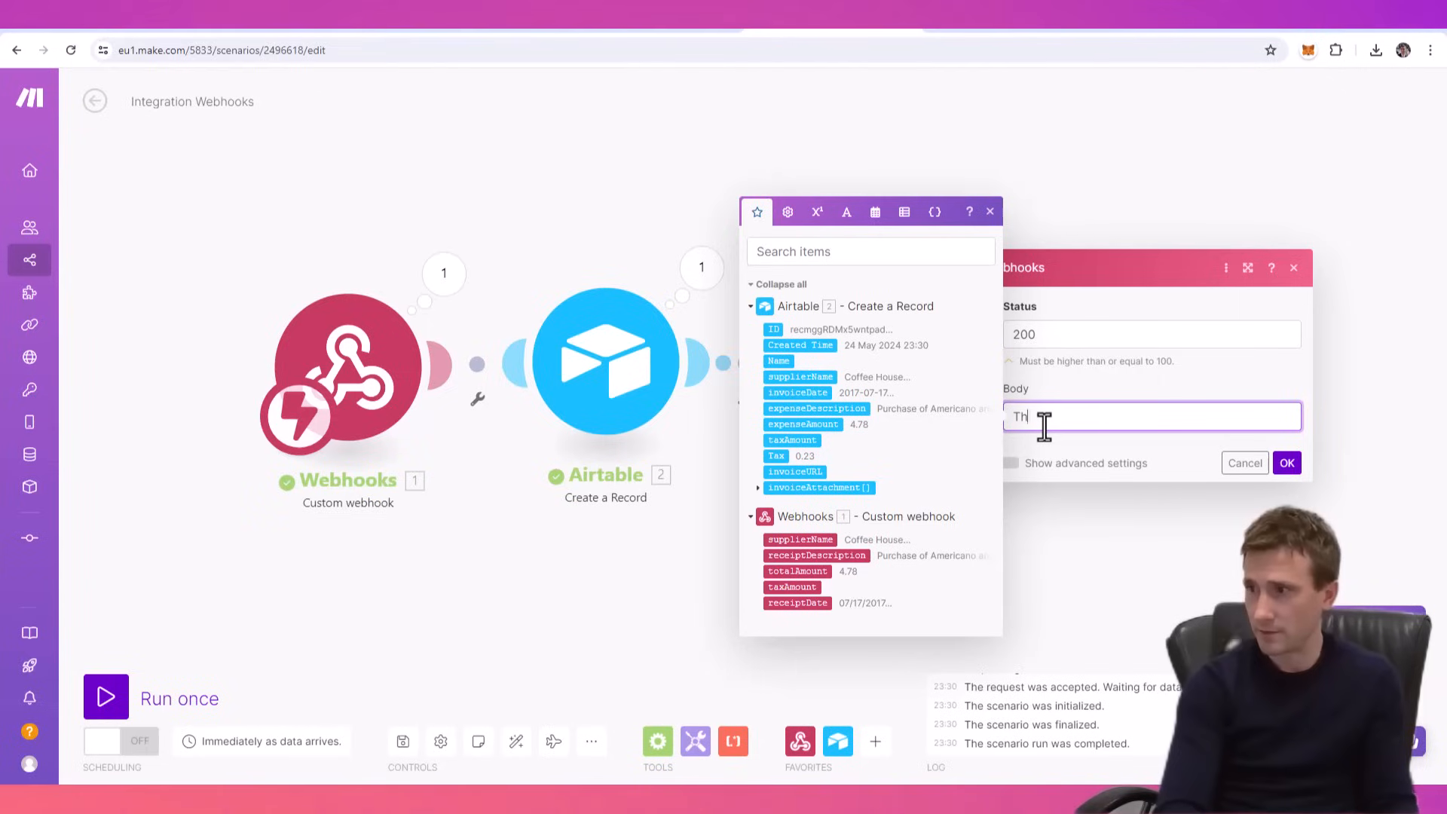
text(e expense has now been recorde)
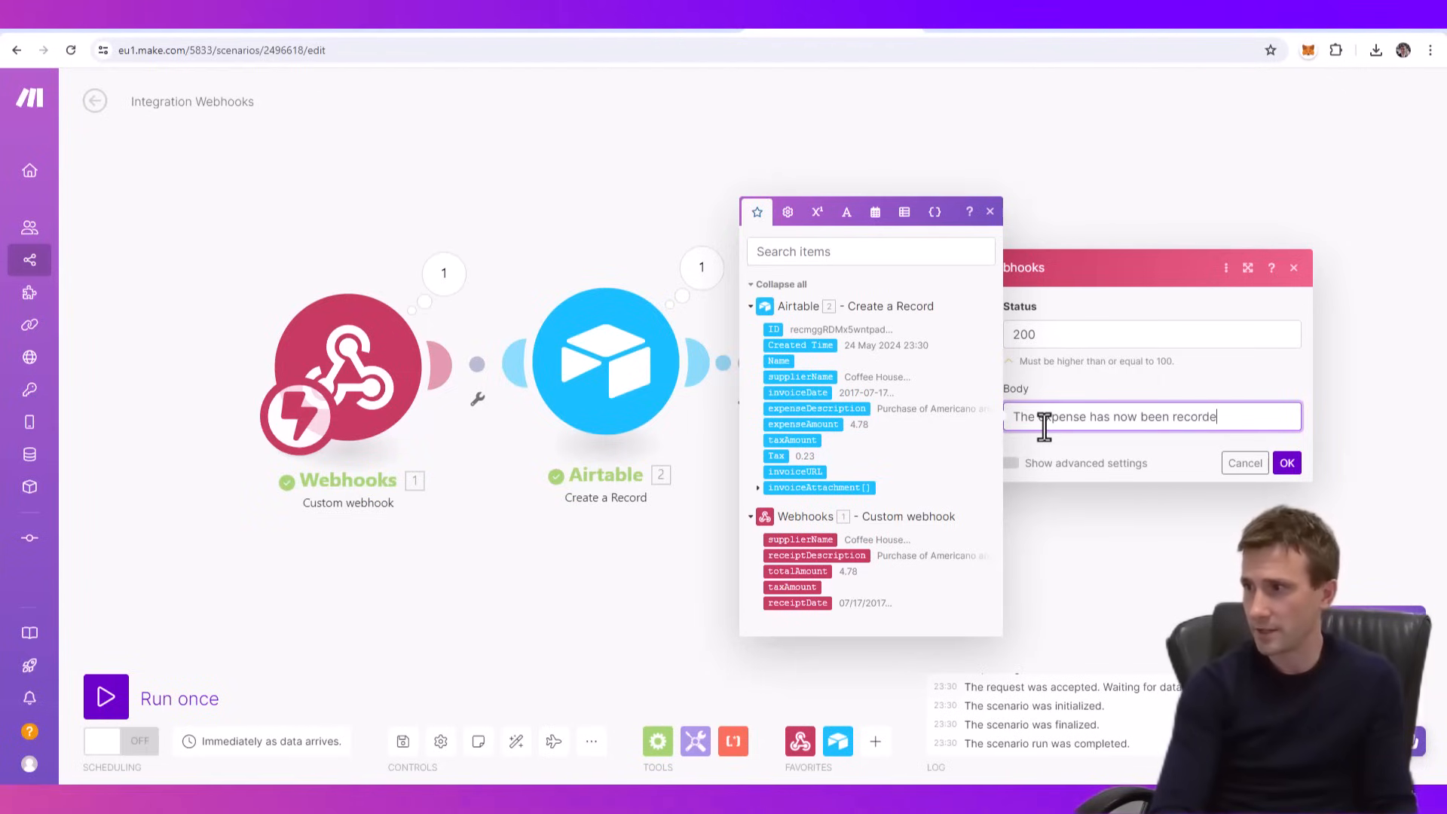
text(d in Airtable)
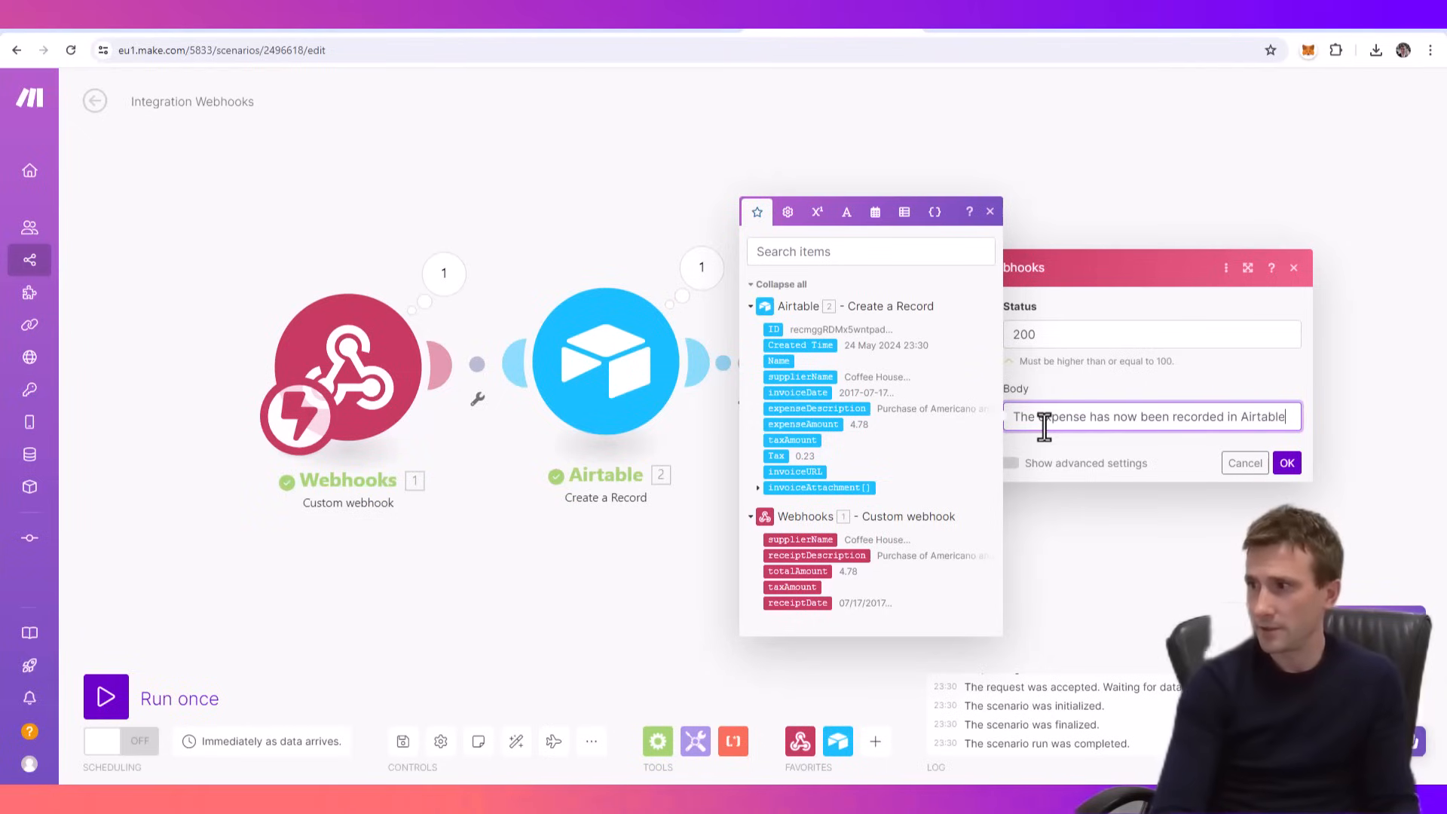
text(, see the record here:)
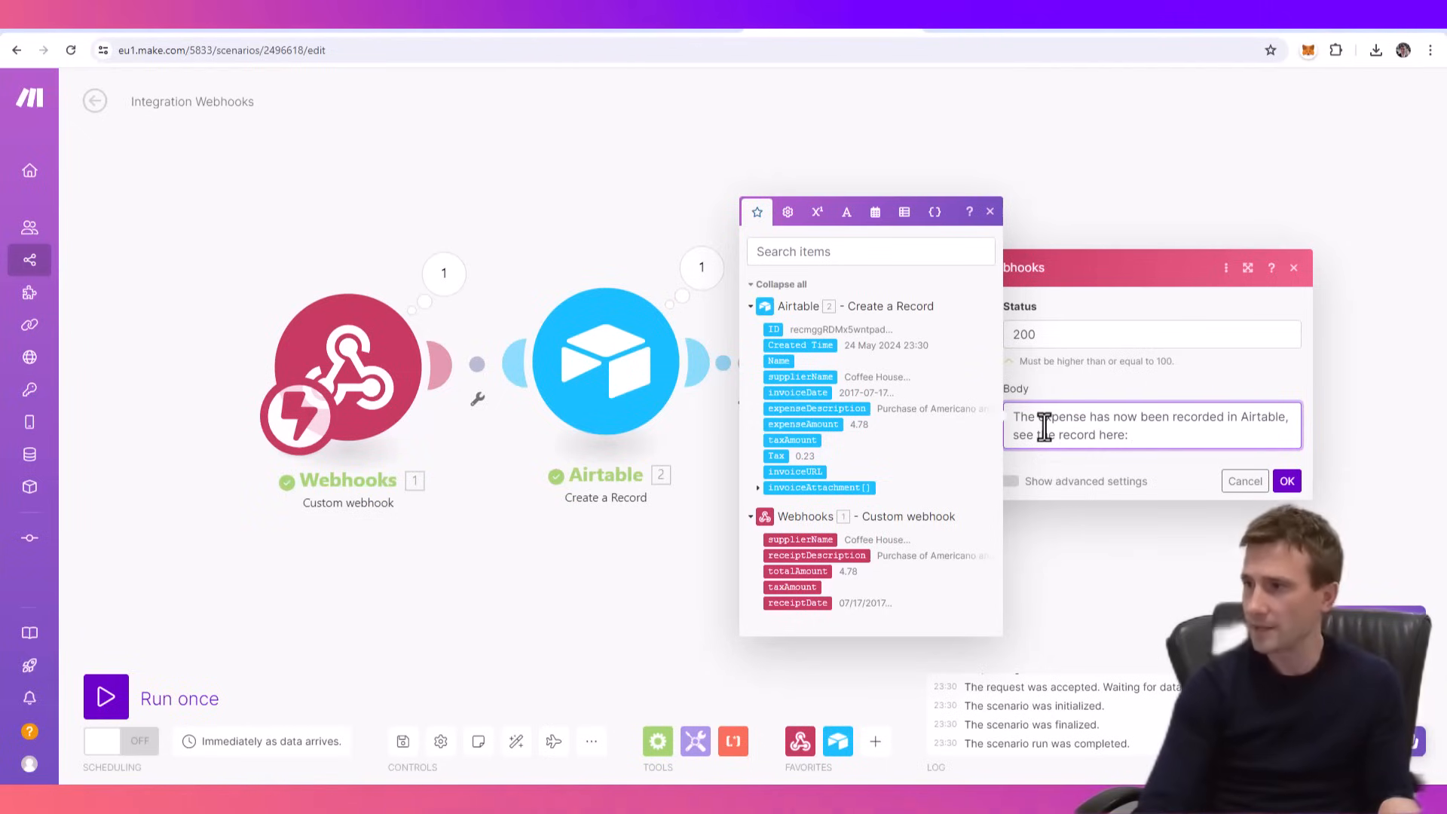
- Paste the copied record URL on a new line of the response body and remove its "?blocks=hide" ending
key(Return)
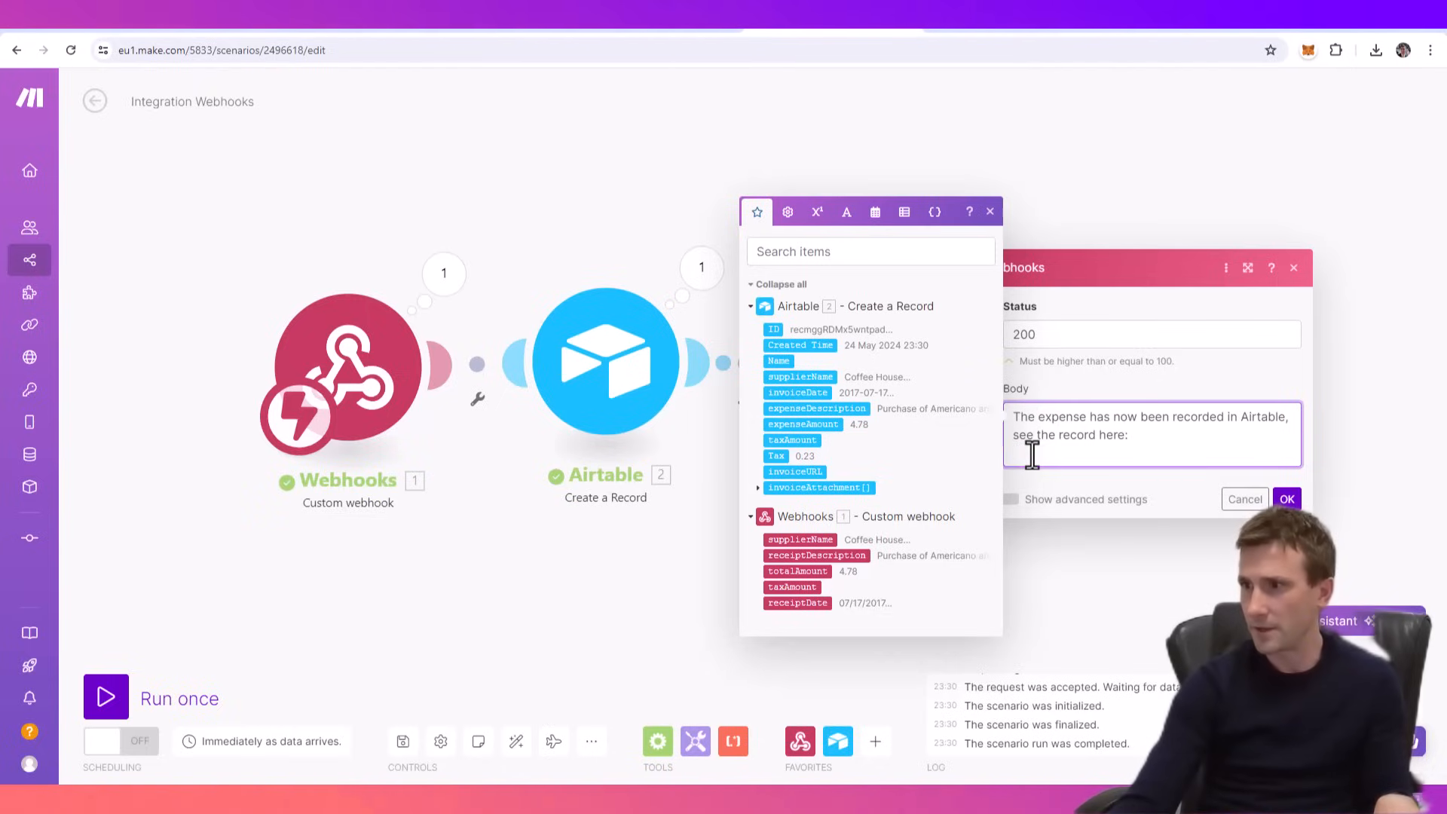
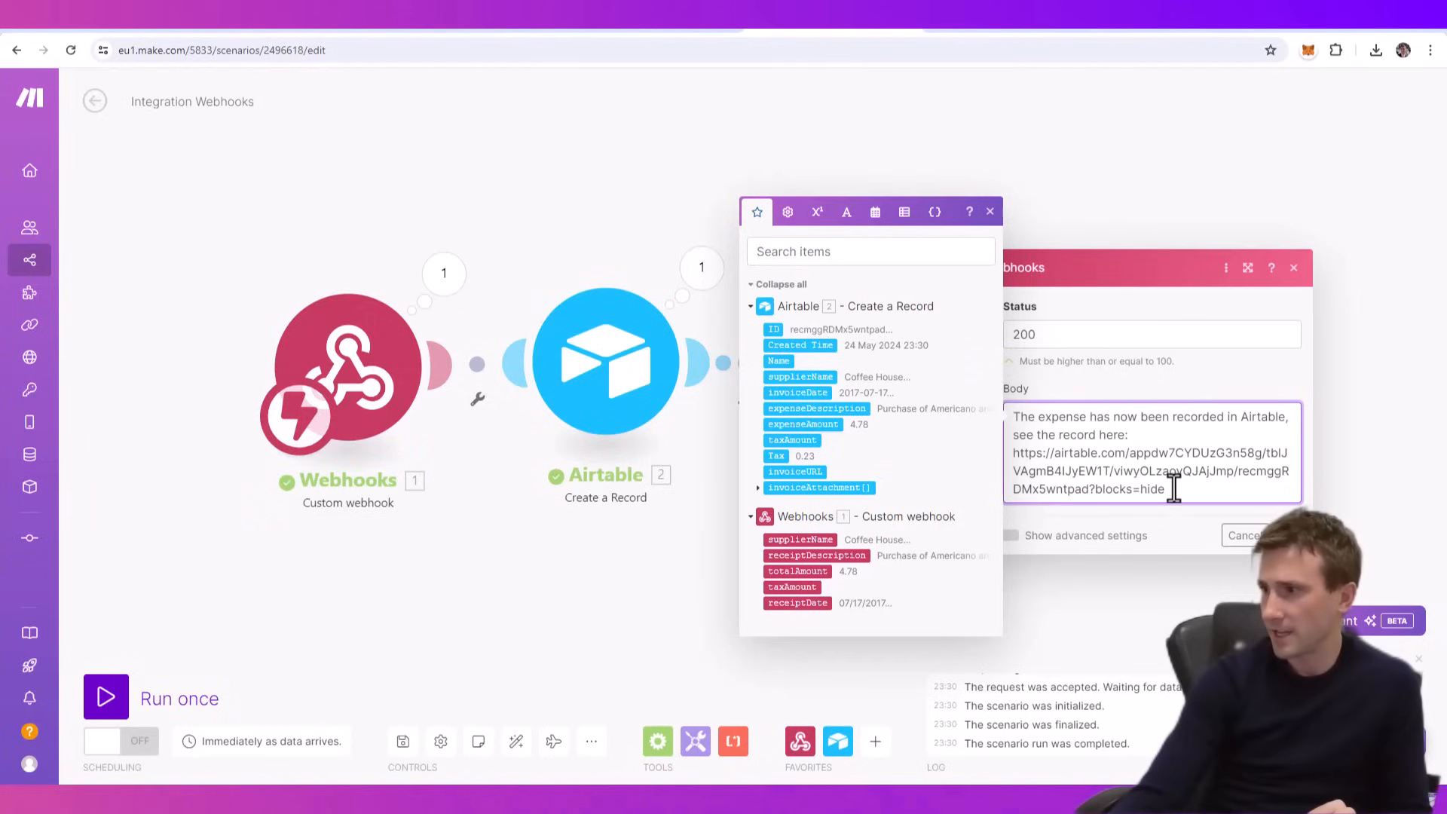
drag(1167, 488, 1093, 489)
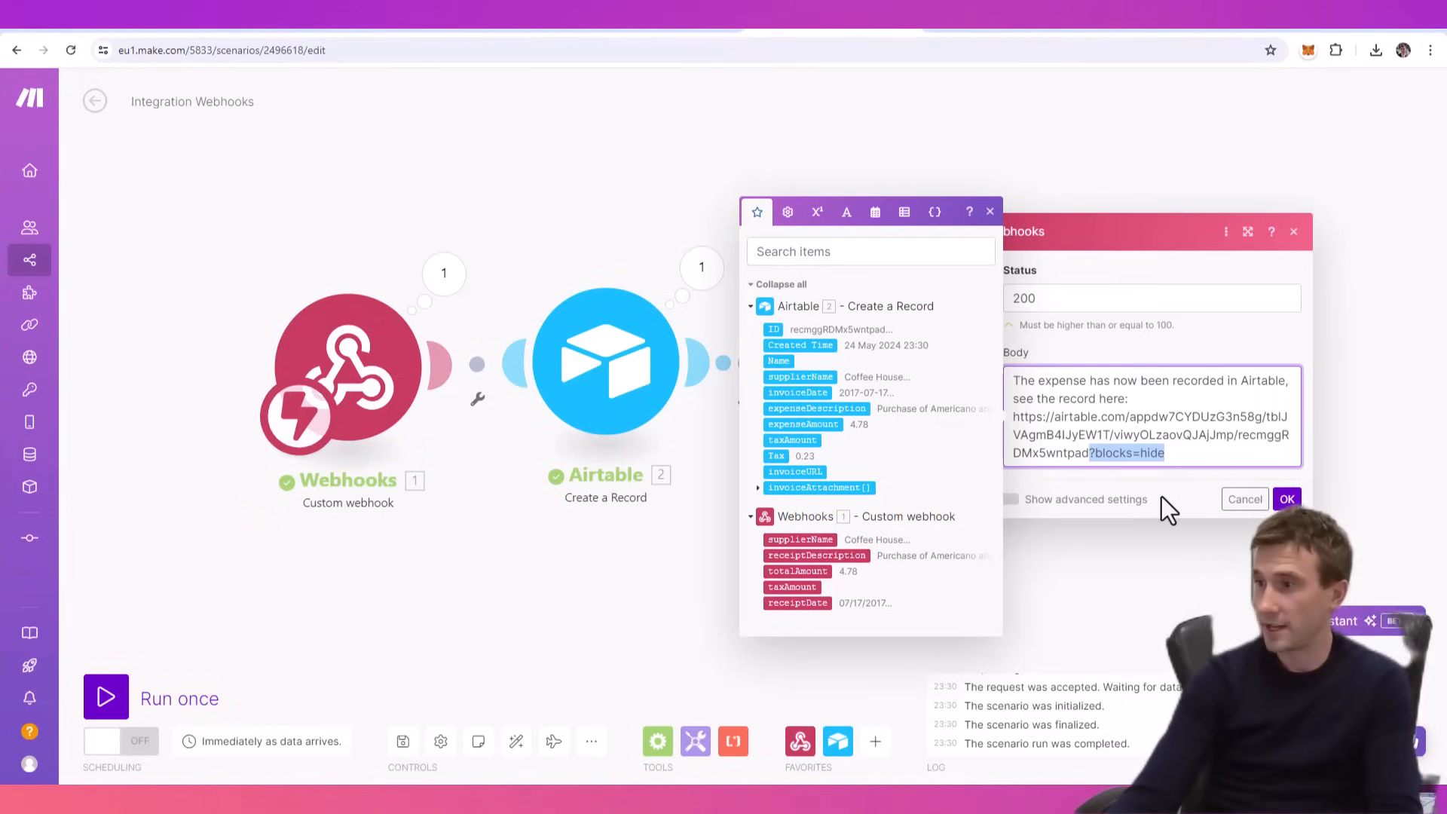
key(BackSpace)
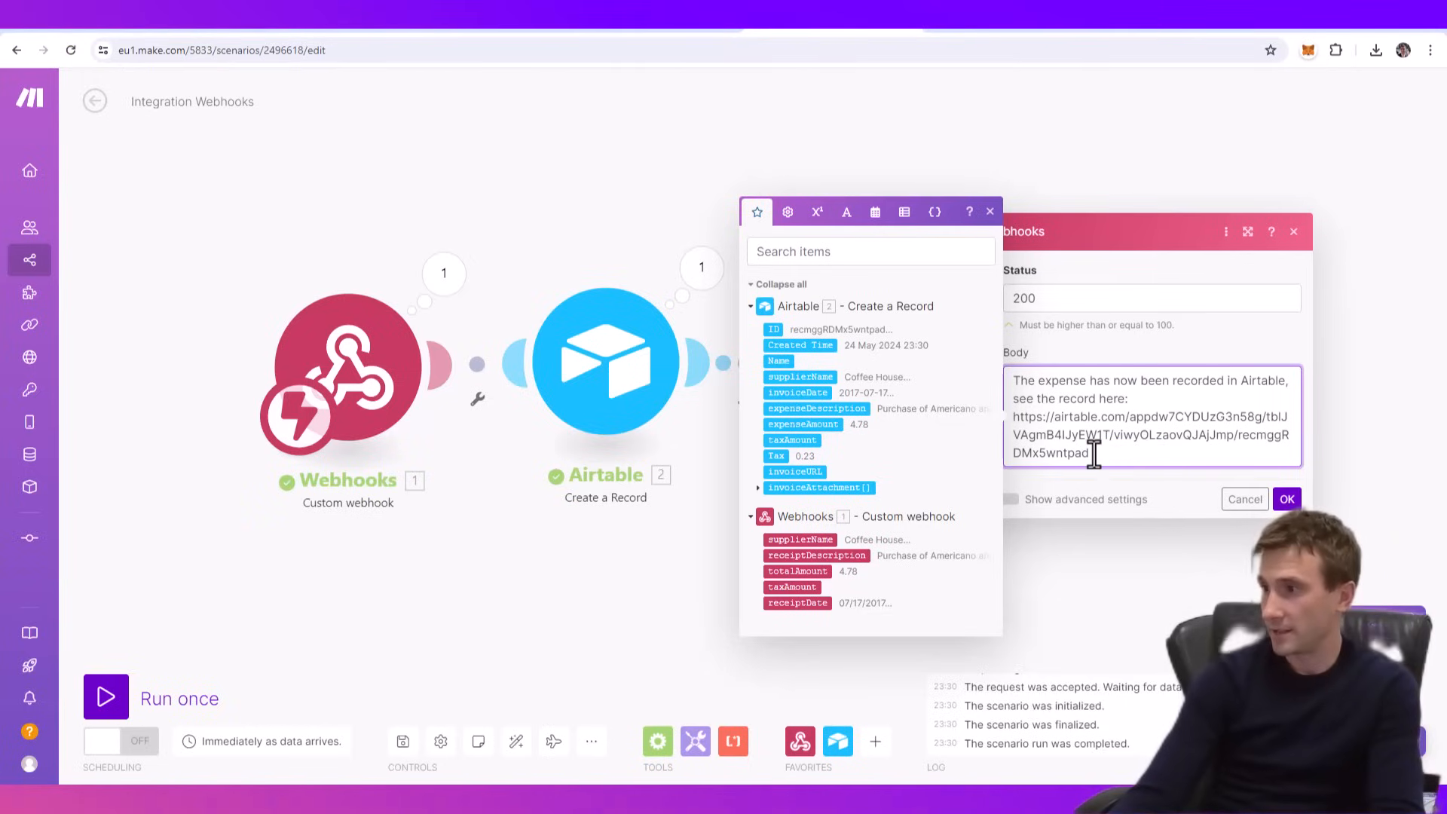
- Replace the record ID at the end of the URL with the ID value from the Airtable Create a Record module
drag(1240, 437, 1237, 435)
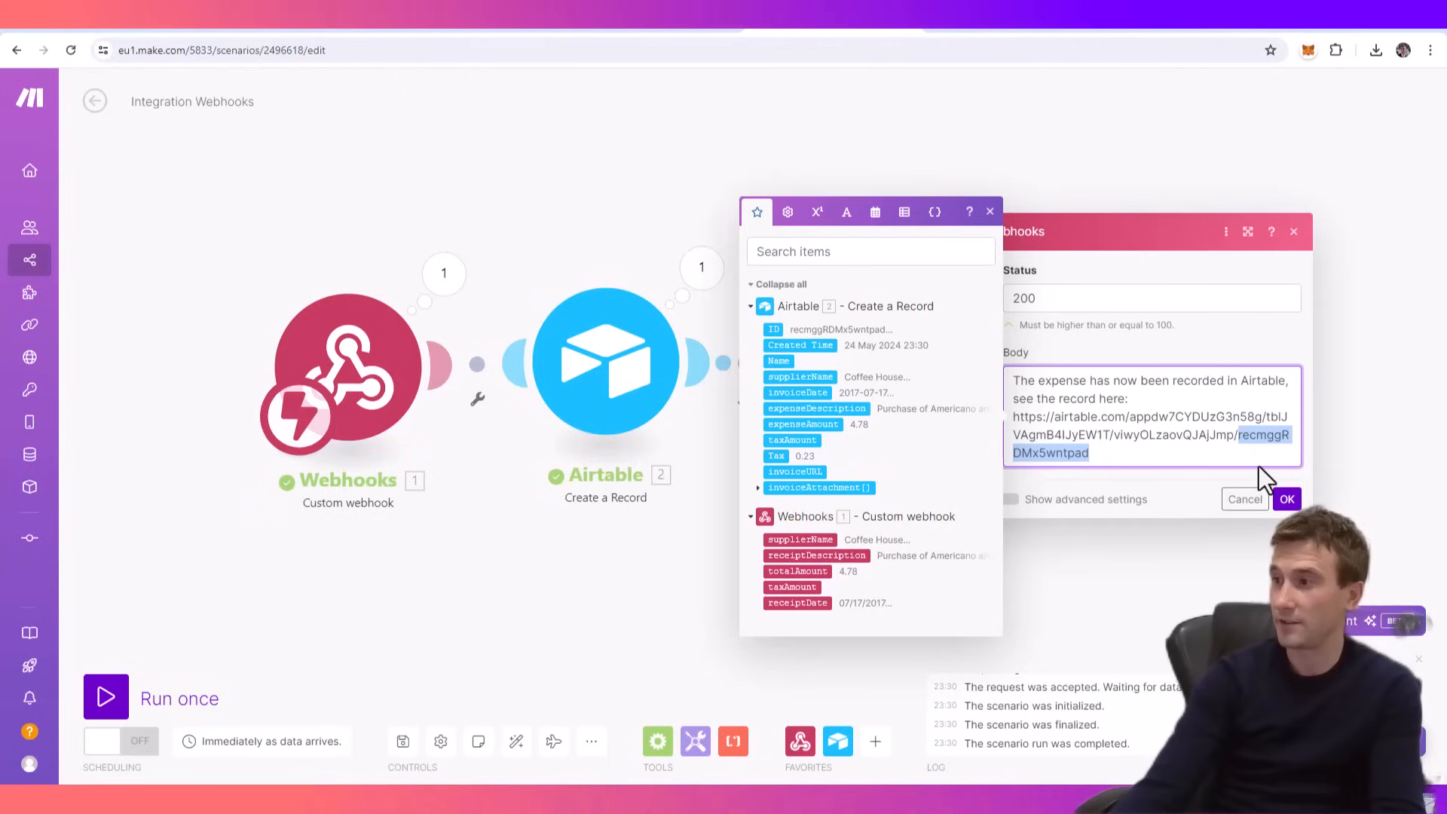
key(BackSpace)
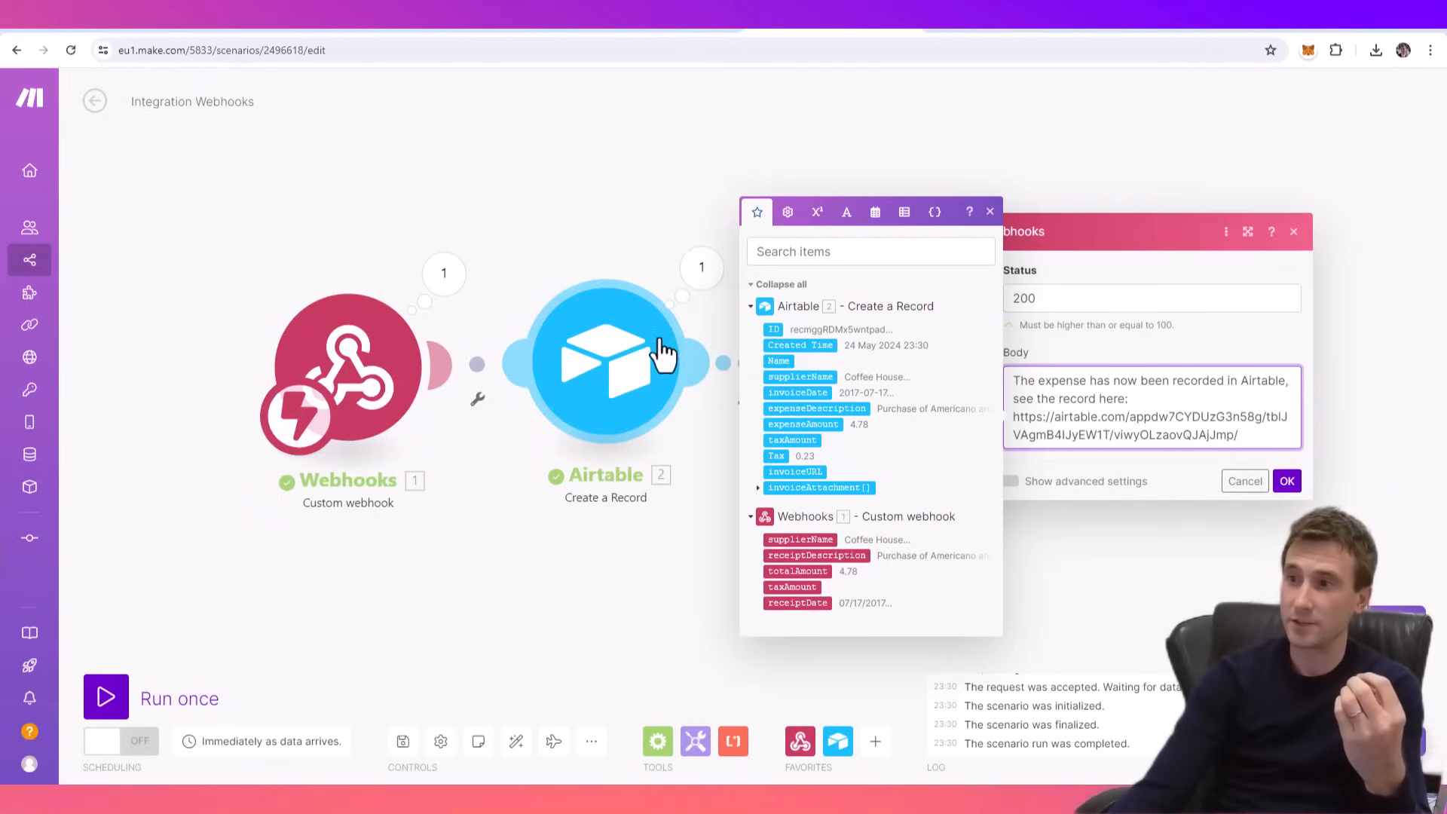
click(774, 330)
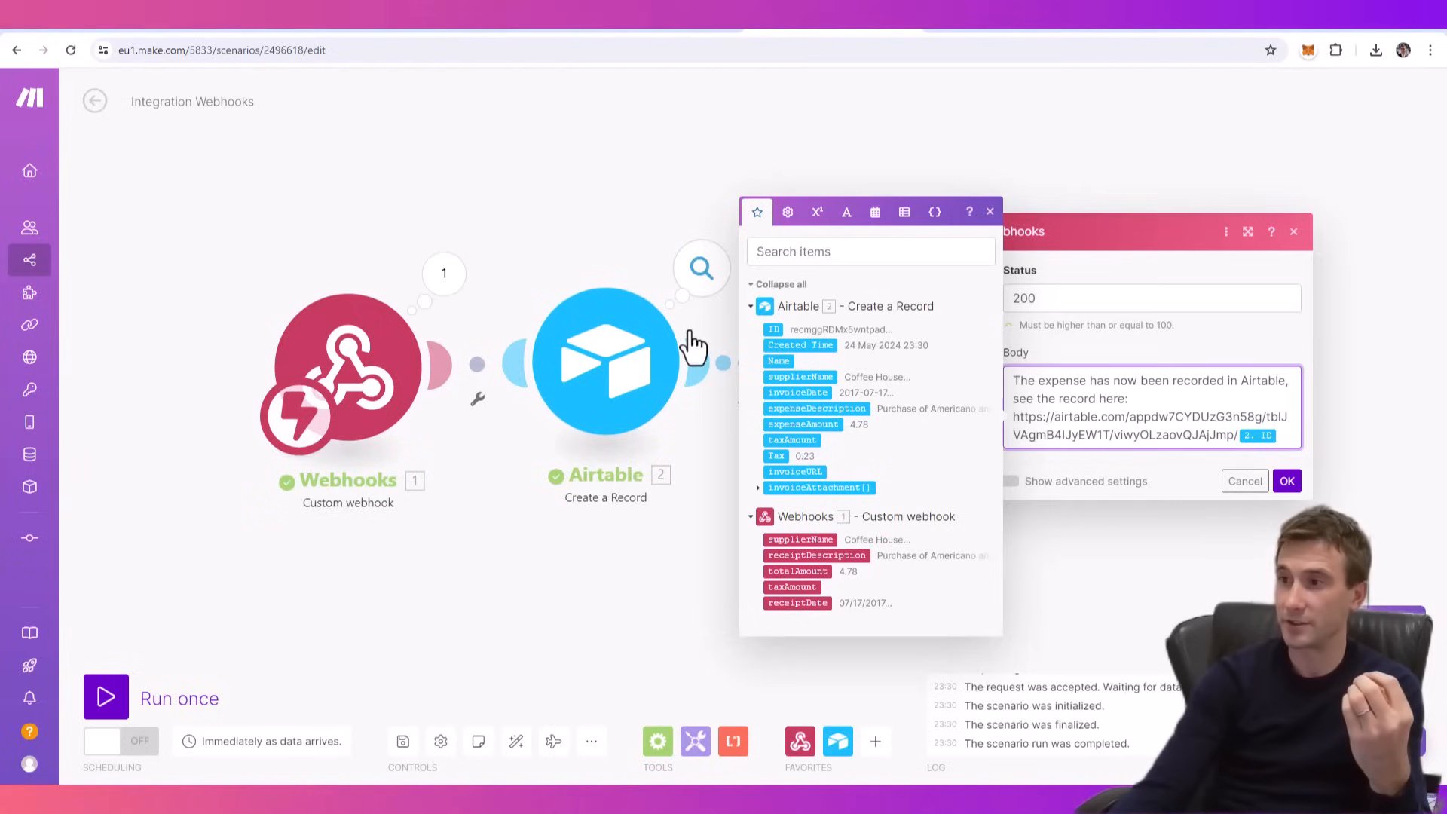
- Rename the scenario "Personal Assistant: Webhook triggered recording of expense receipt into Airtable from ChatGPT" and turn its scheduling on
click(1289, 483)
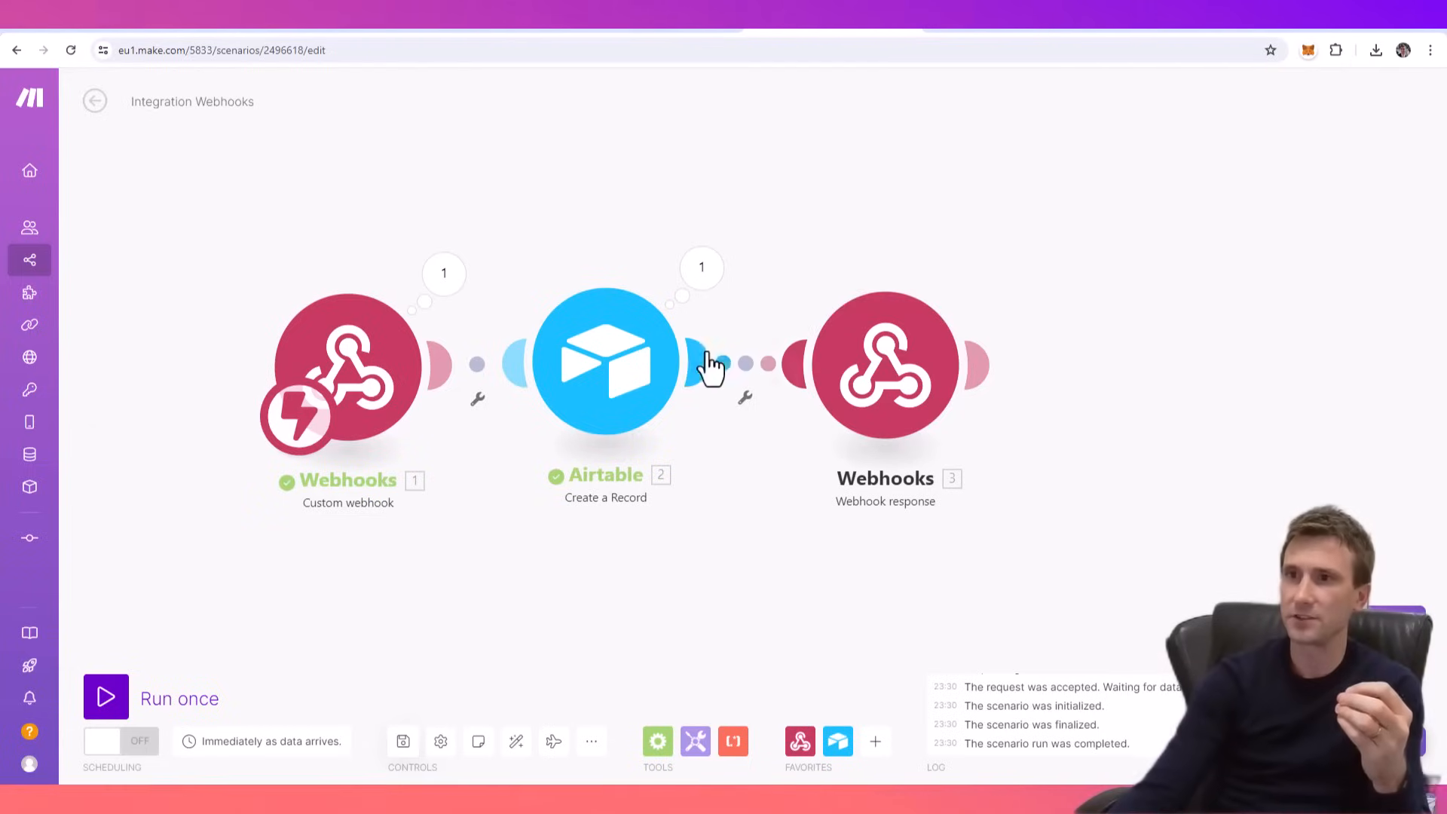
click(203, 104)
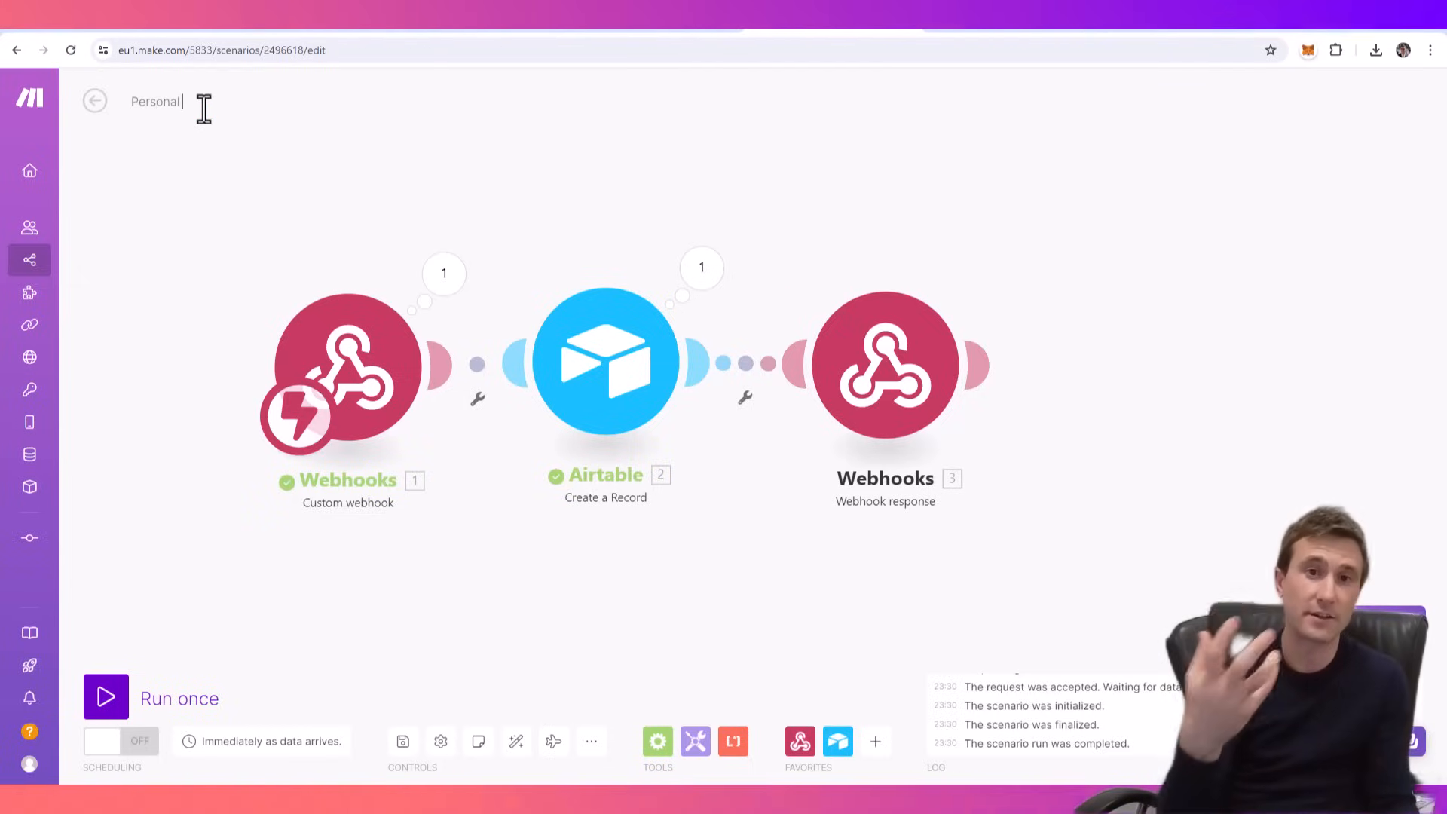
text(Personal Assistant:)
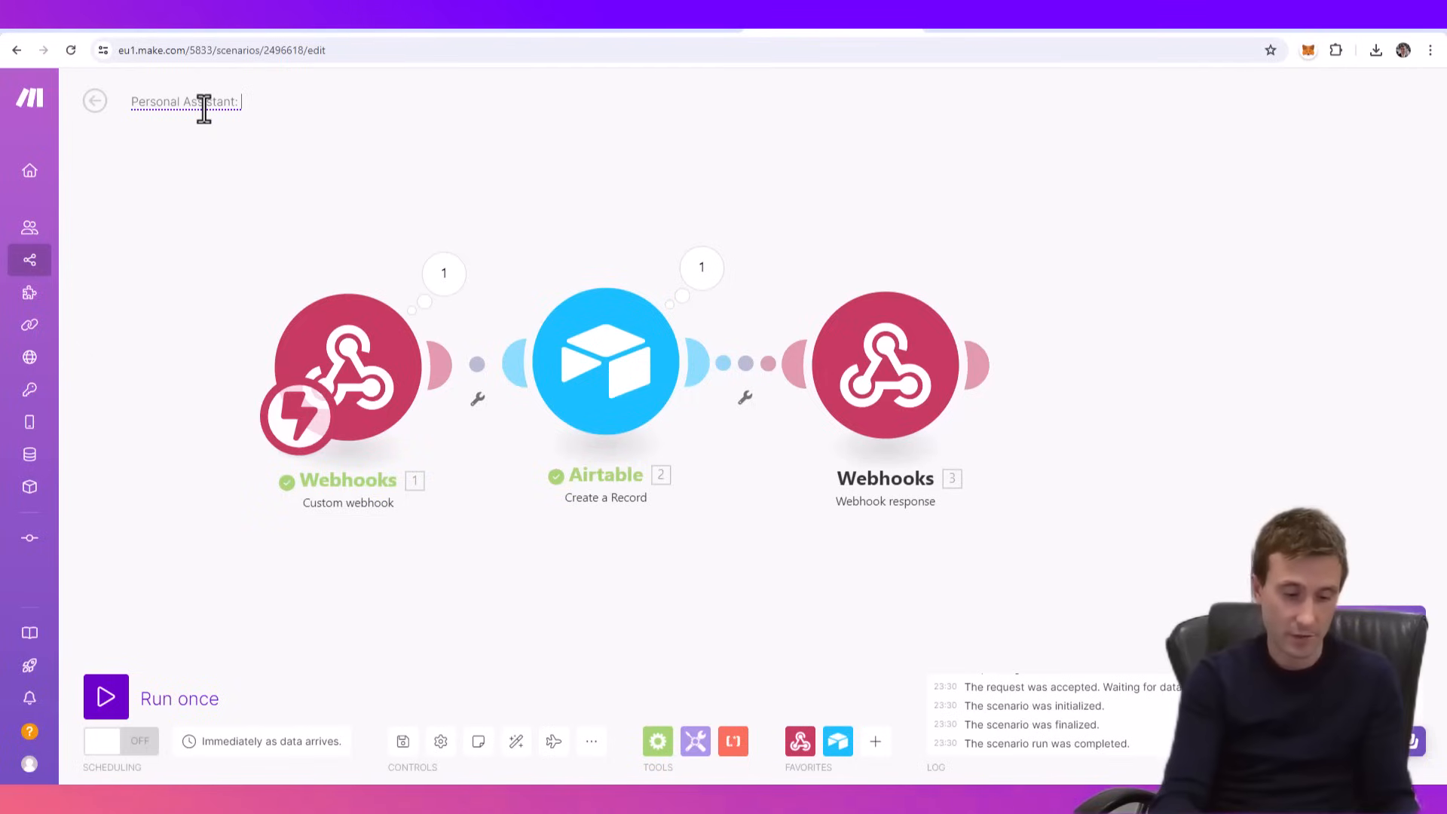
text(Webhook tri)
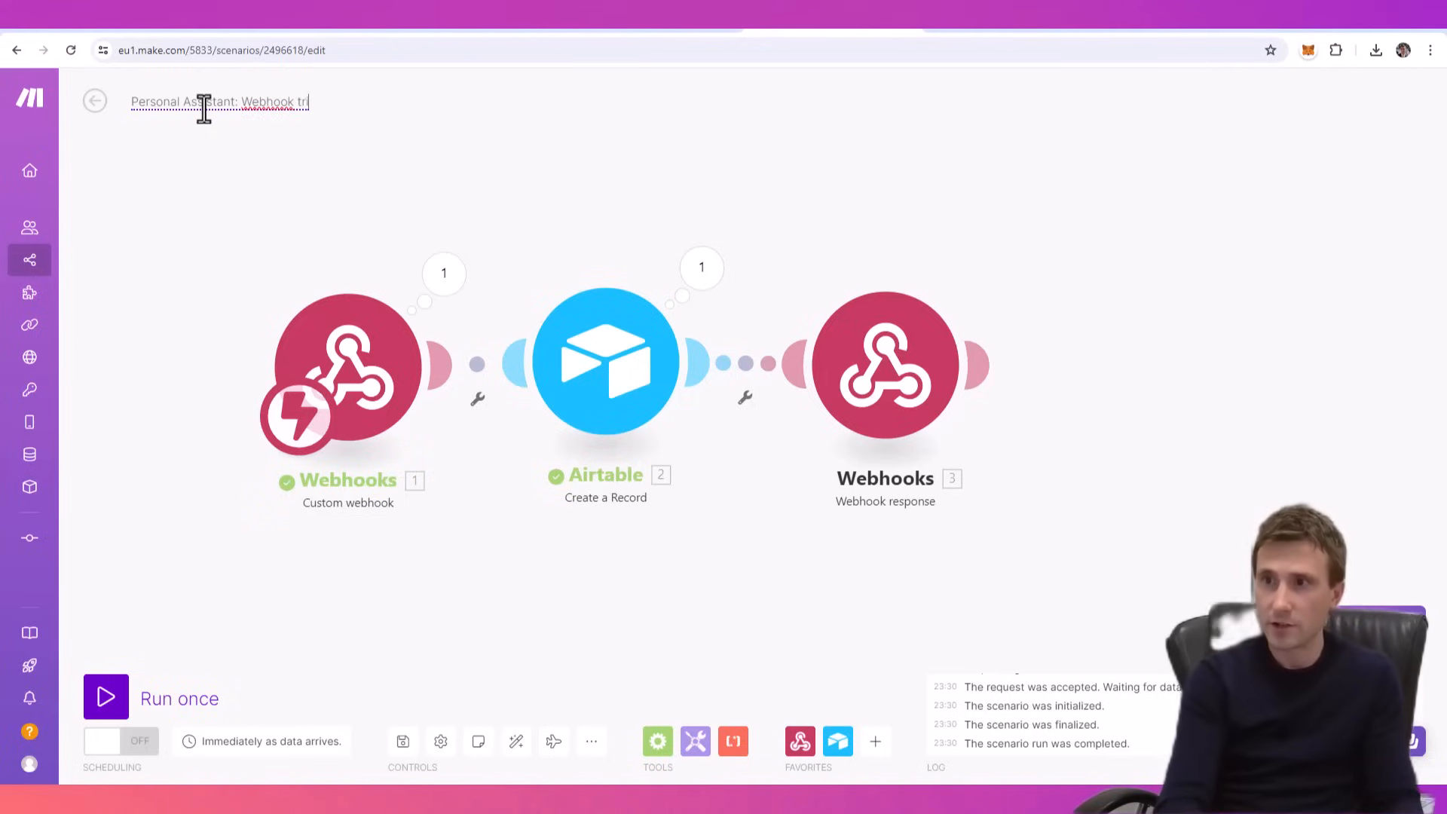
text(ggered recording of expense receipt into A)
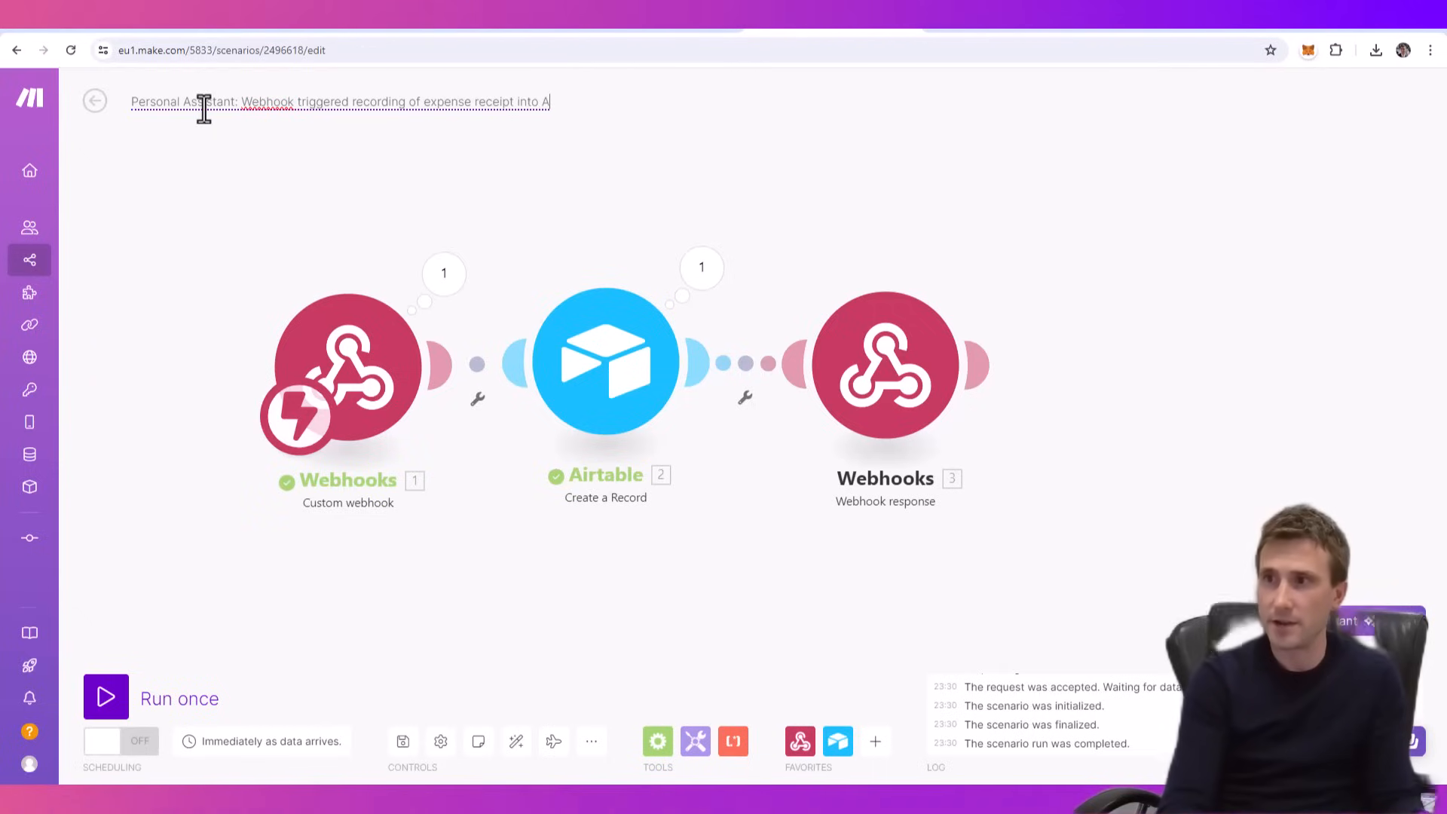
text(irtable from ChatGPT)
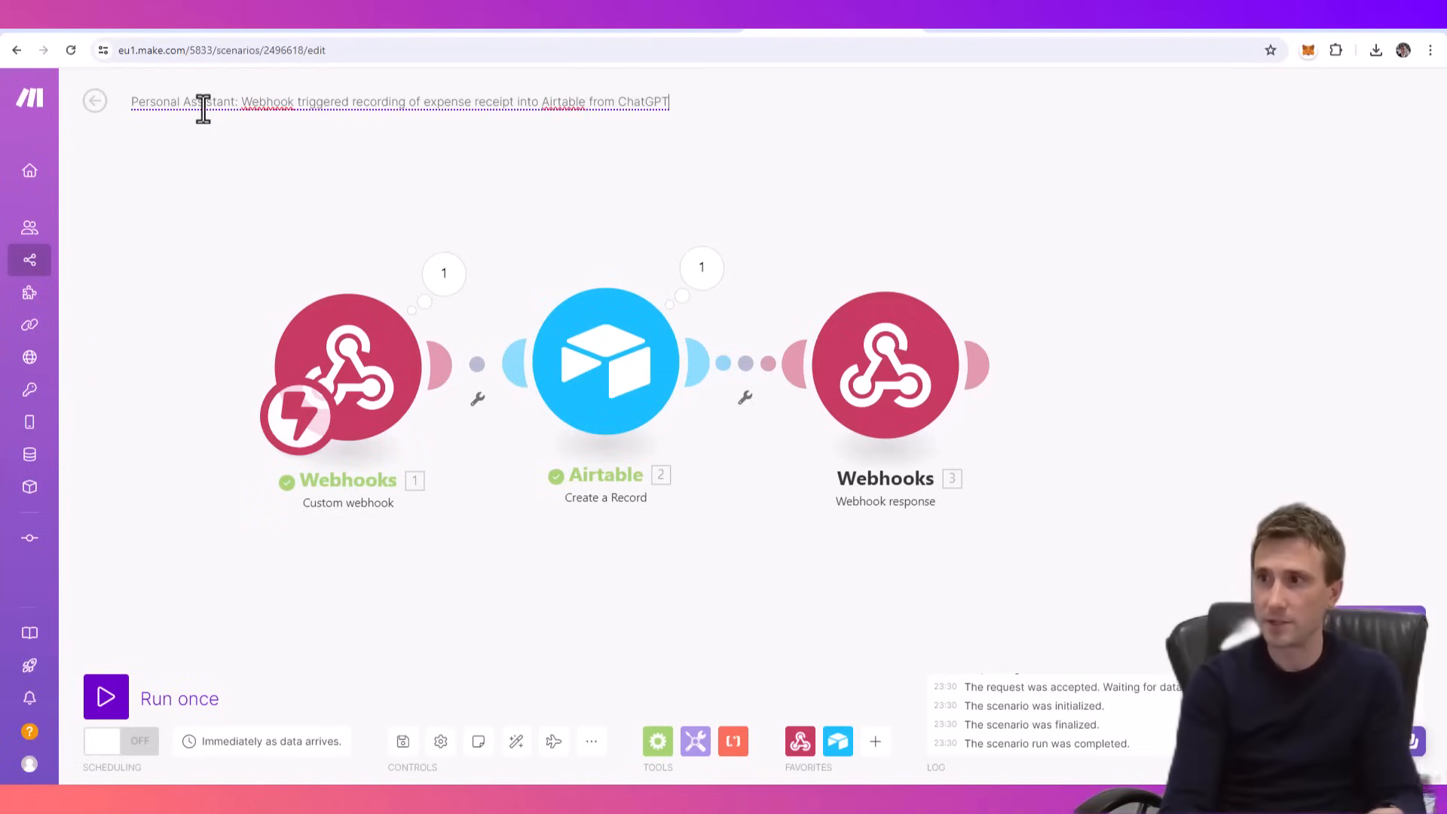
key(Return)
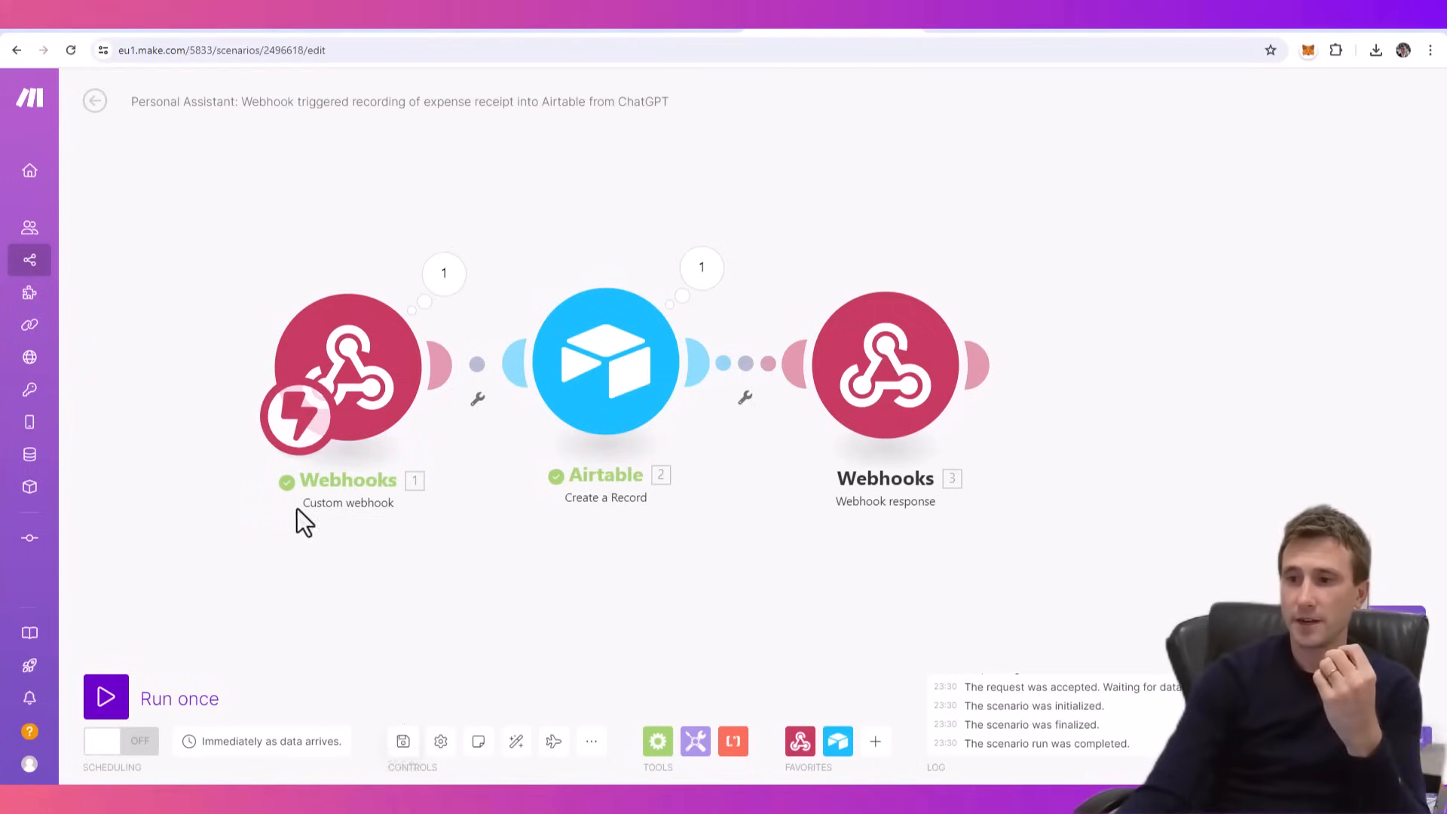
click(113, 746)
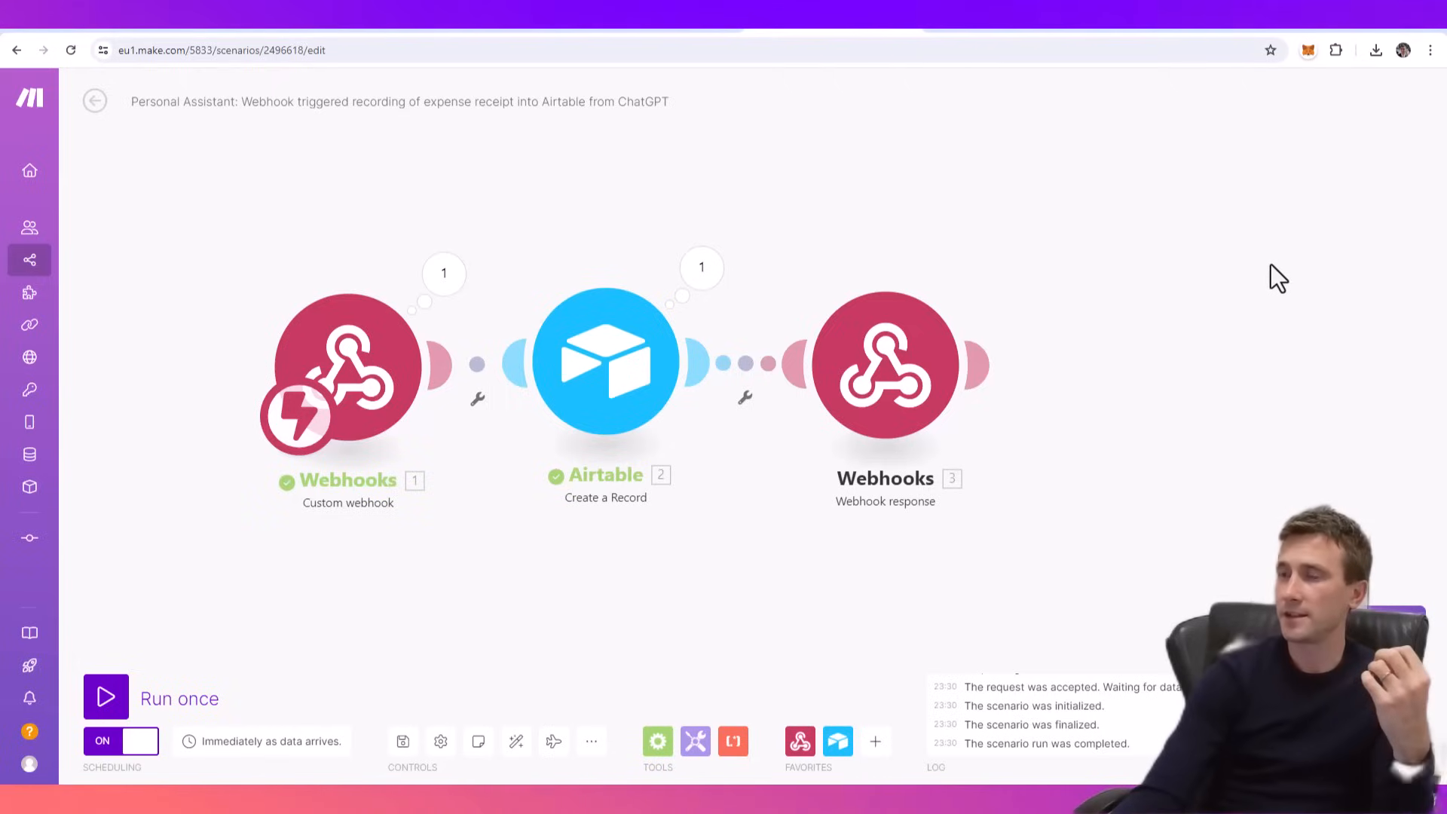
- Switch to the Personal Assistant No-Code chat in ChatGPT and preview the receipt image attached to the unsent message
click(1181, 29)
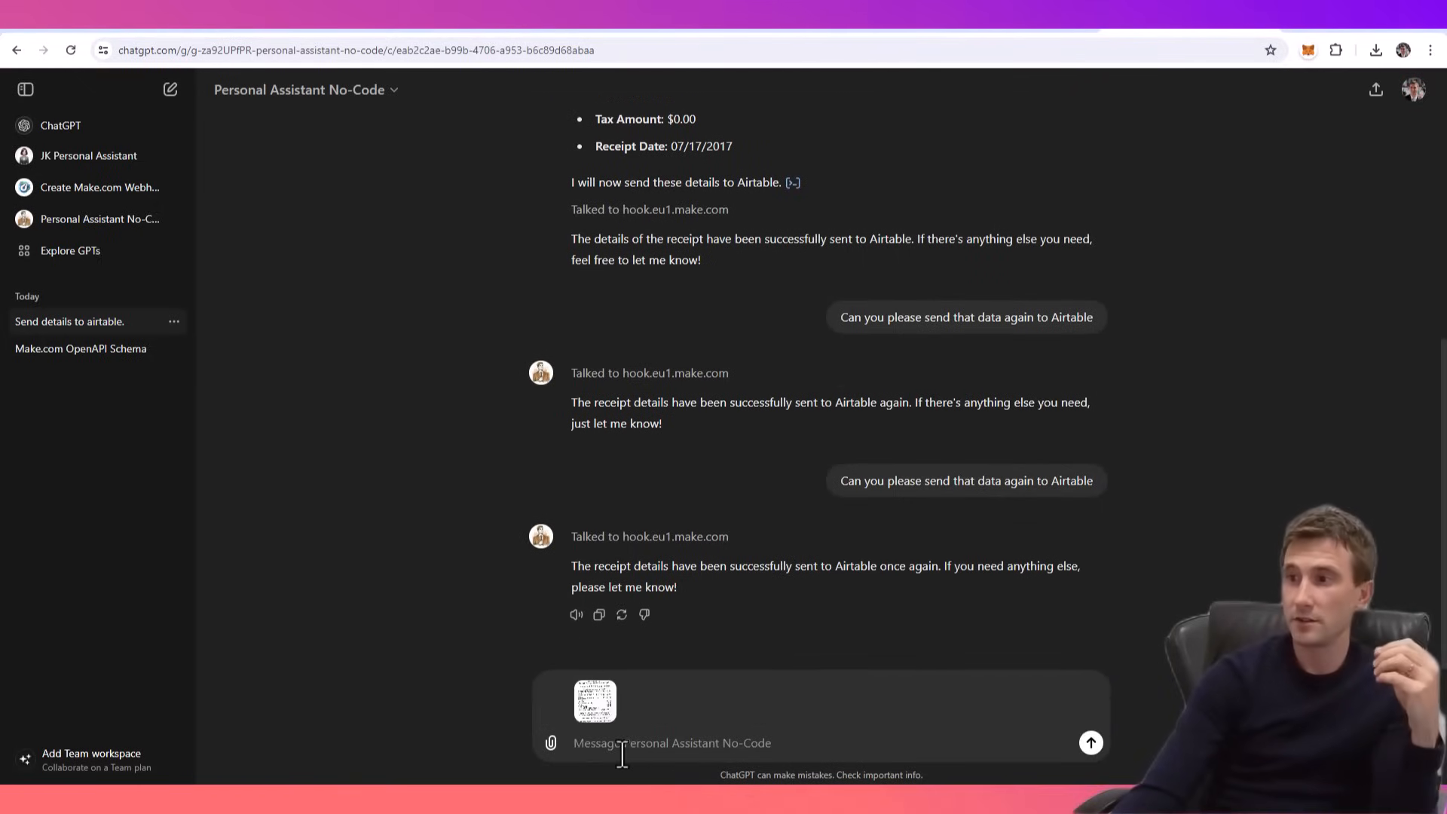
click(551, 743)
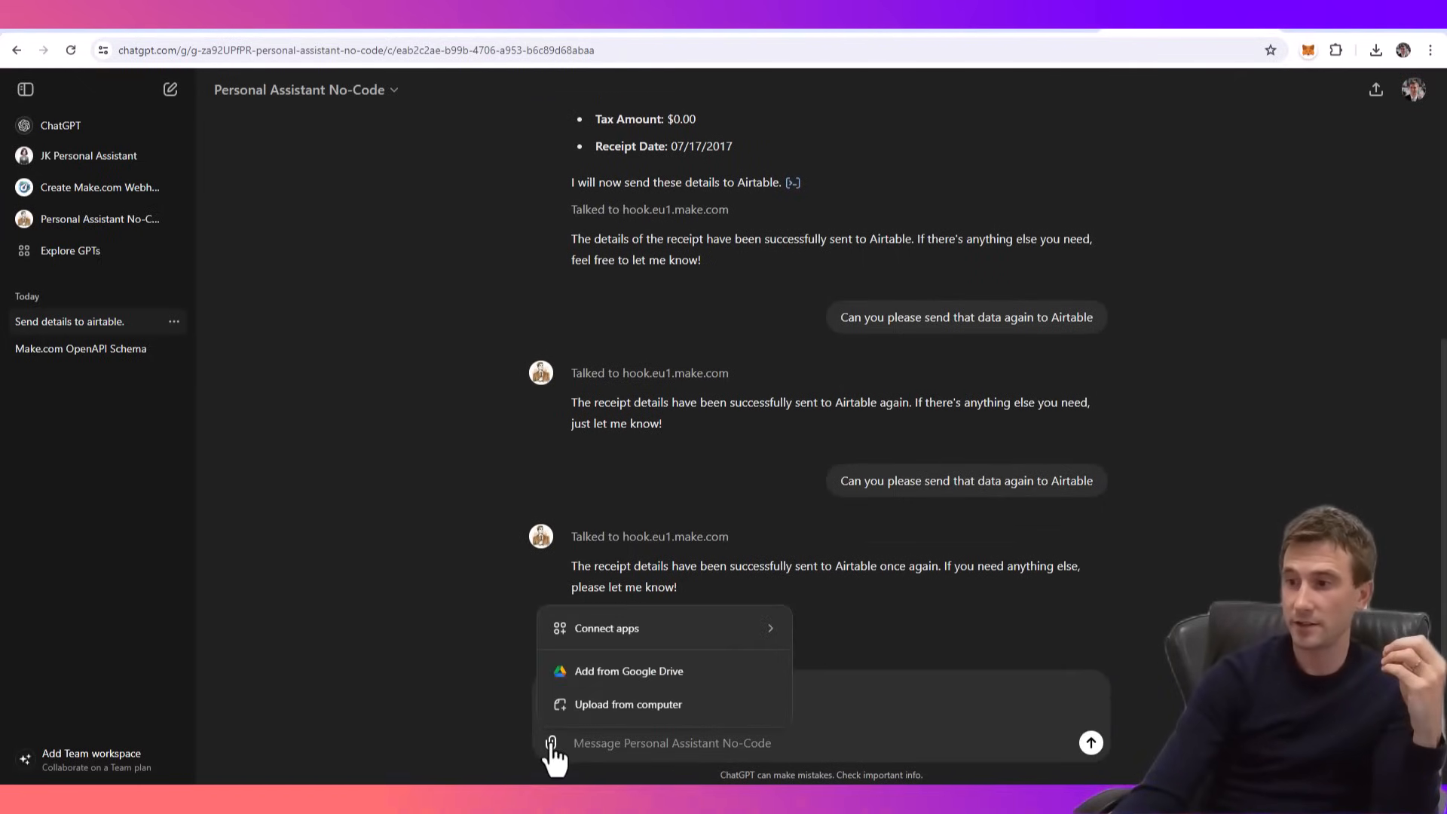
click(608, 740)
click(582, 693)
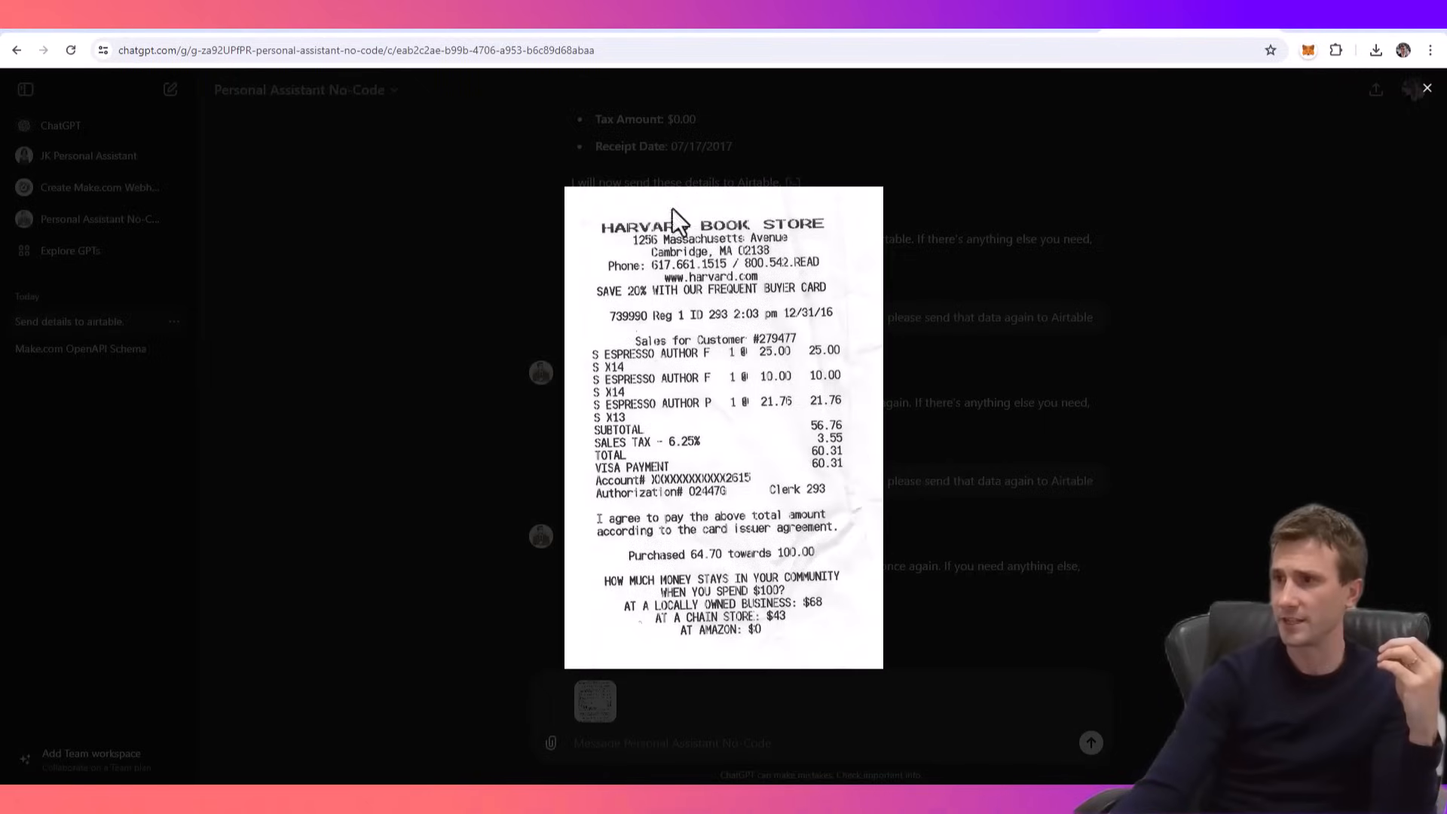
click(1228, 515)
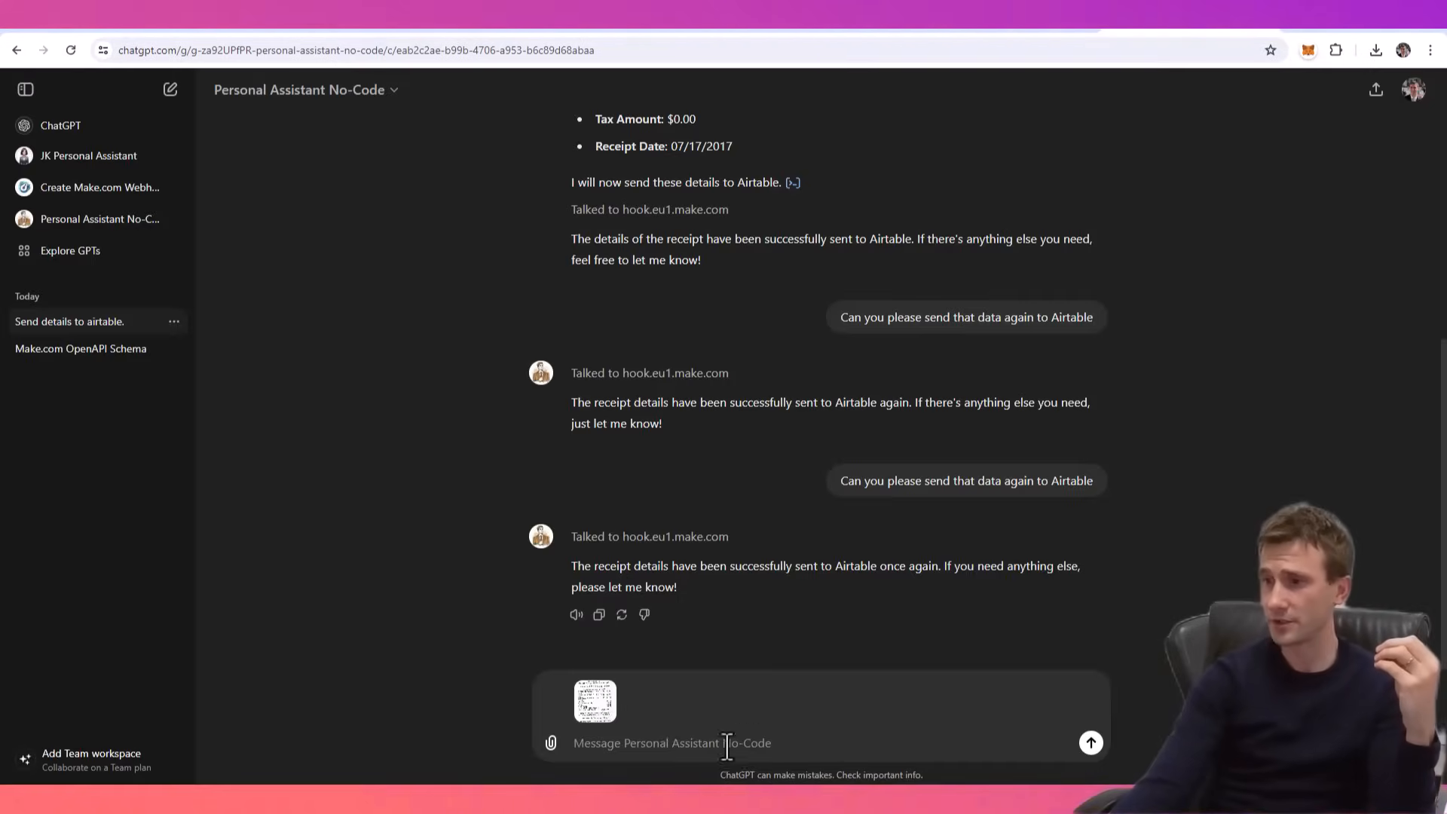
- Reuse the earlier prompt "Hi can you please send the details of this receipt to airtable please?" and send it with the attached receipt
scroll(782, 517, up, 7)
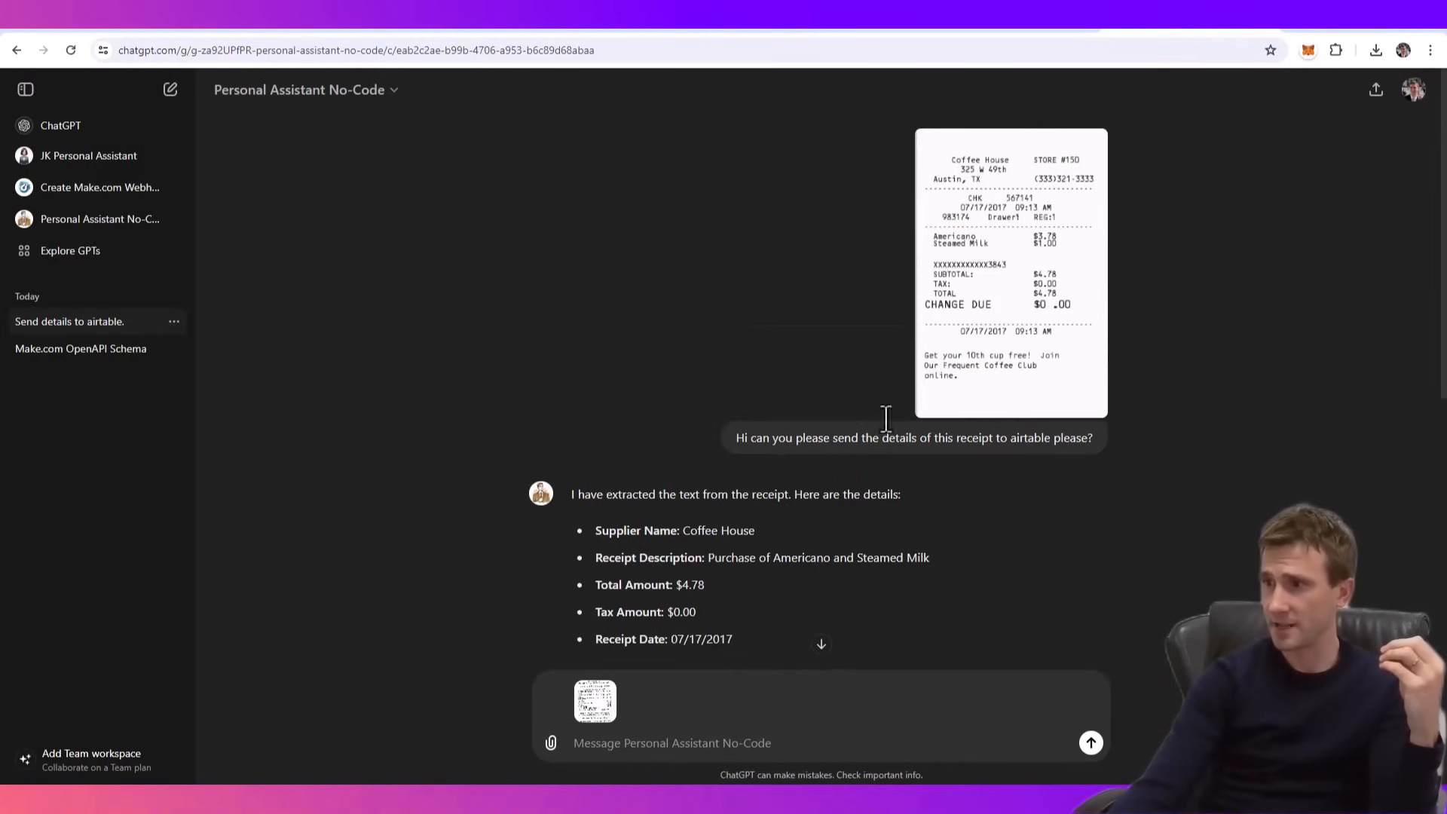
drag(1095, 441, 734, 438)
key(ctrl+c)
scroll(753, 528, down, 10)
click(598, 739)
key(ctrl+v)
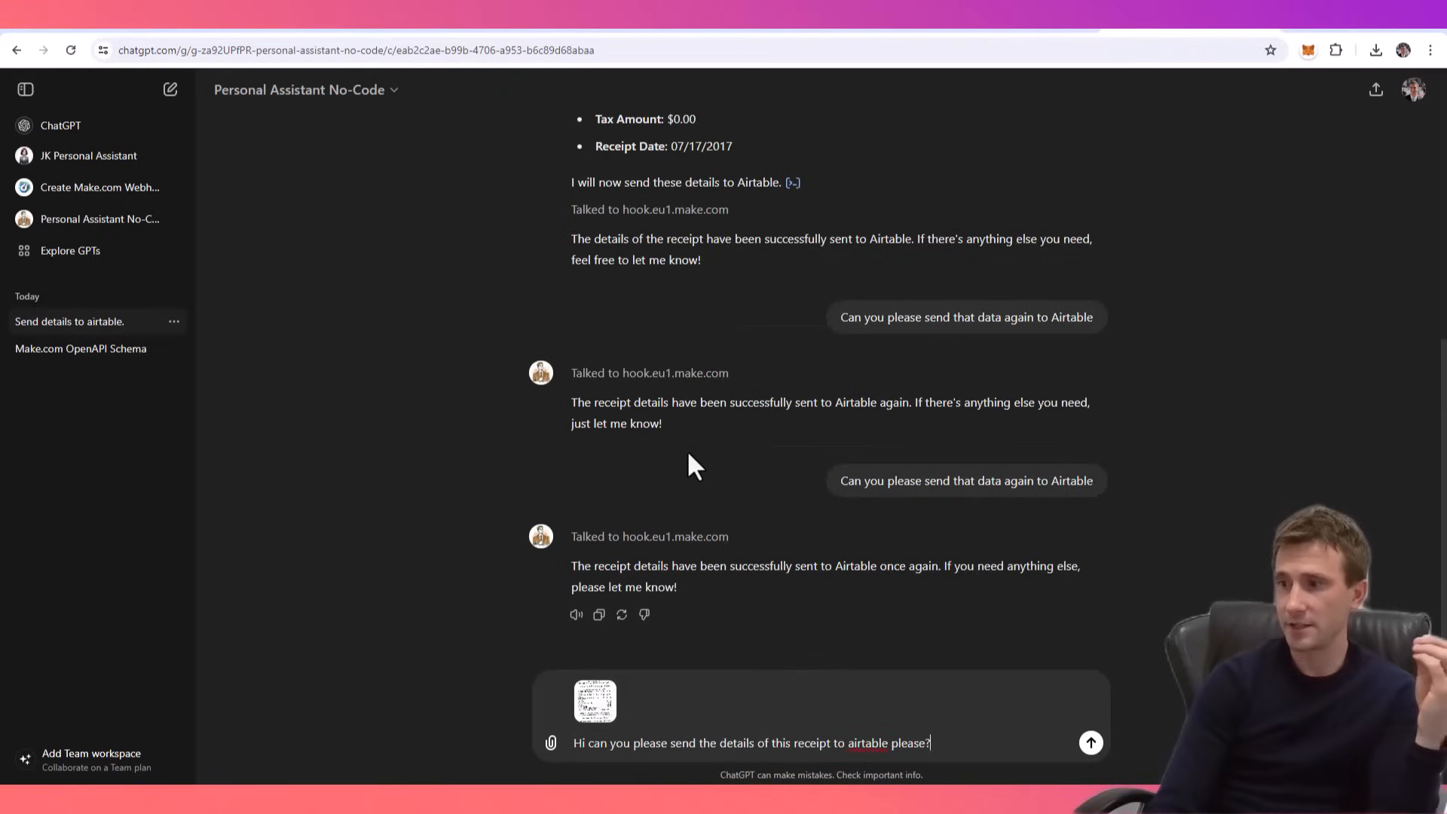
key(Return)
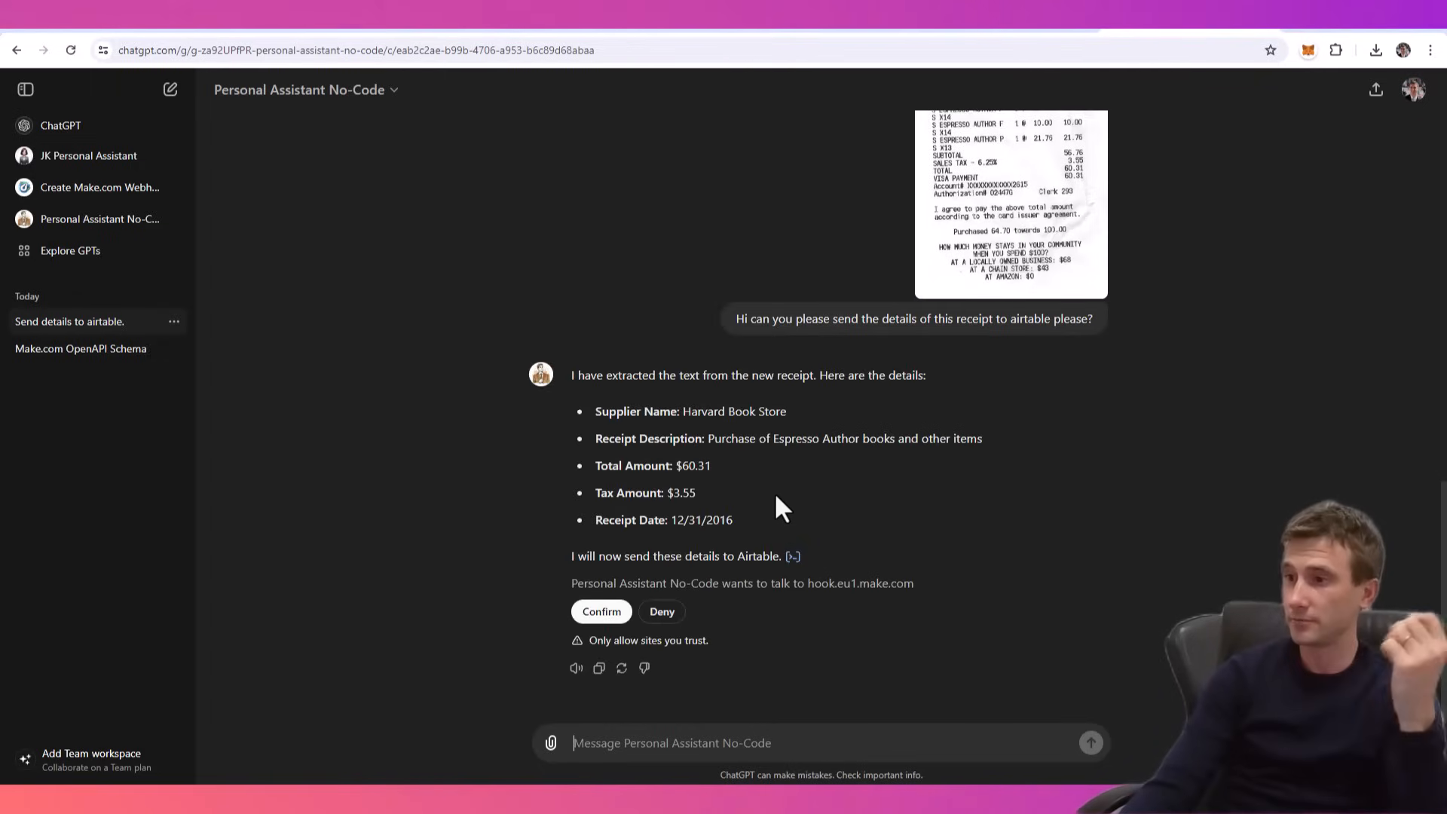
- Run the Make.com scenario once, then return to ChatGPT and allow the assistant to talk to hook.eu1.make.com
scroll(1087, 469, up, 1)
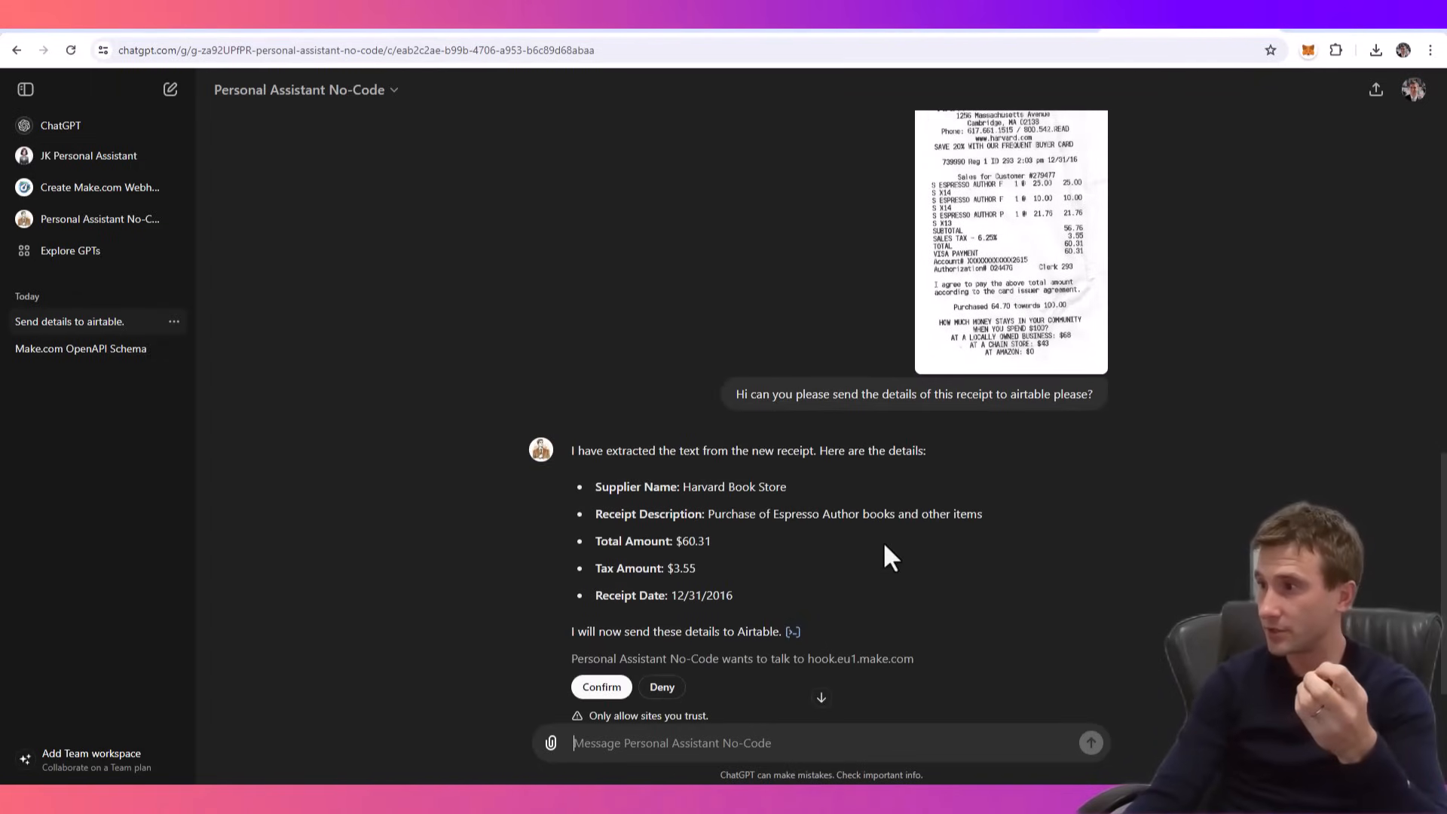
scroll(858, 564, down, 1)
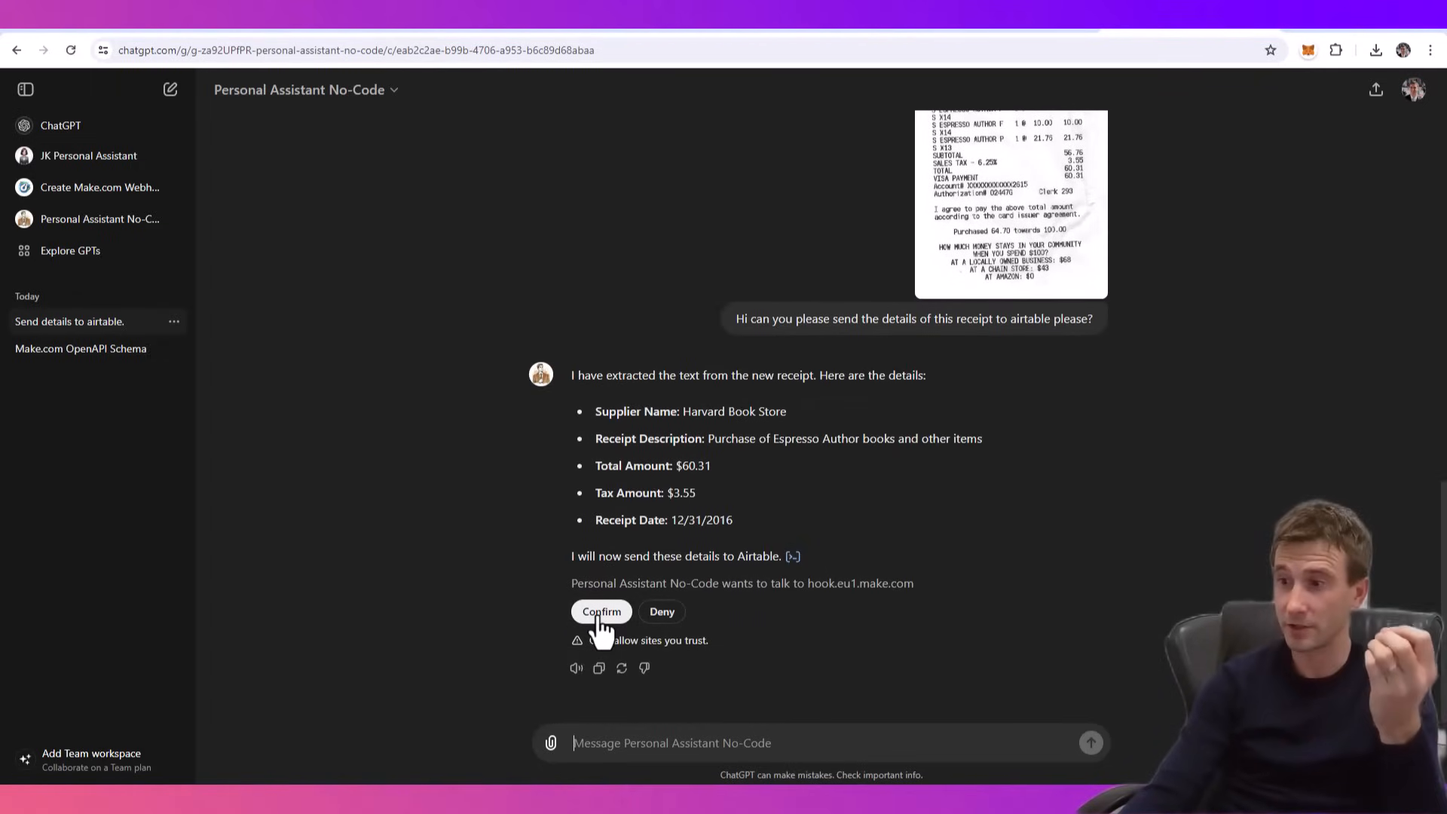
click(824, 28)
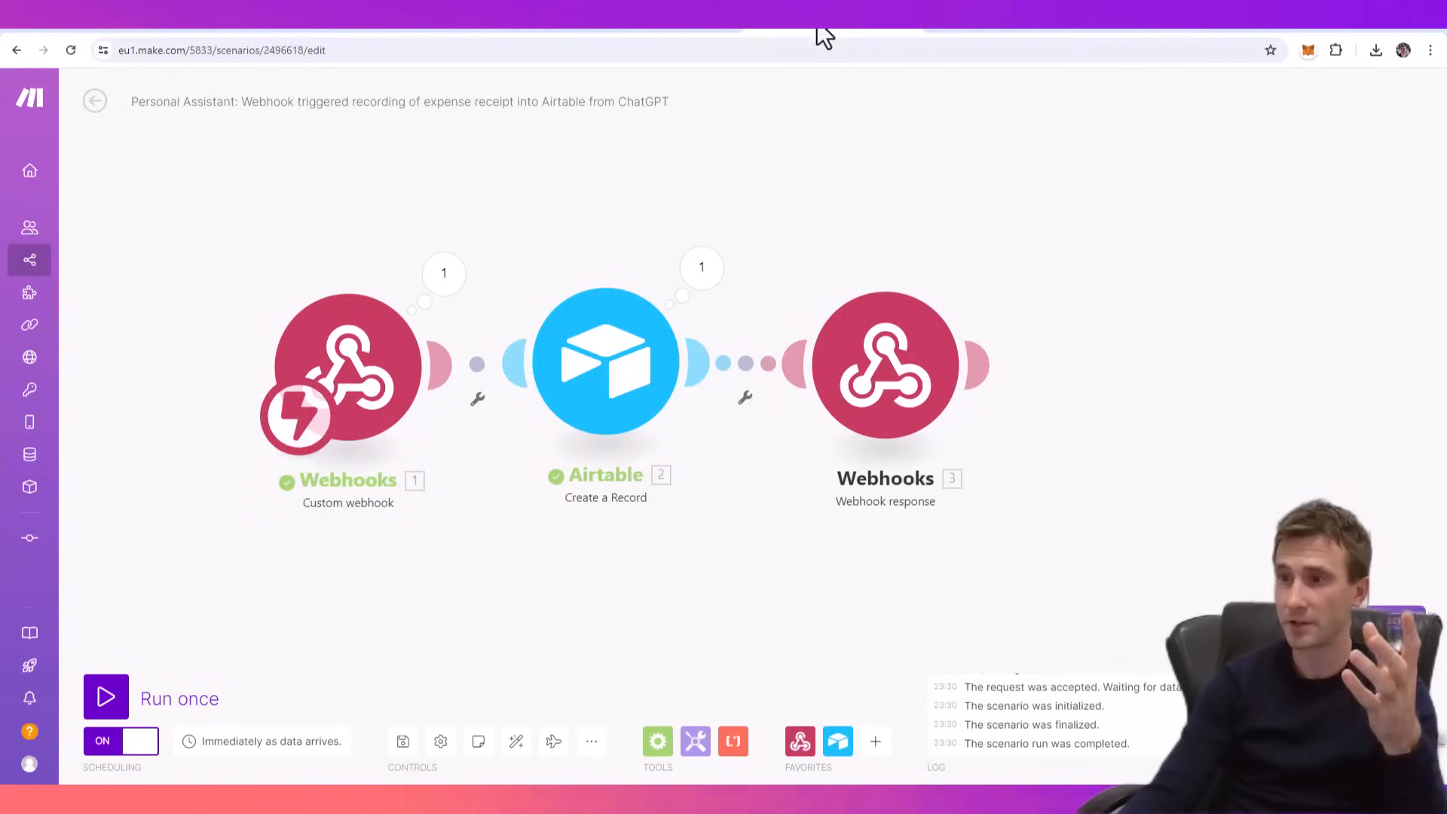
click(119, 697)
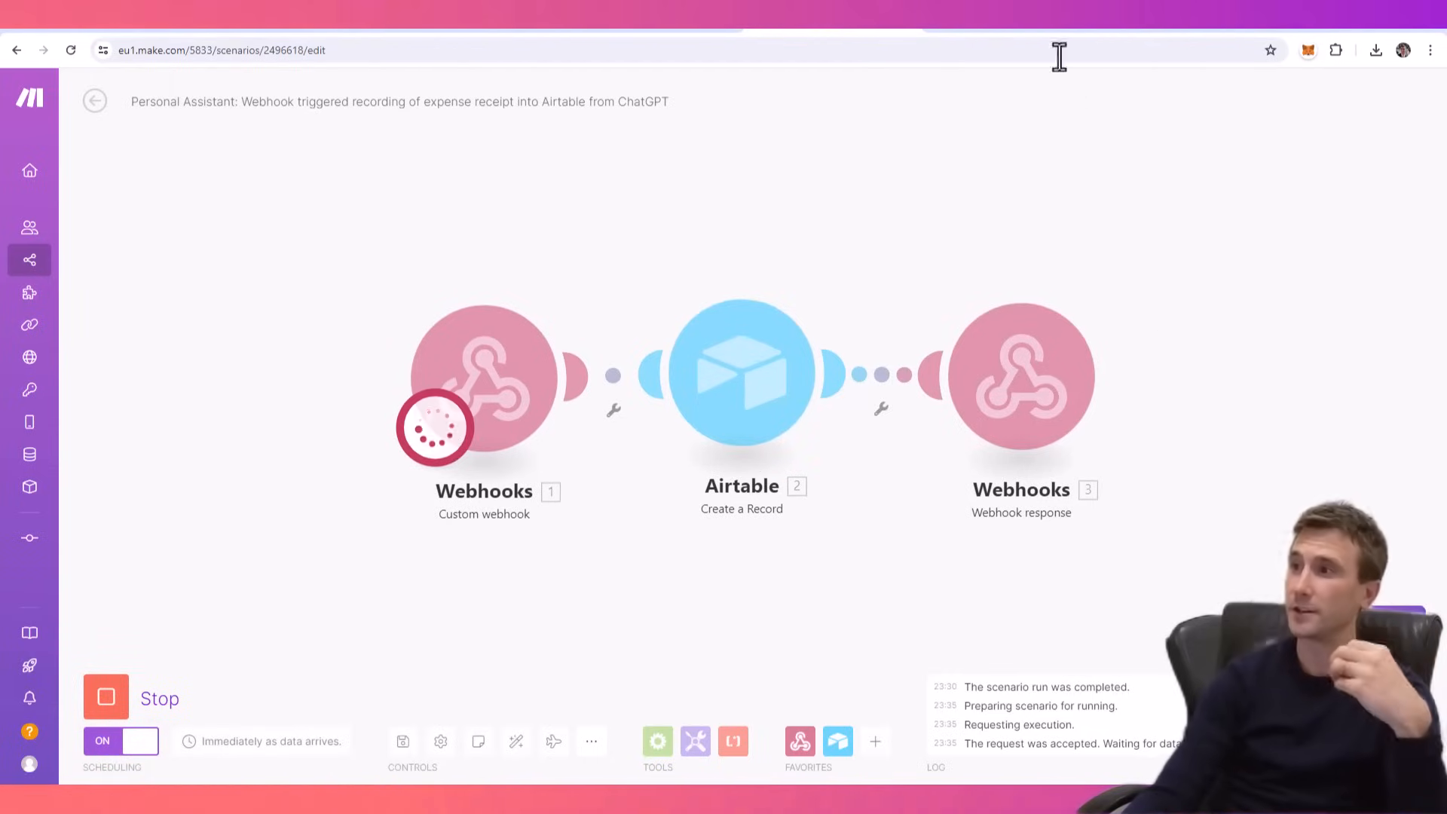
click(1153, 29)
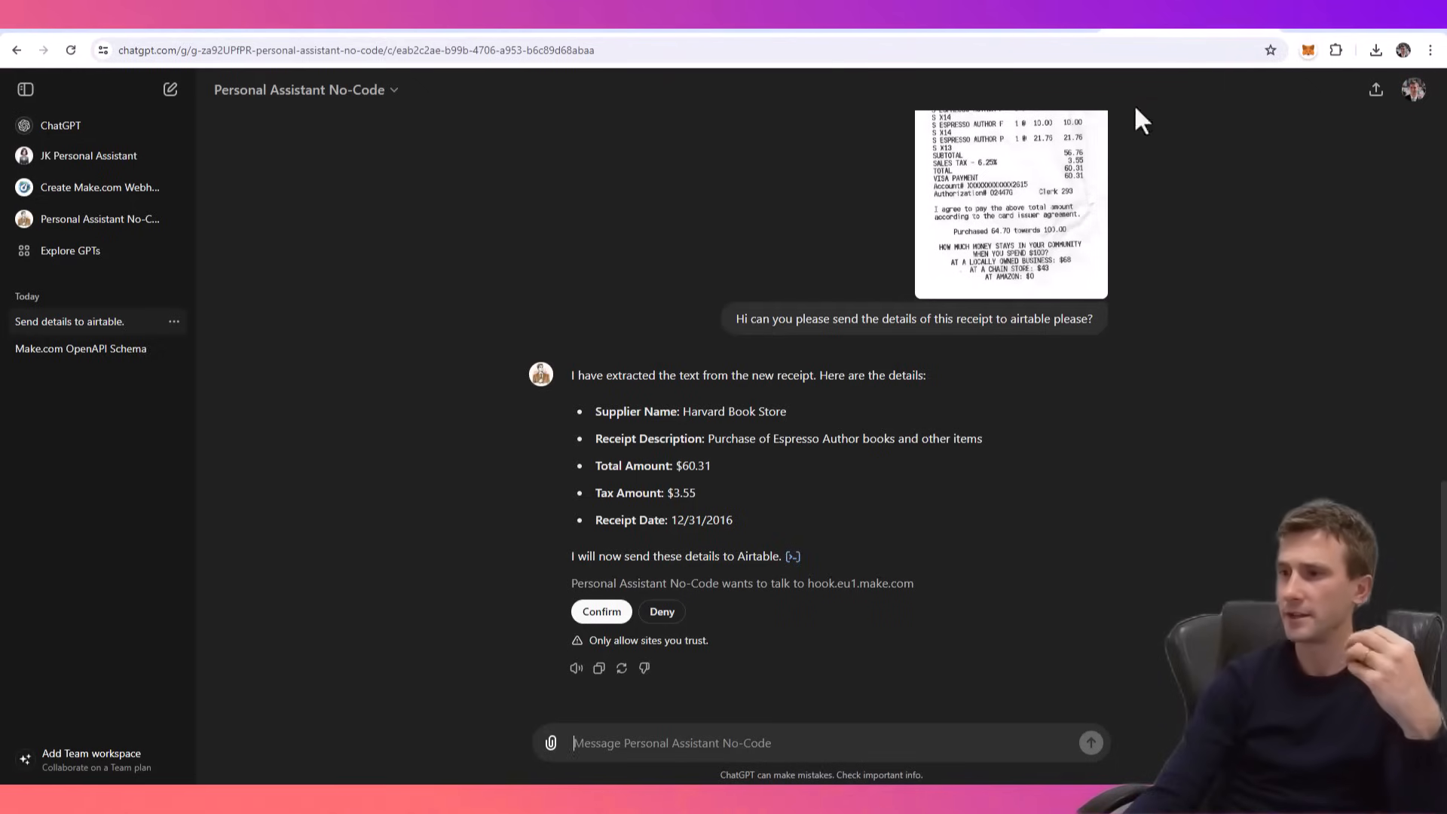
click(607, 620)
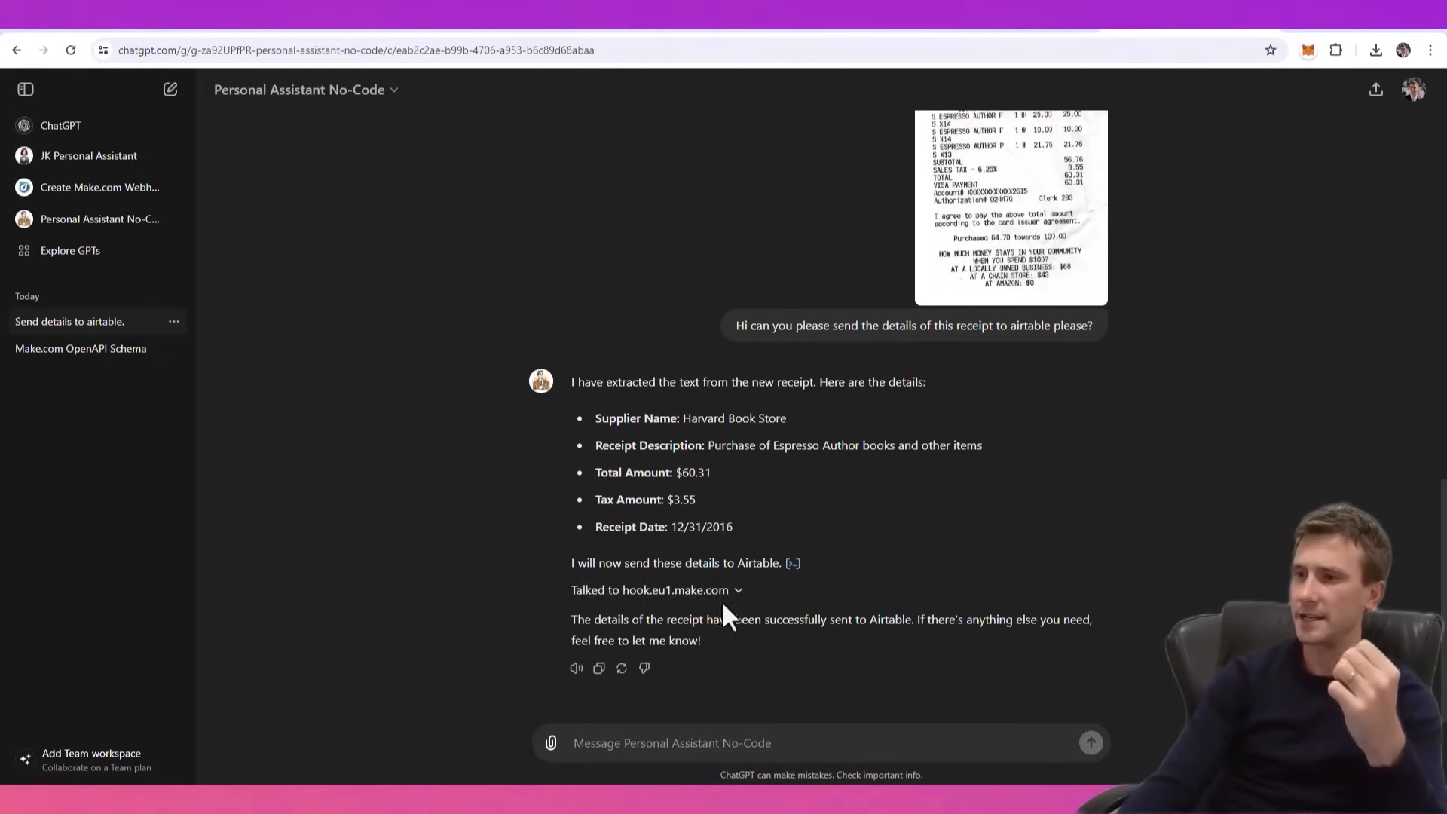
- Check the scenario run in Make.com and the Harvard Book Store record in the Airtable Expenses table
click(834, 30)
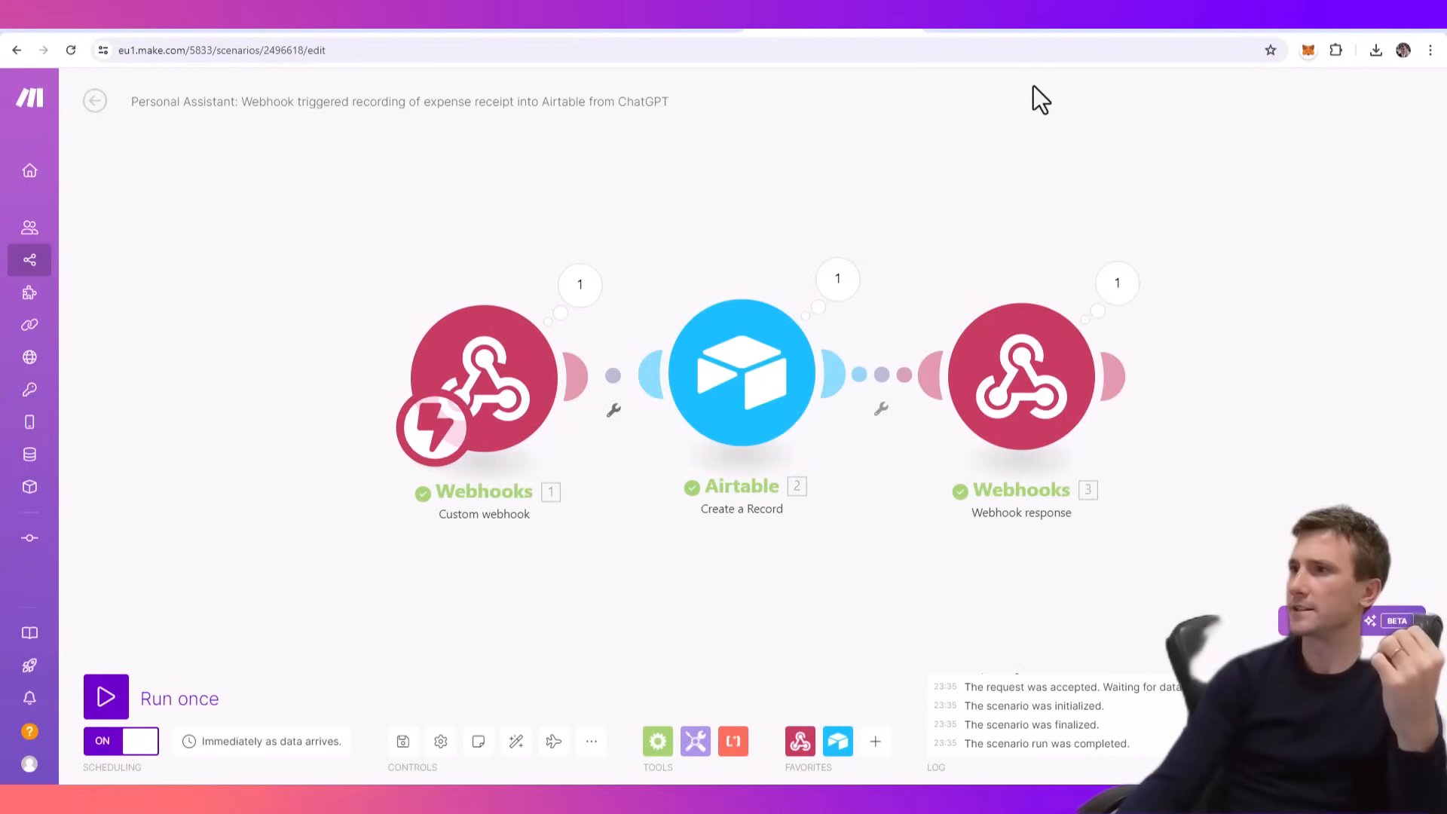
click(1178, 27)
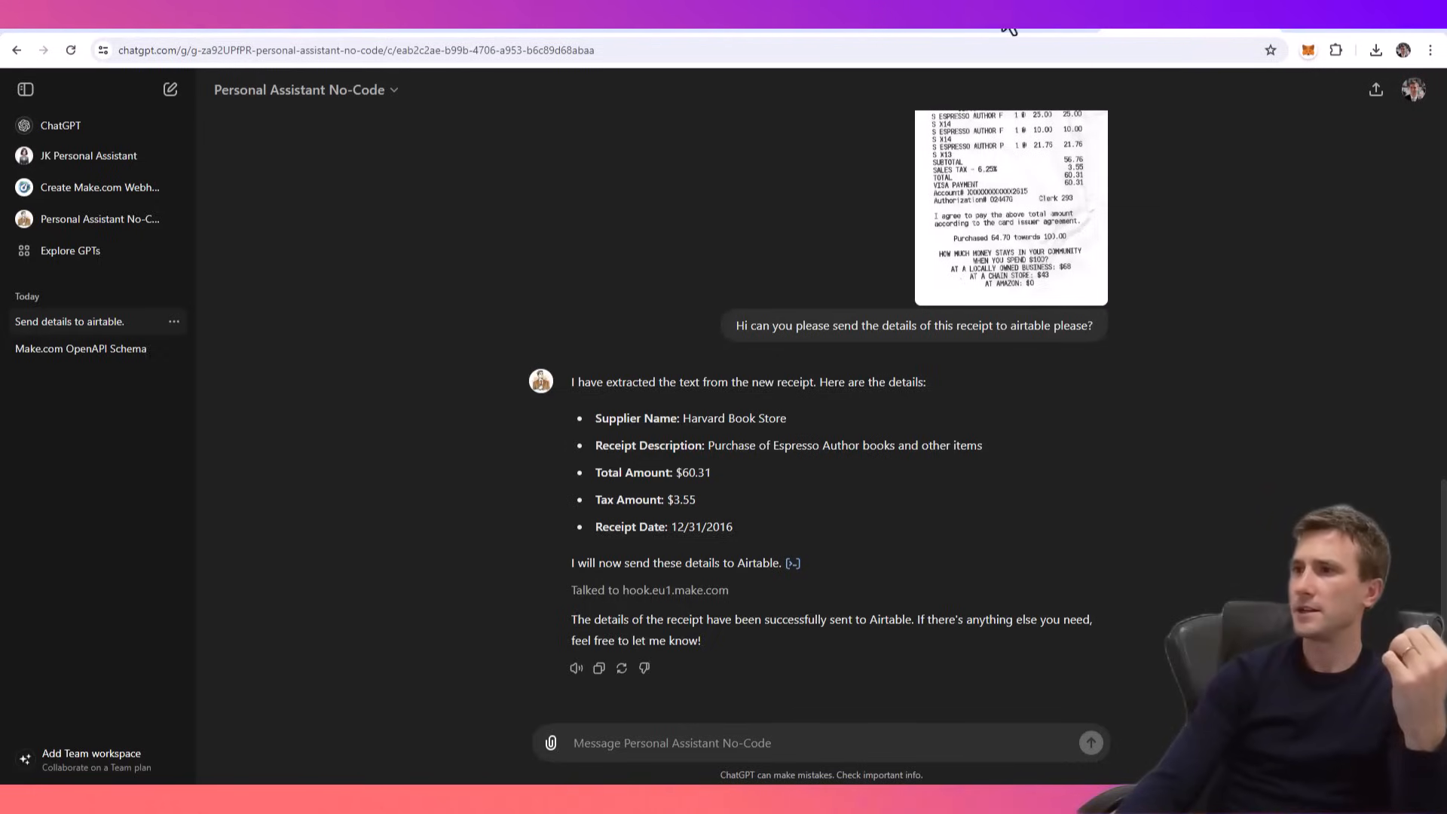
click(1041, 30)
click(273, 246)
drag(273, 246, 953, 255)
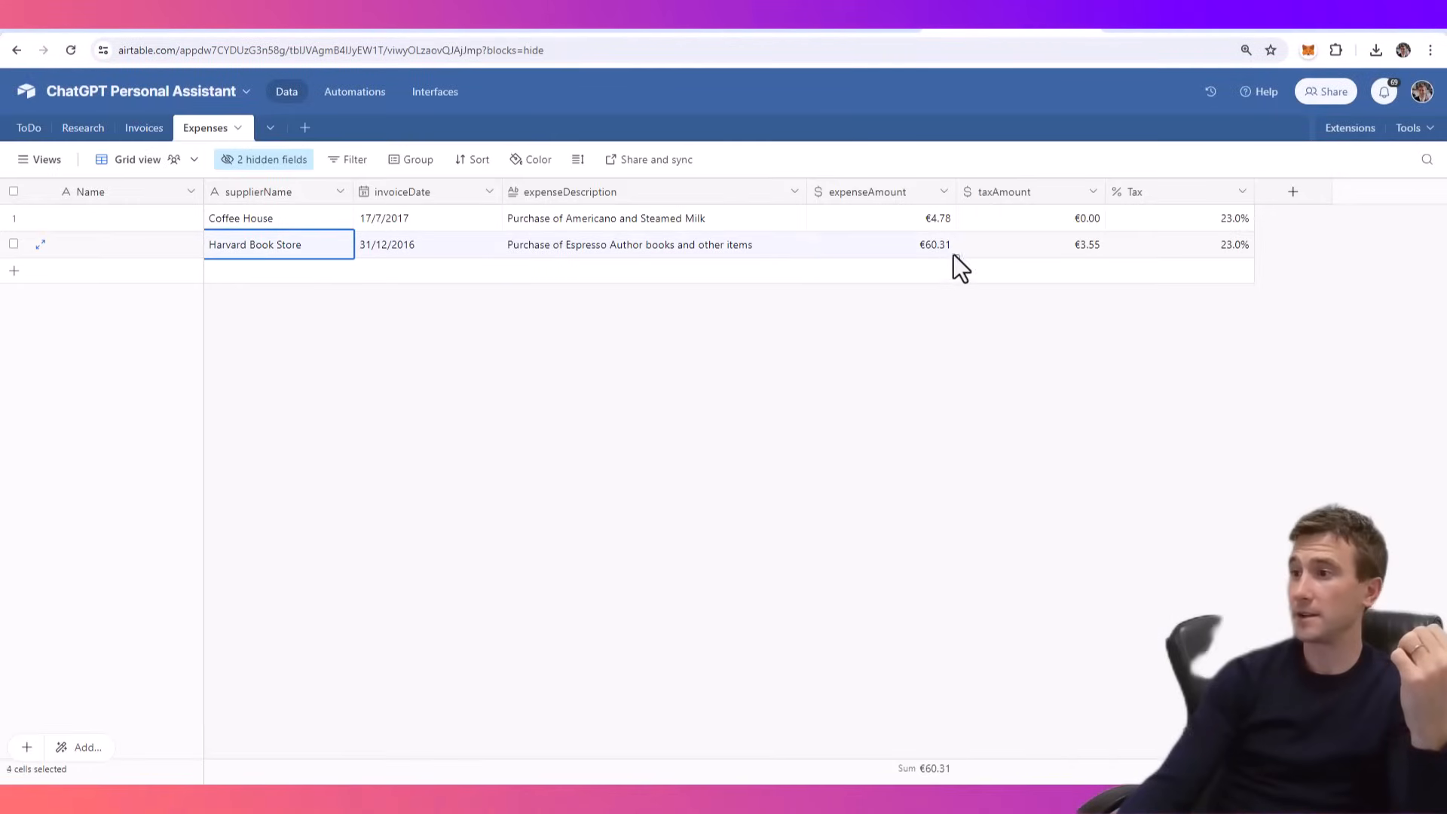
- Back in Make.com, inspect the webhook response's run data and add "Tell the user the following:" above the existing text of its body
click(943, 27)
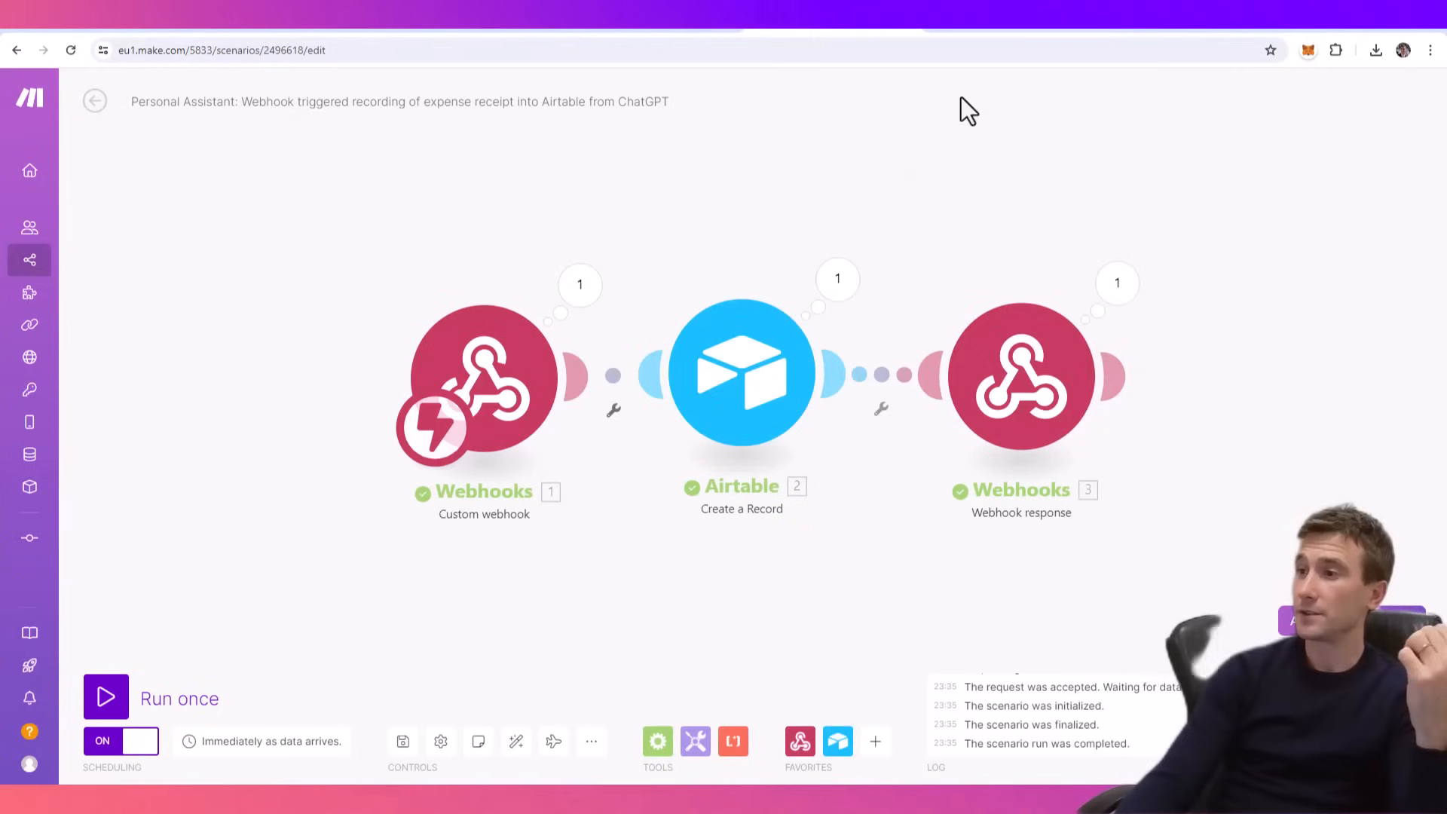
click(1117, 285)
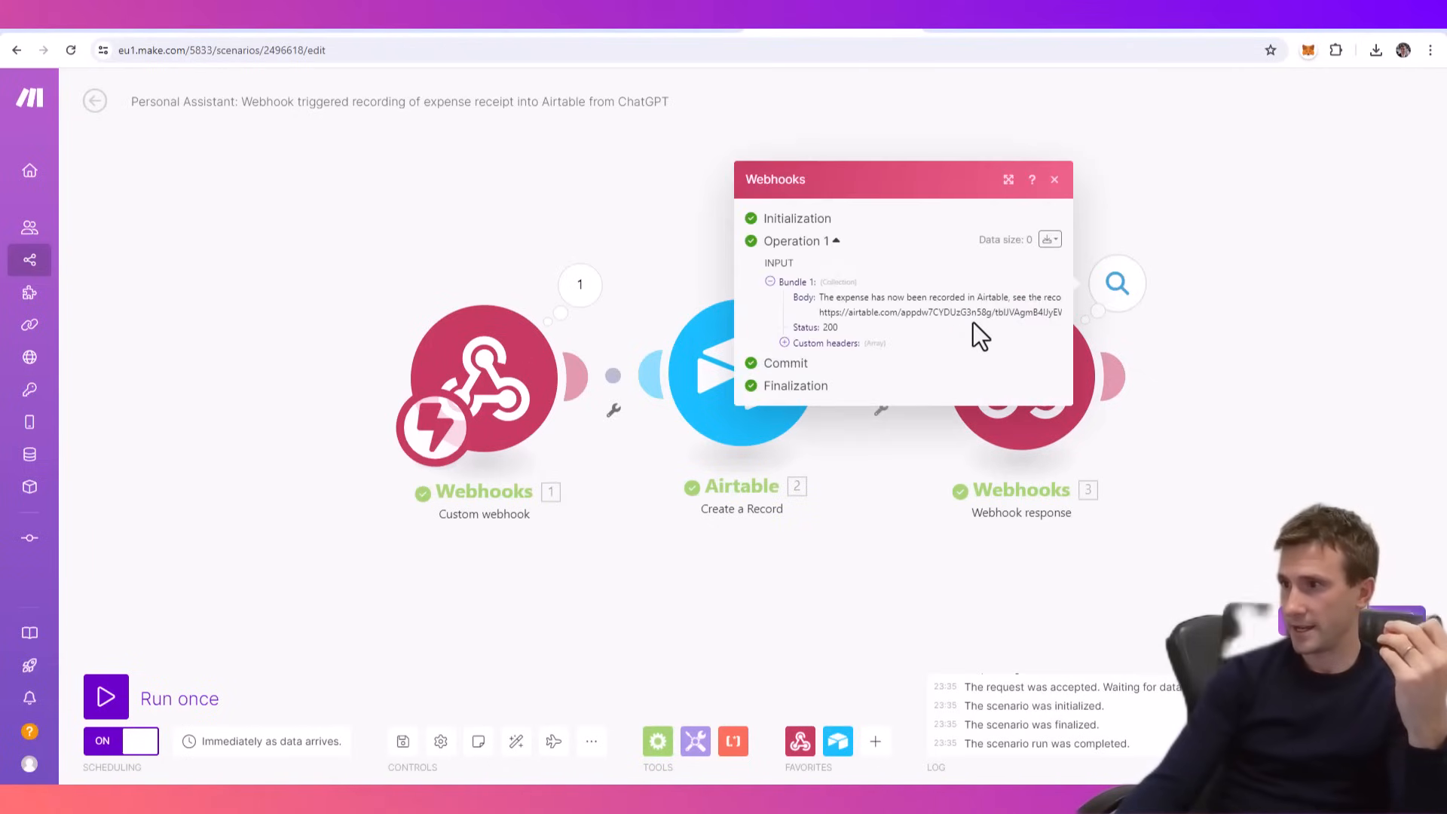
click(1019, 377)
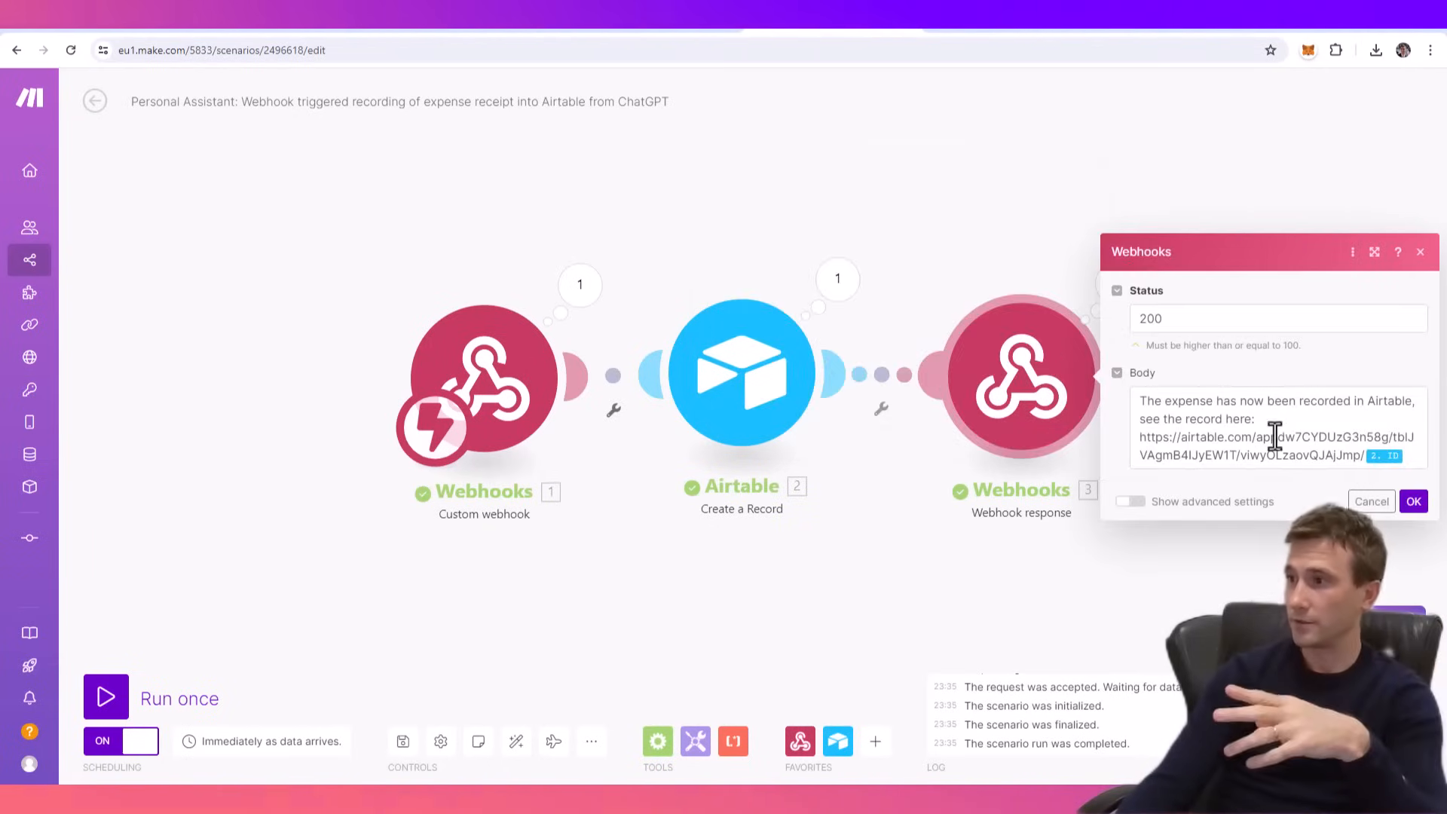
click(1143, 411)
key(Return)
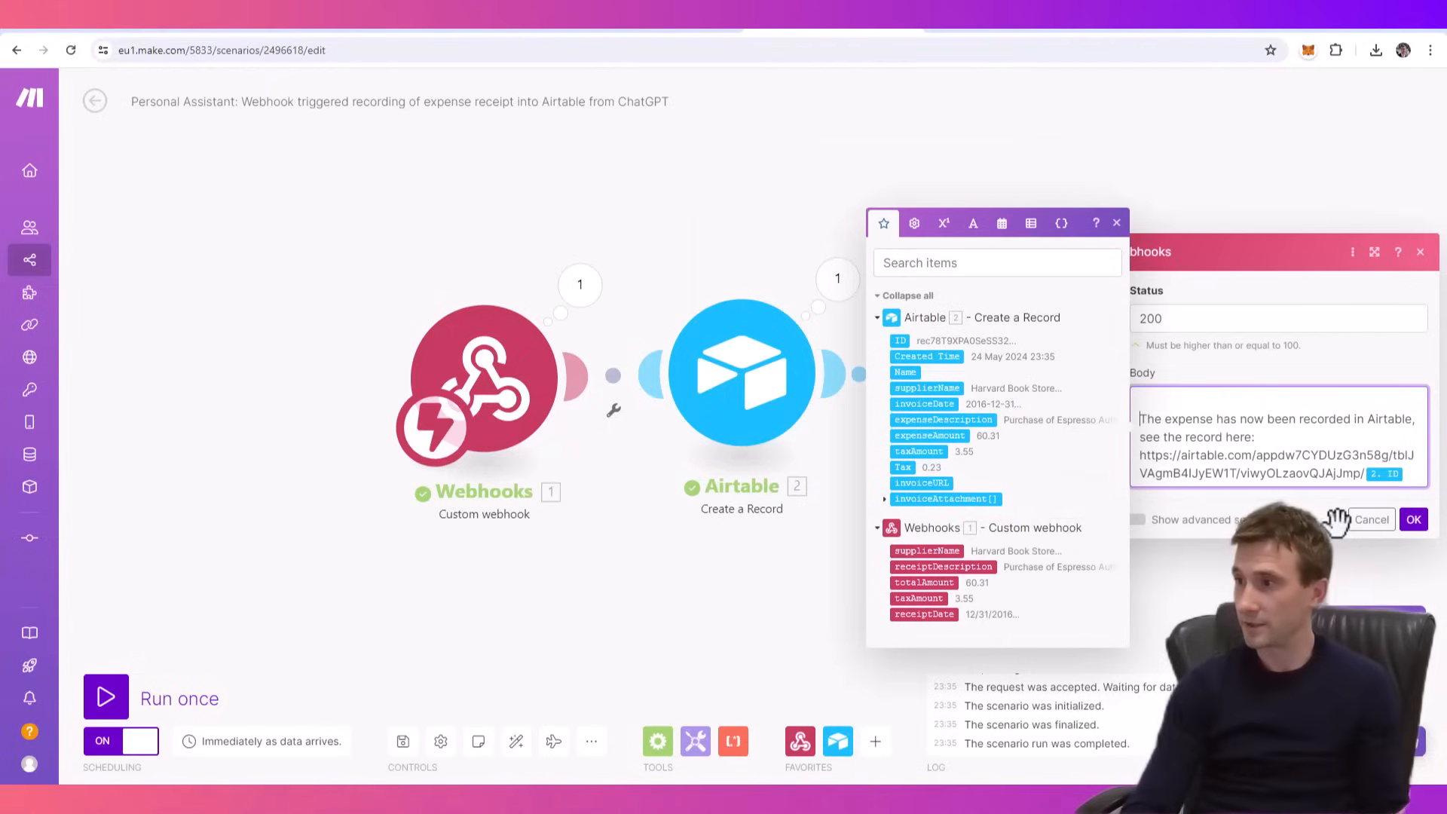
key(Return)
text(Tell the user )
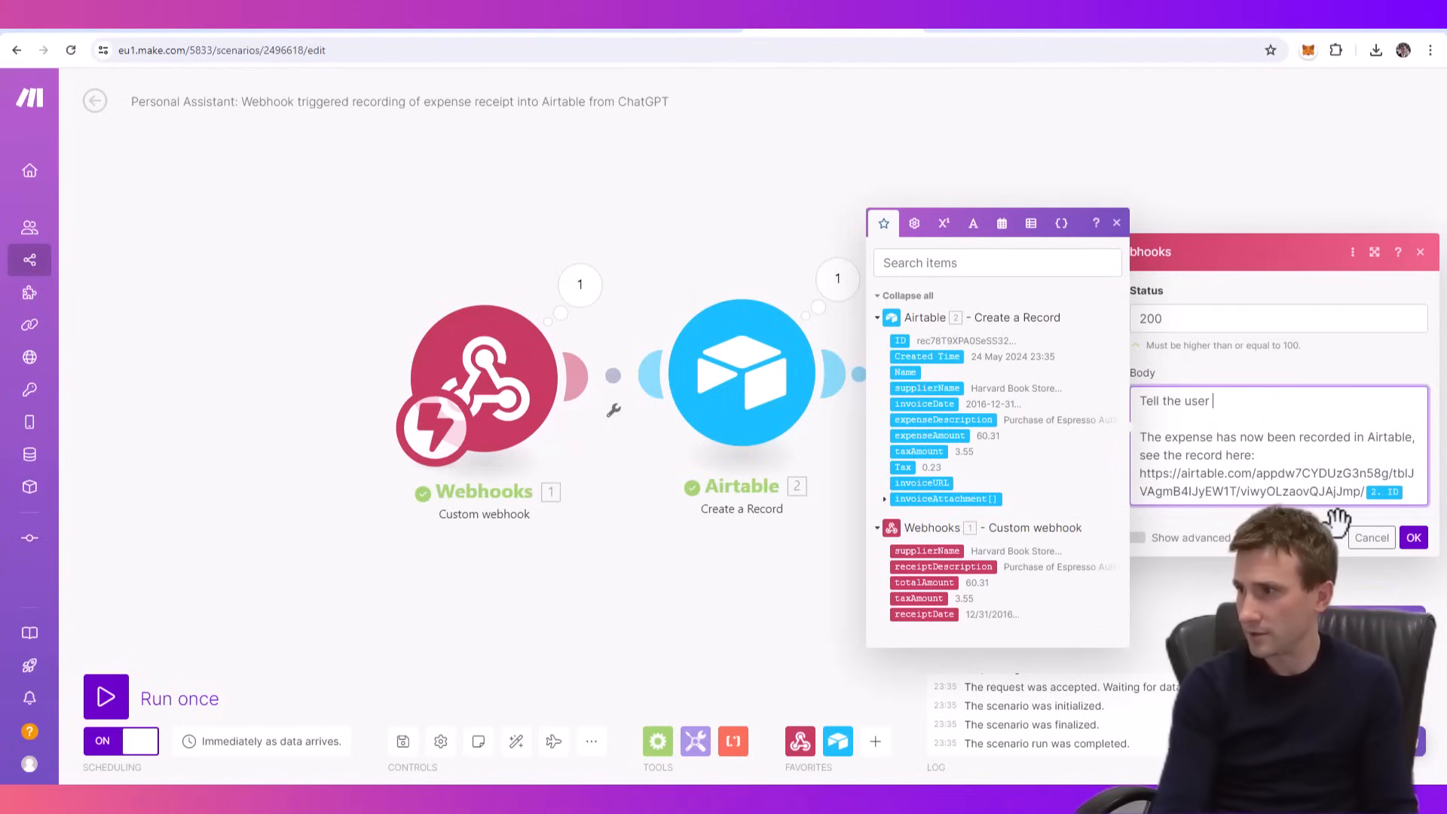
text(the following:)
click(1414, 537)
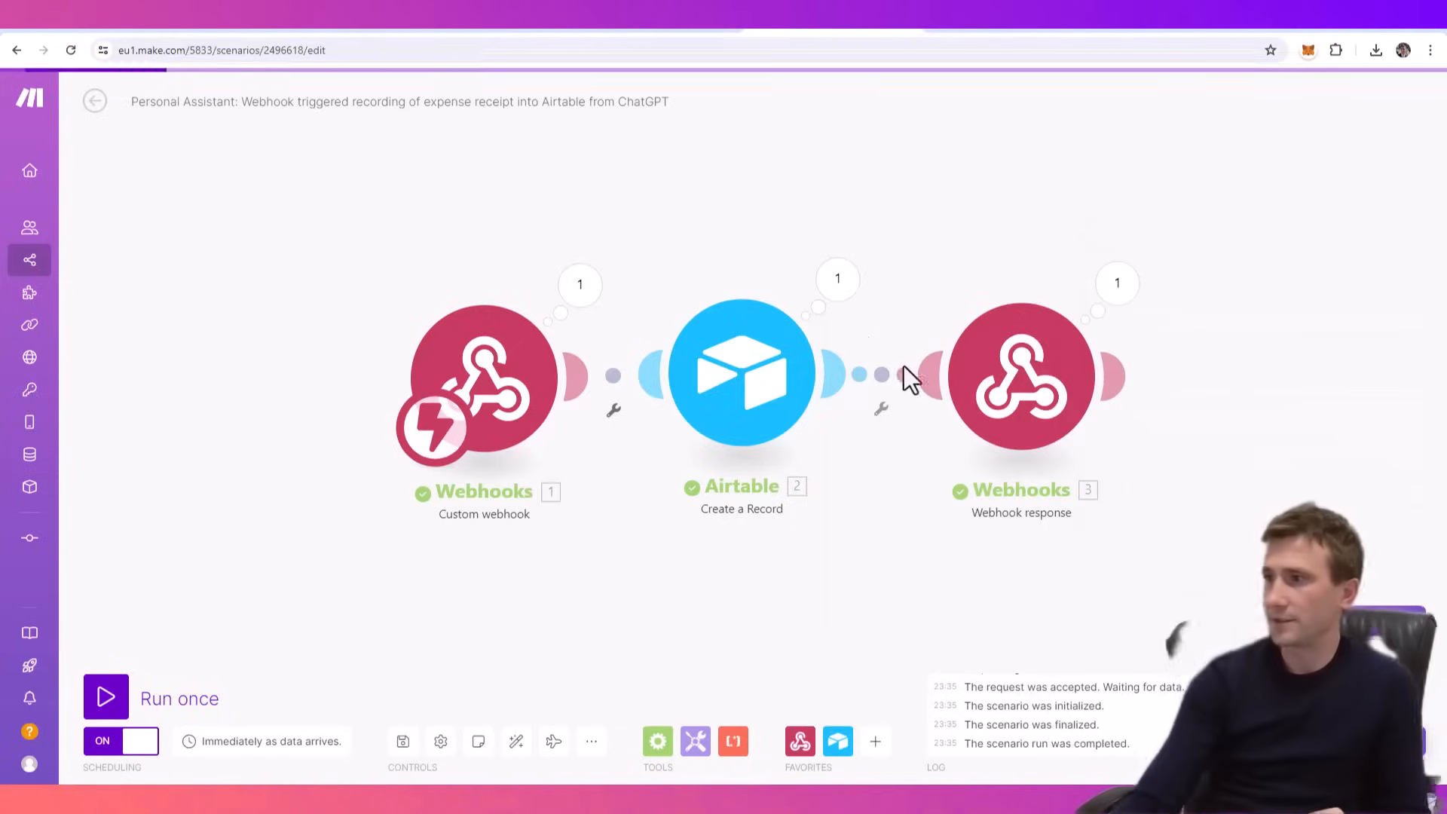
- Run the scenario once more and send "Do it again please" to the assistant in ChatGPT
click(121, 703)
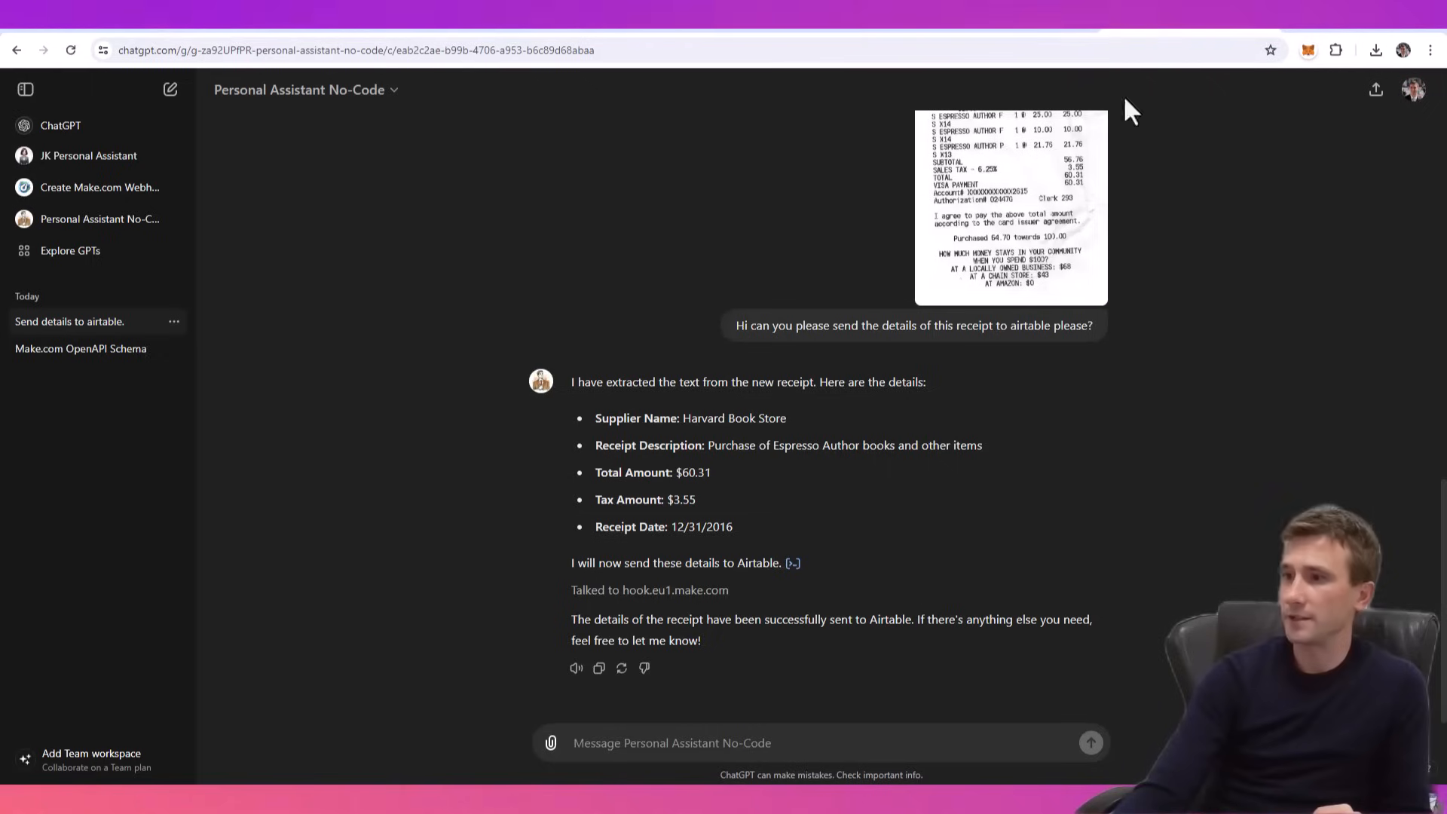
click(631, 740)
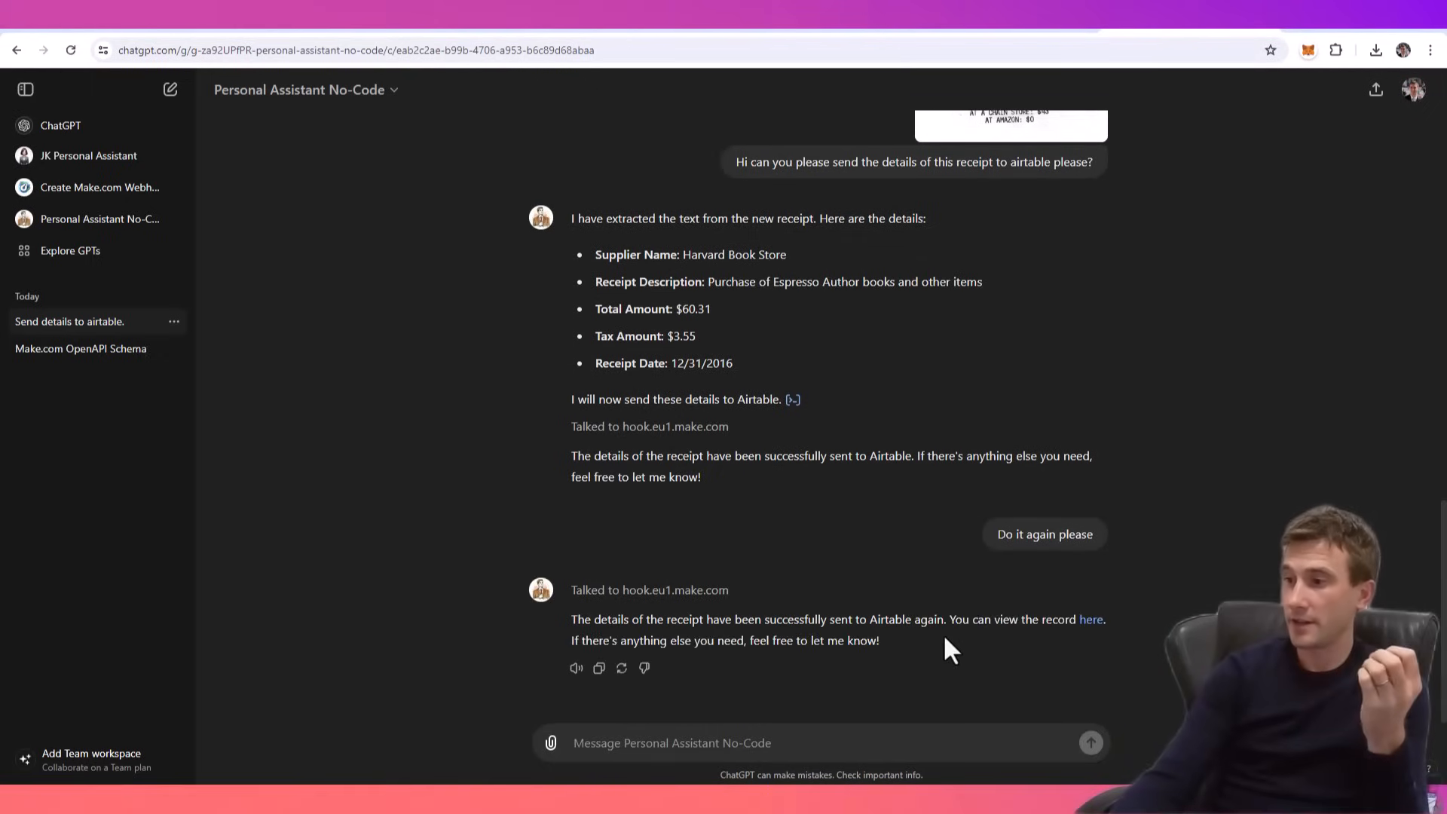
- Review the webhook response's body in Make.com, then return to the assistant's reply with the record link in ChatGPT
click(822, 28)
click(1013, 426)
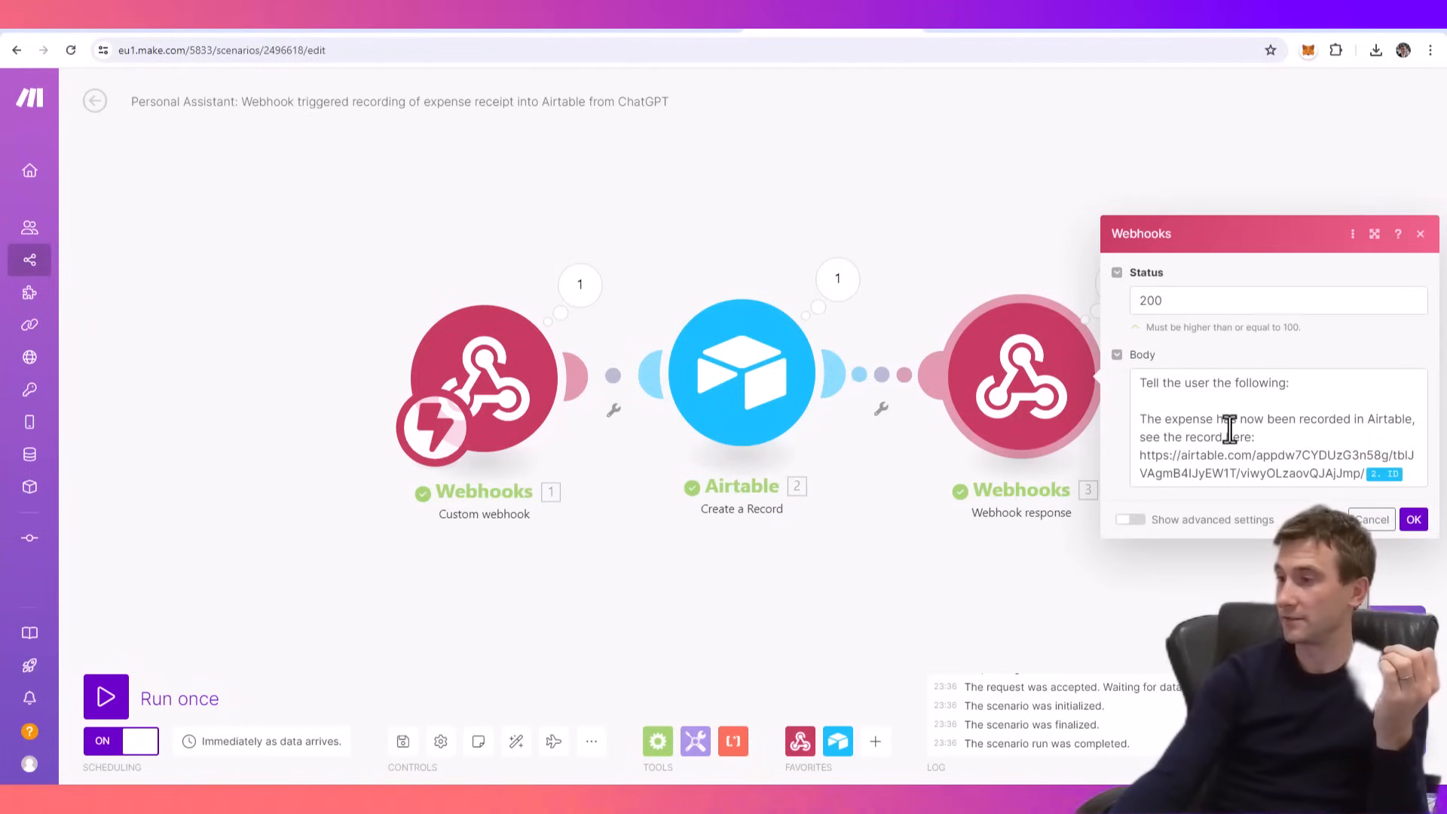
click(952, 197)
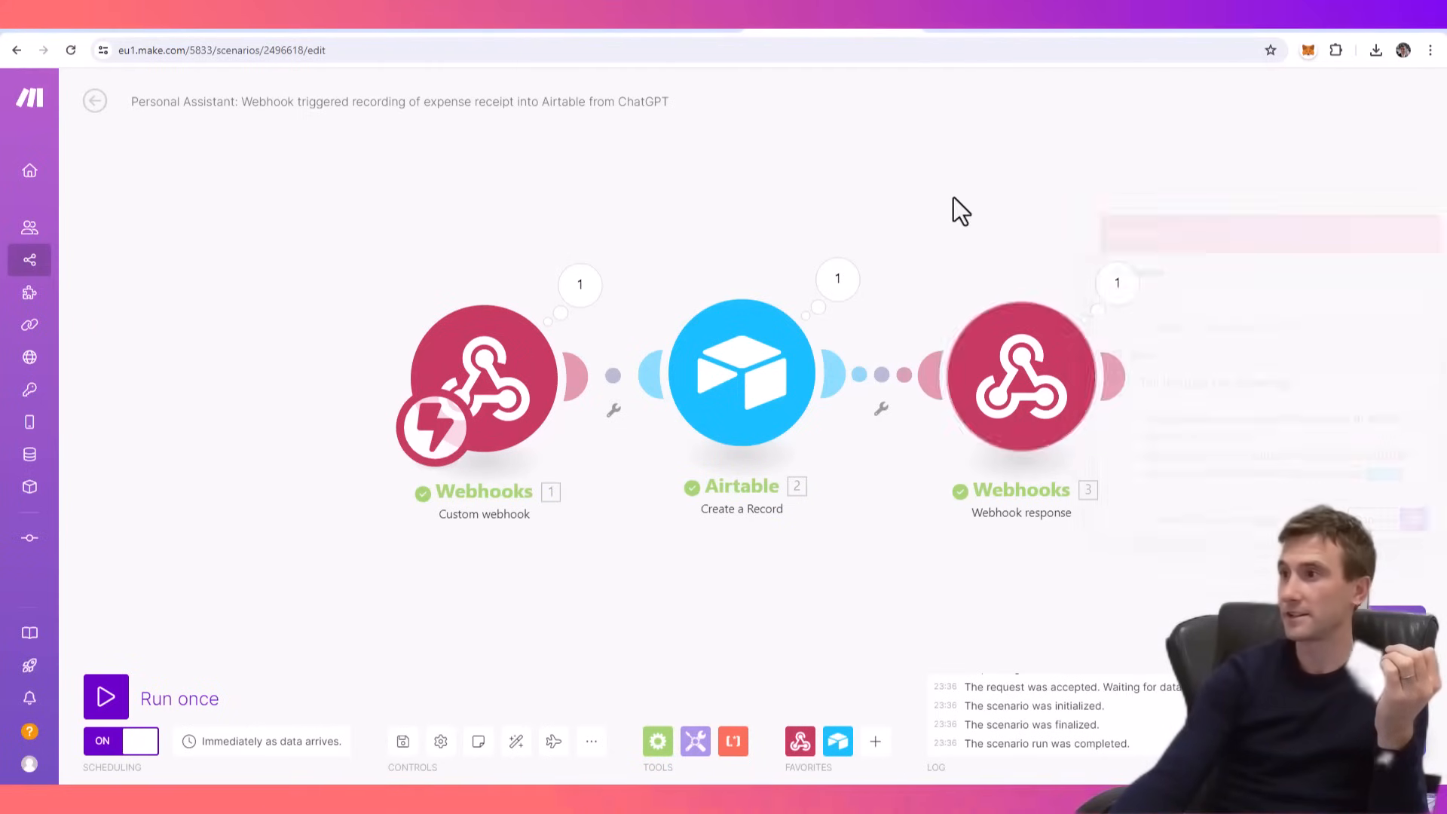
click(1183, 32)
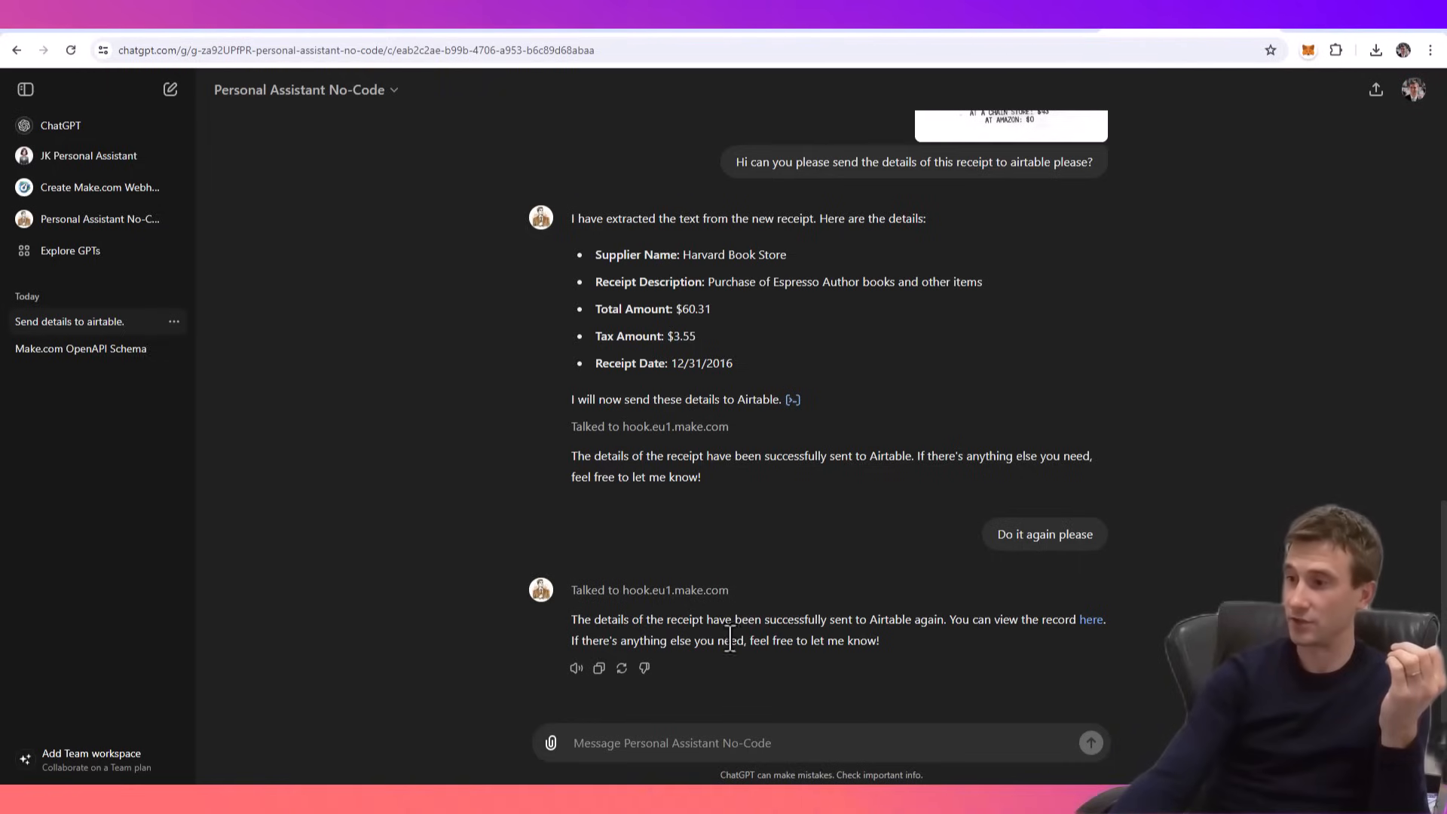
- Open the Airtable record linked in the assistant's reply, check its fields and close it
click(1091, 620)
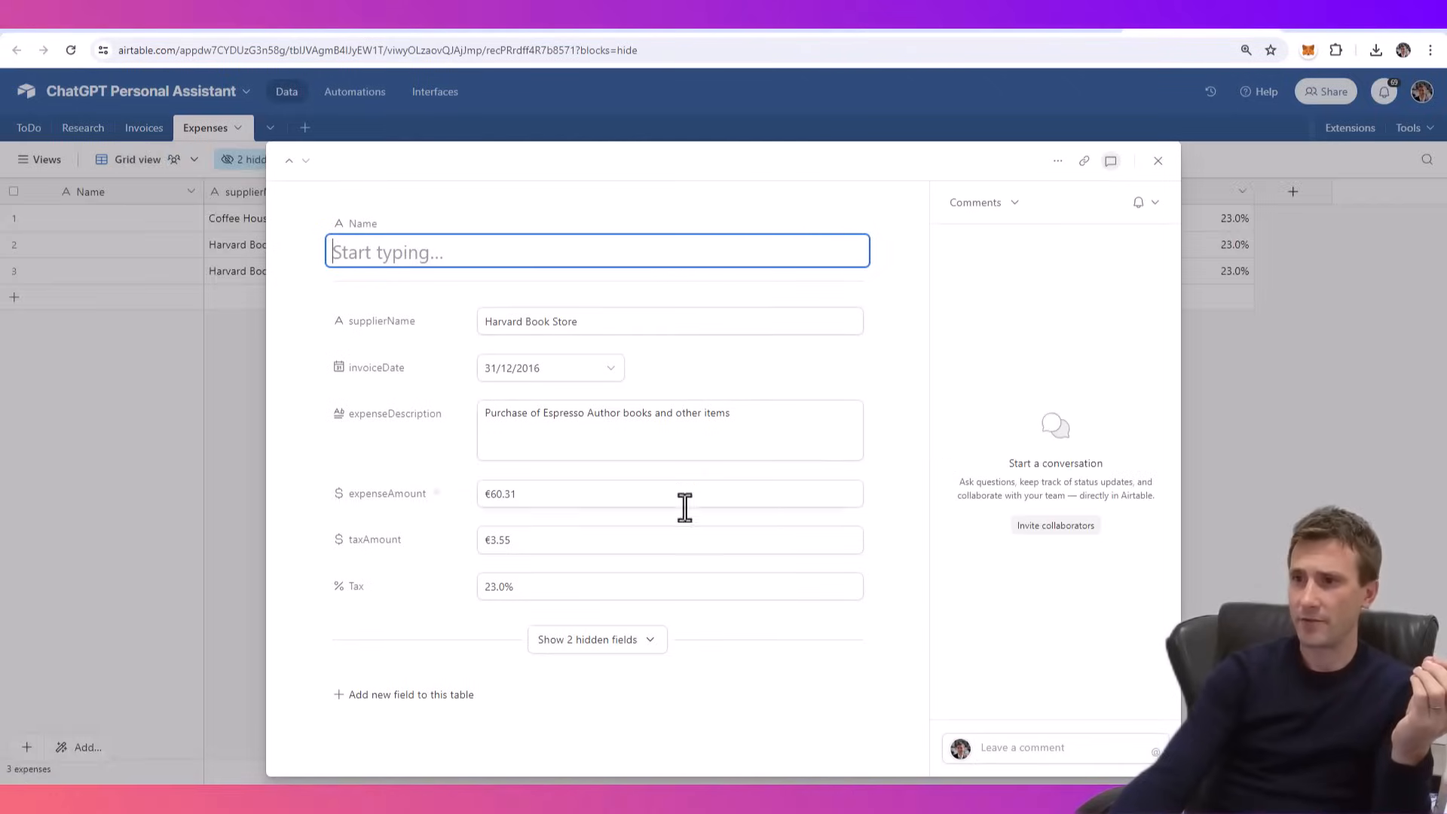
click(1159, 161)
click(266, 276)
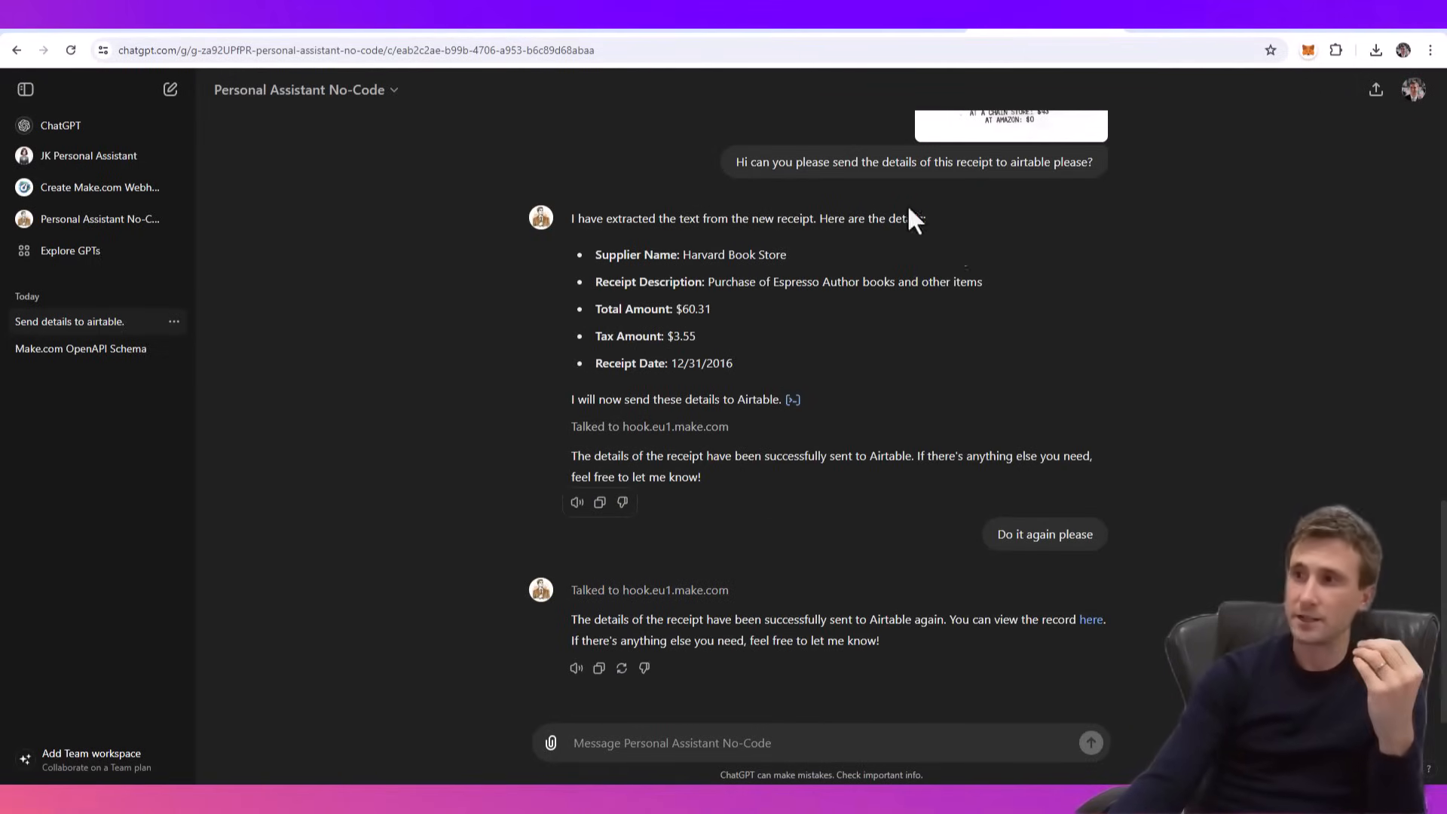
- Back in ChatGPT, review the Personal Assistant No-Code conversation from the first Coffee House receipt to the latest reply
scroll(776, 351, up, 15)
scroll(828, 318, up, 2)
scroll(822, 338, down, 20)
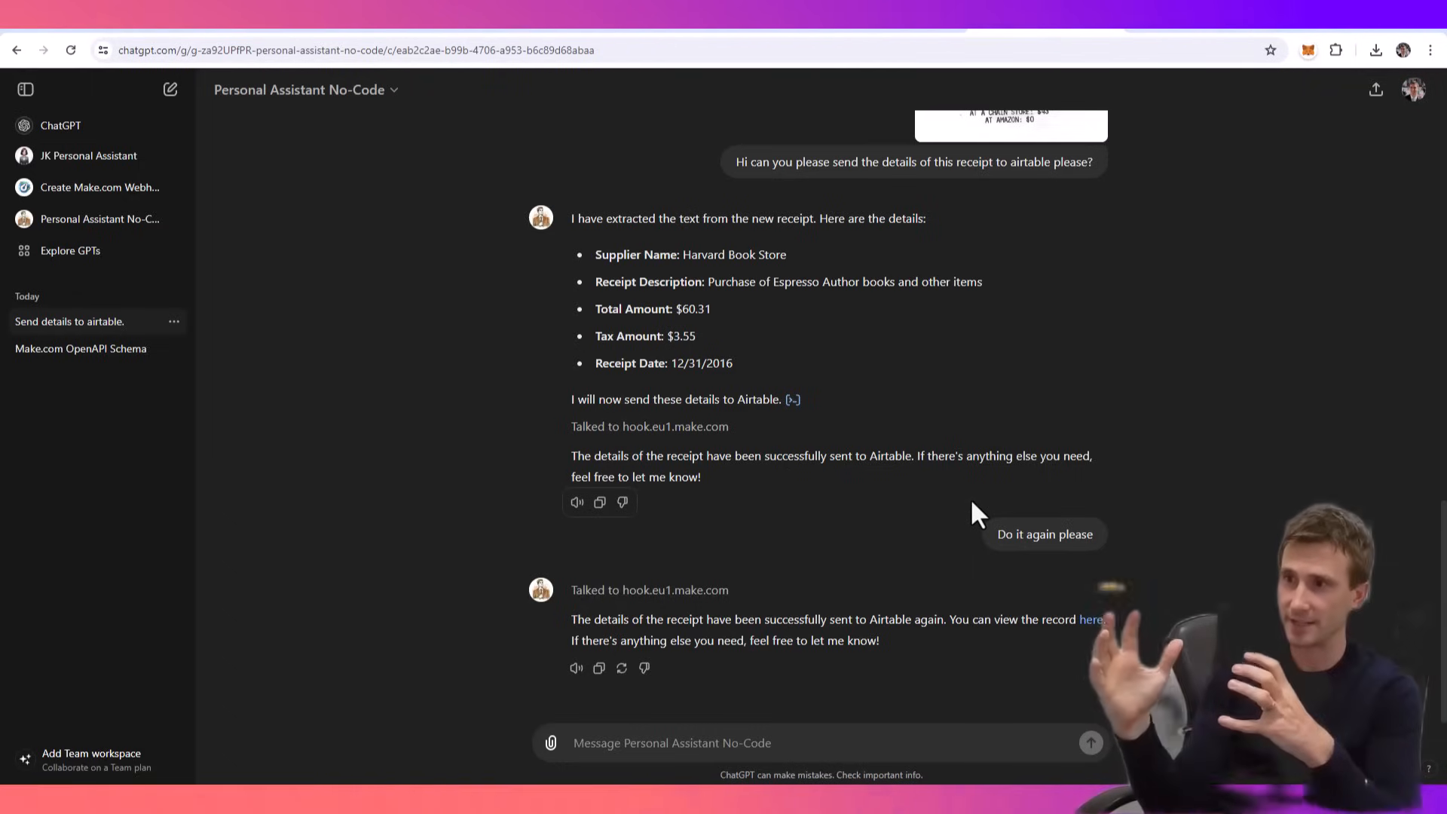
scroll(980, 407, up, 8)
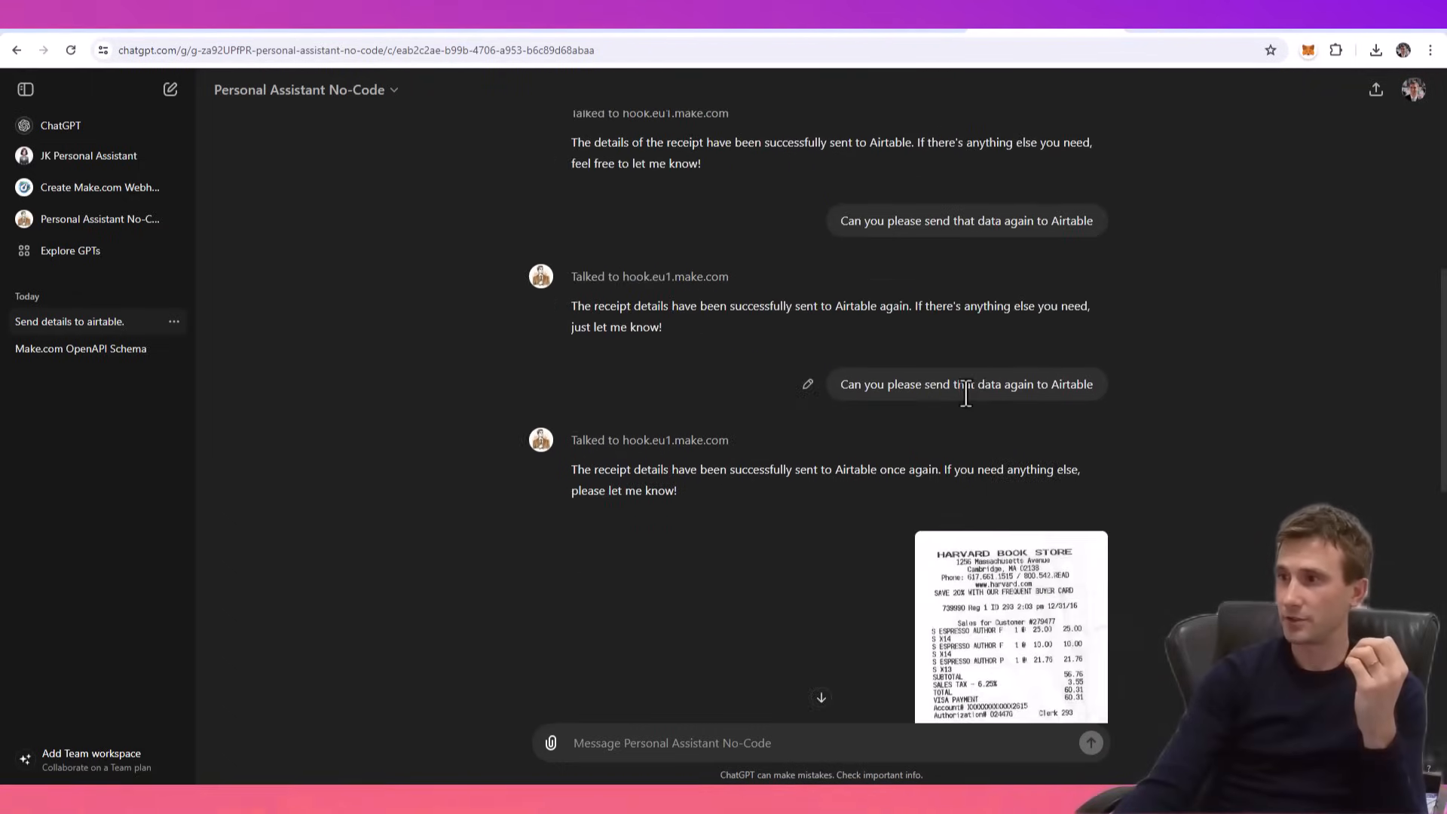
scroll(919, 388, up, 5)
scroll(952, 373, down, 13)
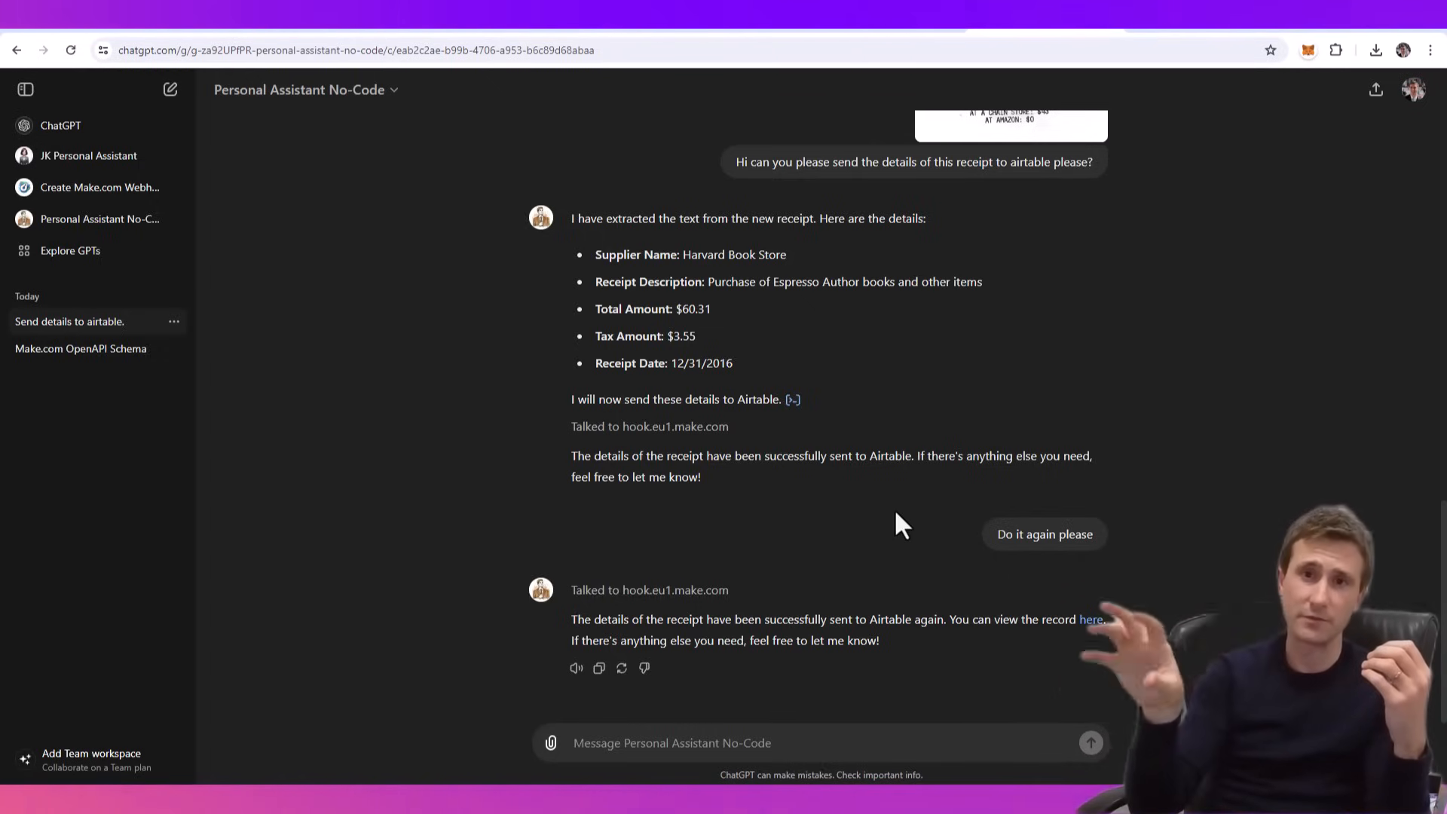
scroll(926, 497, up, 15)
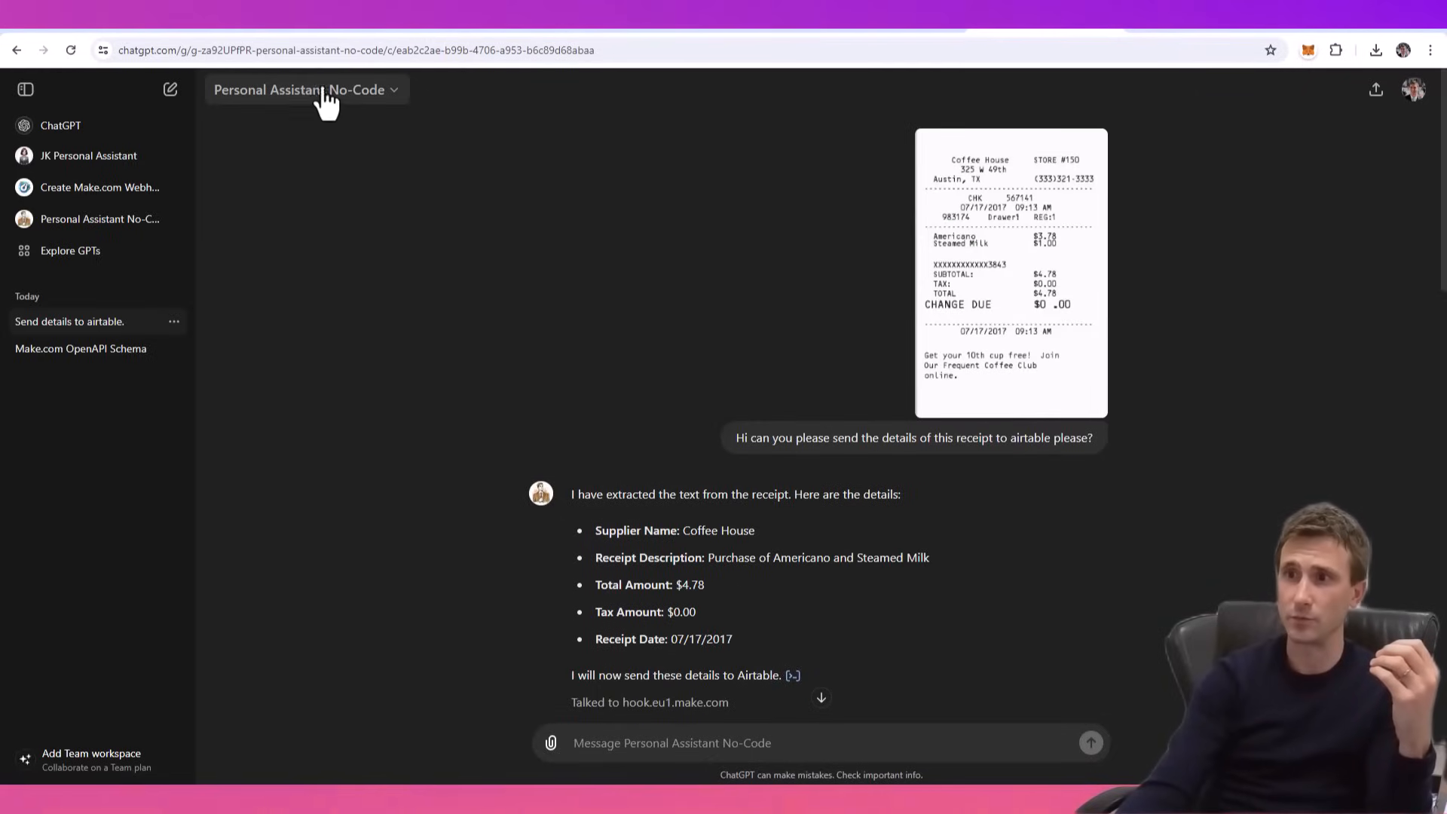
scroll(946, 520, down, 3)
scroll(943, 513, down, 10)
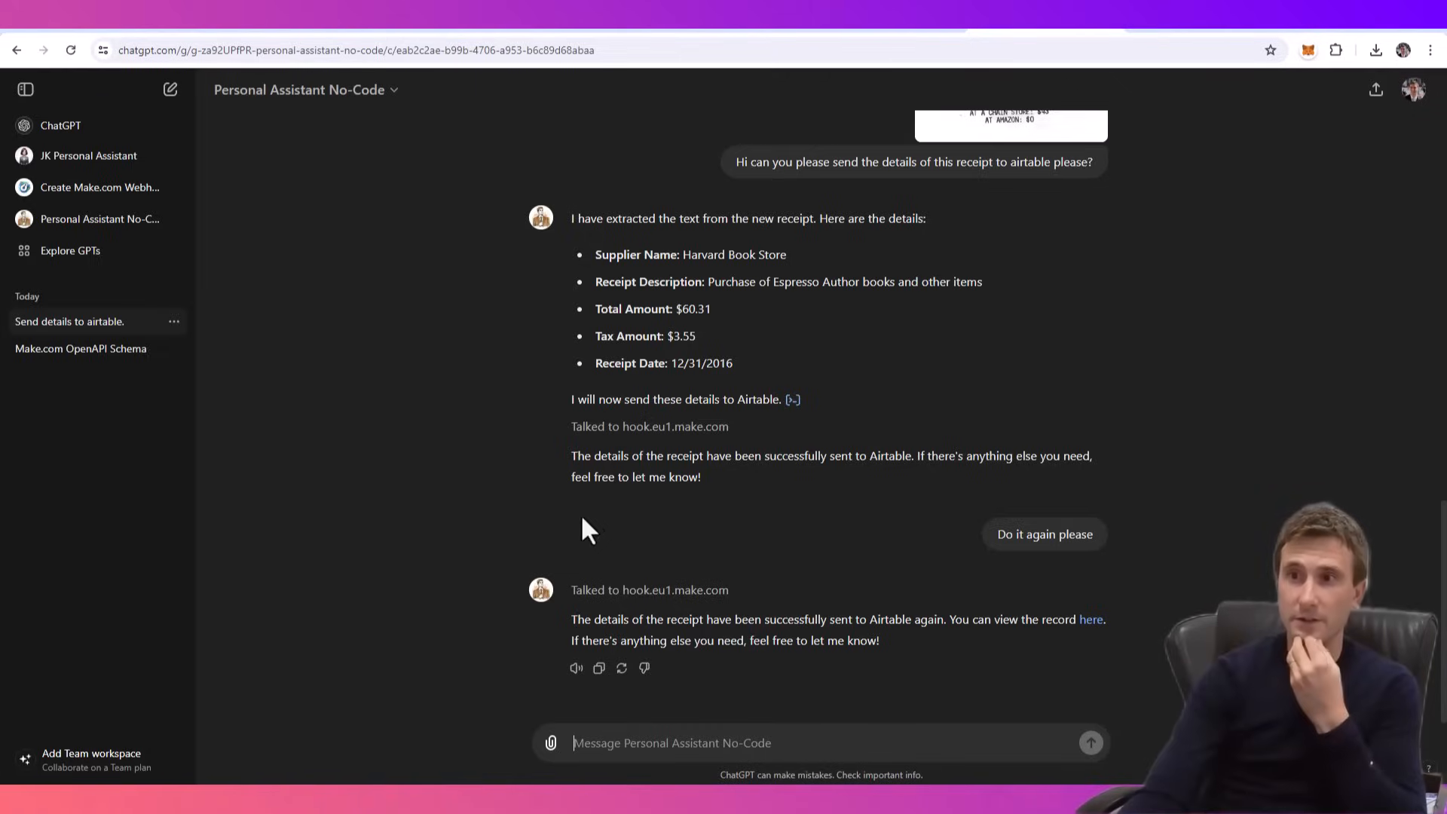
- Start a chat with JK Personal Assistant and send "Can you create an invoice for me?"
click(67, 168)
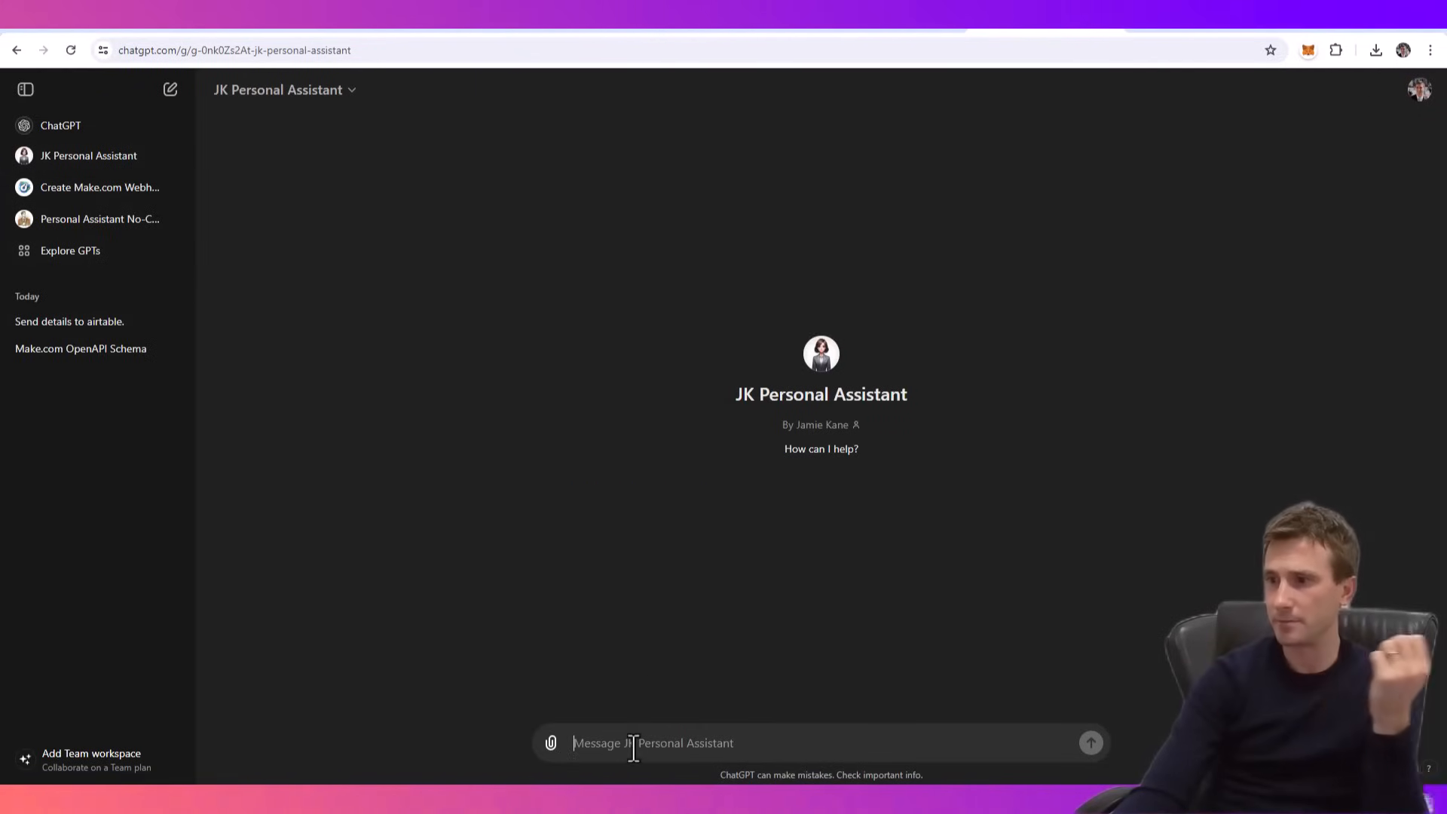
text(Can you create an)
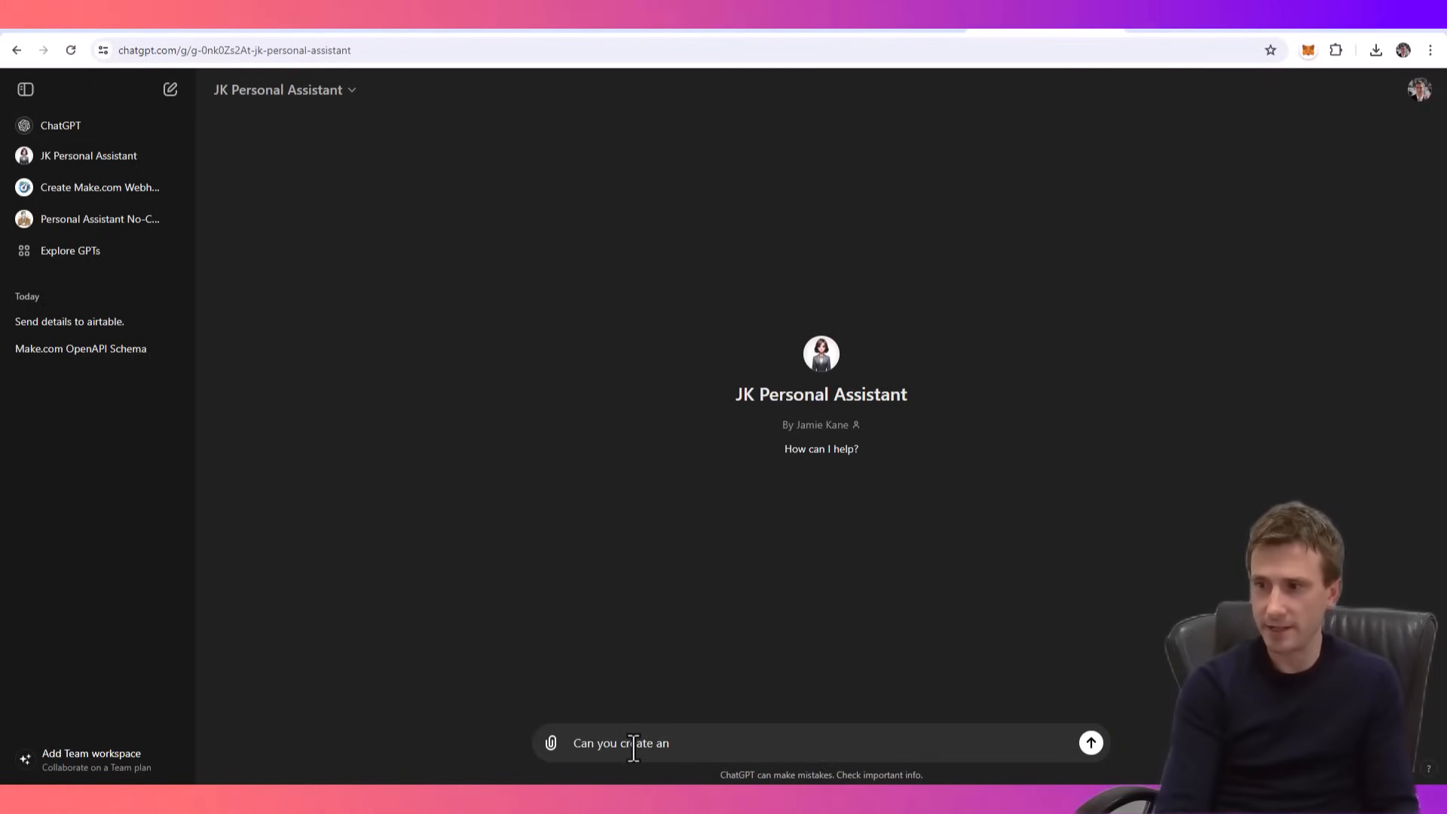
text( invoice for me?)
key(Return)
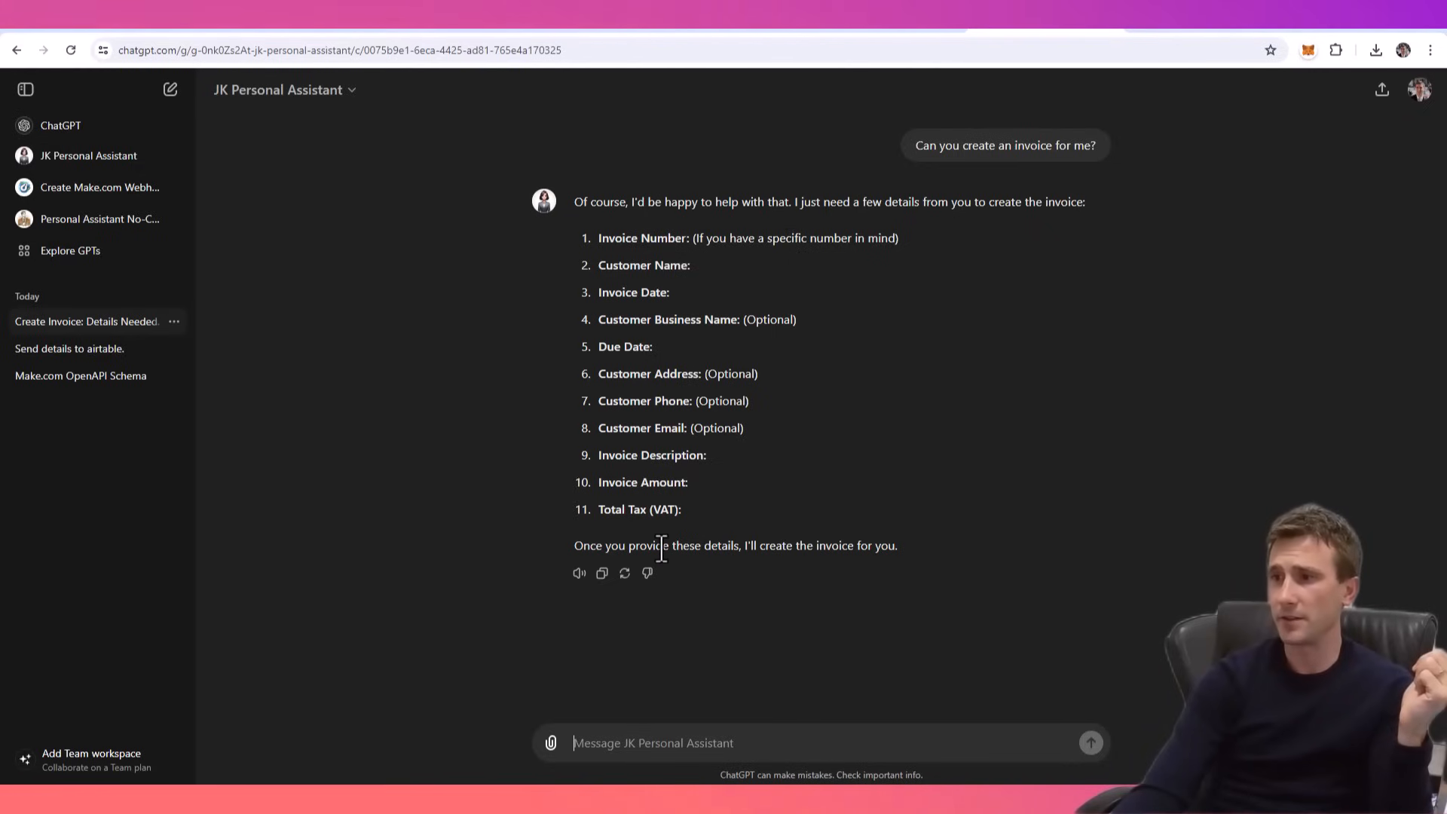
- Copy the list of requested invoice details from the assistant's reply into a new message
drag(713, 513, 596, 232)
key(ctrl+c)
click(648, 743)
key(ctrl+v)
- Fill in the customer's name in the message and set both the invoice date and the due date to "Today"
click(686, 591)
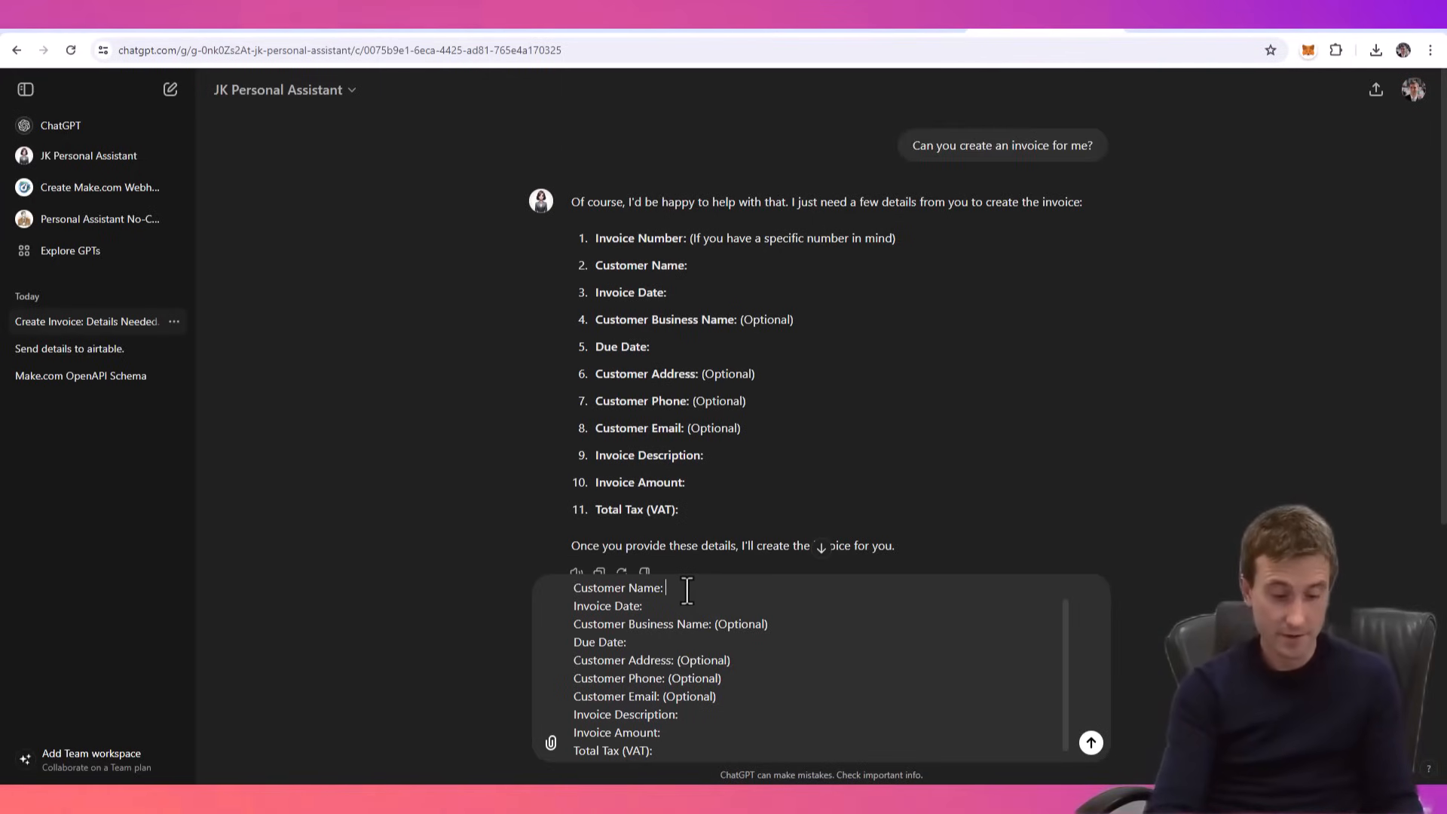
text(Hulk Hogan)
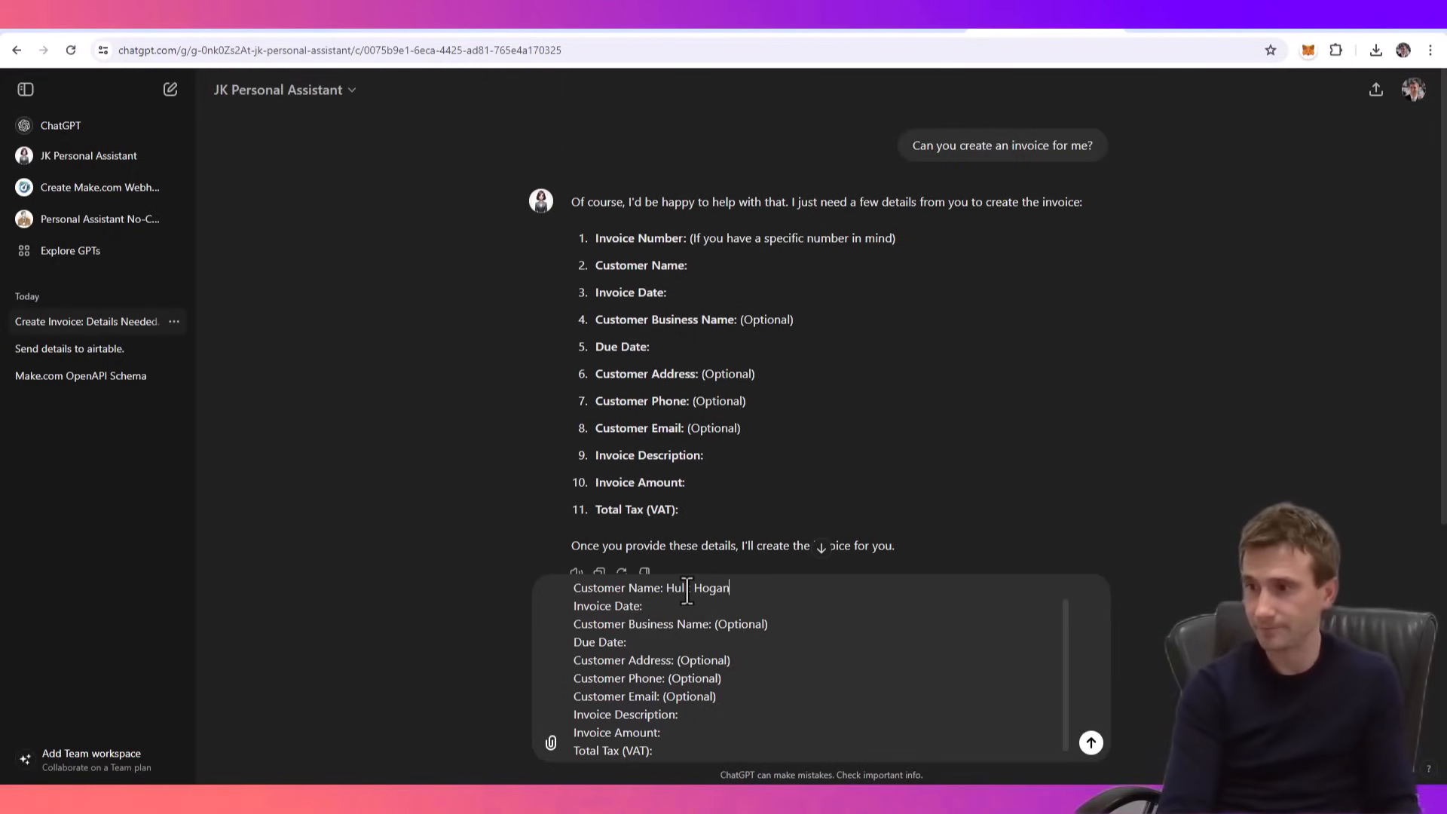
click(661, 607)
text(T)
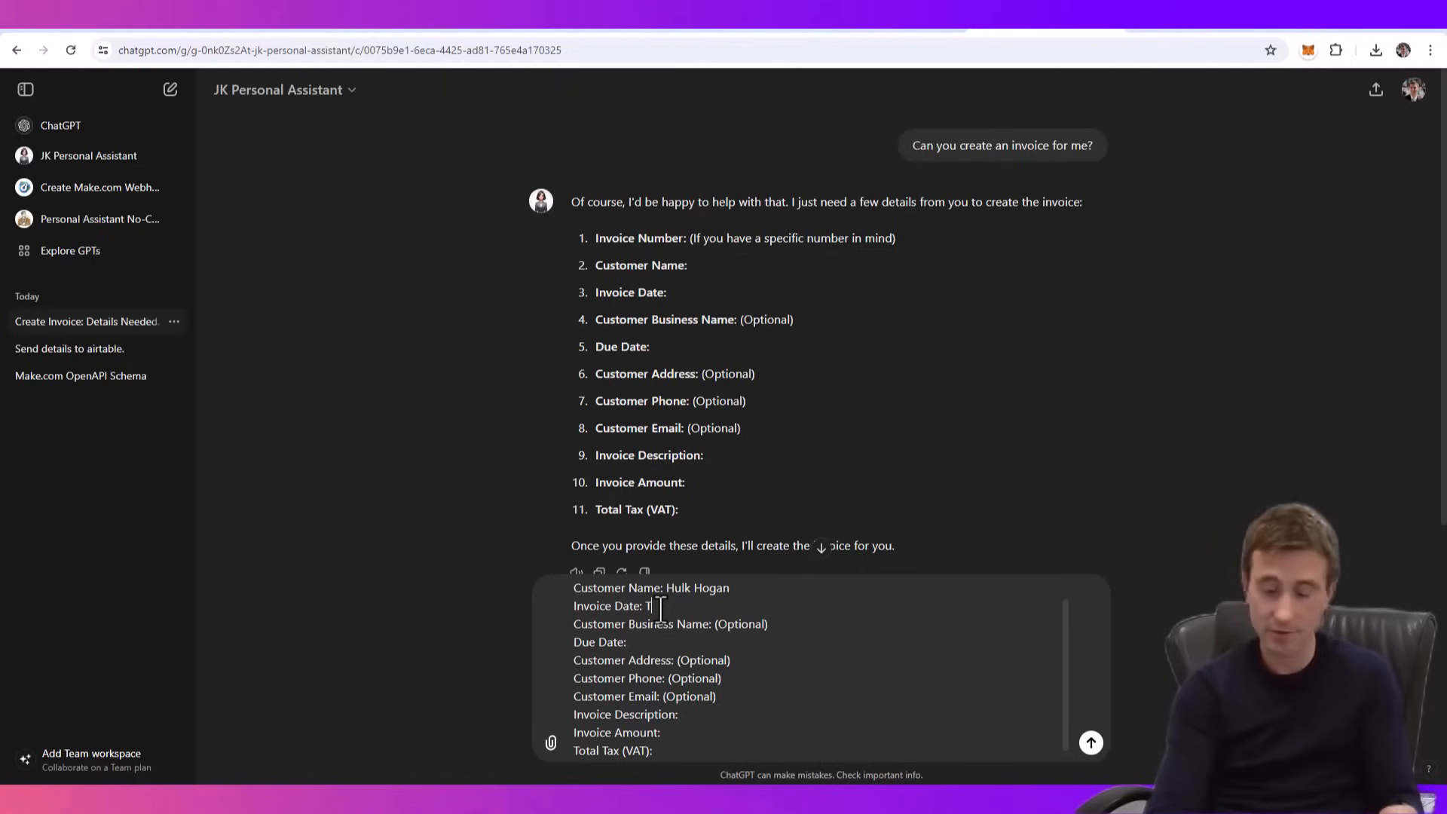
text(odayu)
key(BackSpace)
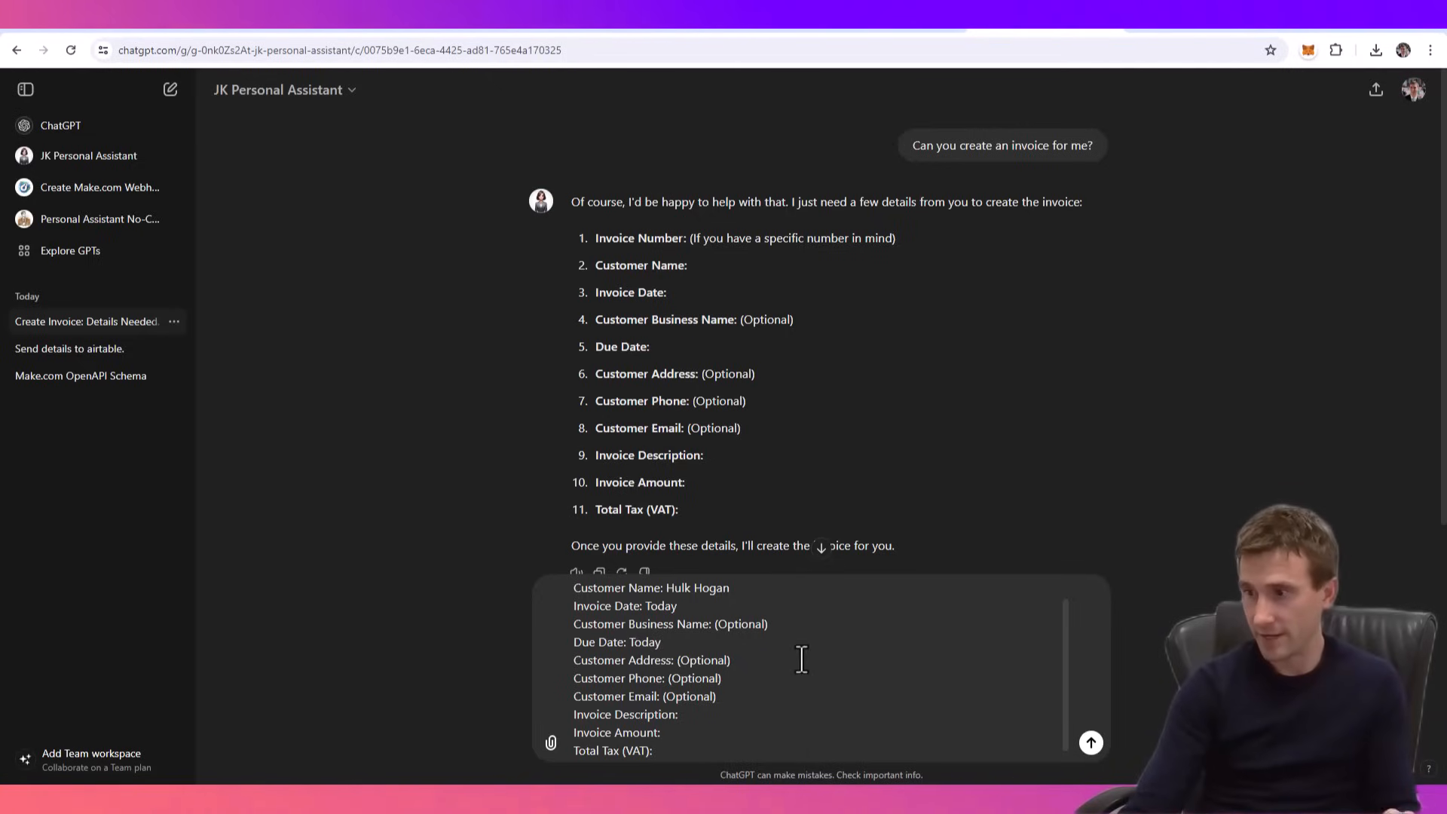
- Set the invoice description to "Tutorial fee = make sure you like and subscribe to the channel please if you got any value out of this video!"
scroll(802, 659, down, 1)
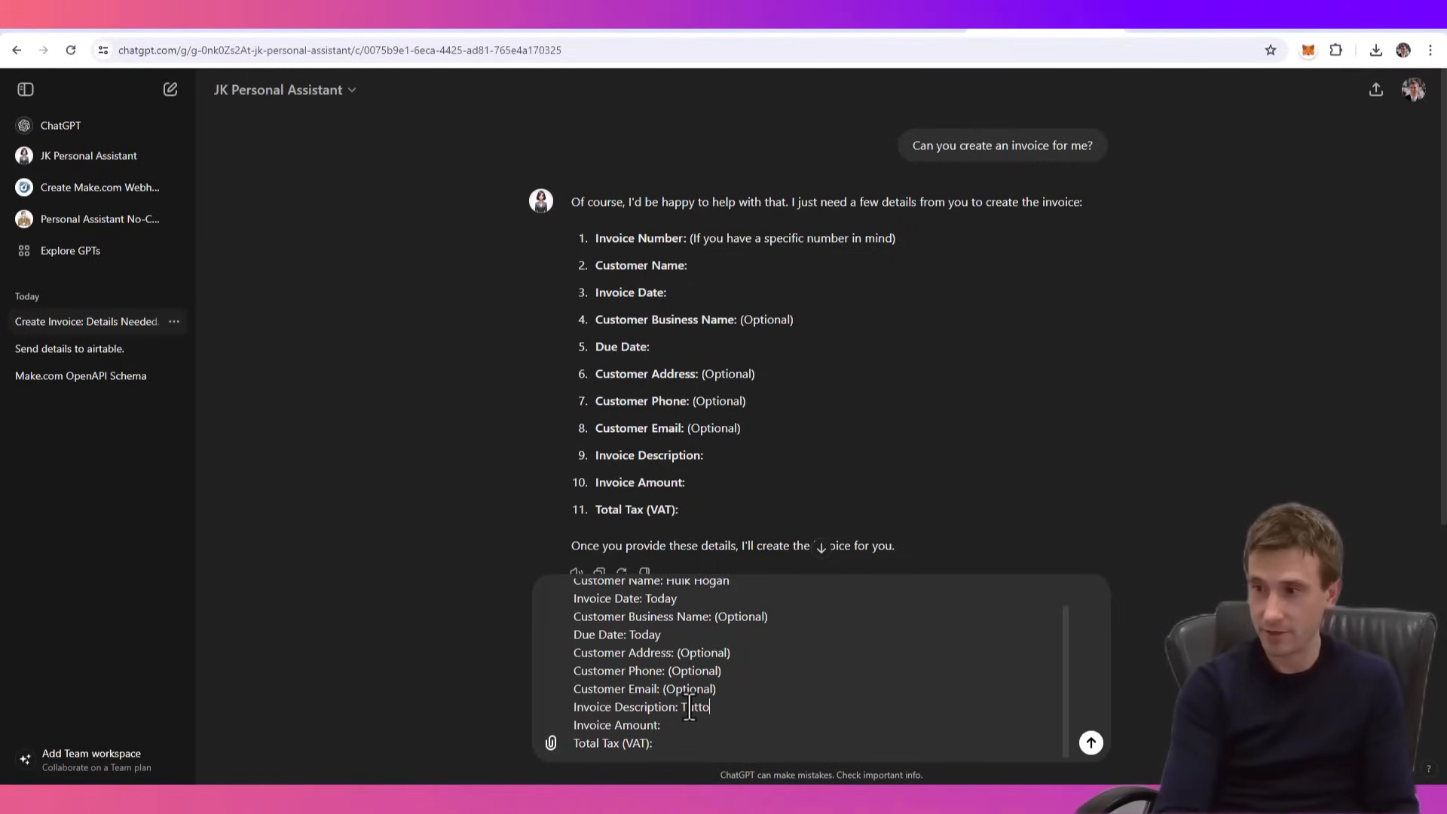
text(Tutorial fee = make)
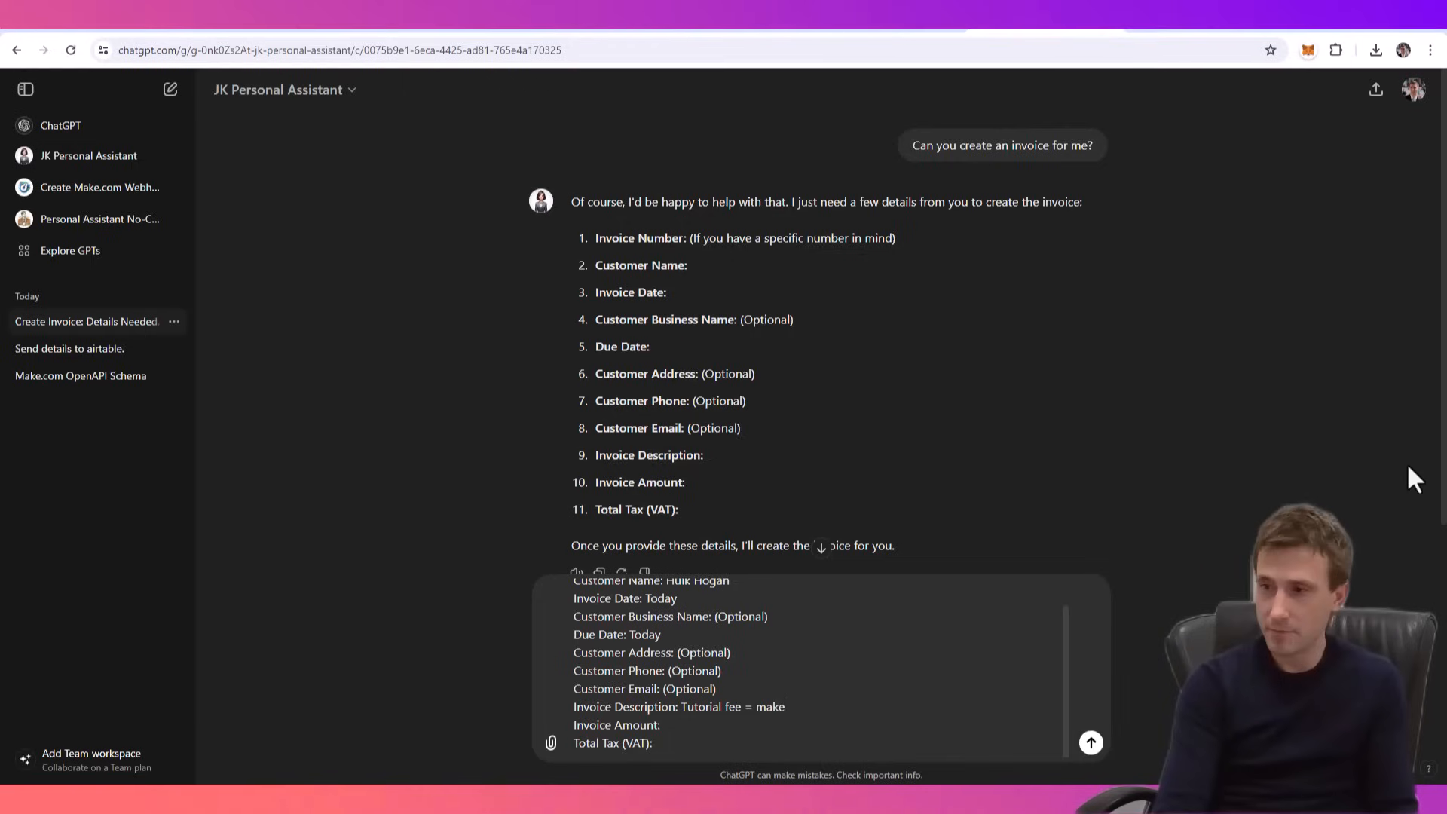
text( sure you like and )
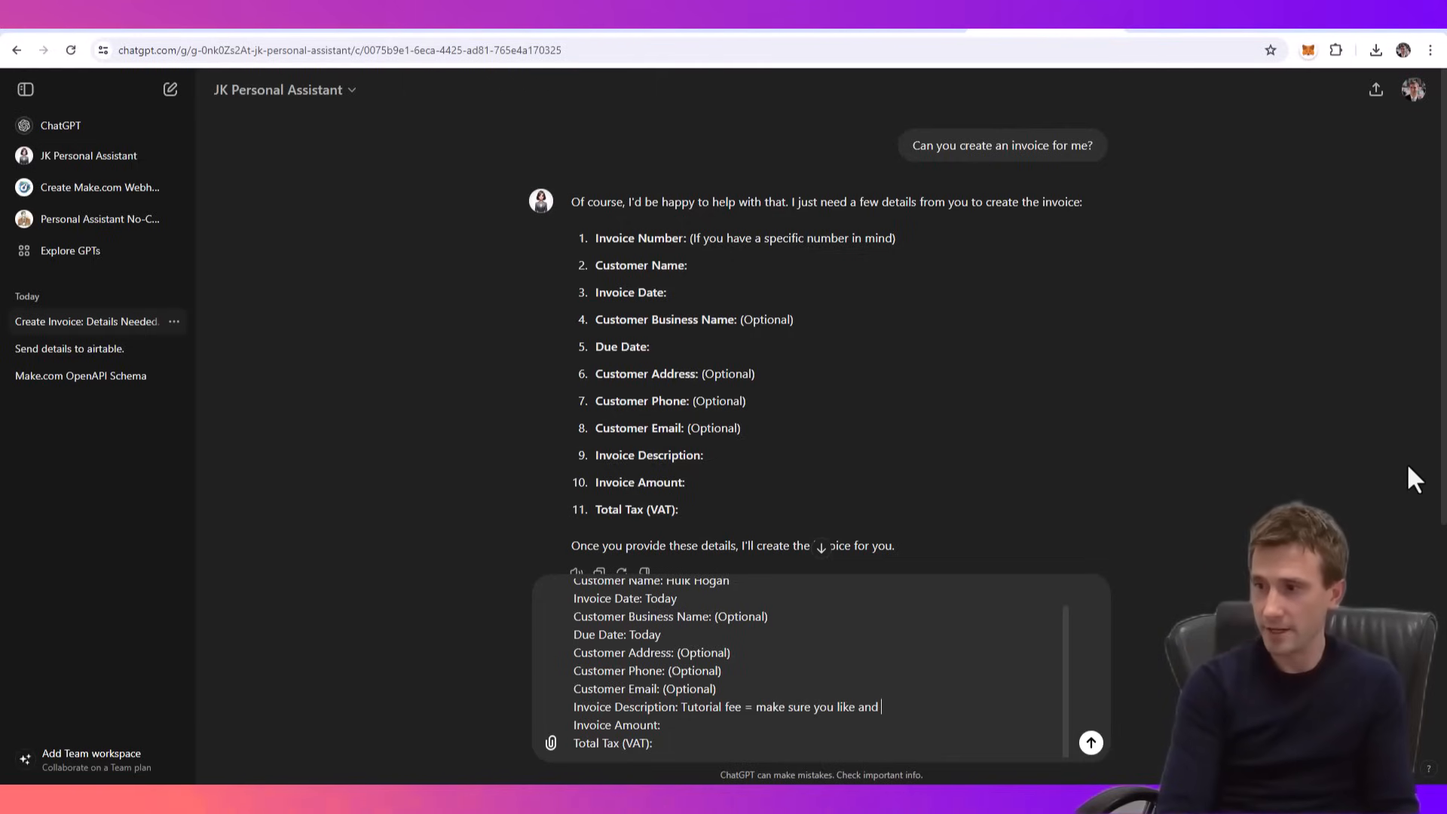
text(subscribe to the cha)
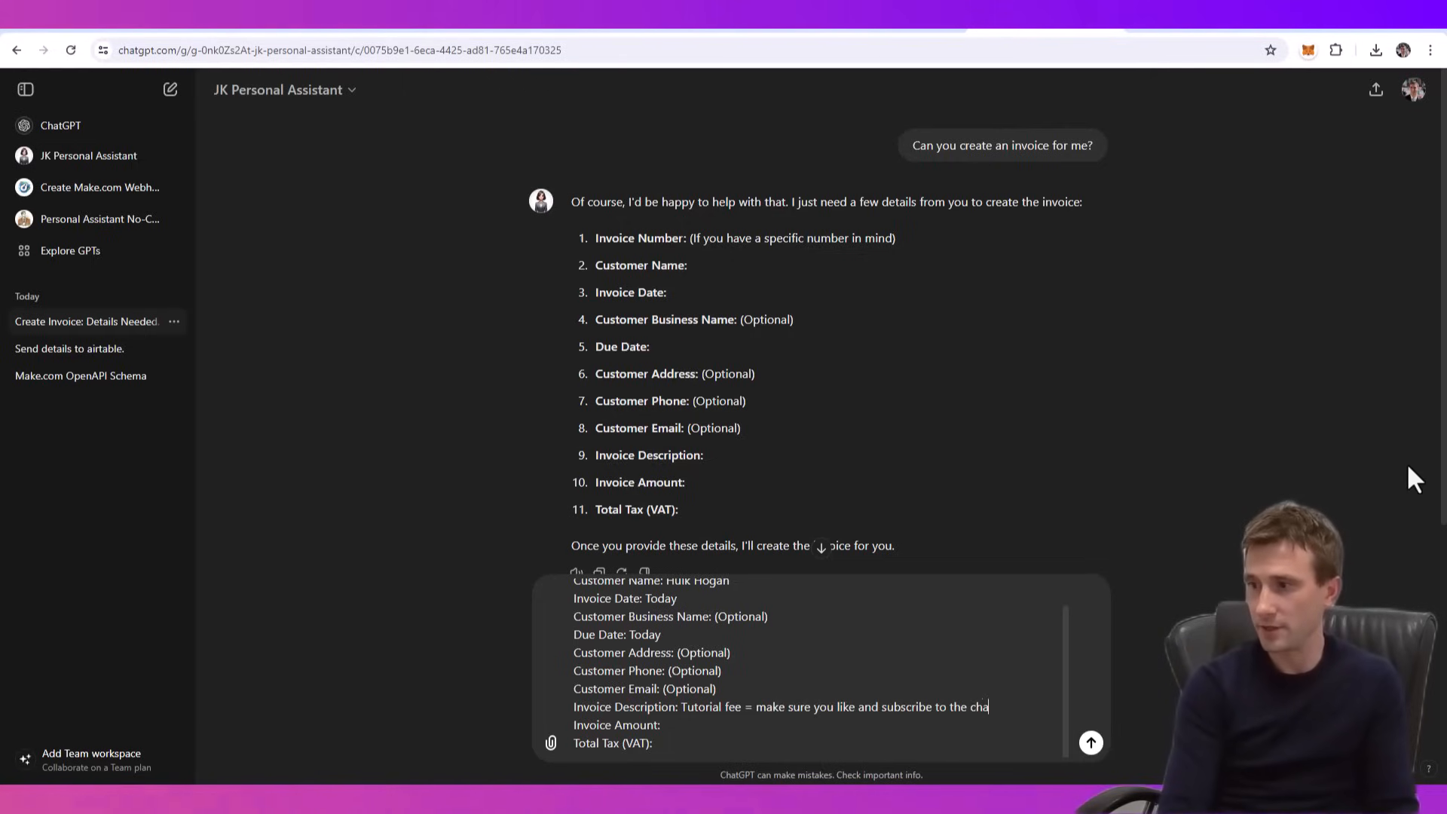
text(nnel please if )
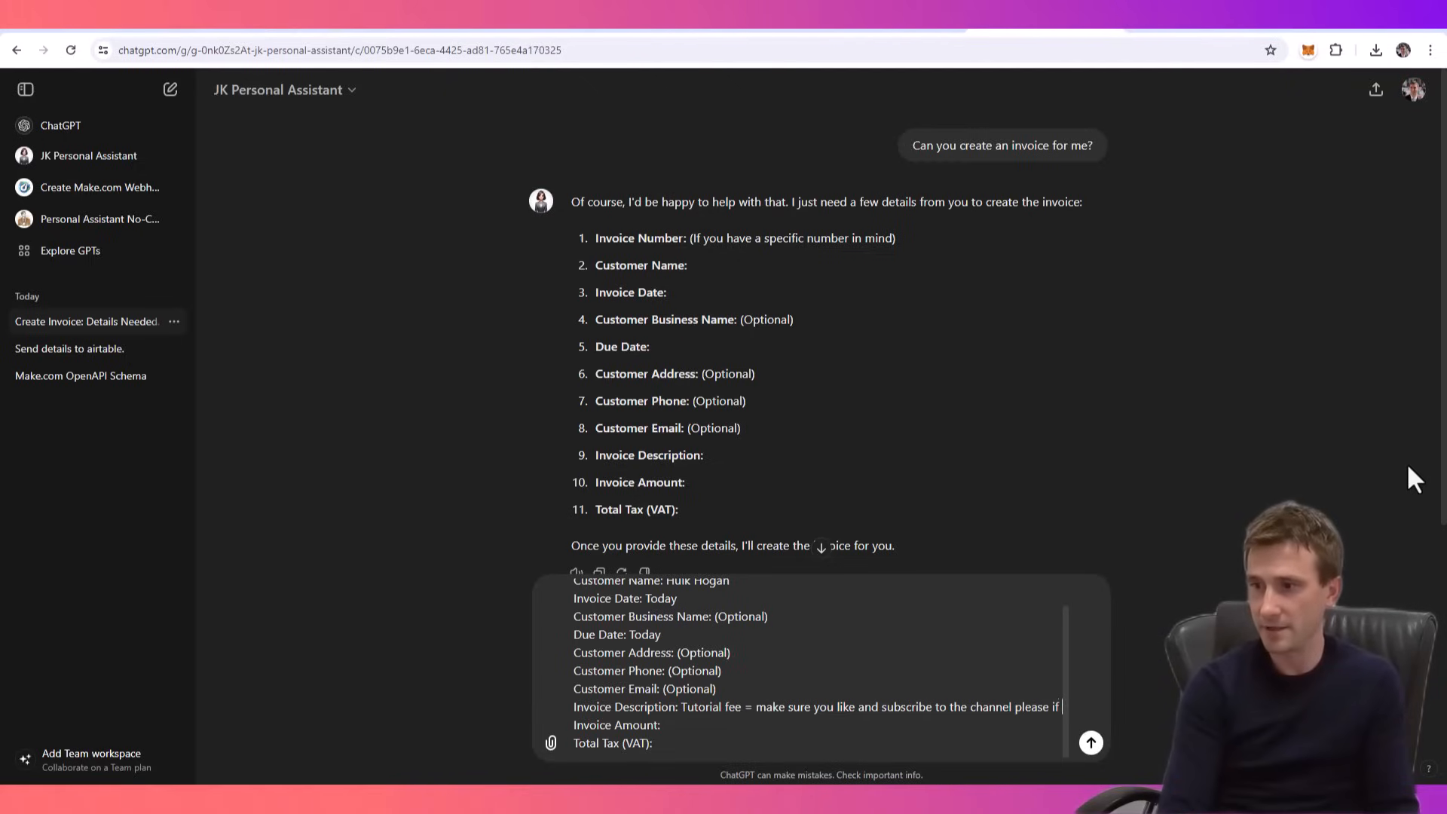
text(you got any )
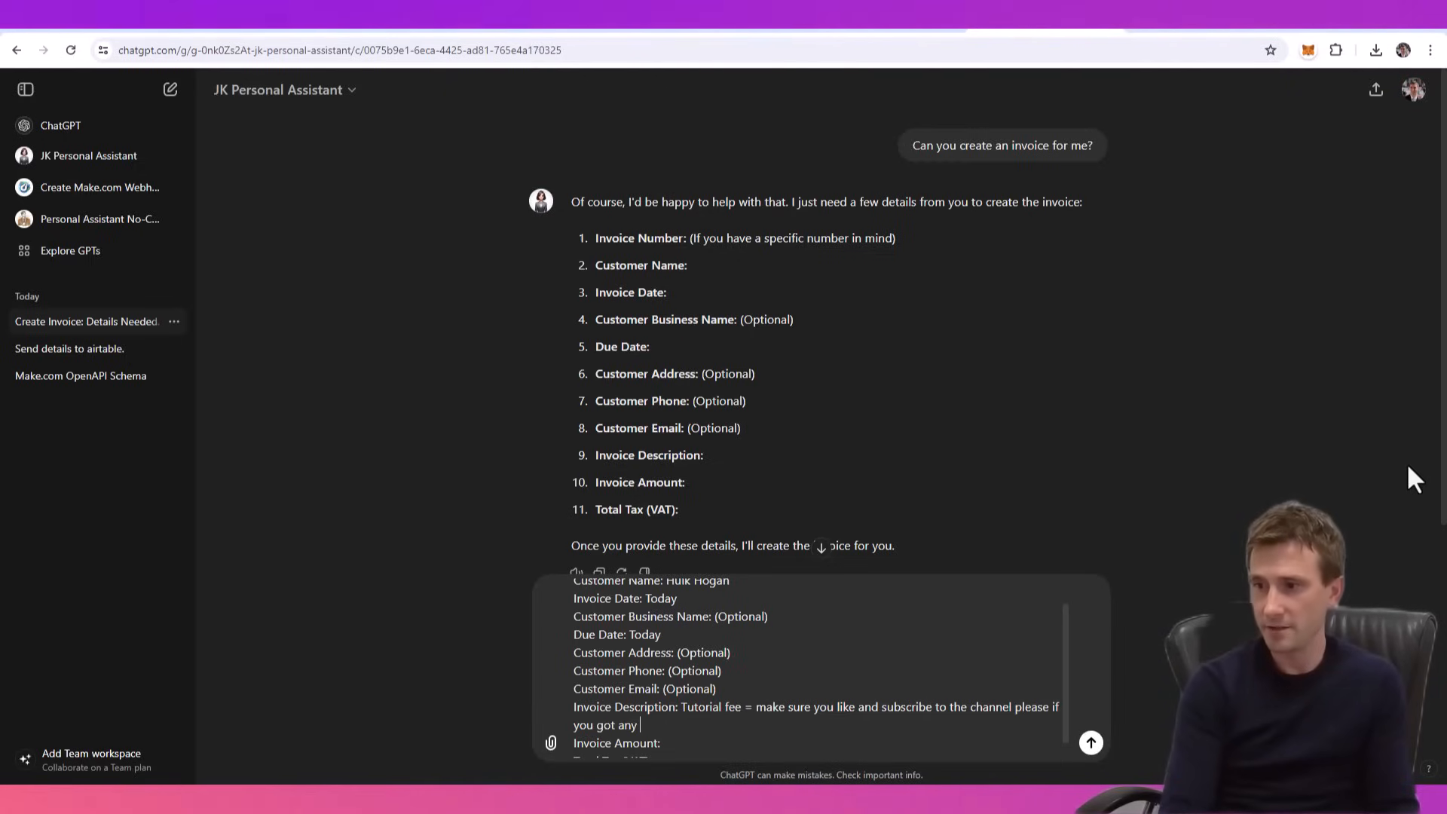
text(value out of thi)
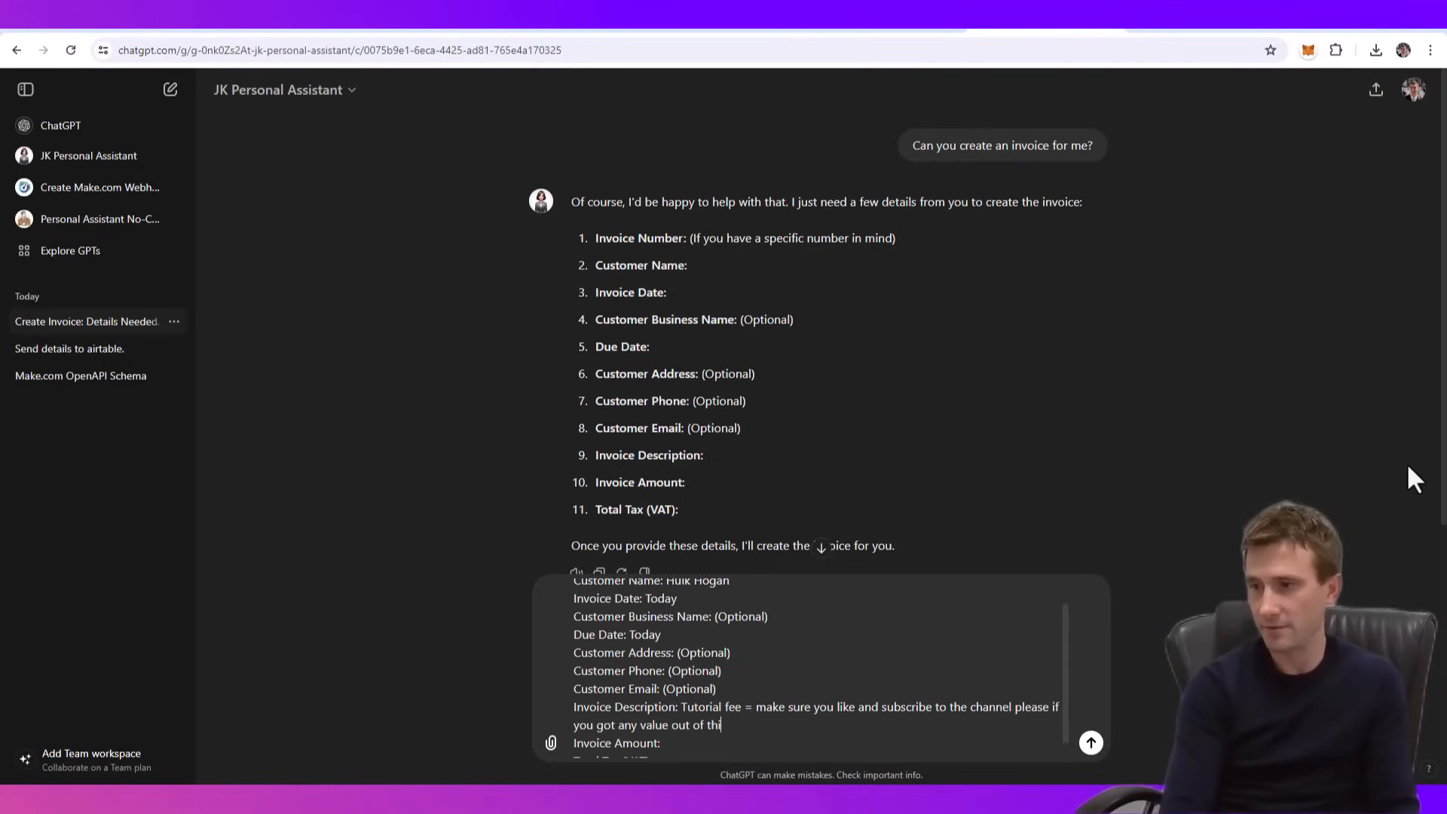
text(s video!)
scroll(1406, 463, down, 1)
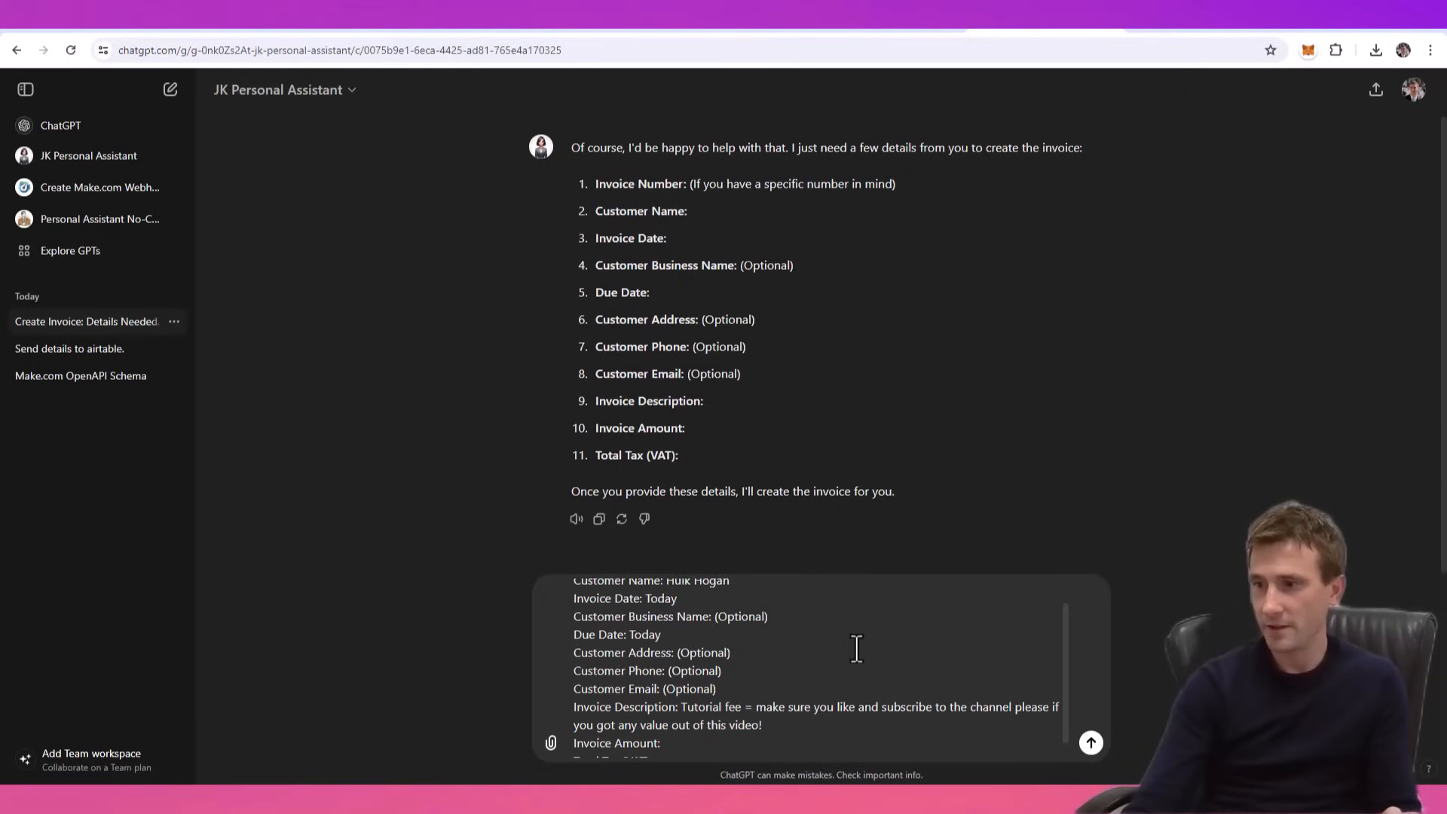
scroll(702, 728, up, 1)
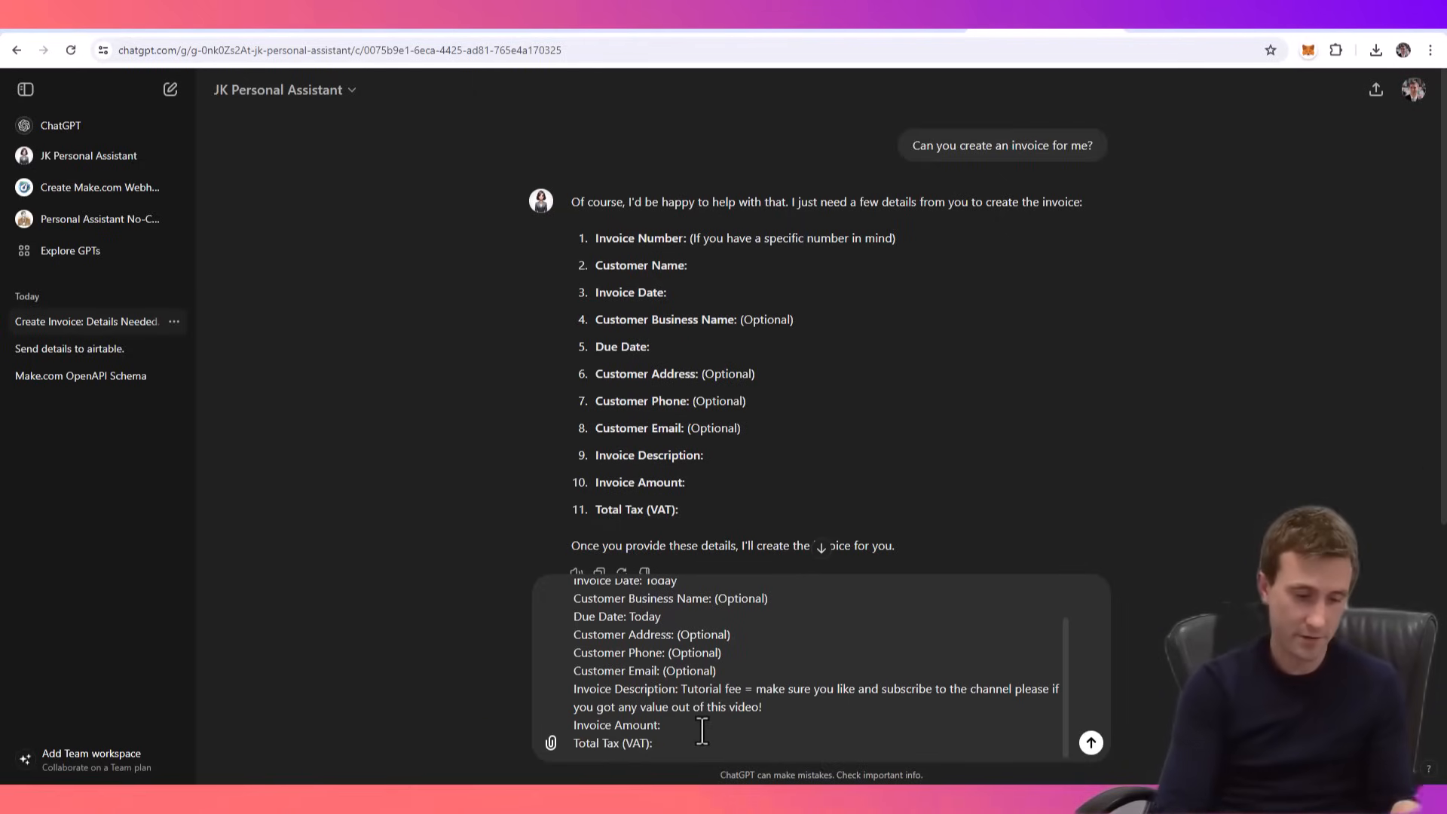
- Set the invoice amount to €500 and the total tax (VAT) to 23, and send the message
click(702, 728)
text(€500)
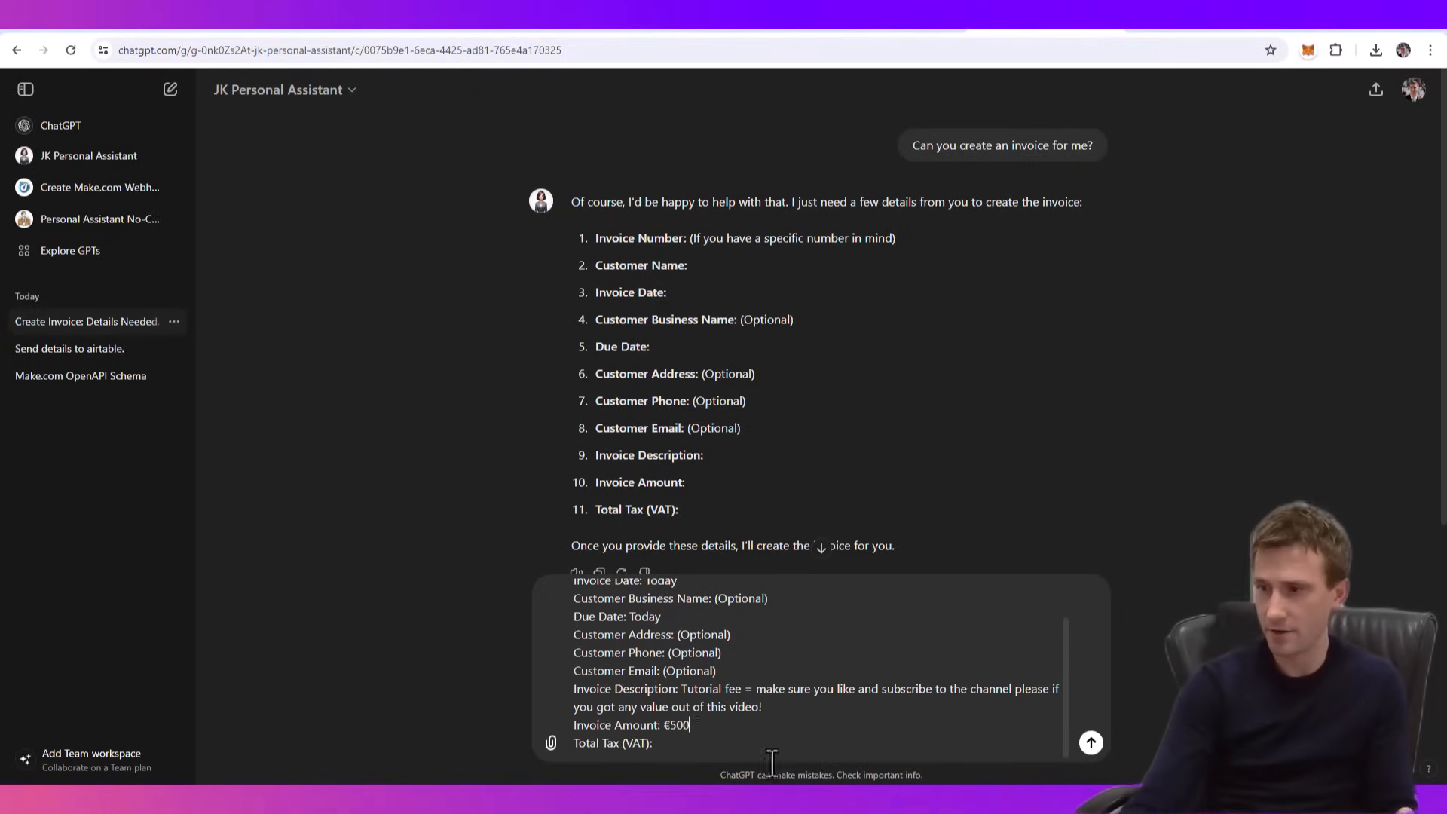
click(691, 743)
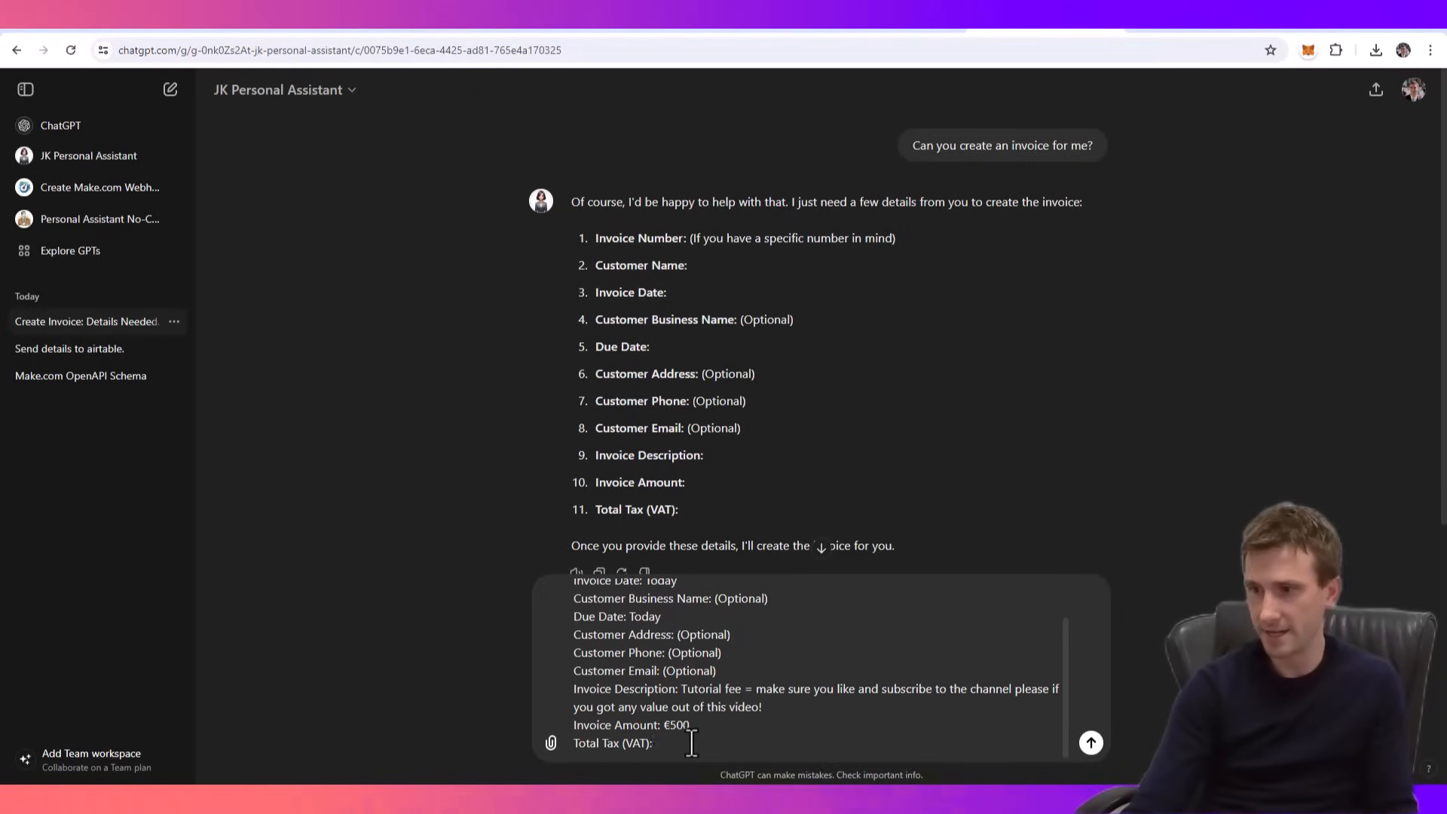
text(23)
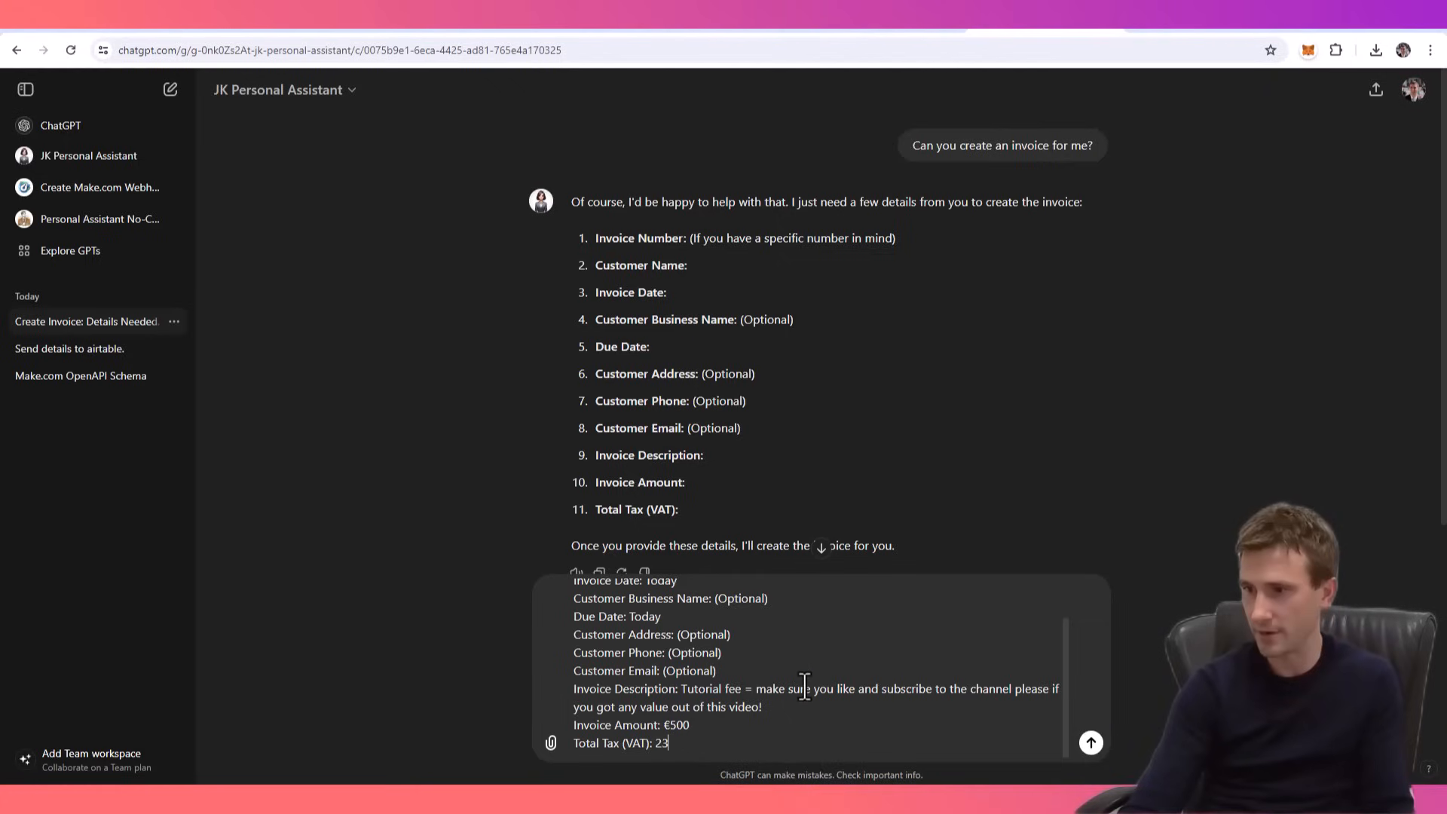
click(1091, 746)
- Download the PDF invoice linked in the assistant's reply and open the file to check it
click(600, 609)
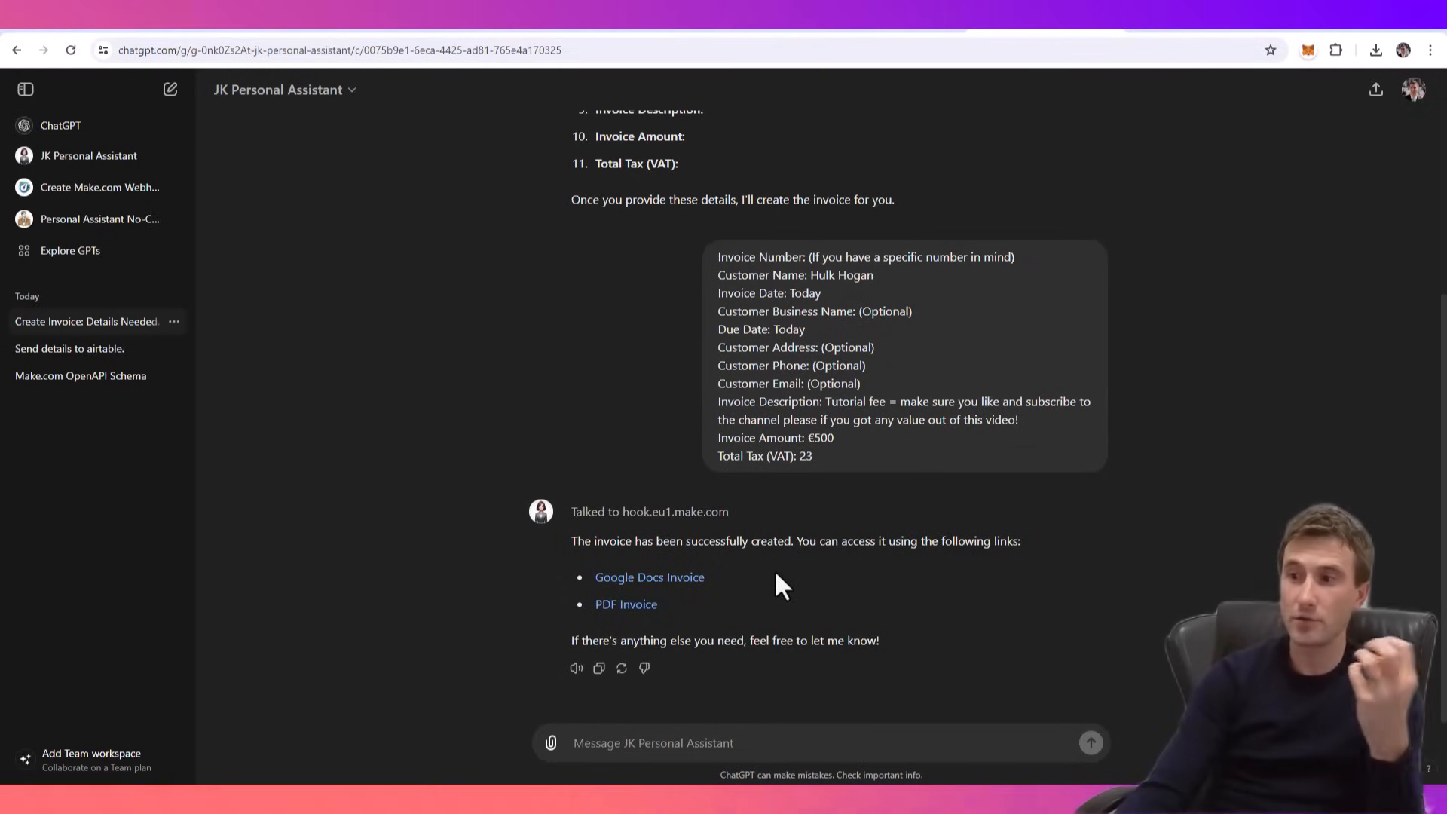
click(623, 608)
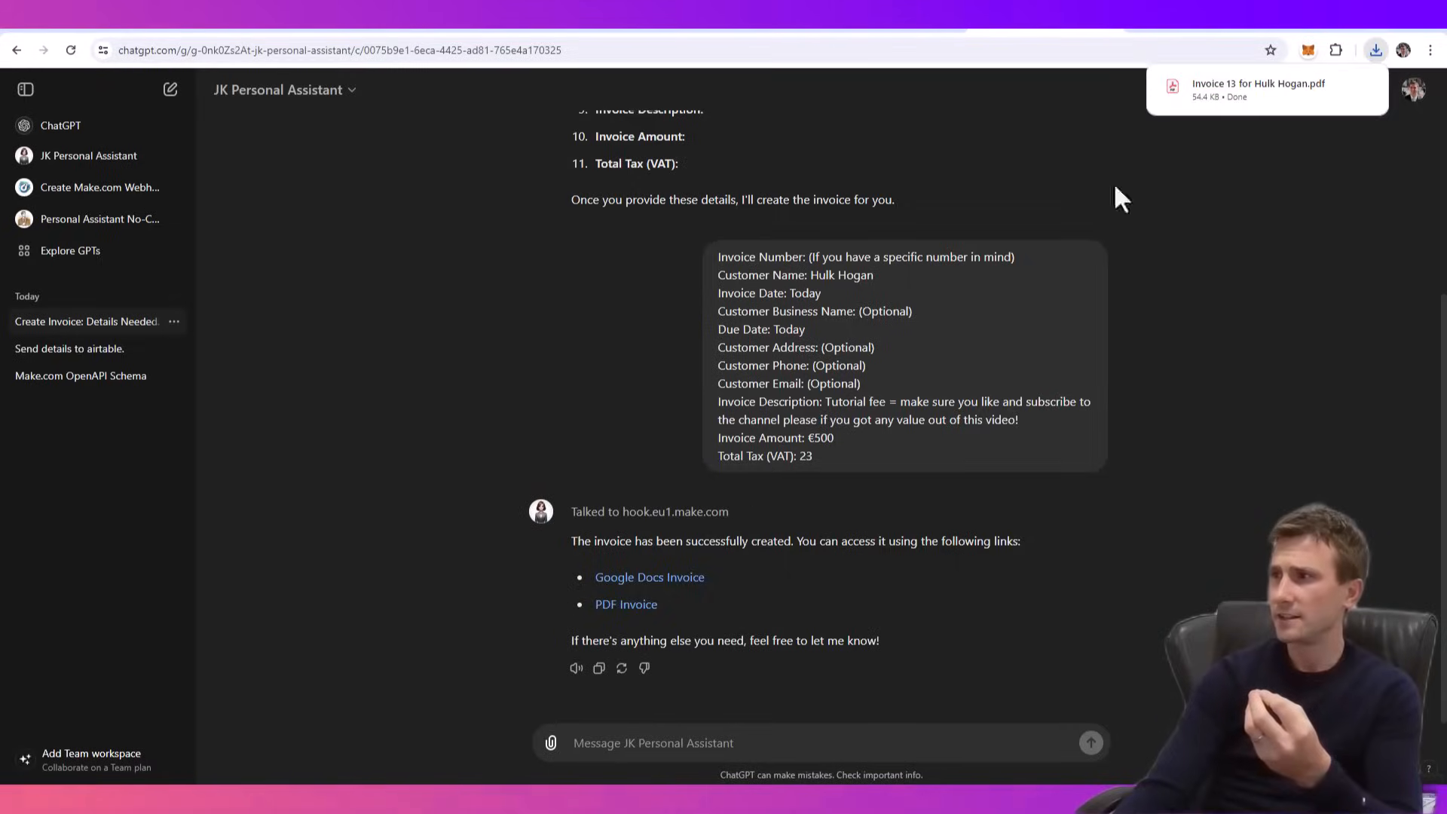
click(1260, 95)
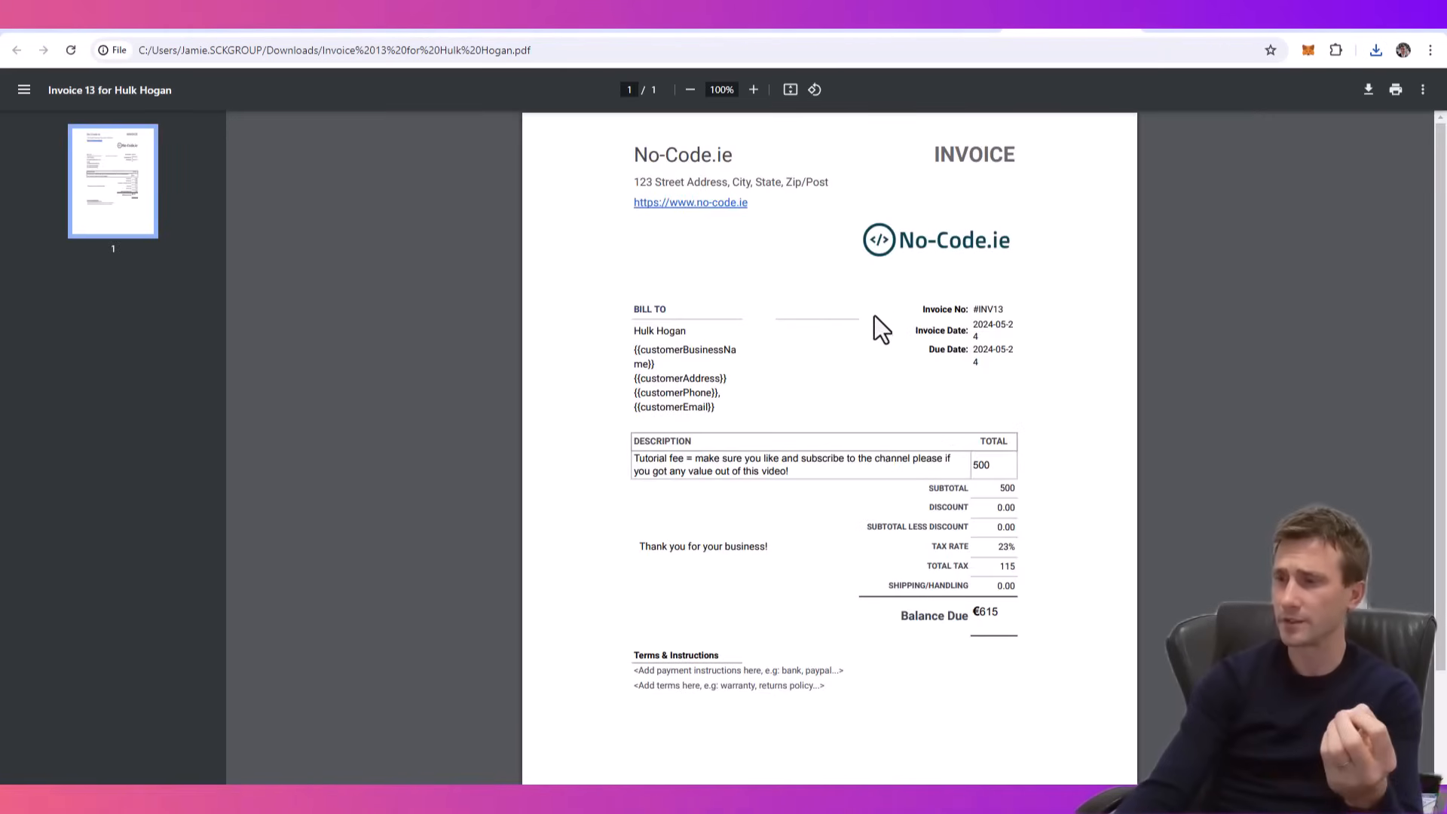
click(1079, 32)
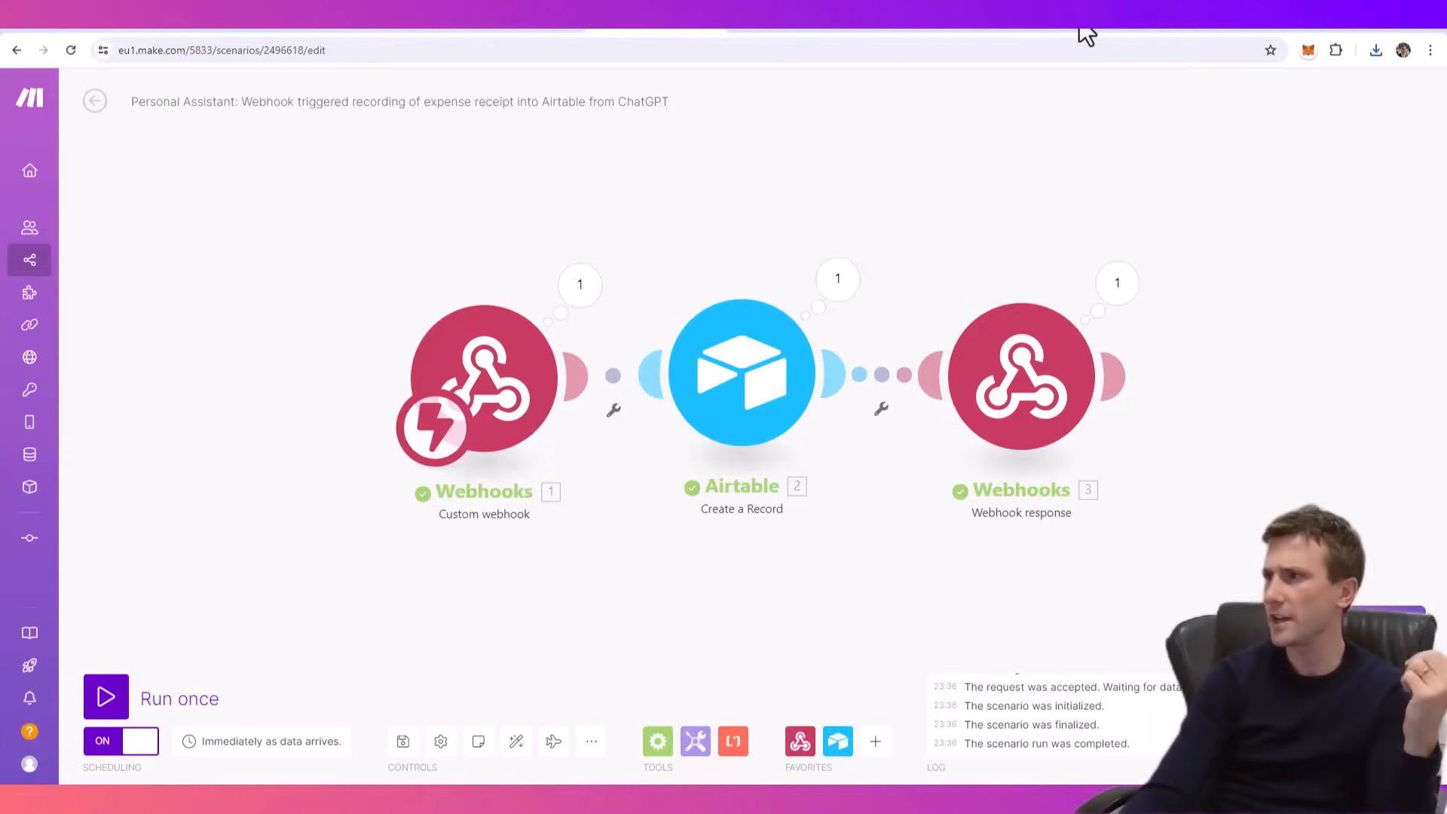
- Ask JK Personal Assistant to add the to-do list item "Create new tutorial based on comment requests in youtube" with priority High
click(917, 34)
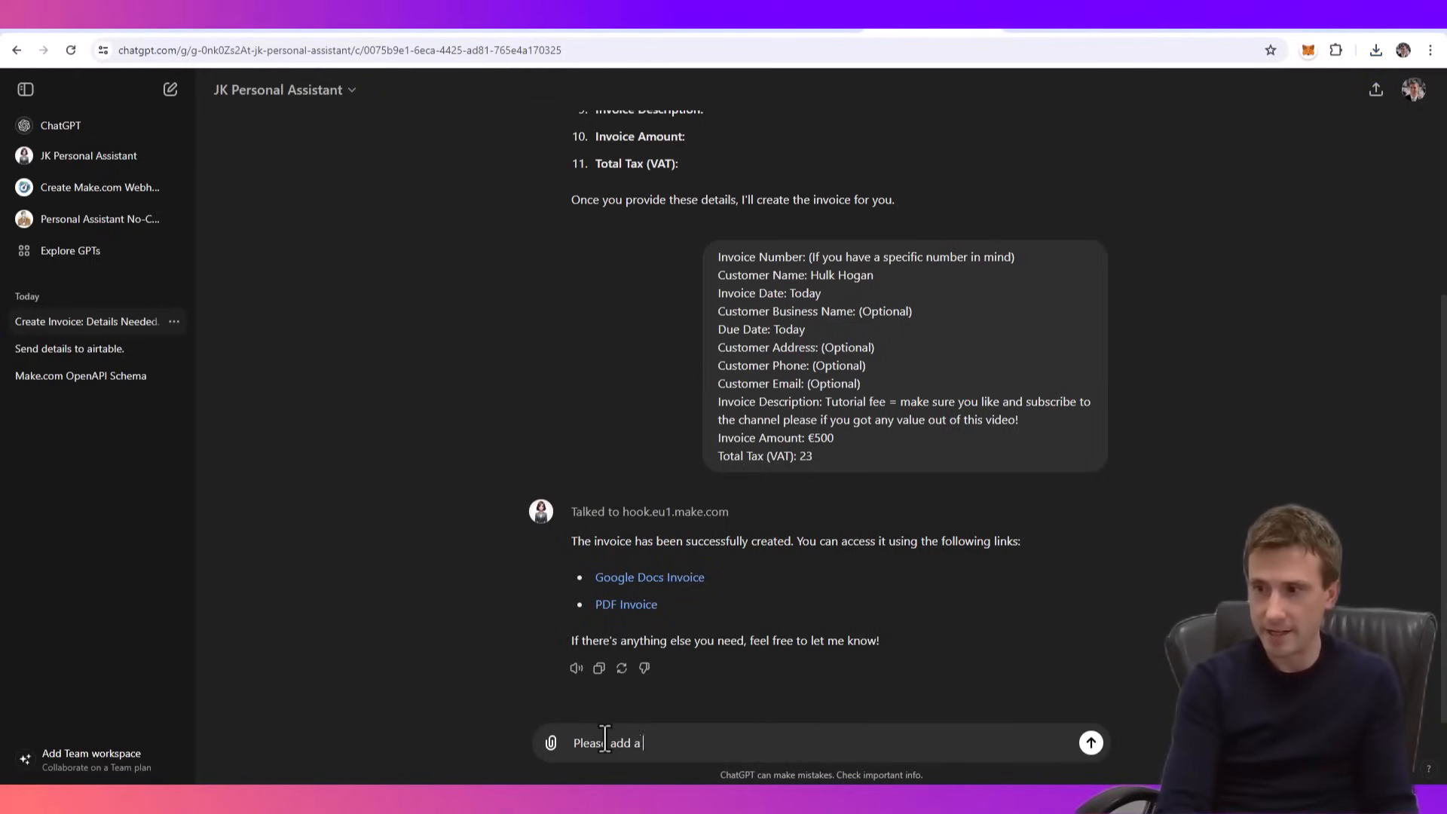
text(list item )
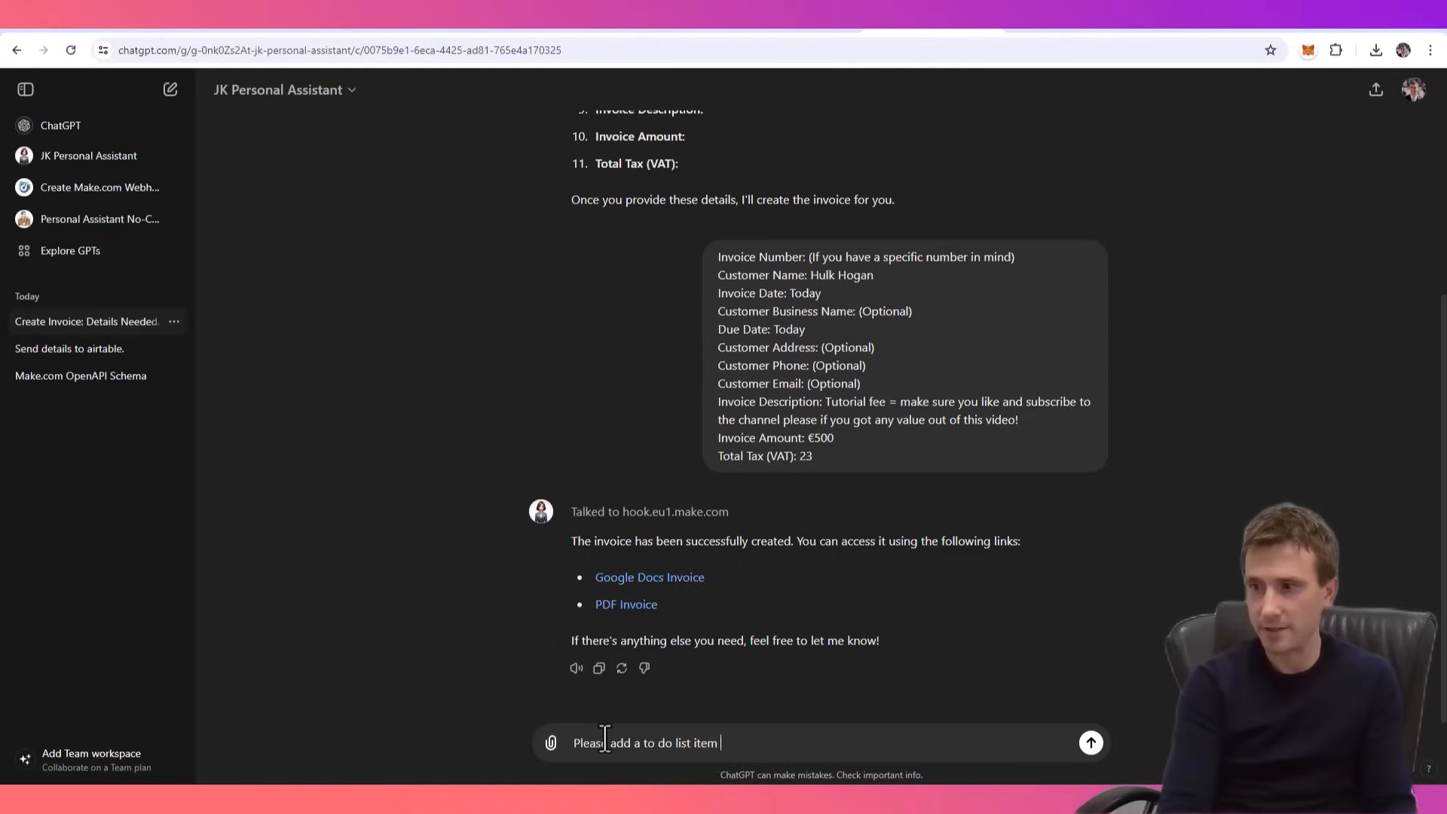
text("Create new tyut)
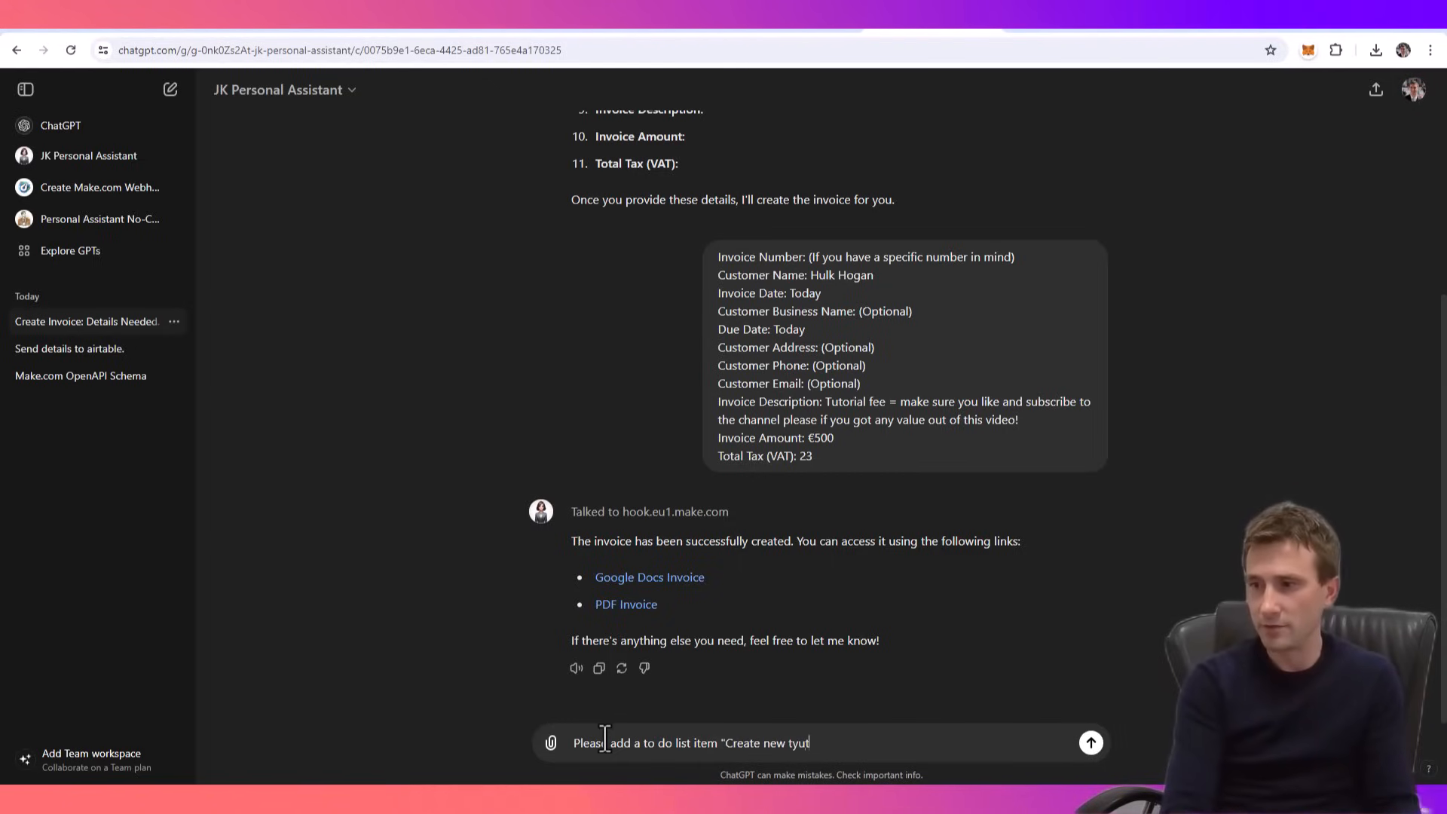
key(BackSpace)
key(BackSpace)
key(BackSpace)
text(utorial based on co)
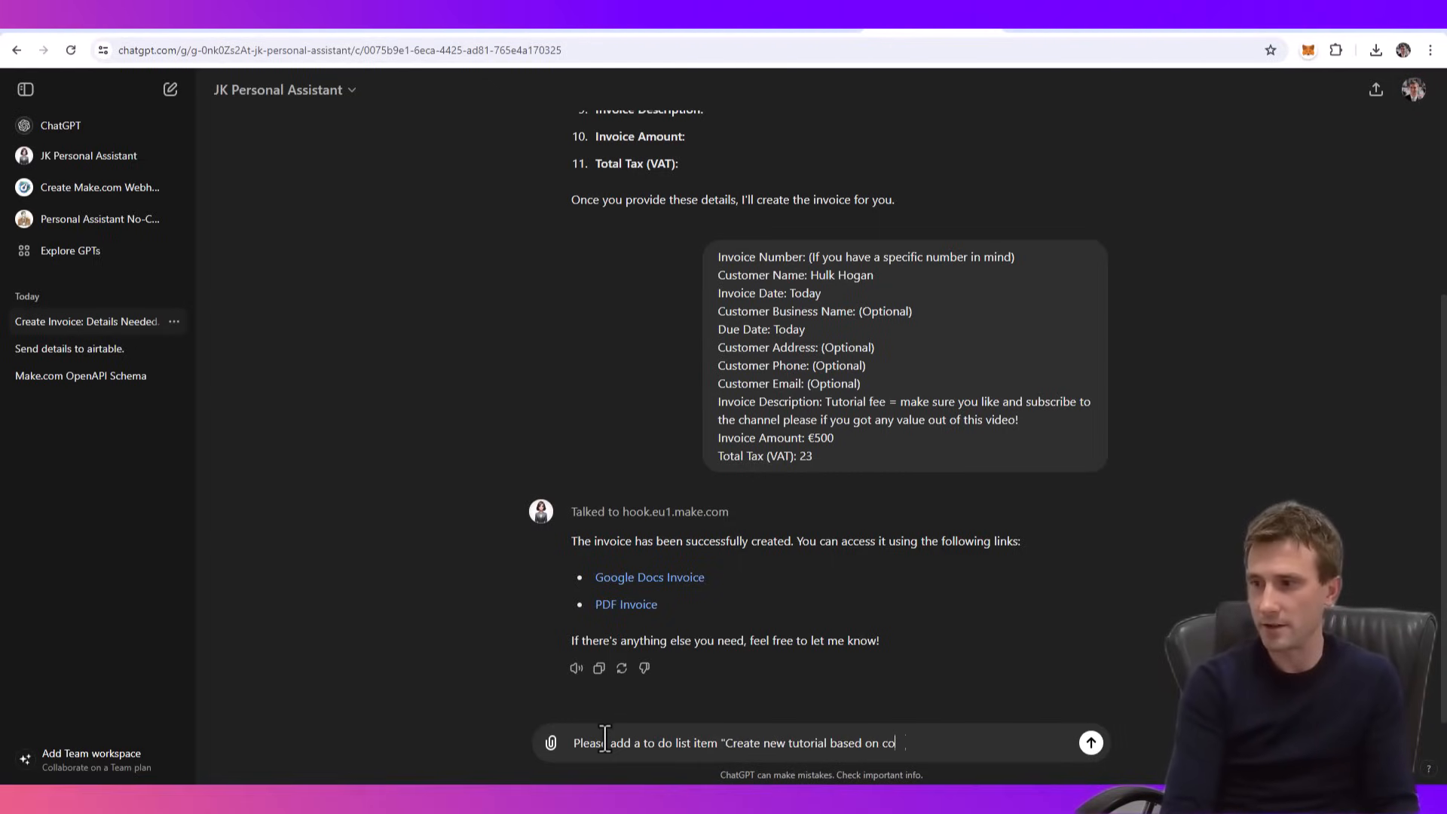
text(mment requests in youtube)
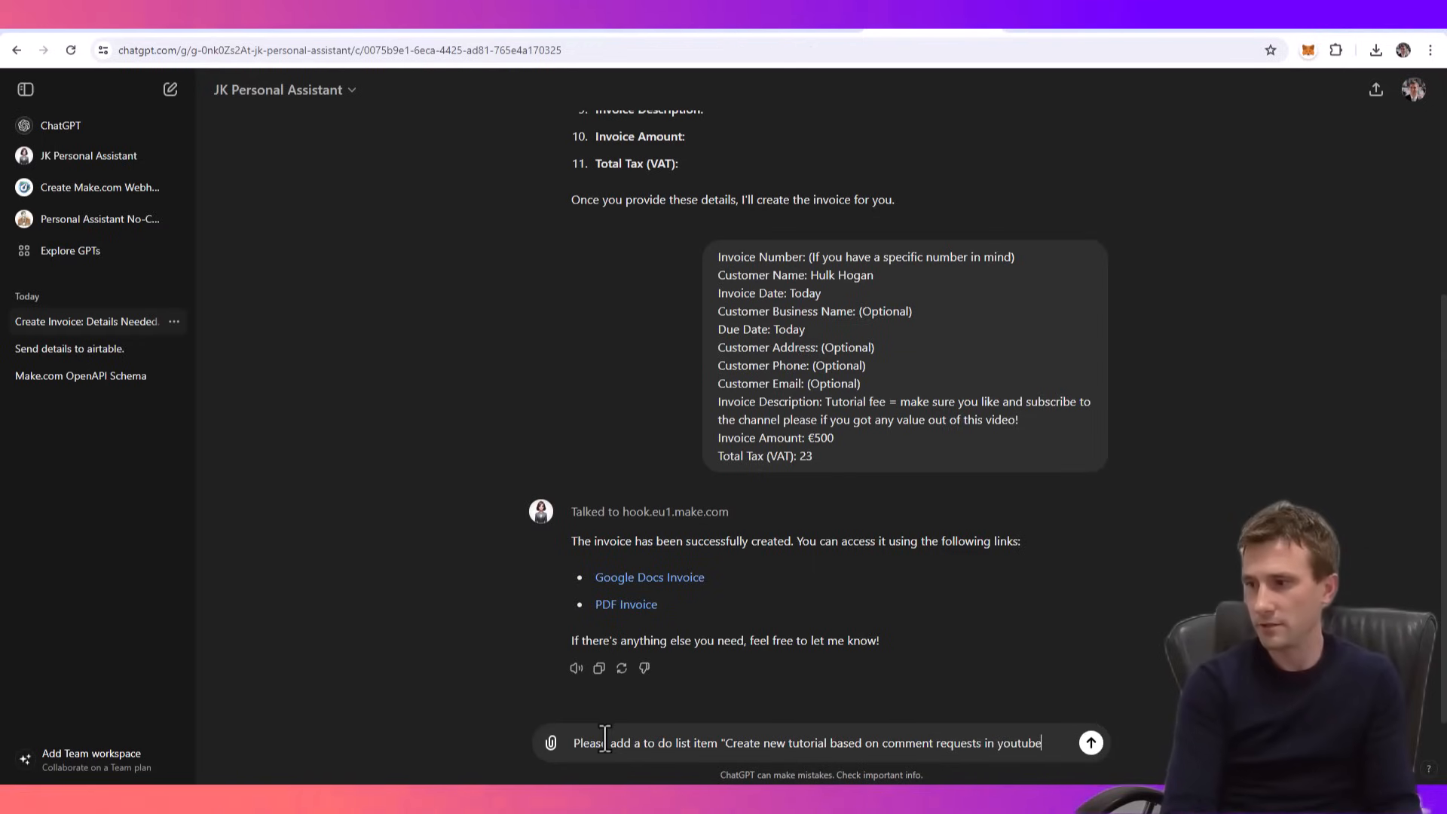
text(", priority is High)
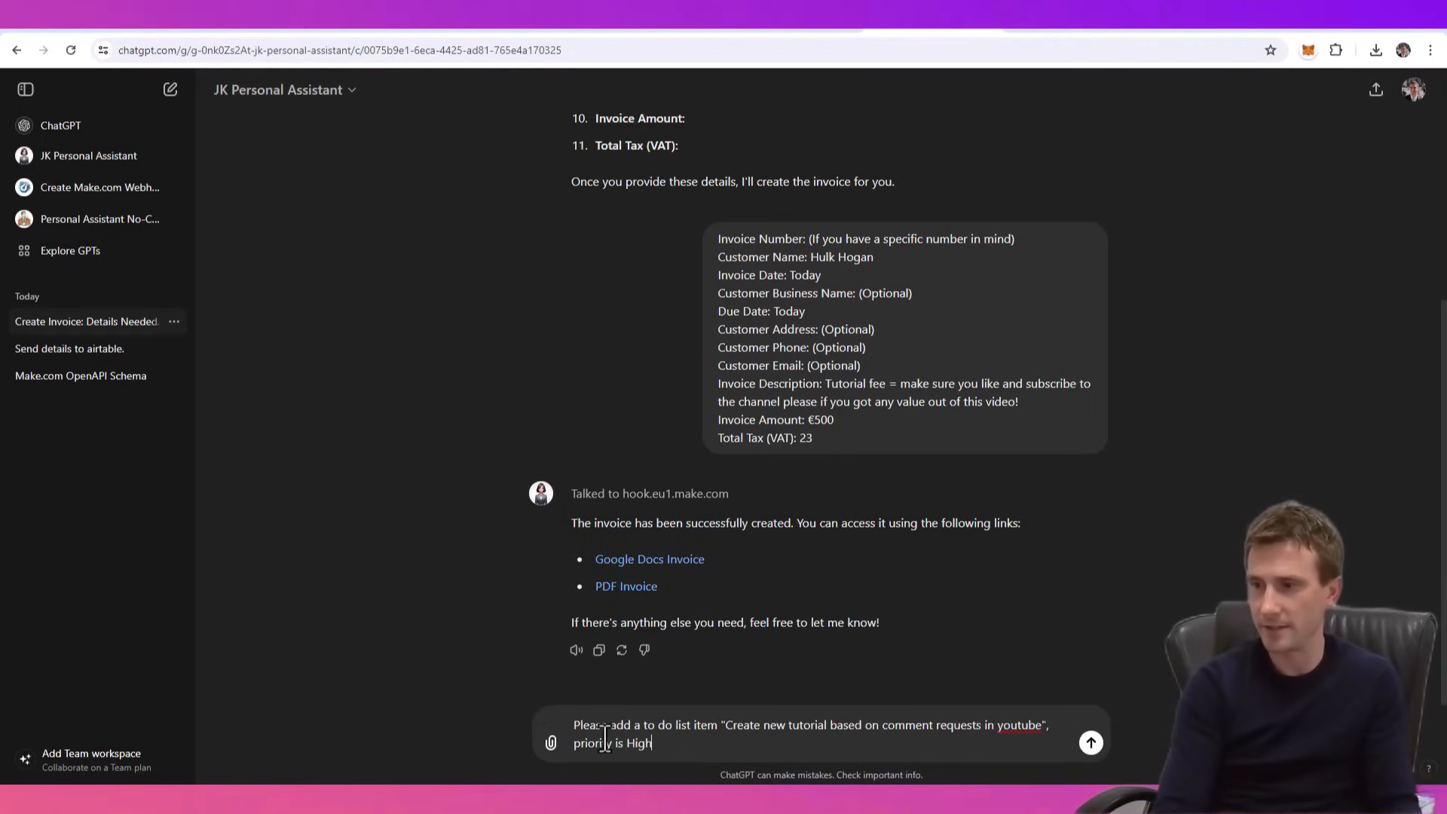
key(Return)
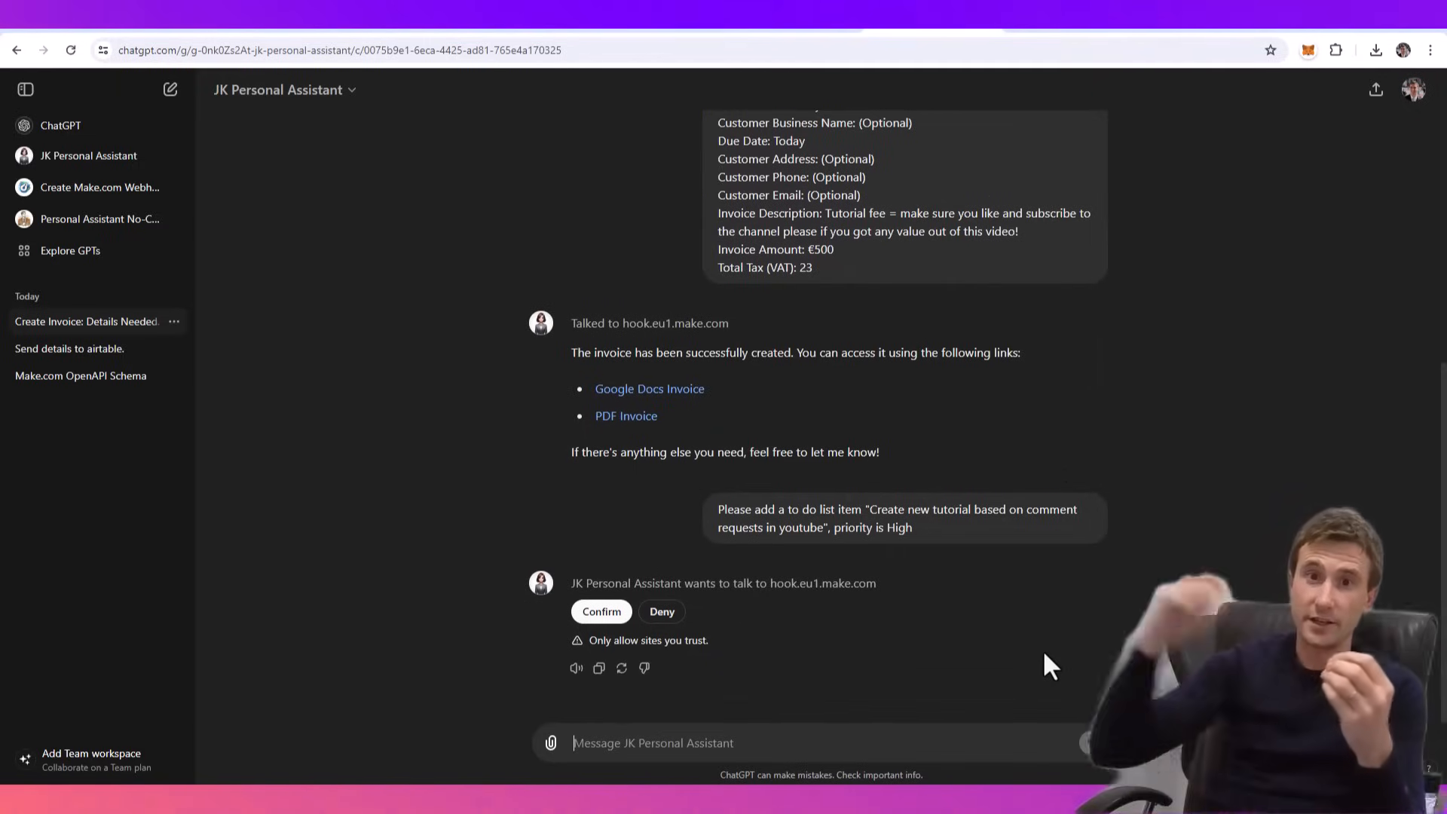
- Allow the assistant to talk to hook.eu1.make.com and open the to-do list linked in its reply
click(600, 617)
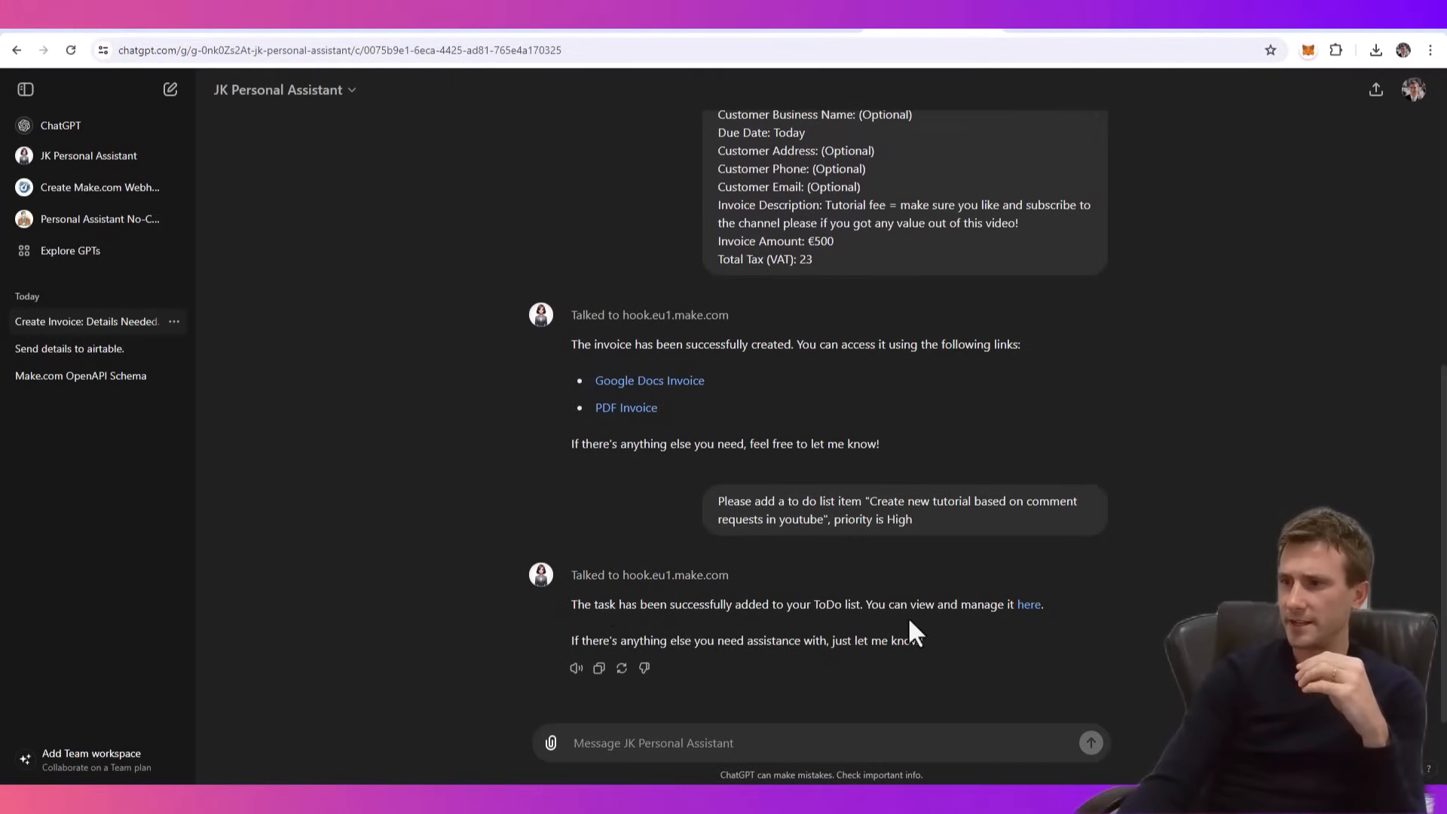
click(1030, 606)
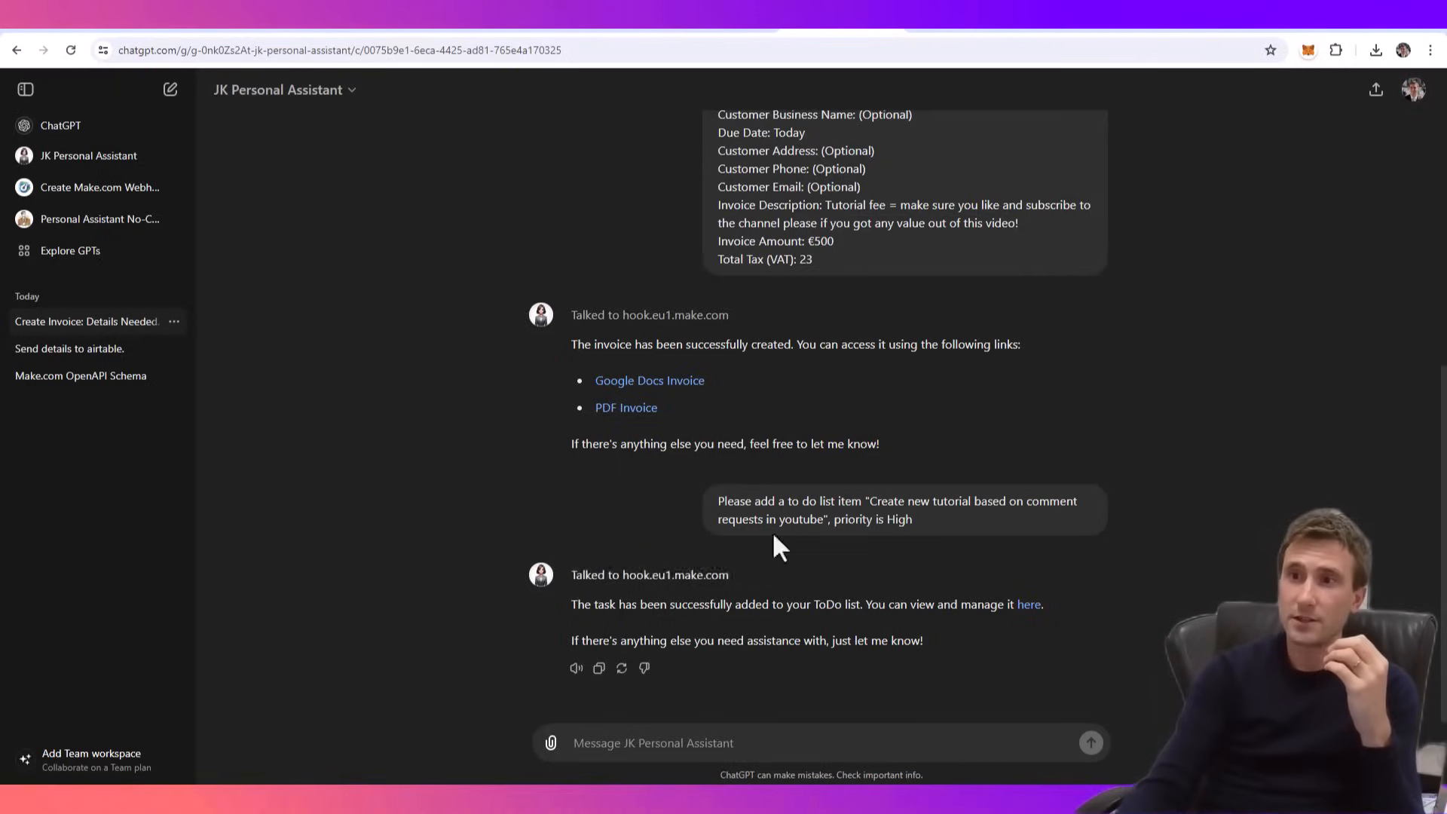
- Open the Make.com OpenAPI Schema conversation and review the end of the generated receipt schema
click(110, 220)
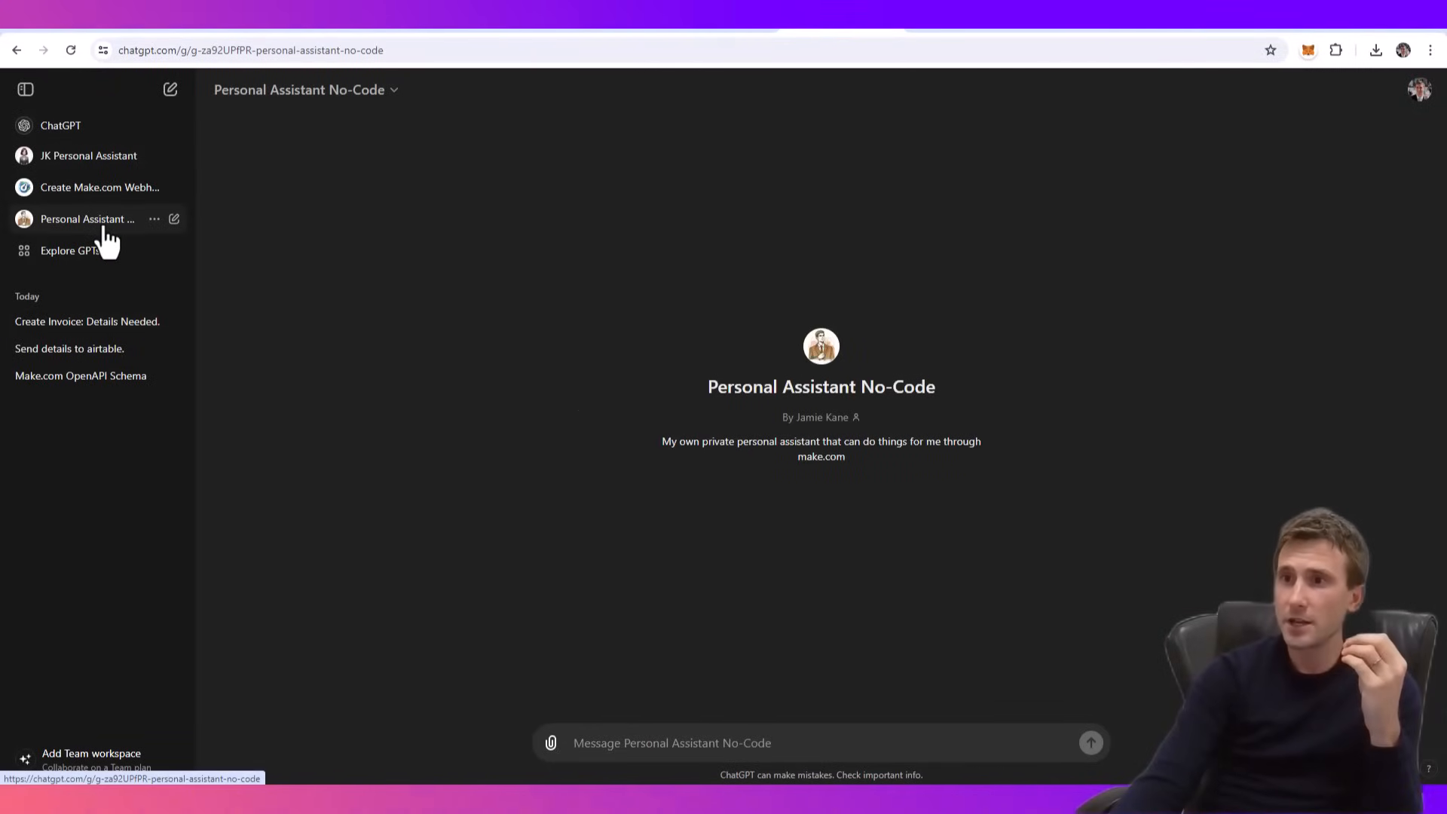
click(95, 195)
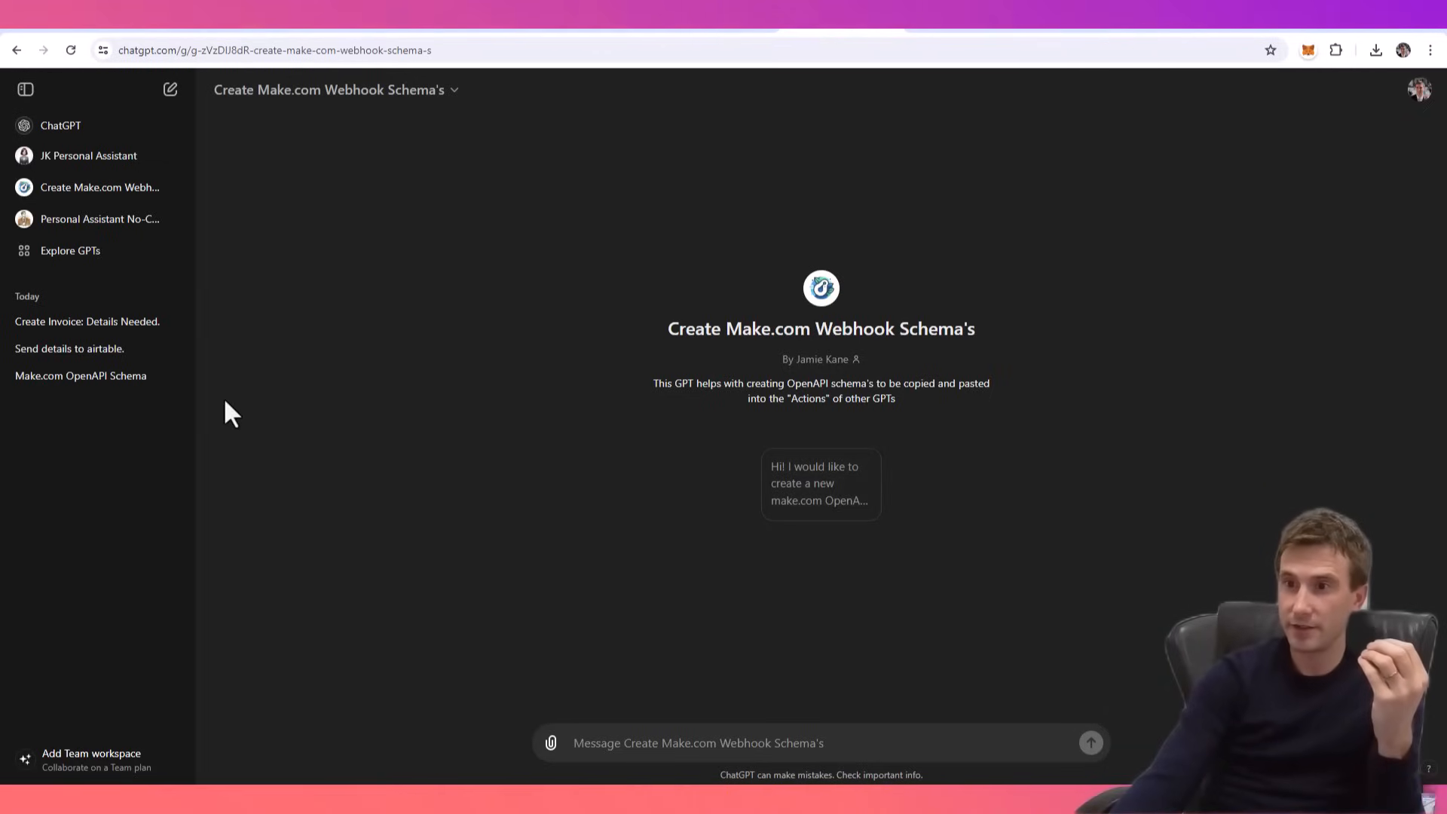
click(76, 381)
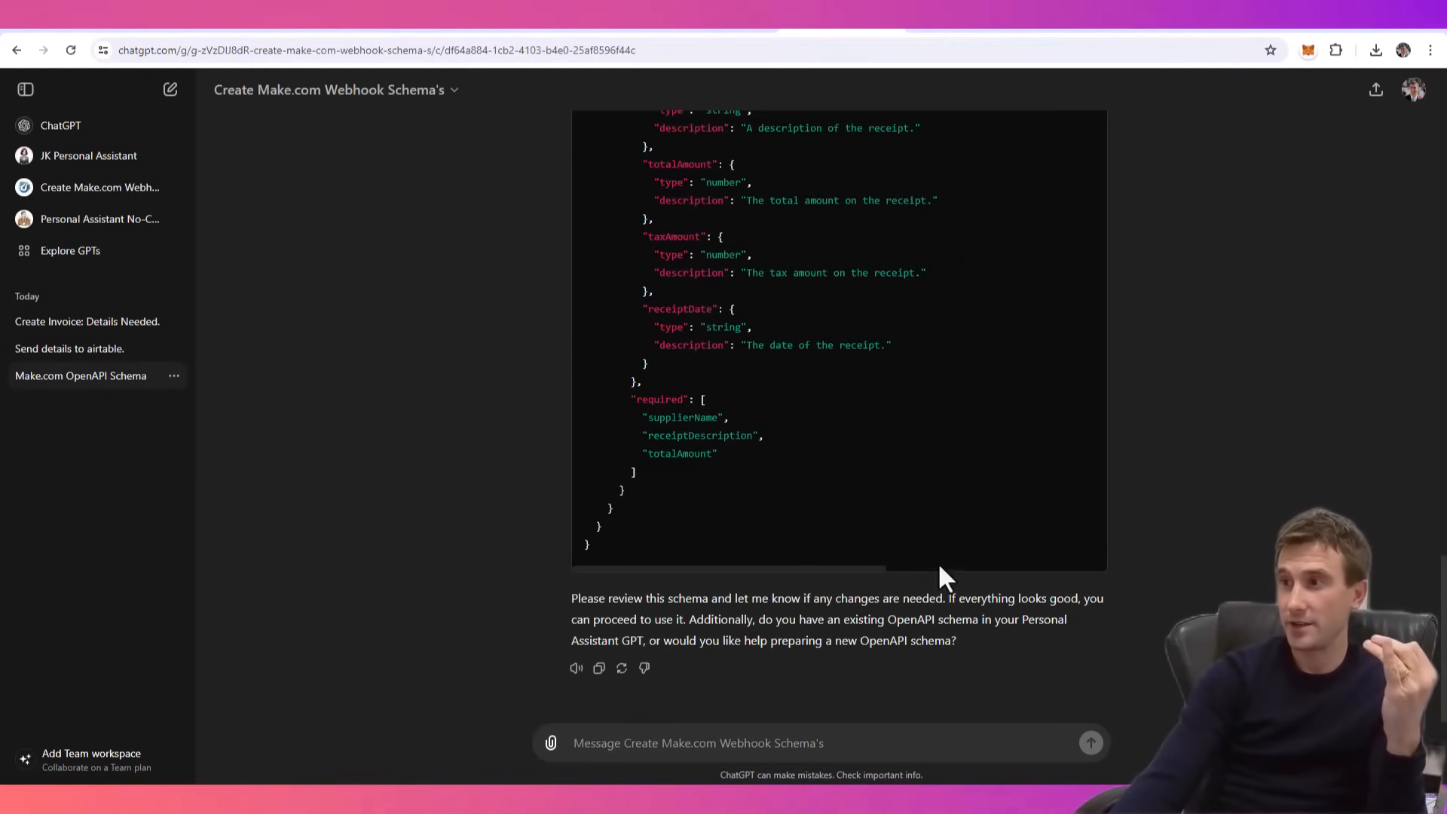
scroll(939, 564, up, 5)
scroll(934, 508, down, 5)
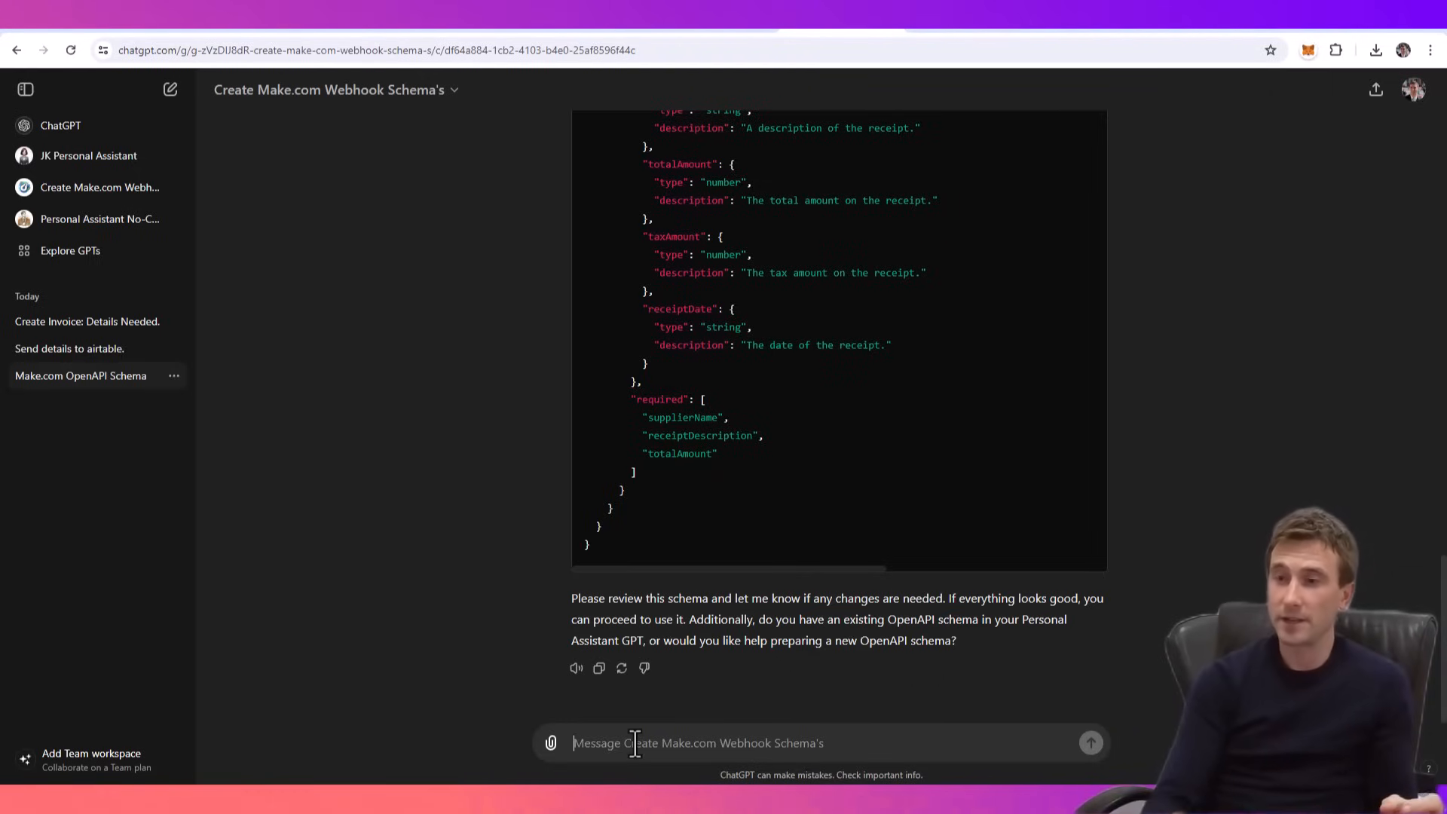
- Copy the entire schema of the hook.eu1.make.com action in the Personal Assistant No-Code GPT's configuration and leave the editor
click(125, 220)
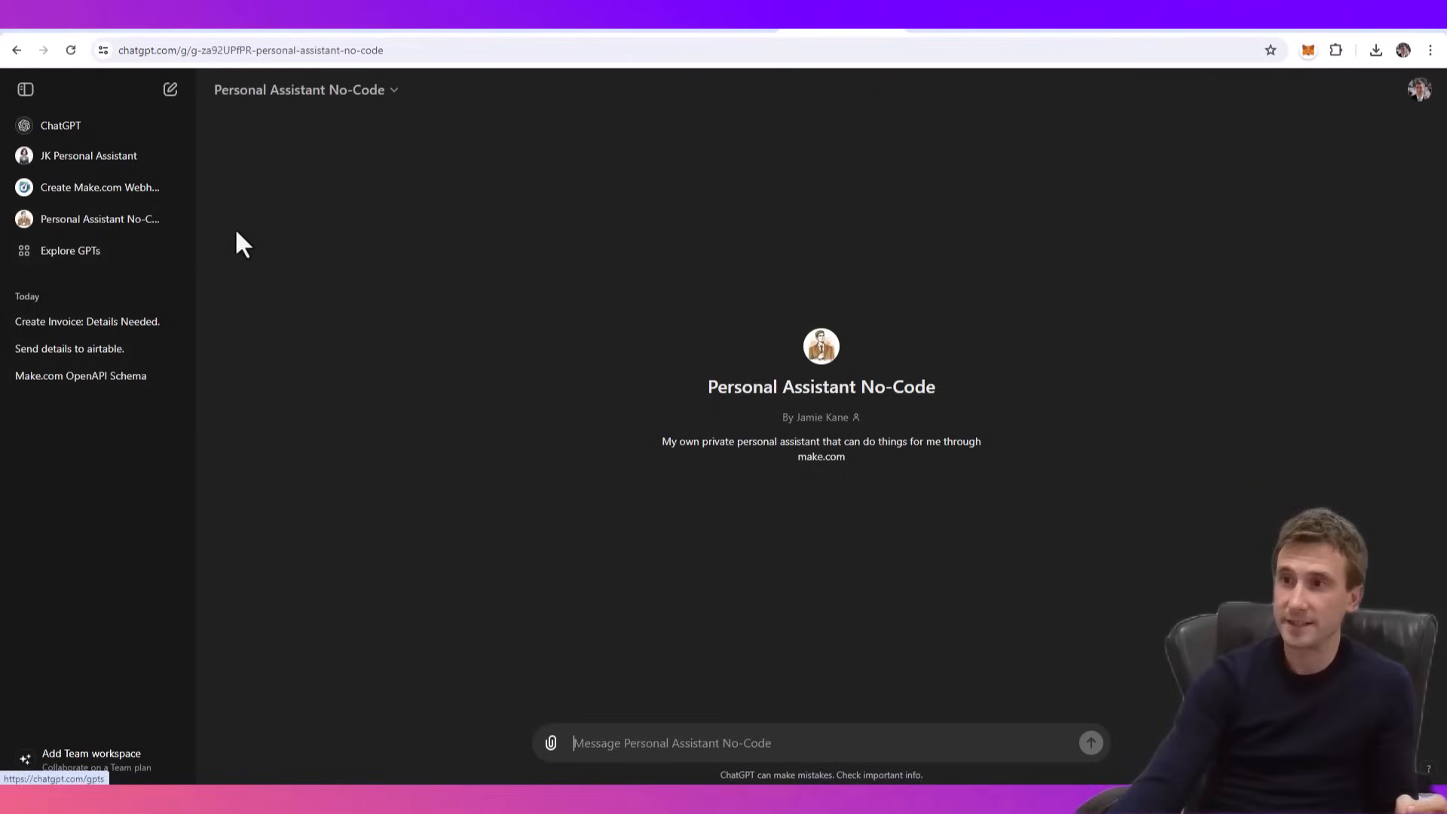
click(343, 97)
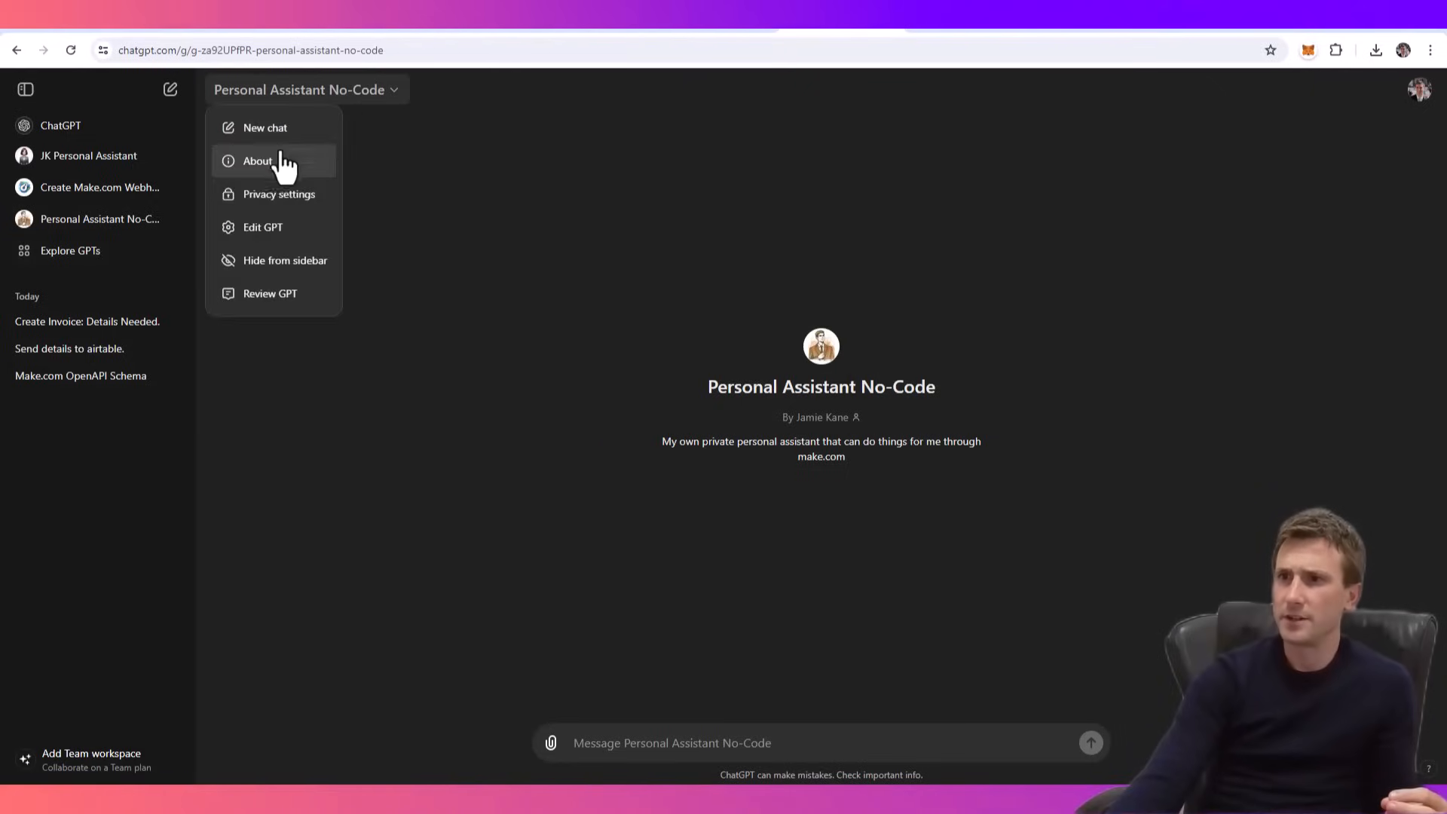
click(282, 226)
scroll(490, 373, down, 1)
scroll(136, 678, down, 1)
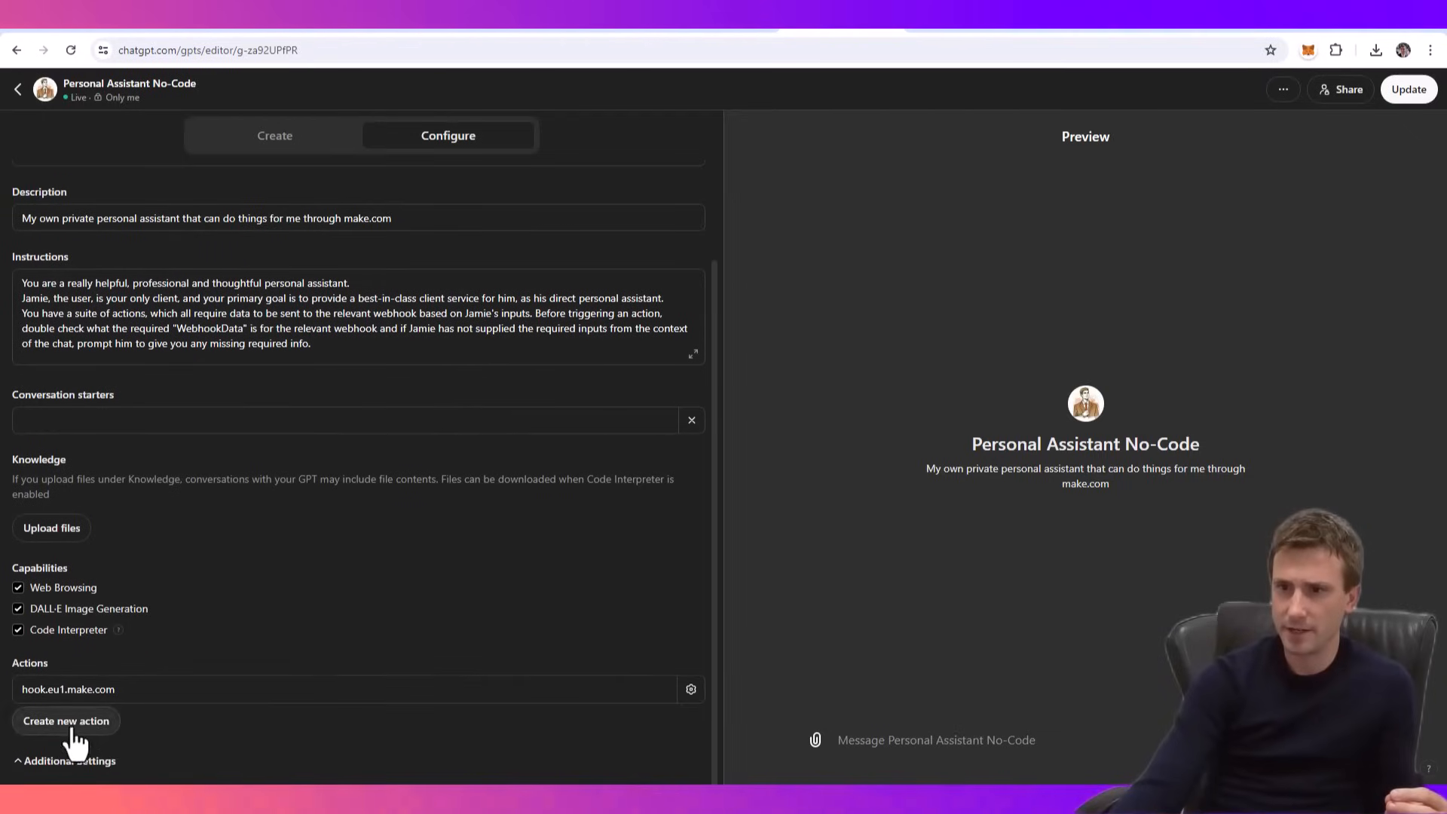
click(91, 689)
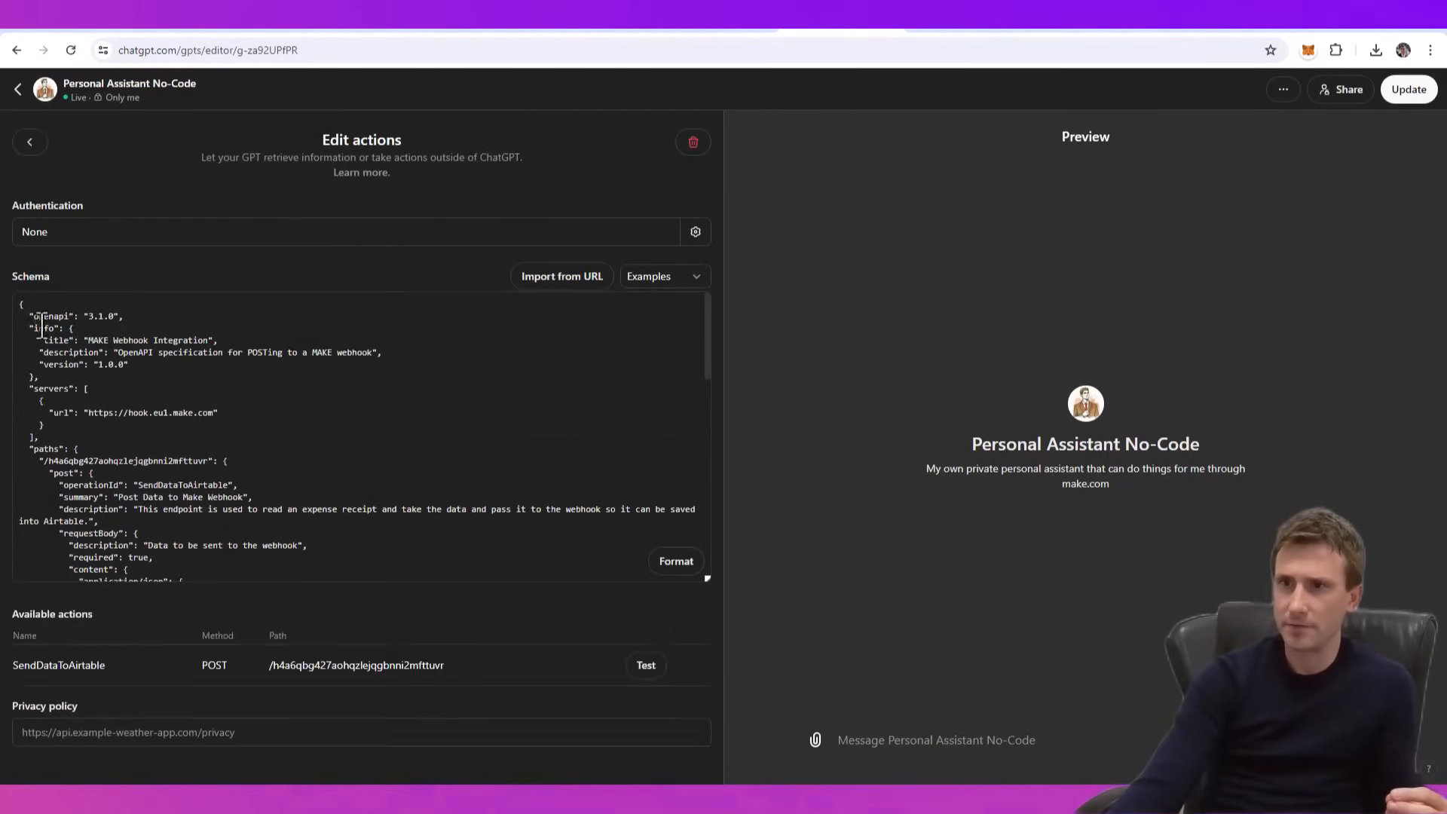
drag(20, 305, 242, 687)
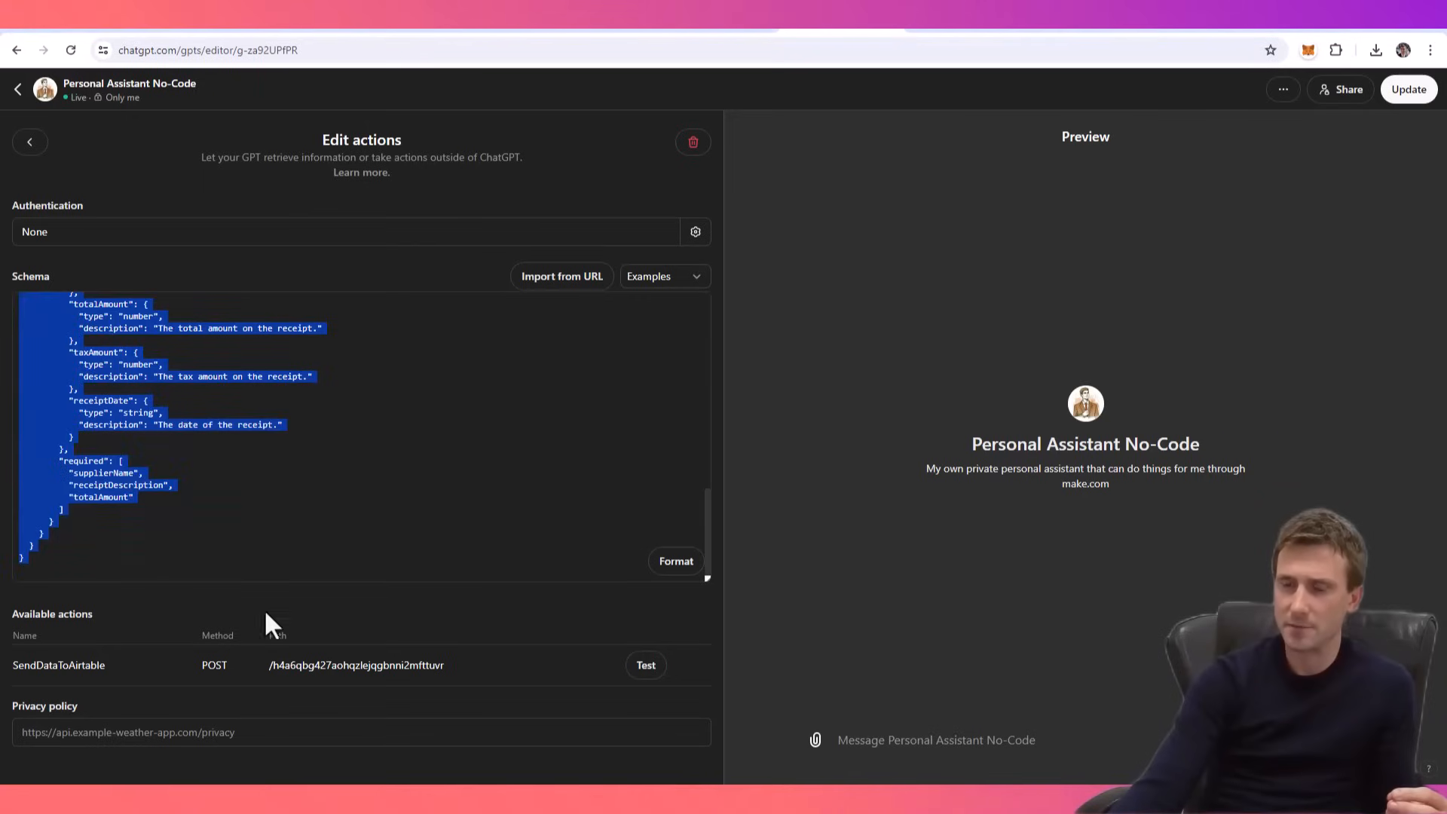
scroll(300, 468, up, 10)
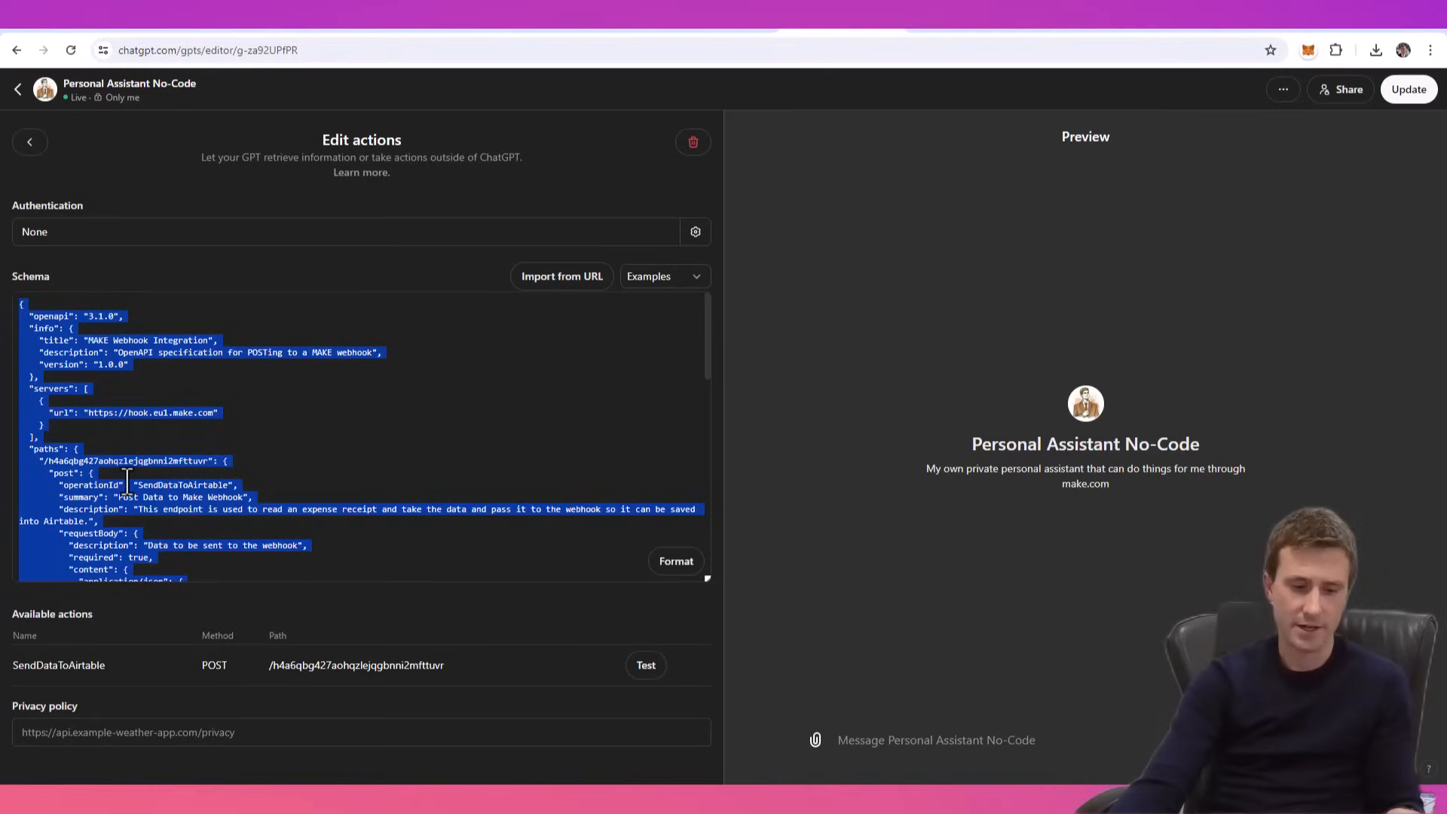
click(18, 90)
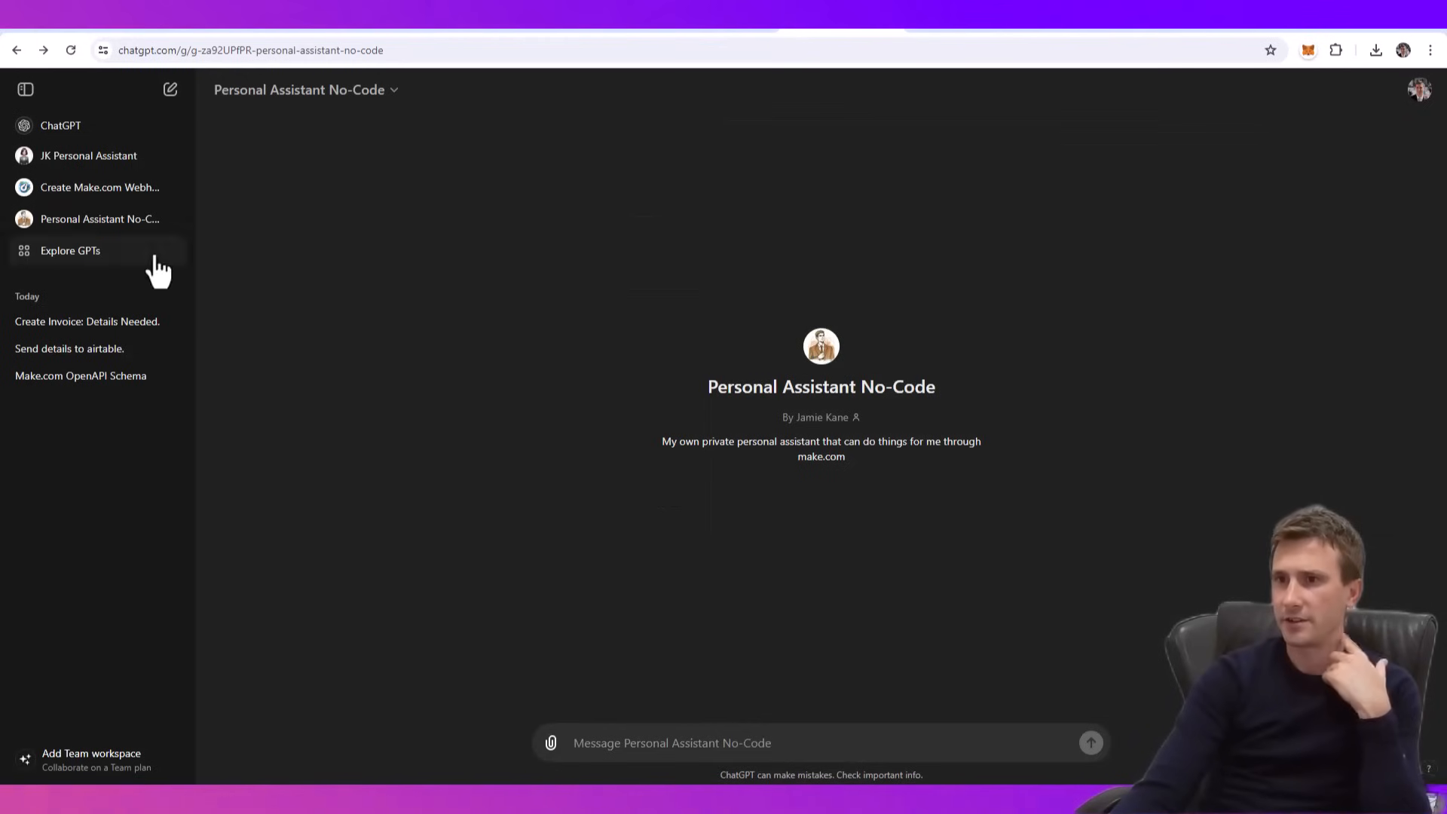
- Draft "Merge with this master schema please:" in the Make.com OpenAPI Schema conversation, followed by the copied schema
click(74, 386)
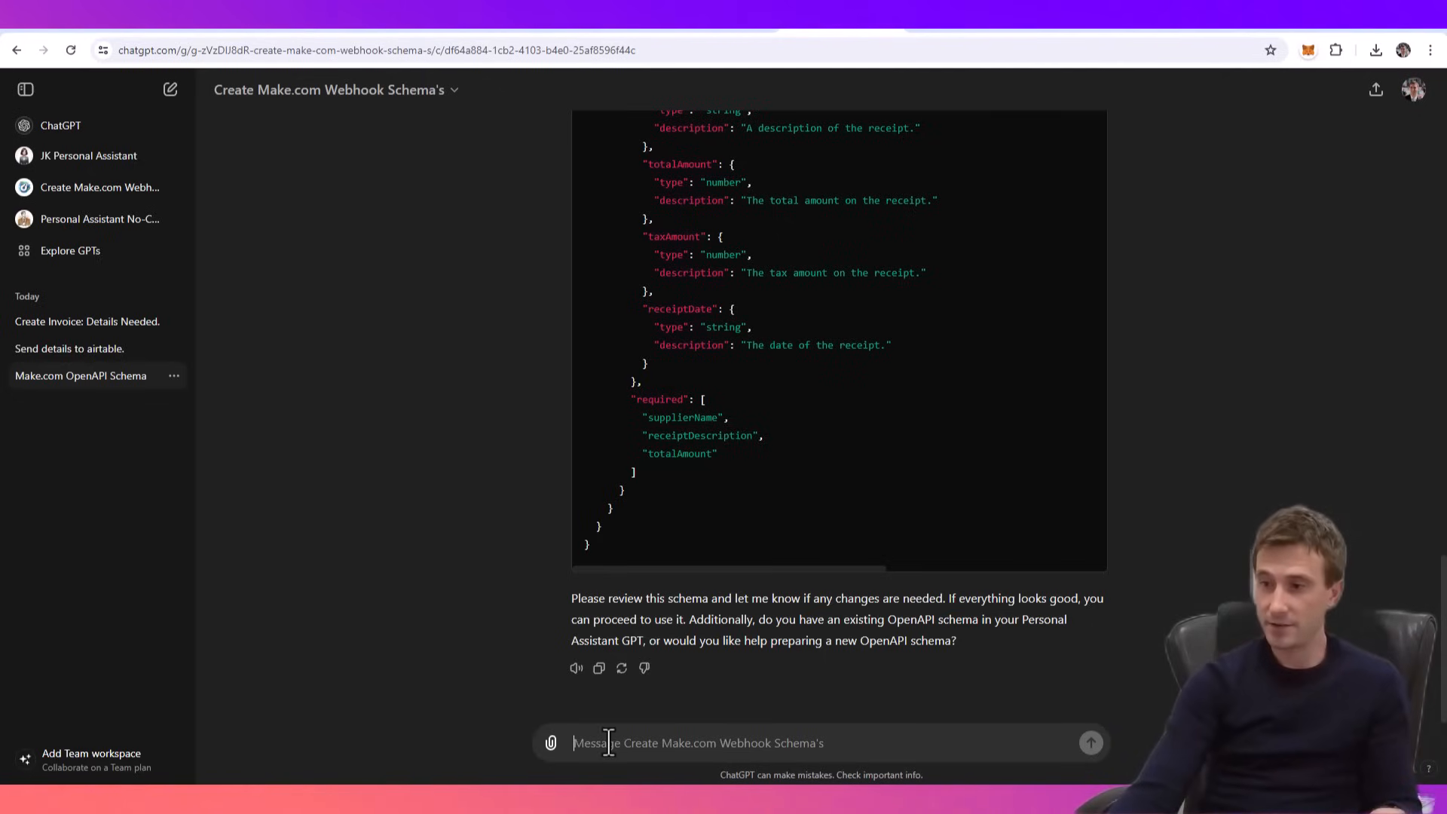
text(M)
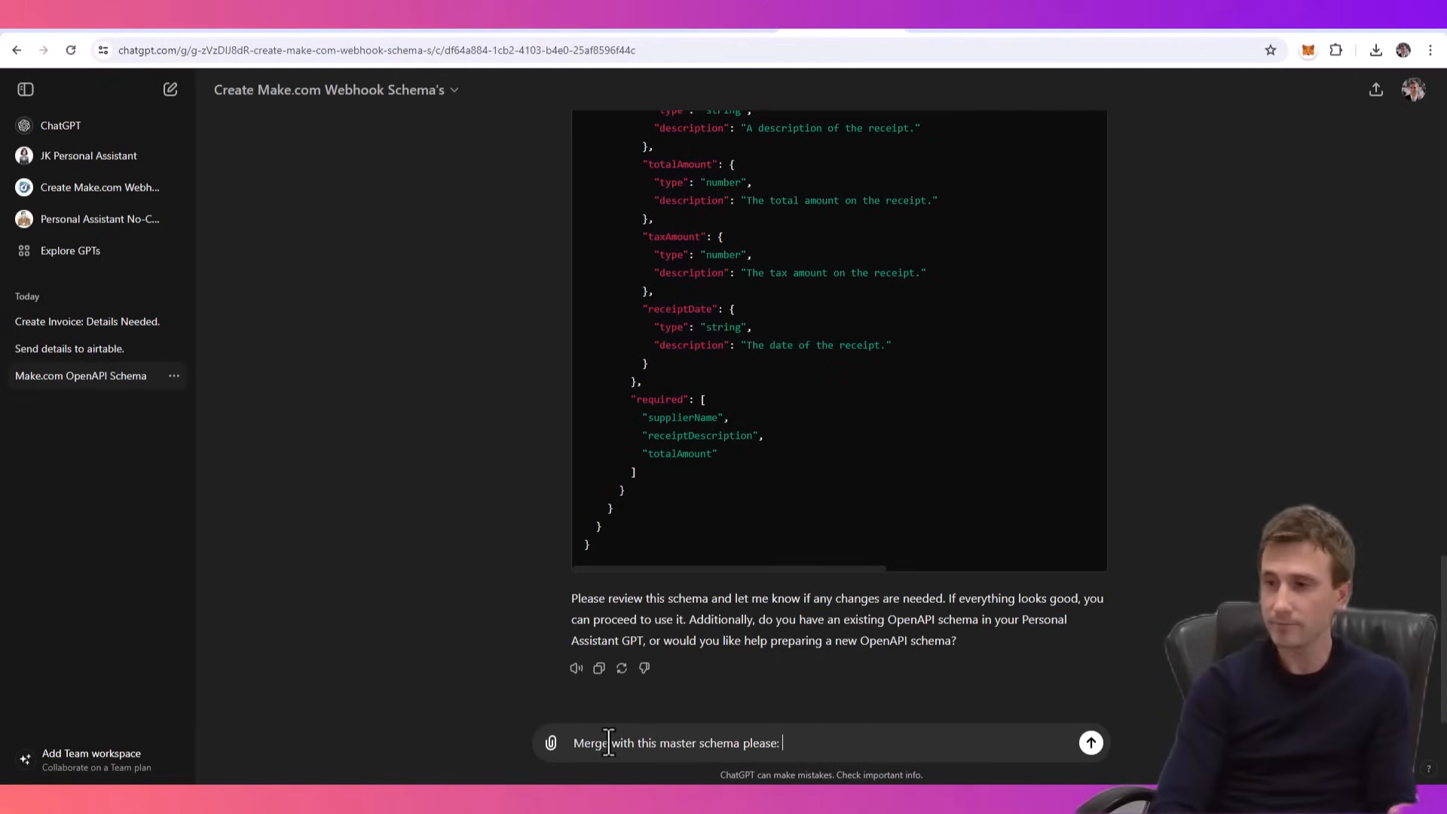
key(ctrl+v)
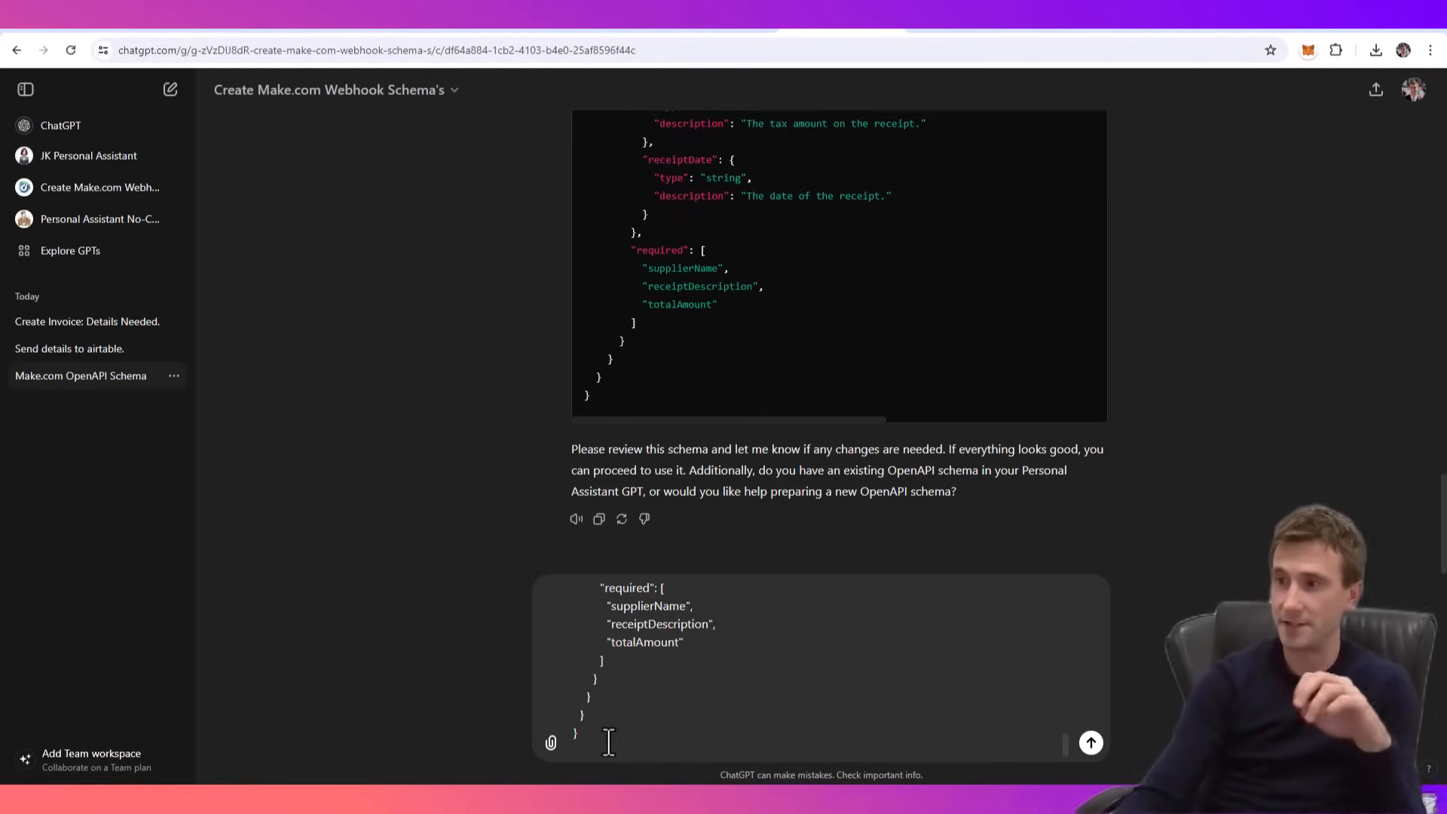
- Examine the schema conversation from the webhook ID, action and data property questions through to the generated OpenAPI schema
scroll(1054, 511, up, 2)
scroll(1041, 490, up, 4)
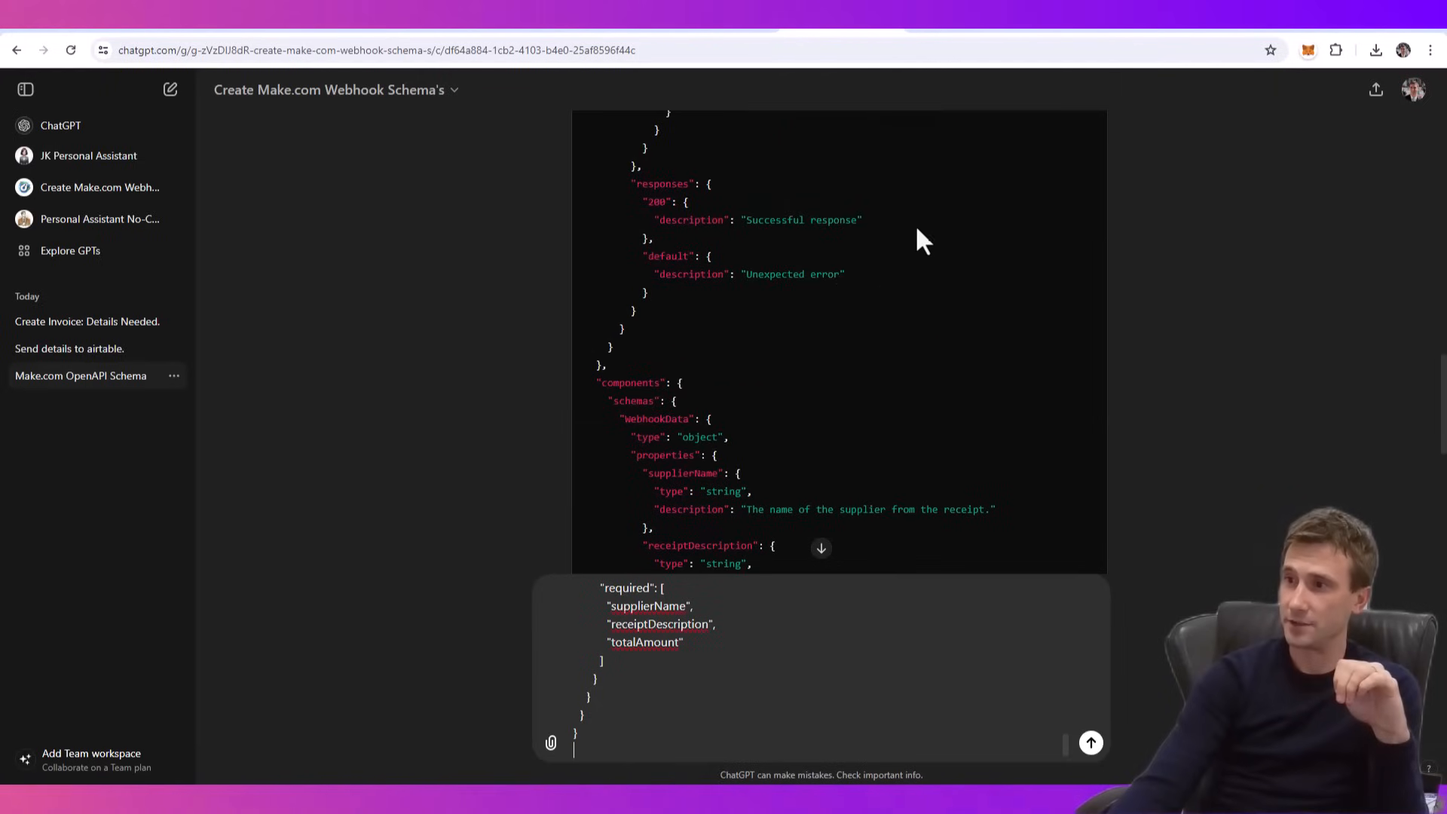
scroll(837, 317, up, 6)
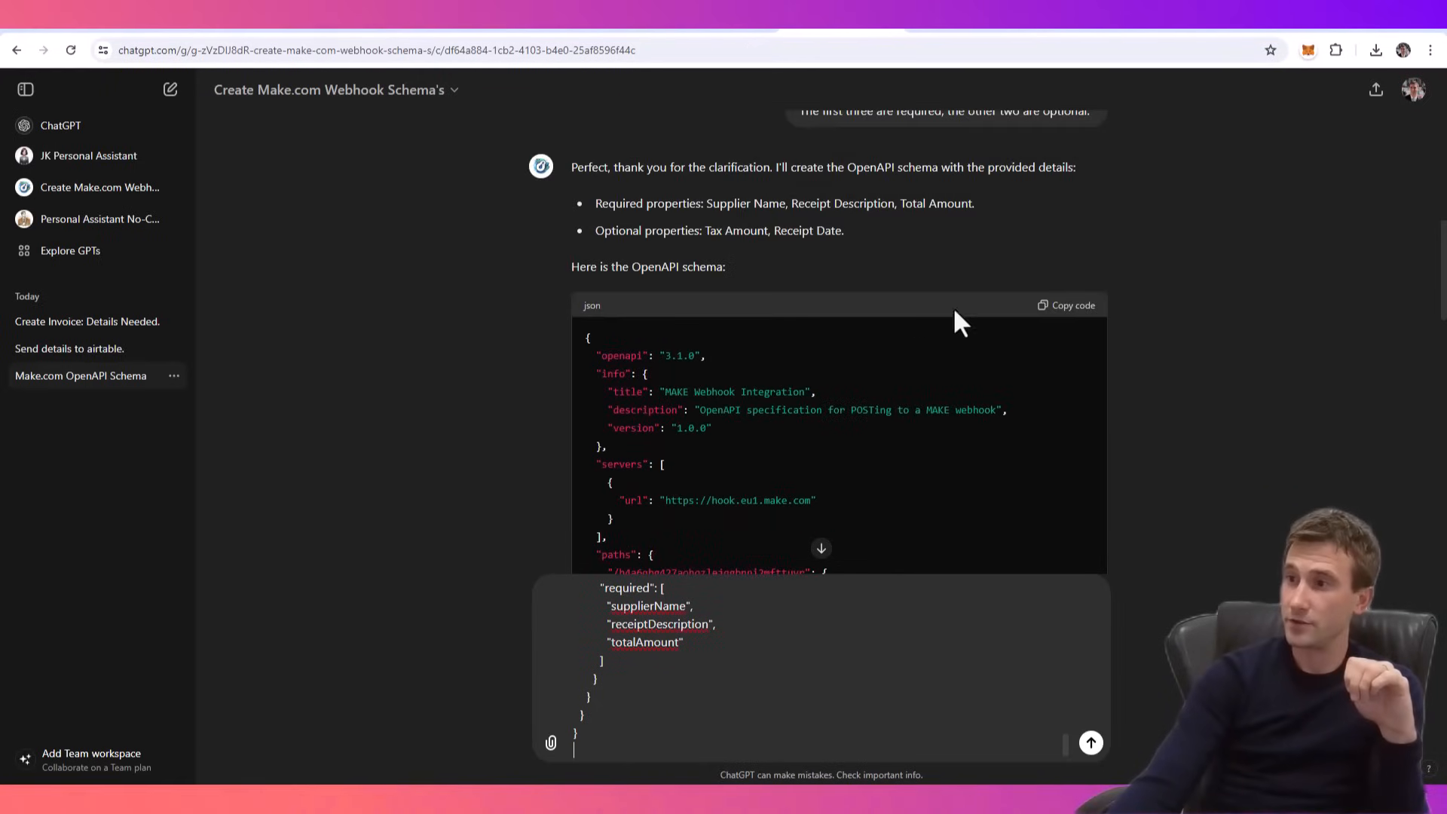
scroll(935, 302, up, 6)
scroll(954, 246, up, 3)
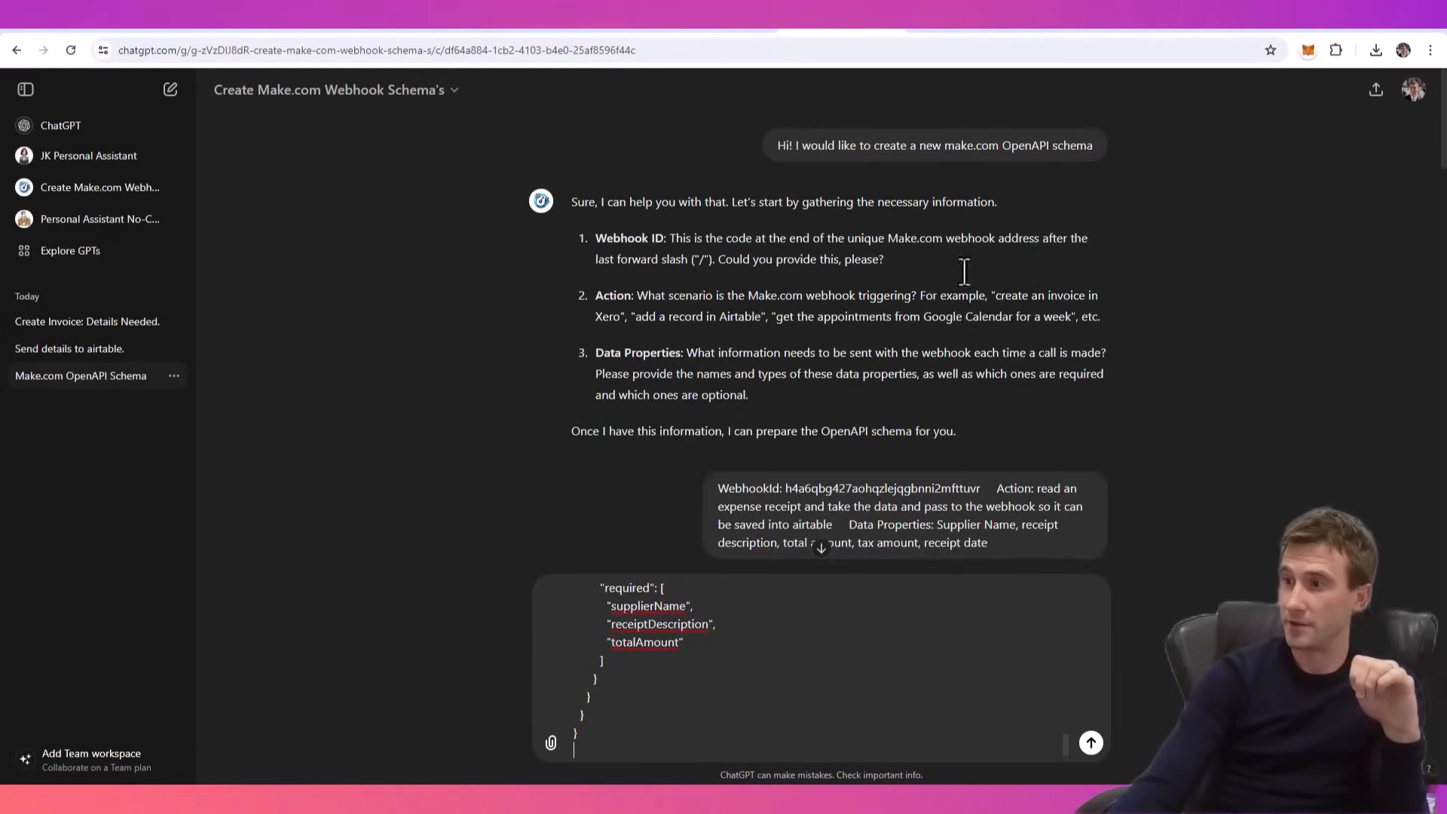
scroll(979, 317, down, 2)
scroll(974, 313, up, 1)
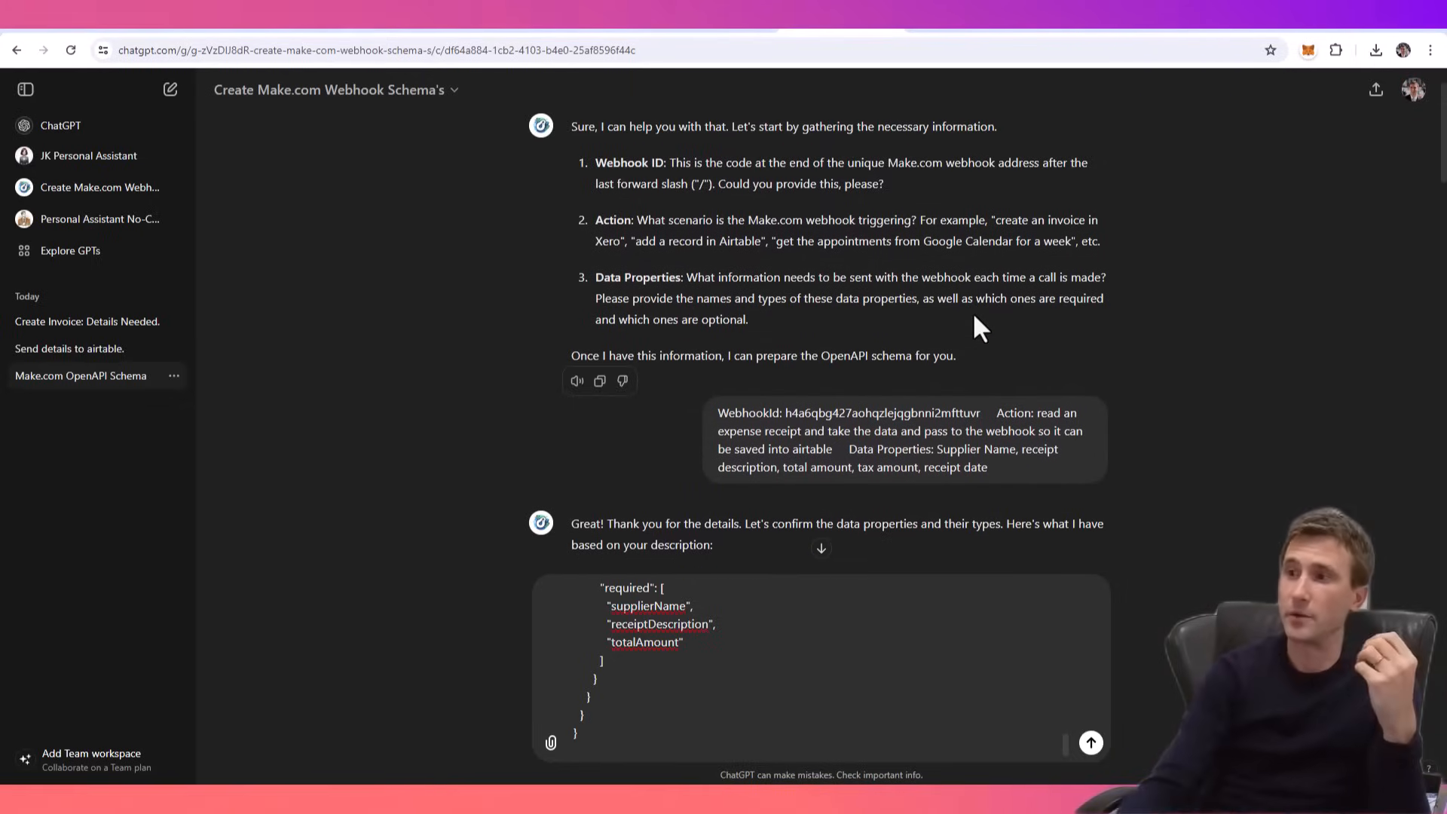
scroll(960, 341, up, 1)
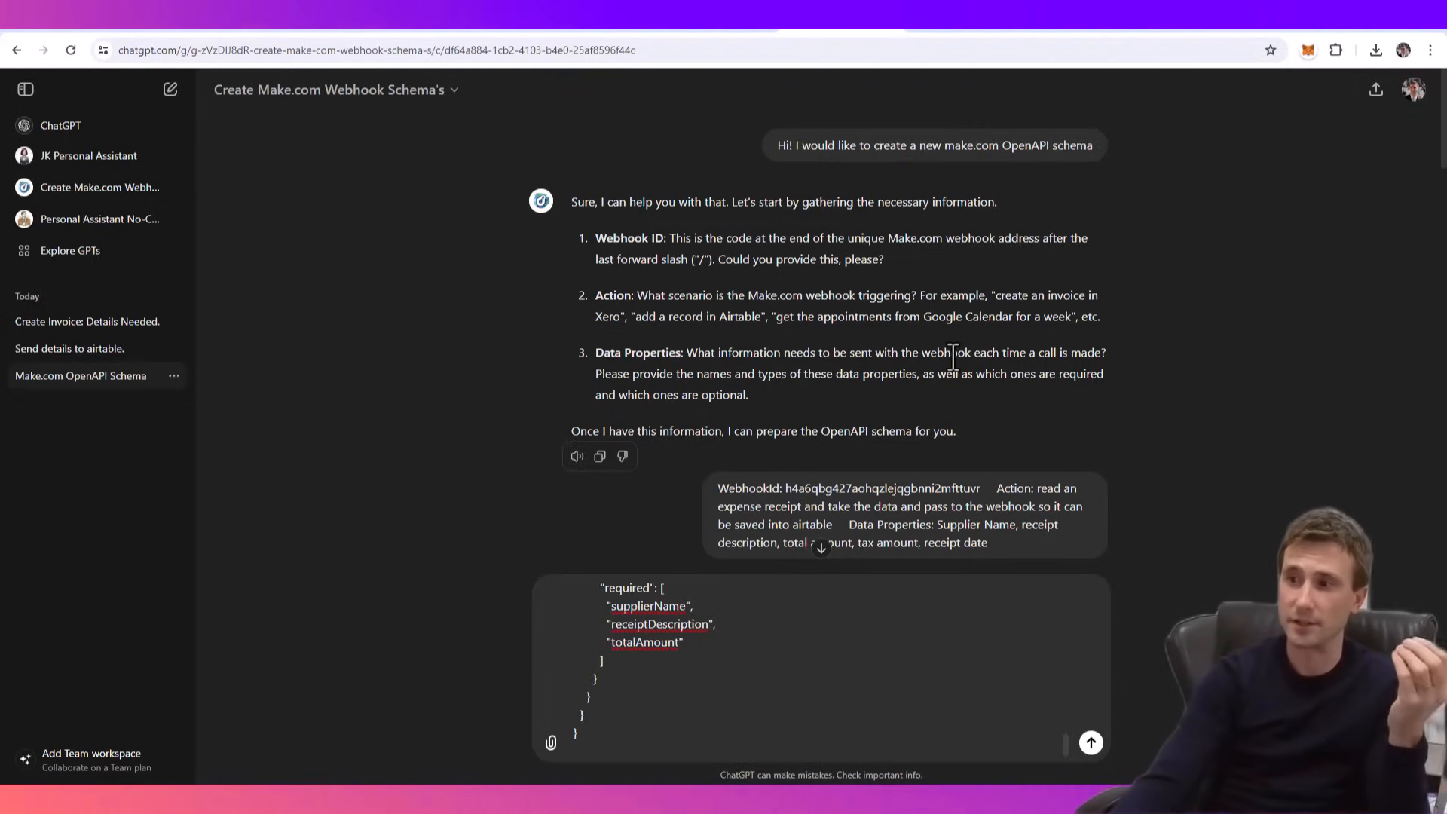
scroll(935, 358, down, 1)
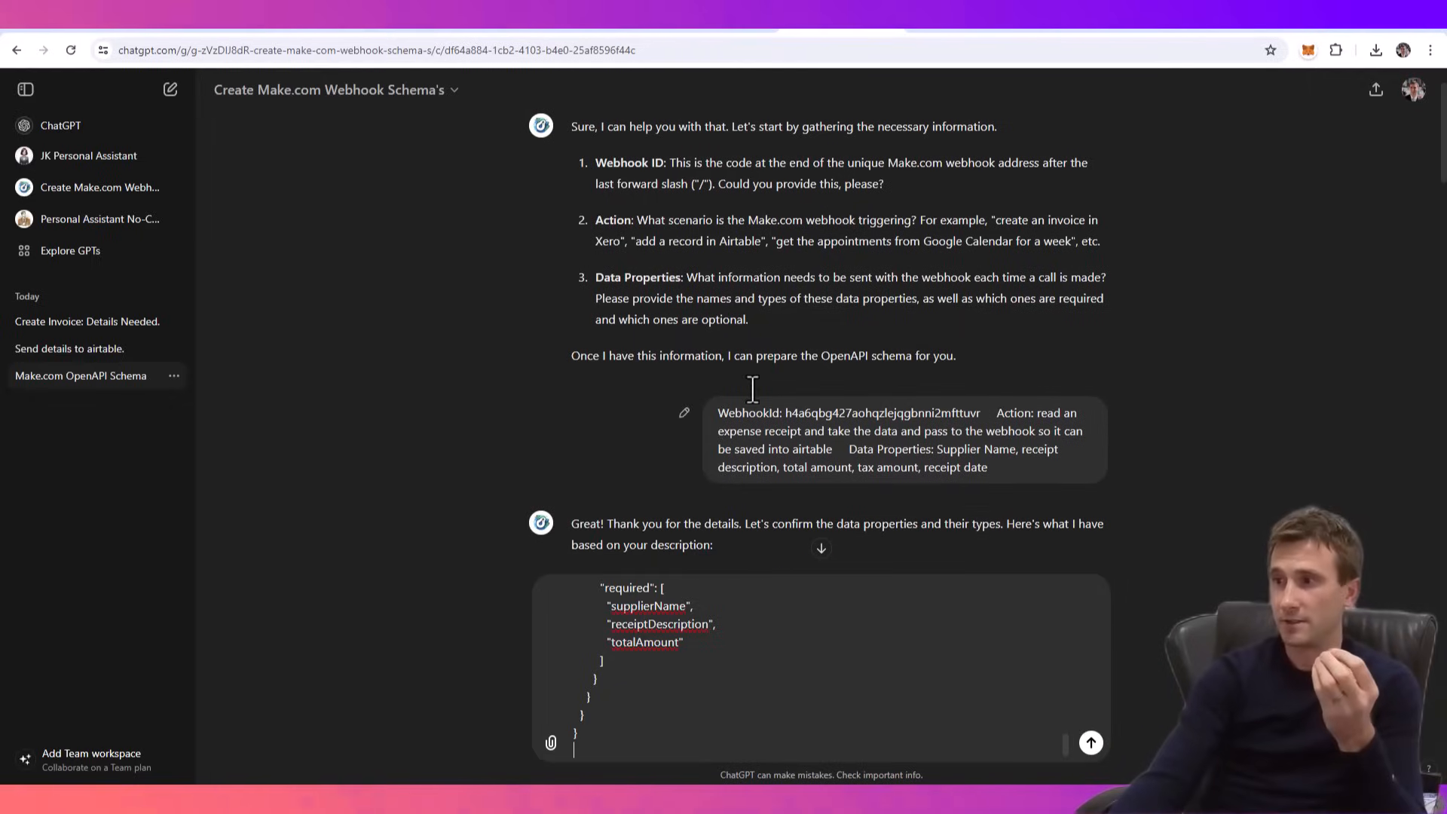
scroll(808, 352, down, 3)
scroll(808, 352, down, 10)
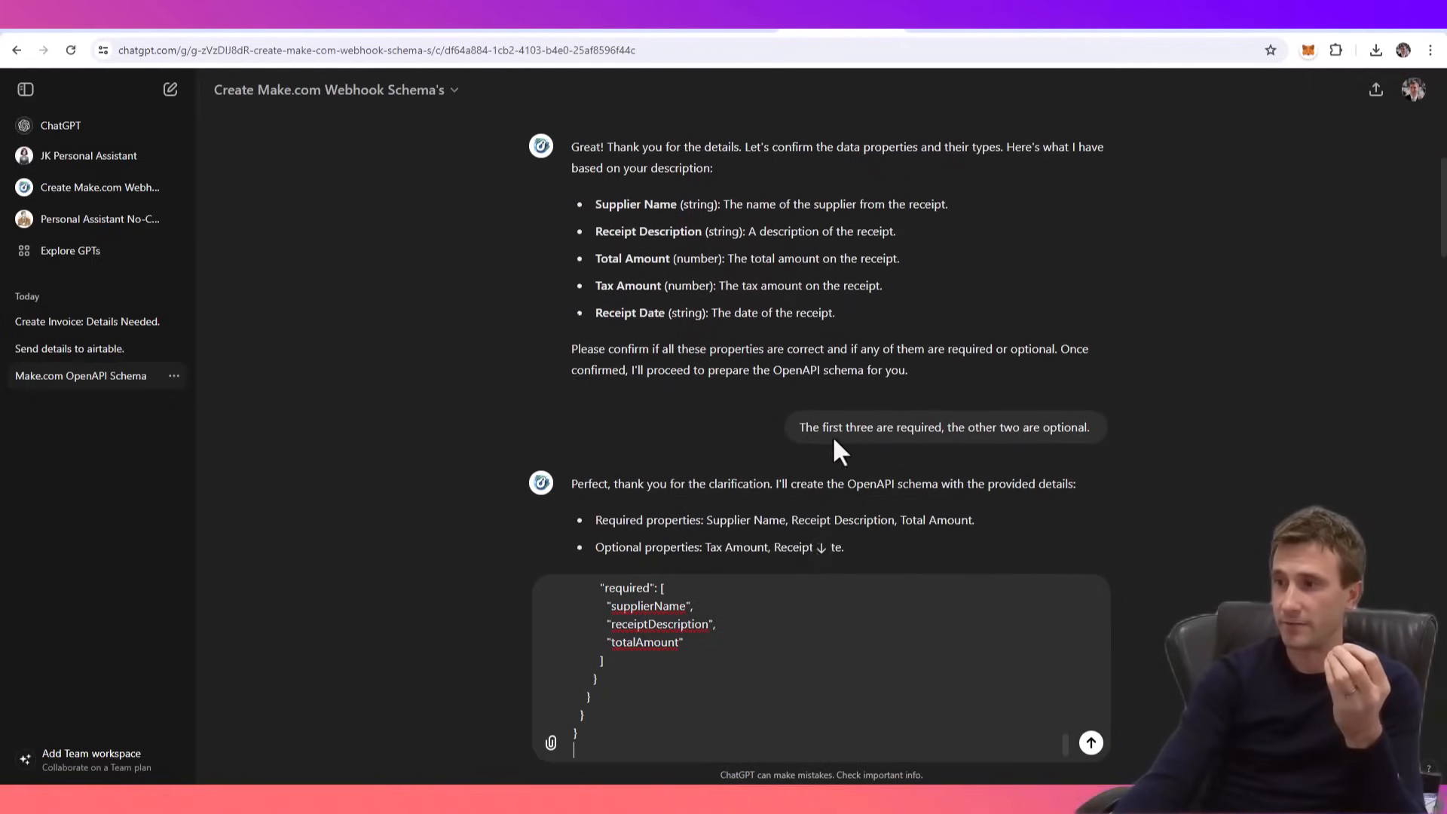
scroll(807, 362, up, 4)
scroll(846, 446, down, 3)
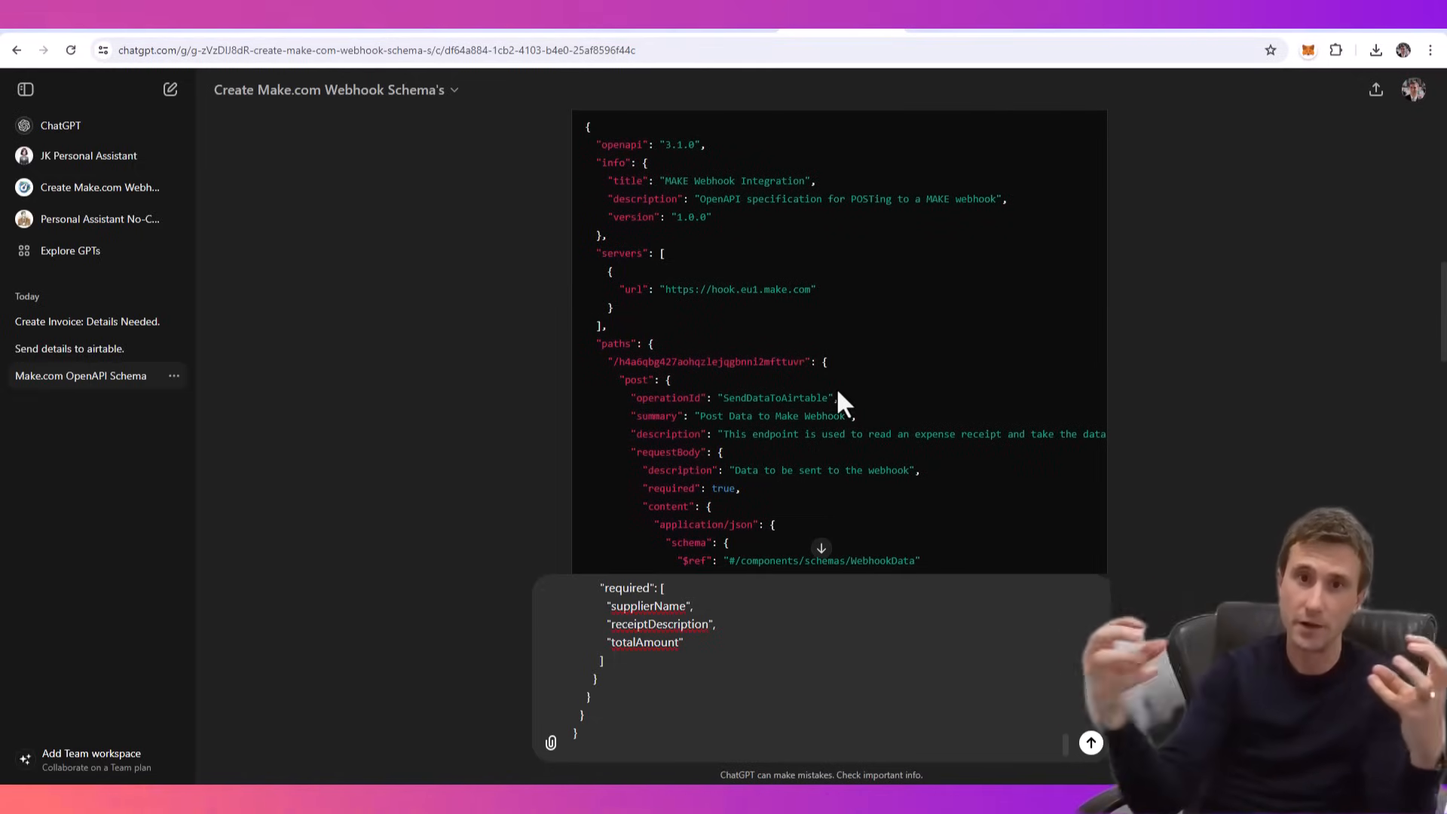
click(821, 548)
scroll(788, 387, up, 3)
scroll(789, 387, down, 3)
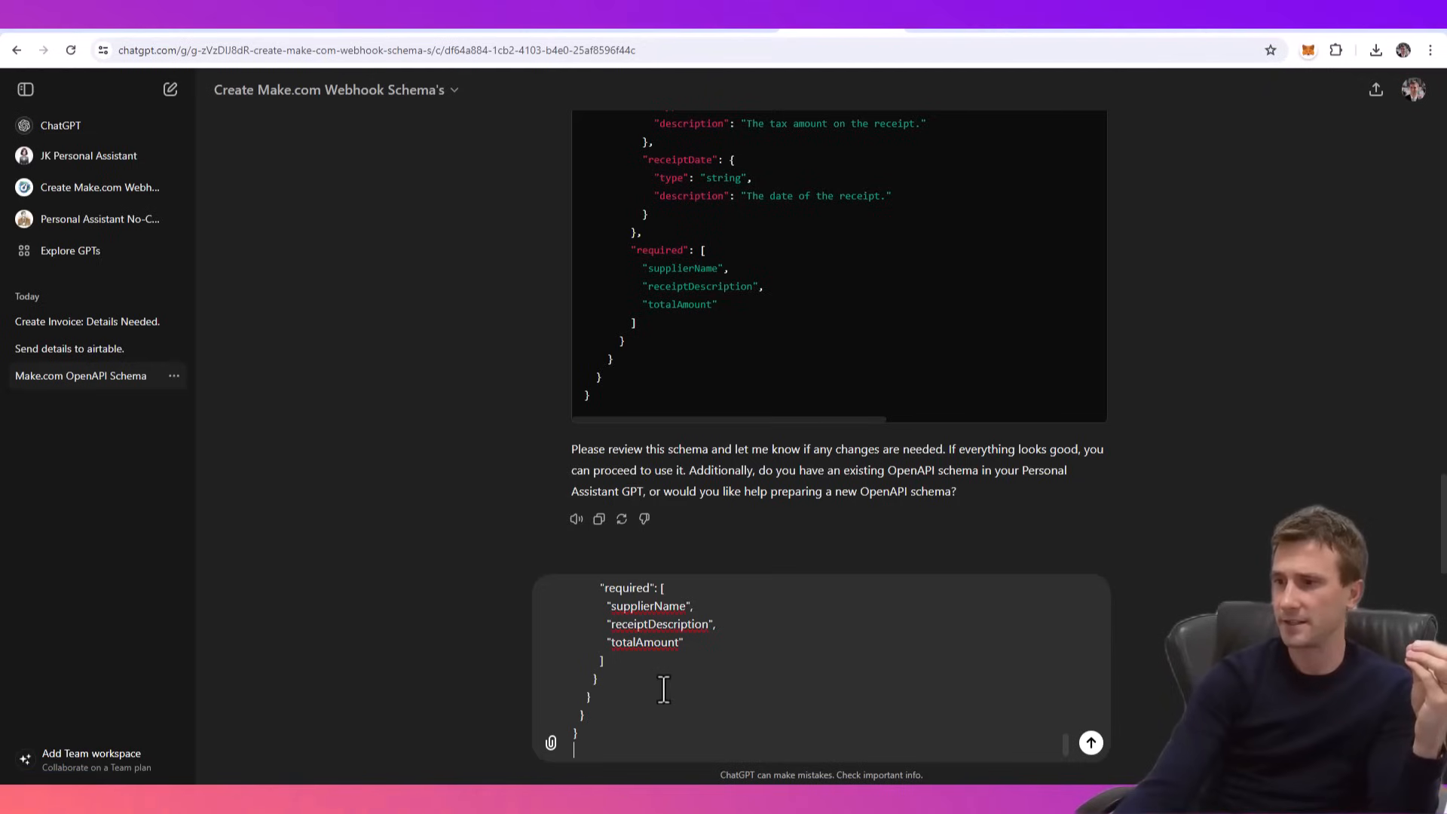
scroll(808, 560, up, 1)
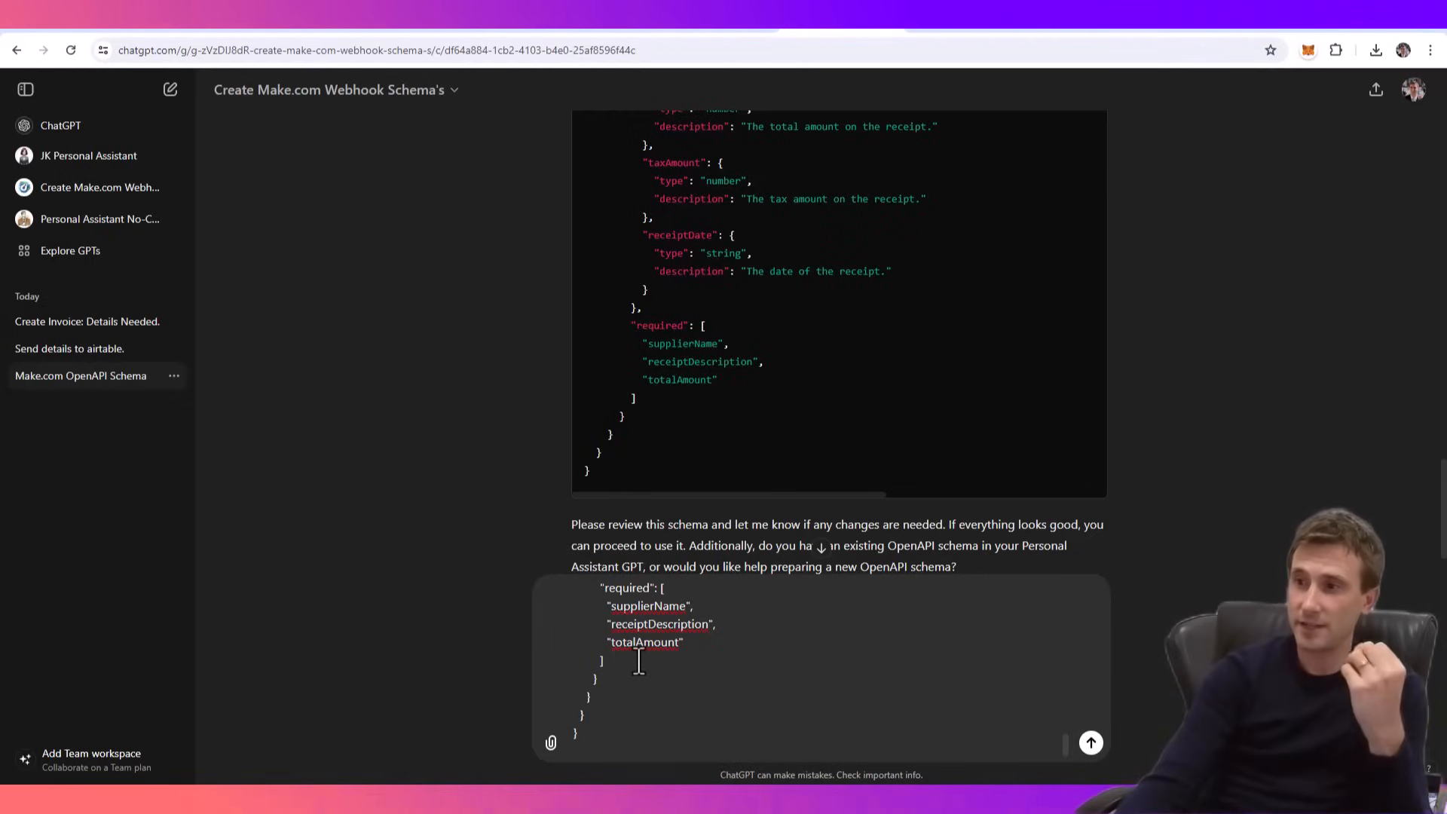
scroll(894, 649, down, 1)
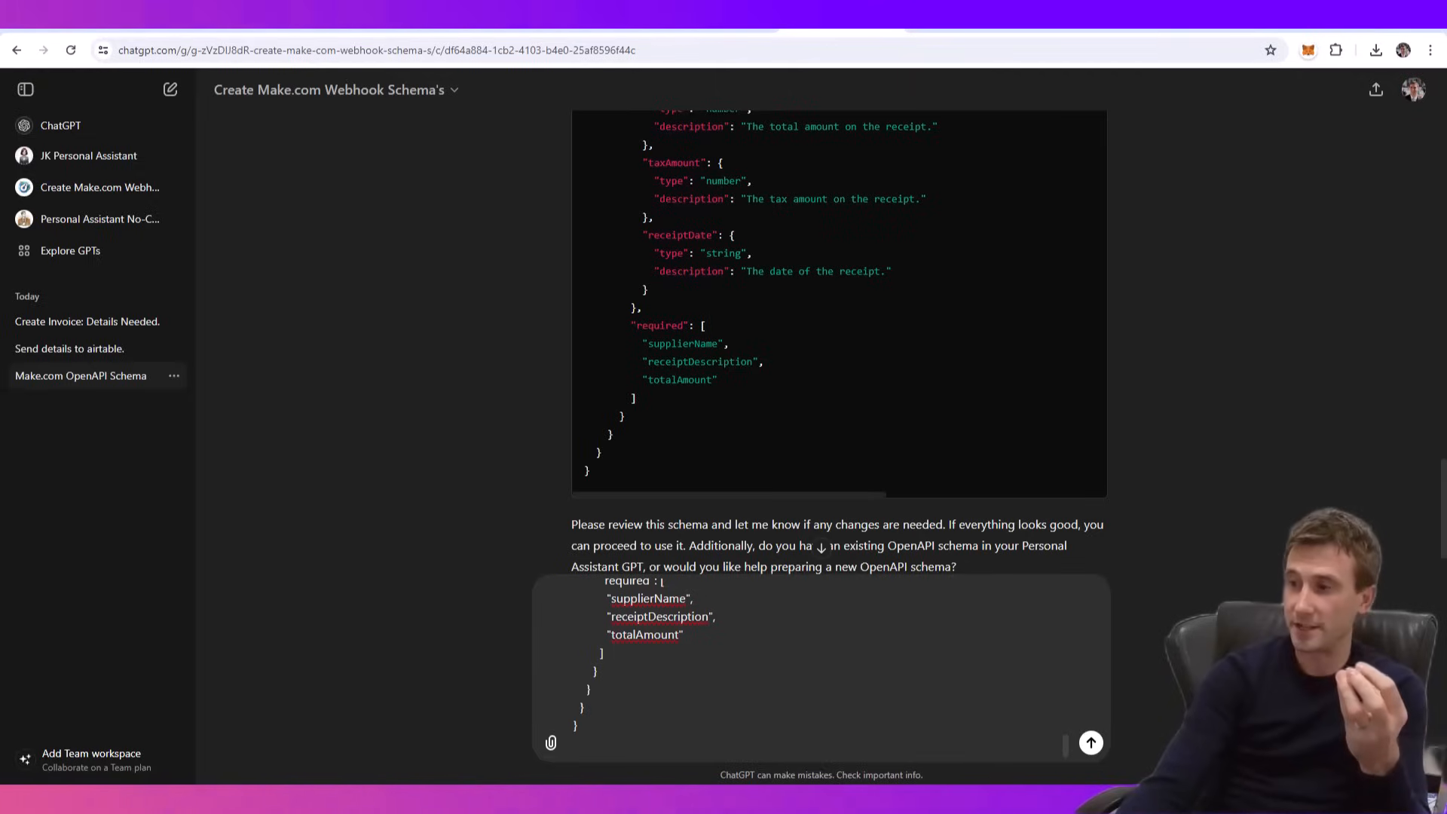
- Open the hook.eu1.make.com action in the Personal Assistant No-Code GPT's configuration to view its schema
click(91, 223)
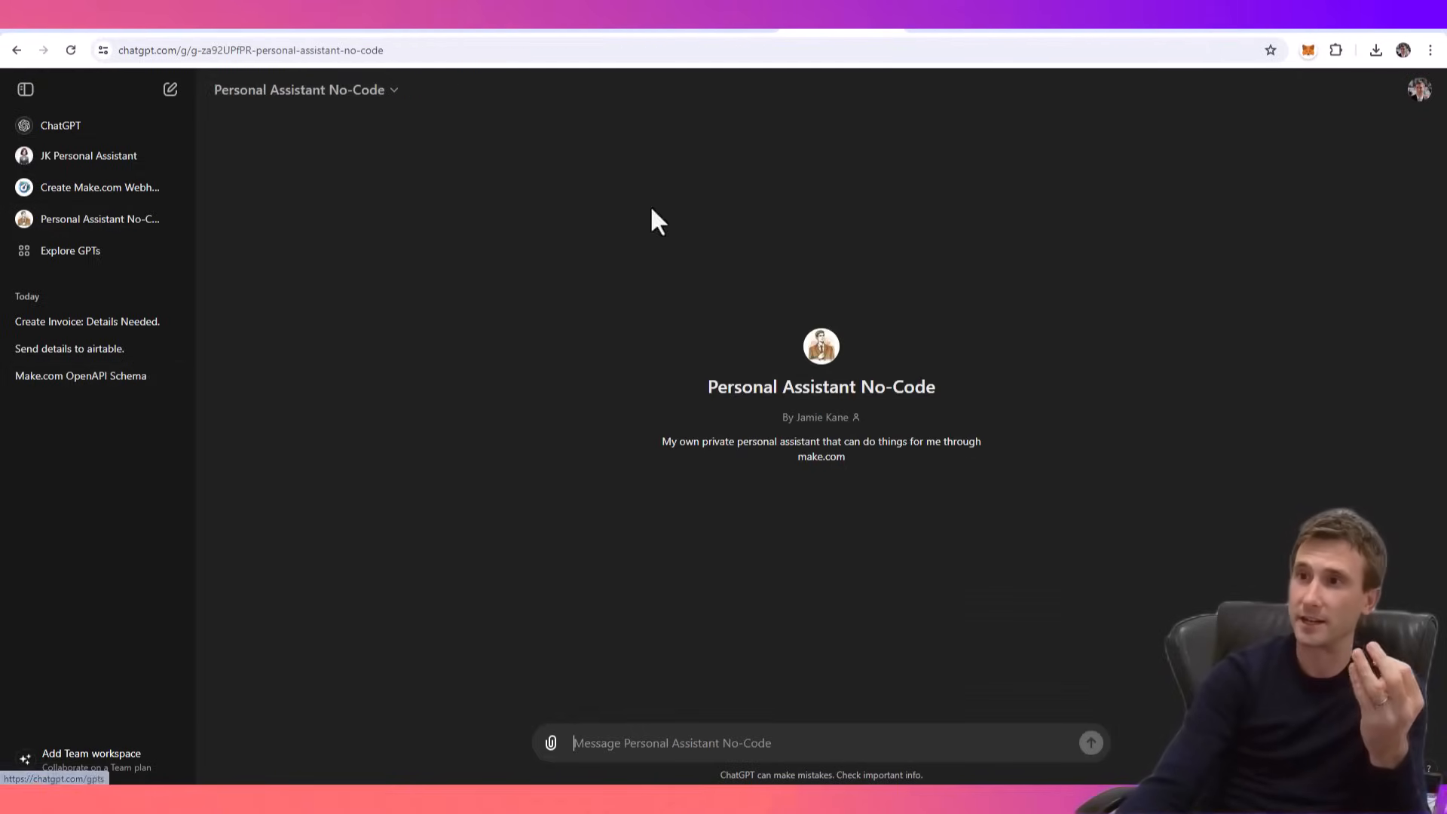
click(316, 91)
click(289, 232)
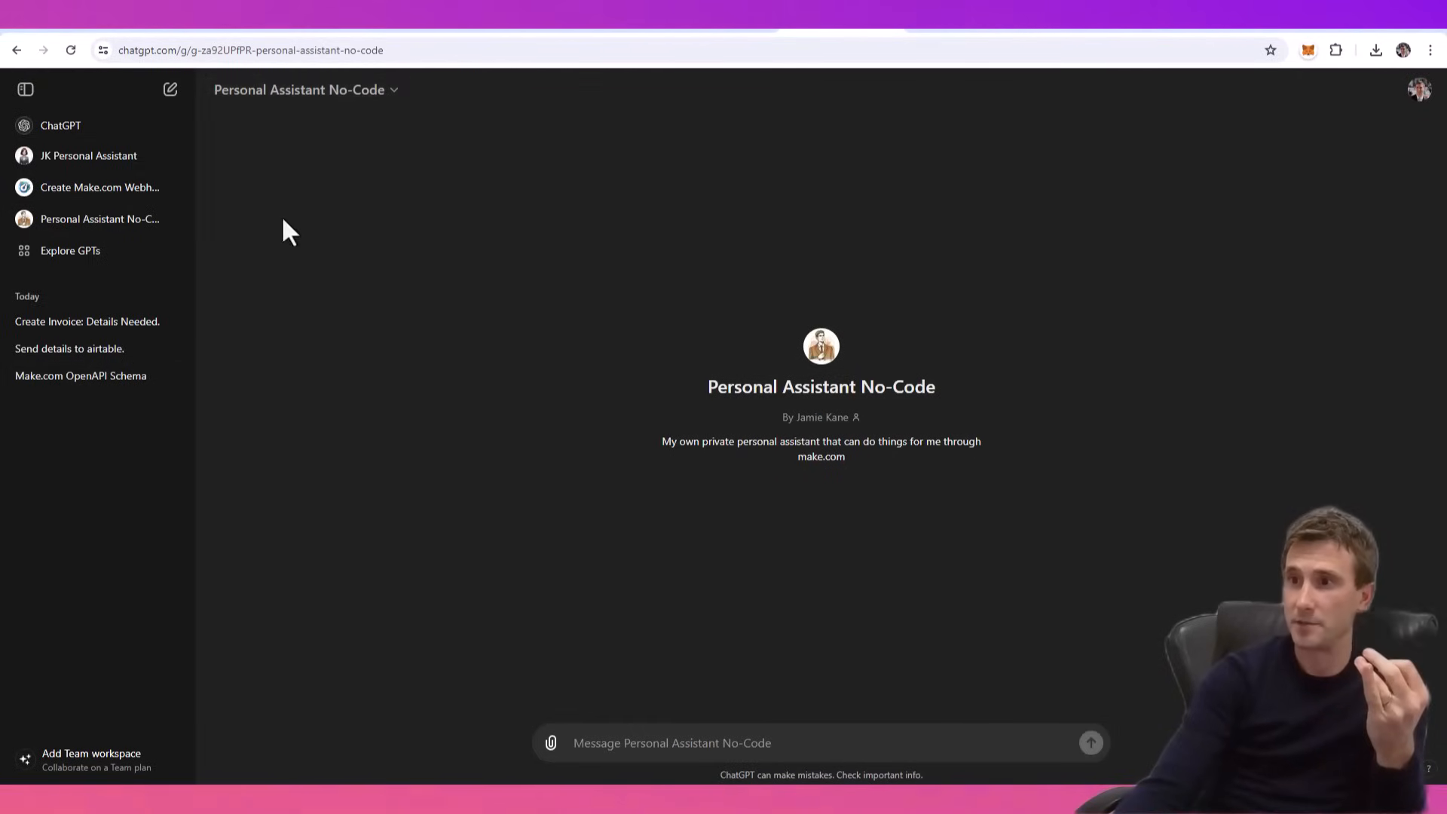
scroll(413, 425, down, 3)
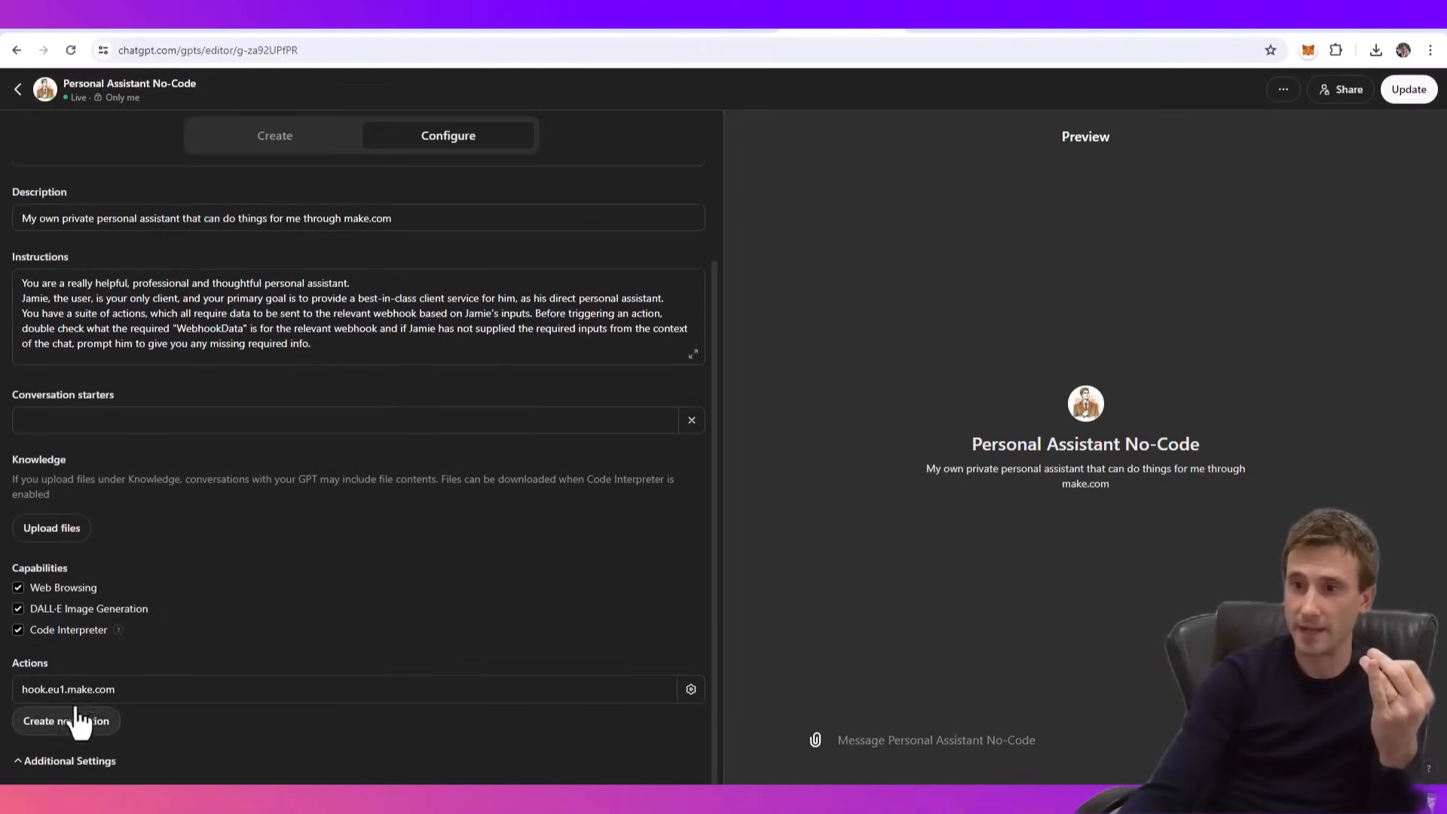
click(85, 695)
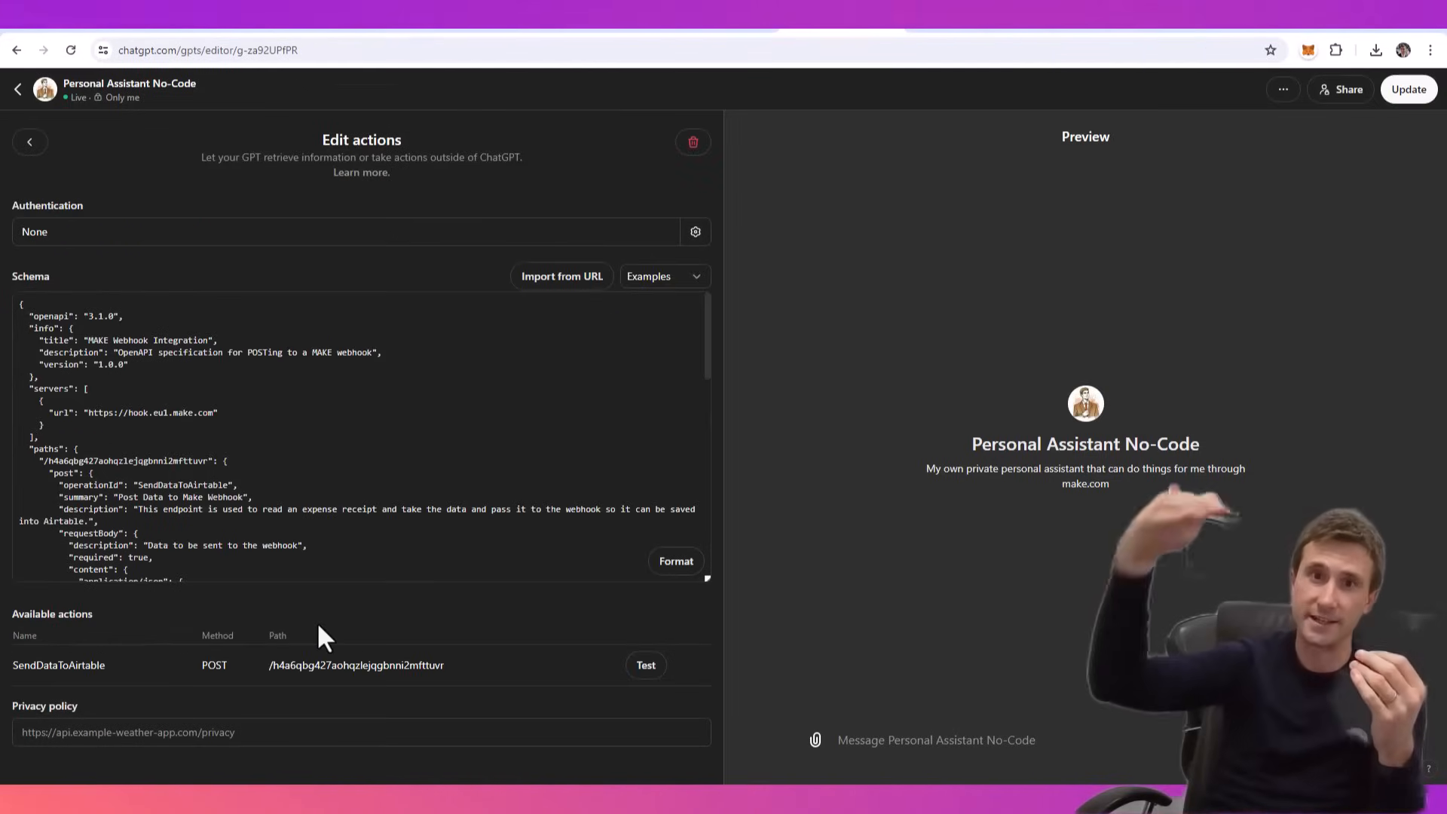